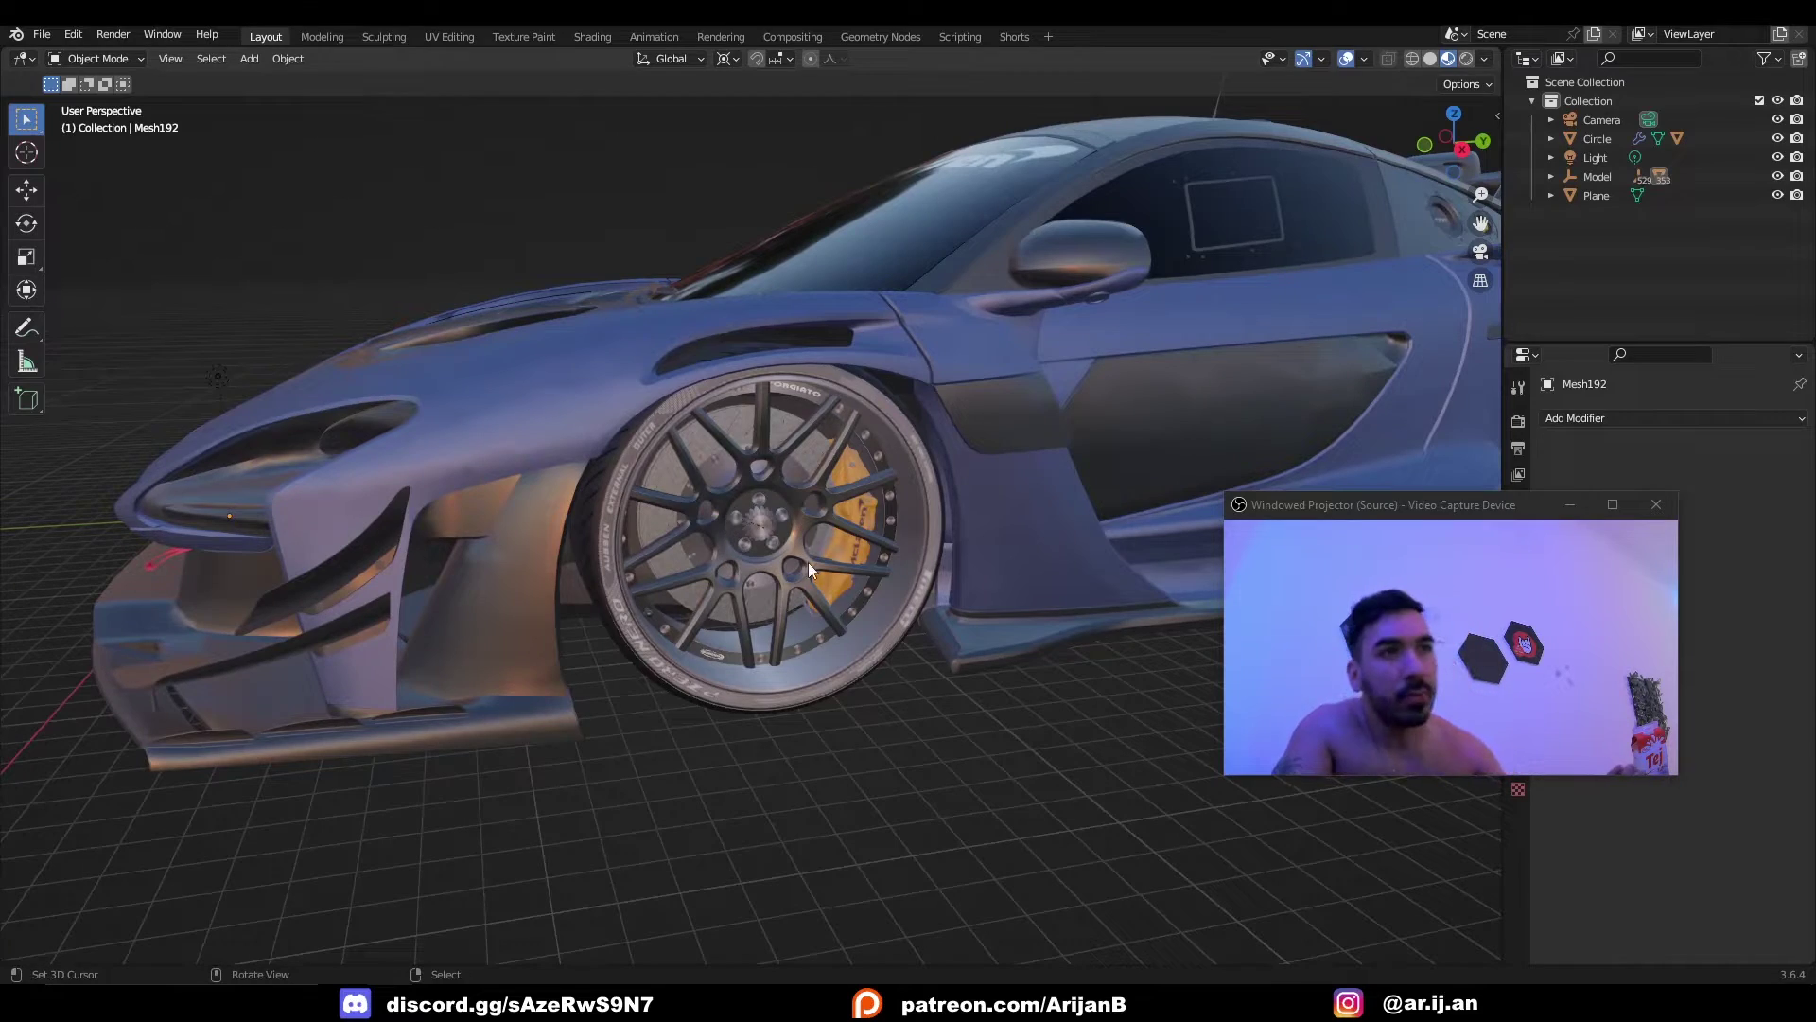
Select the front wheel's rim spokes in the right orthographic view and place the 3D cursor at the wheel's centre.
{"action": "middle_click_drag", "start_coordinate": [861, 496], "coordinate": [728, 440]}
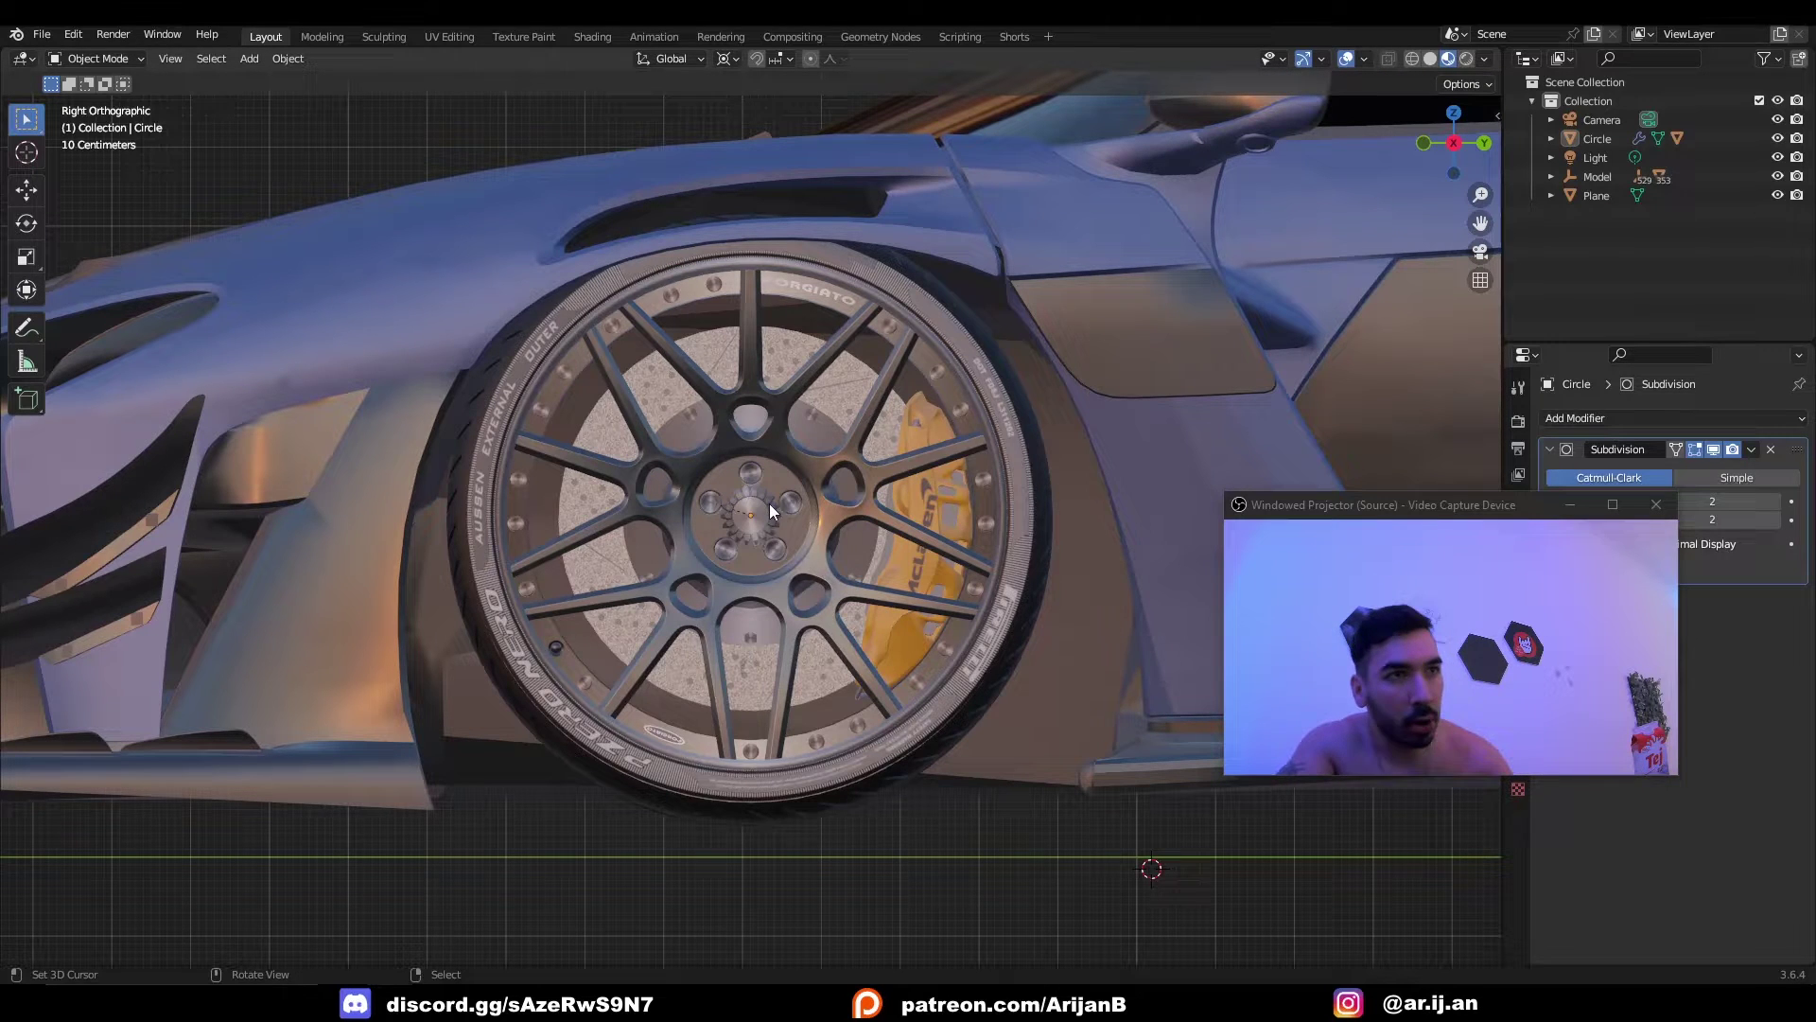
{"action": "scroll", "coordinate": [776, 518], "scroll_direction": "up", "scroll_amount": 2}
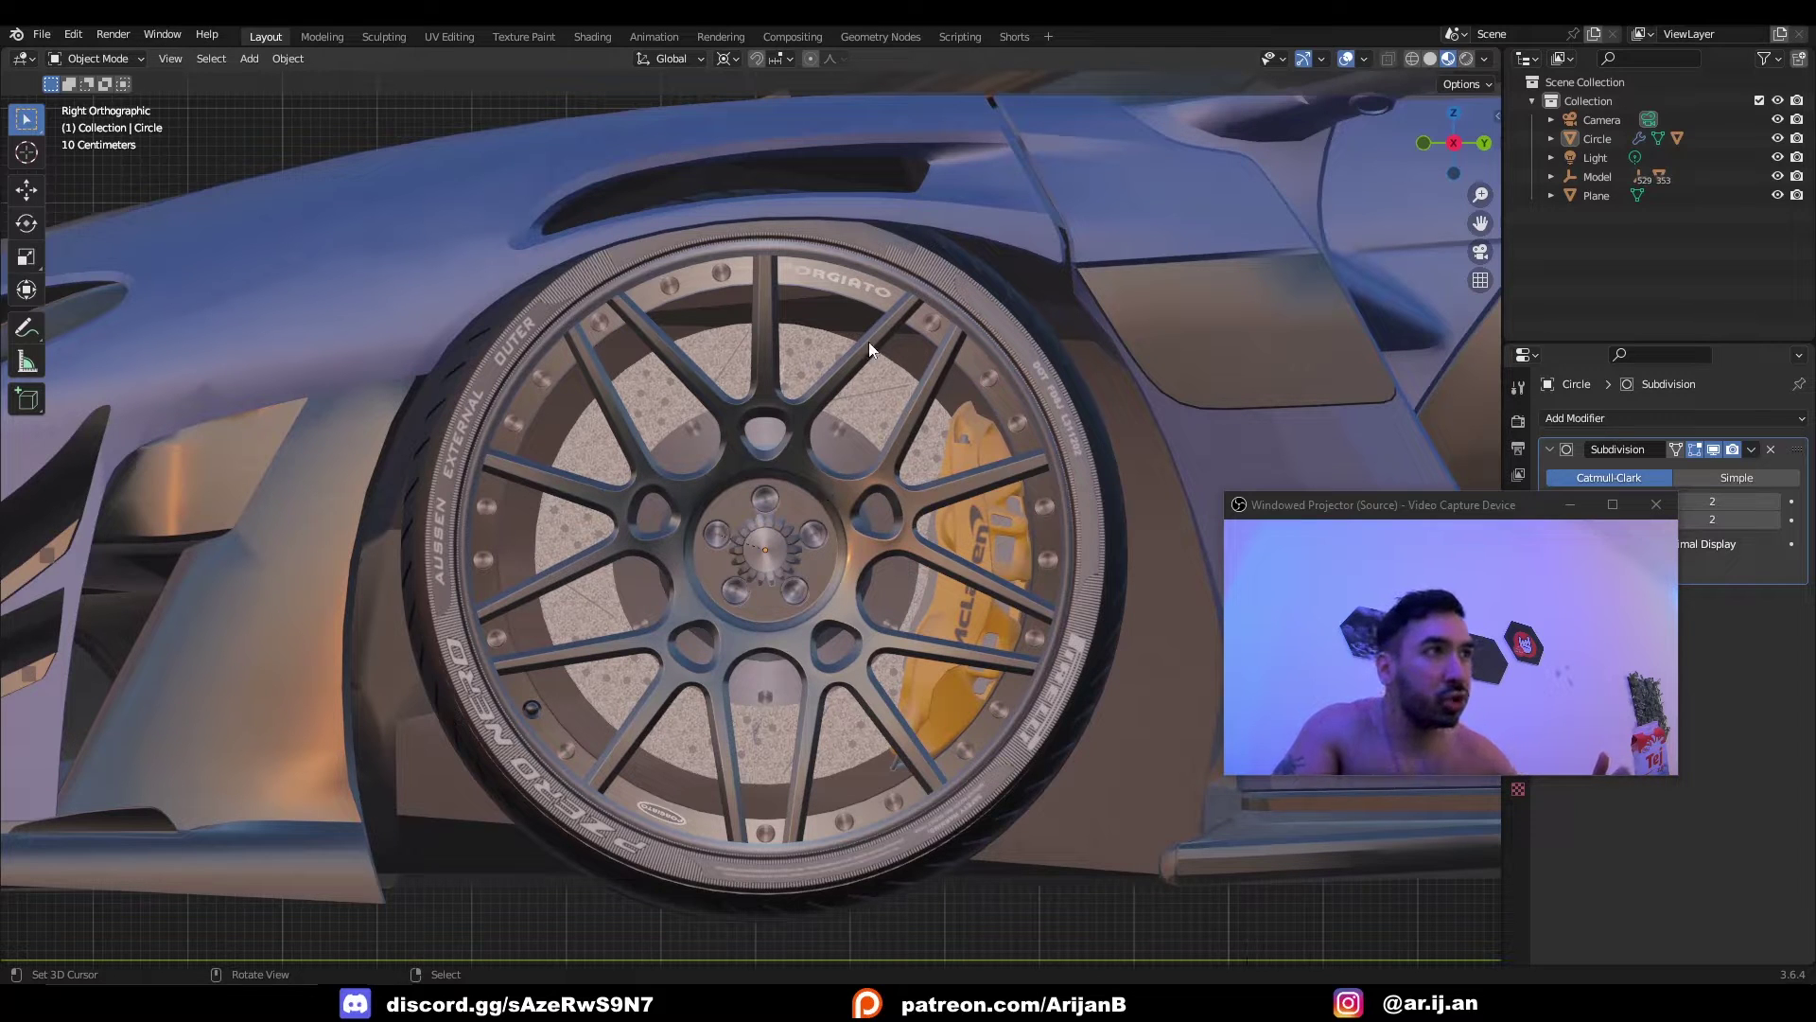
{"action": "scroll", "coordinate": [820, 621], "scroll_direction": "up", "scroll_amount": 1}
{"action": "left_click", "coordinate": [755, 424]}
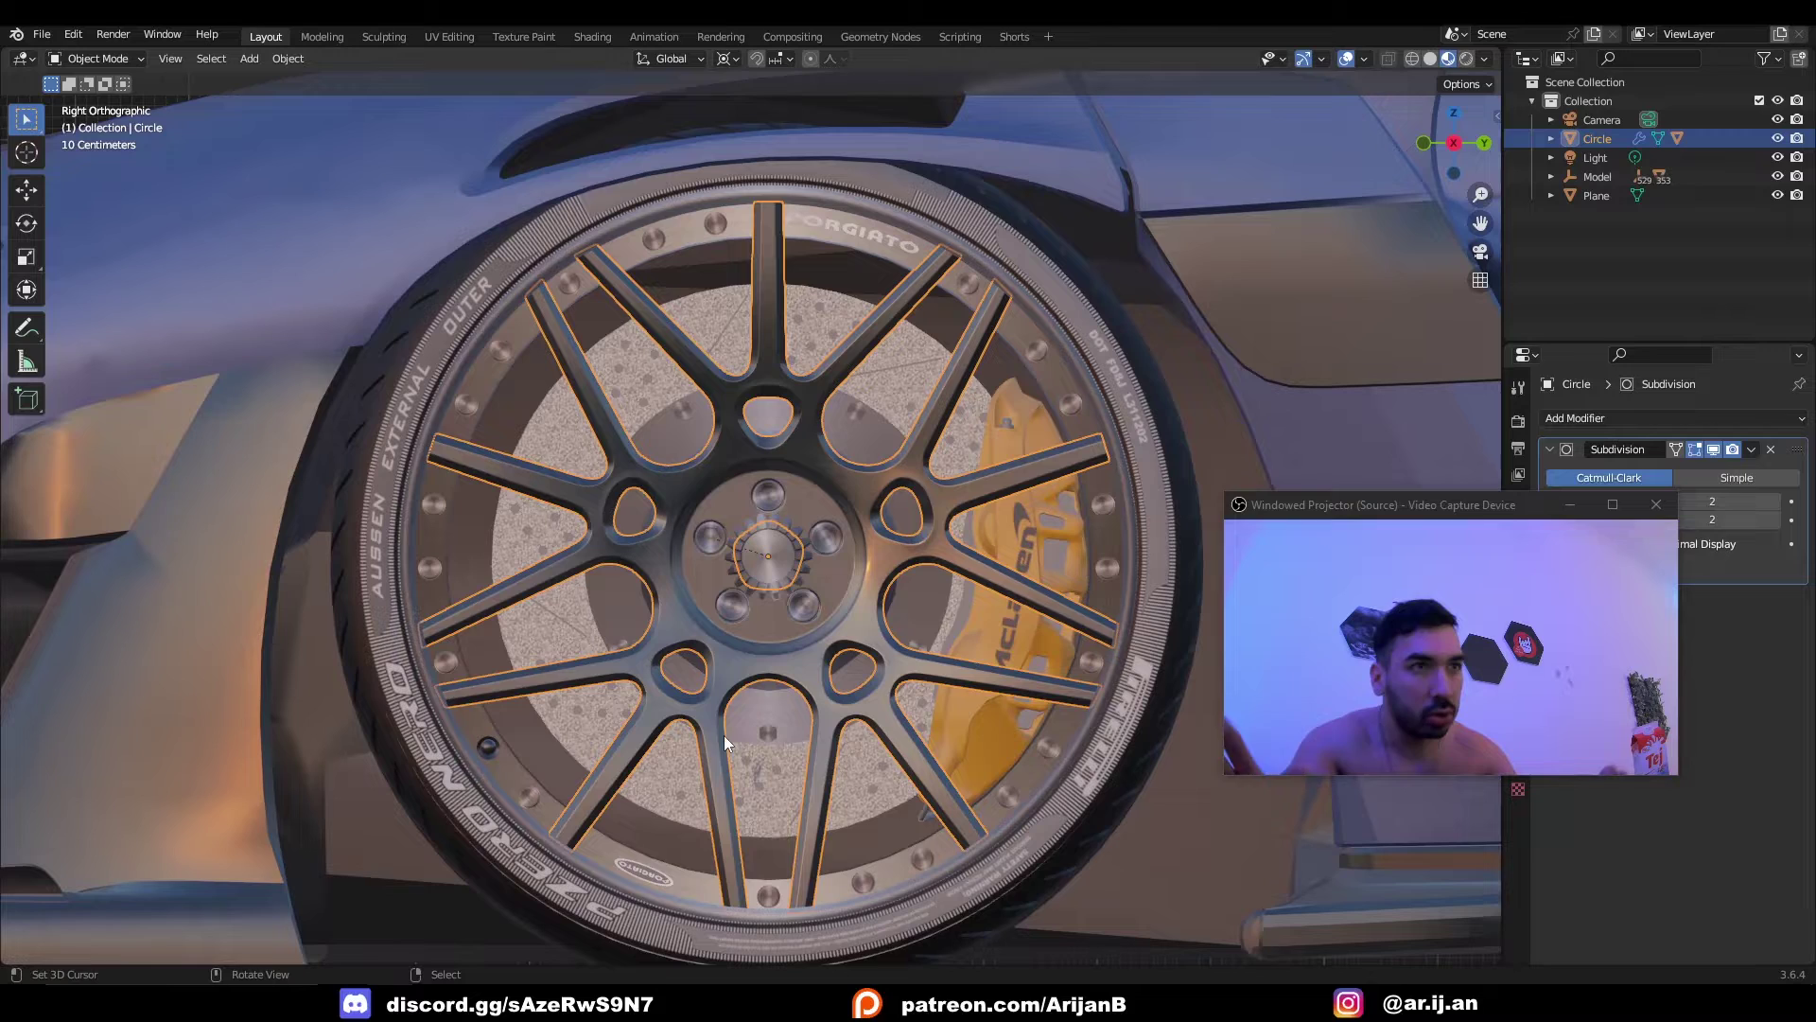
{"action": "scroll", "coordinate": [842, 551], "scroll_direction": "down", "scroll_amount": 1}
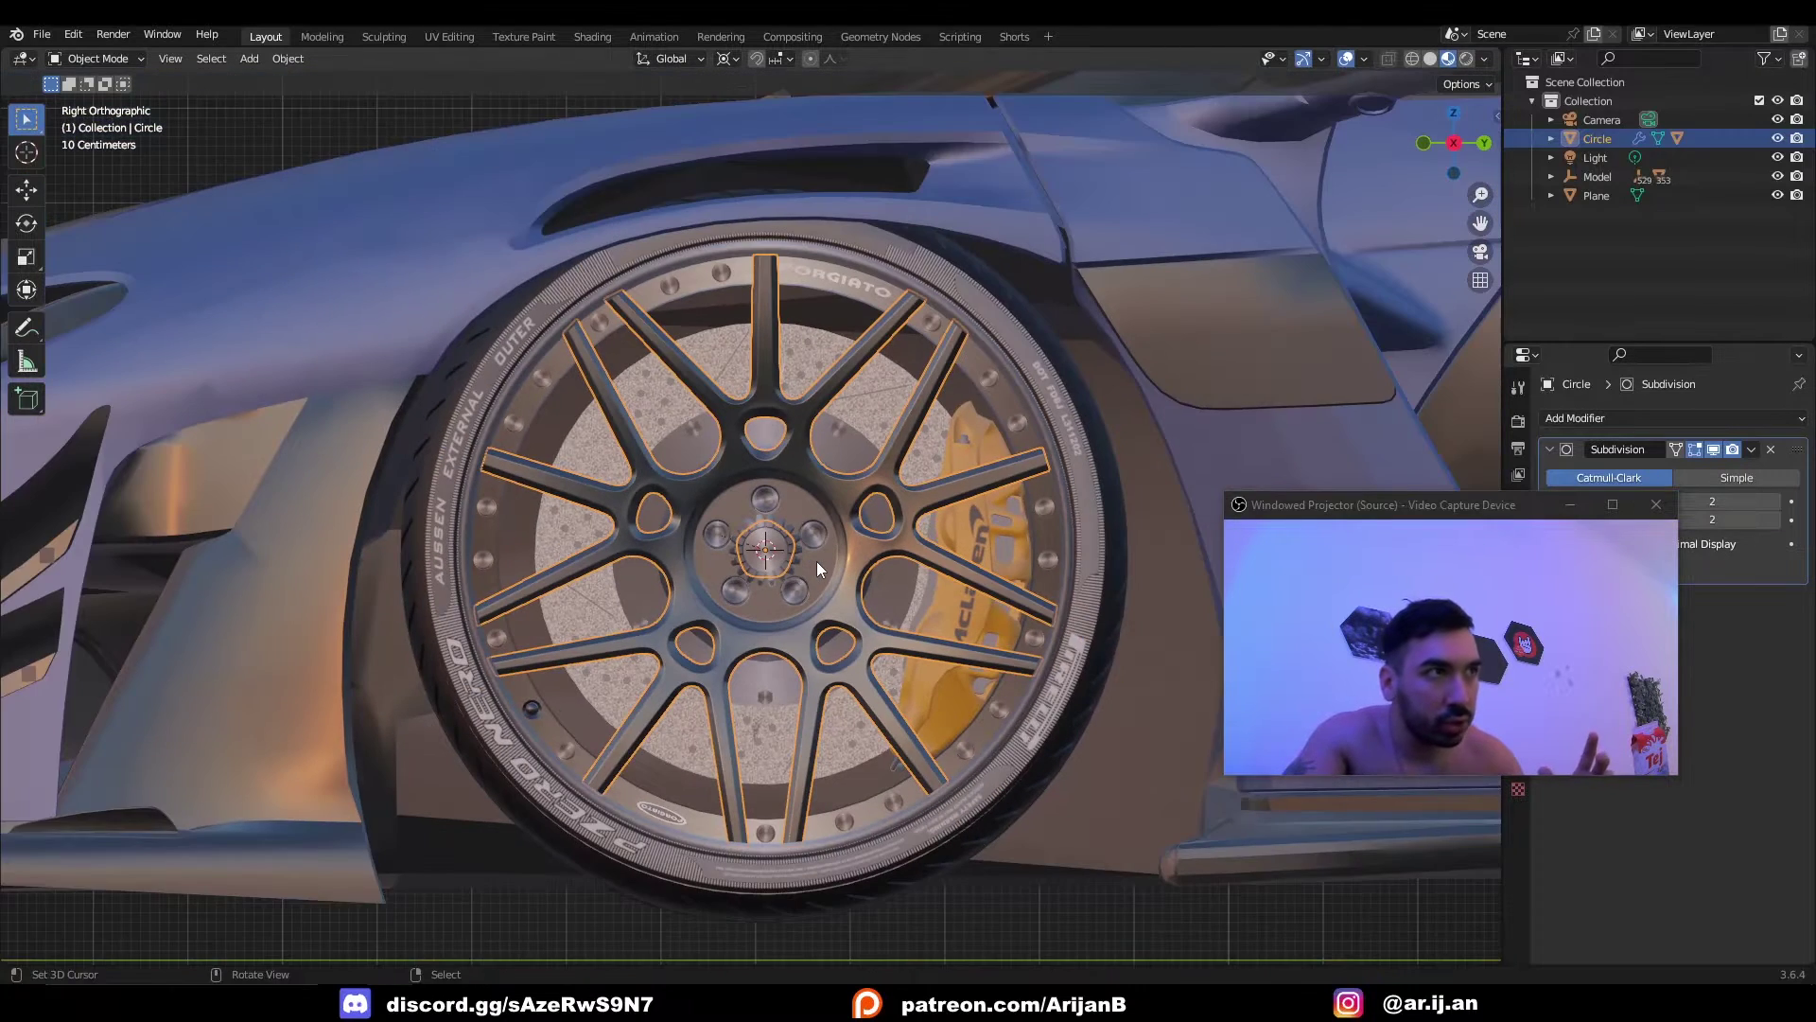
{"action": "scroll", "coordinate": [816, 560], "scroll_direction": "down", "scroll_amount": 1}
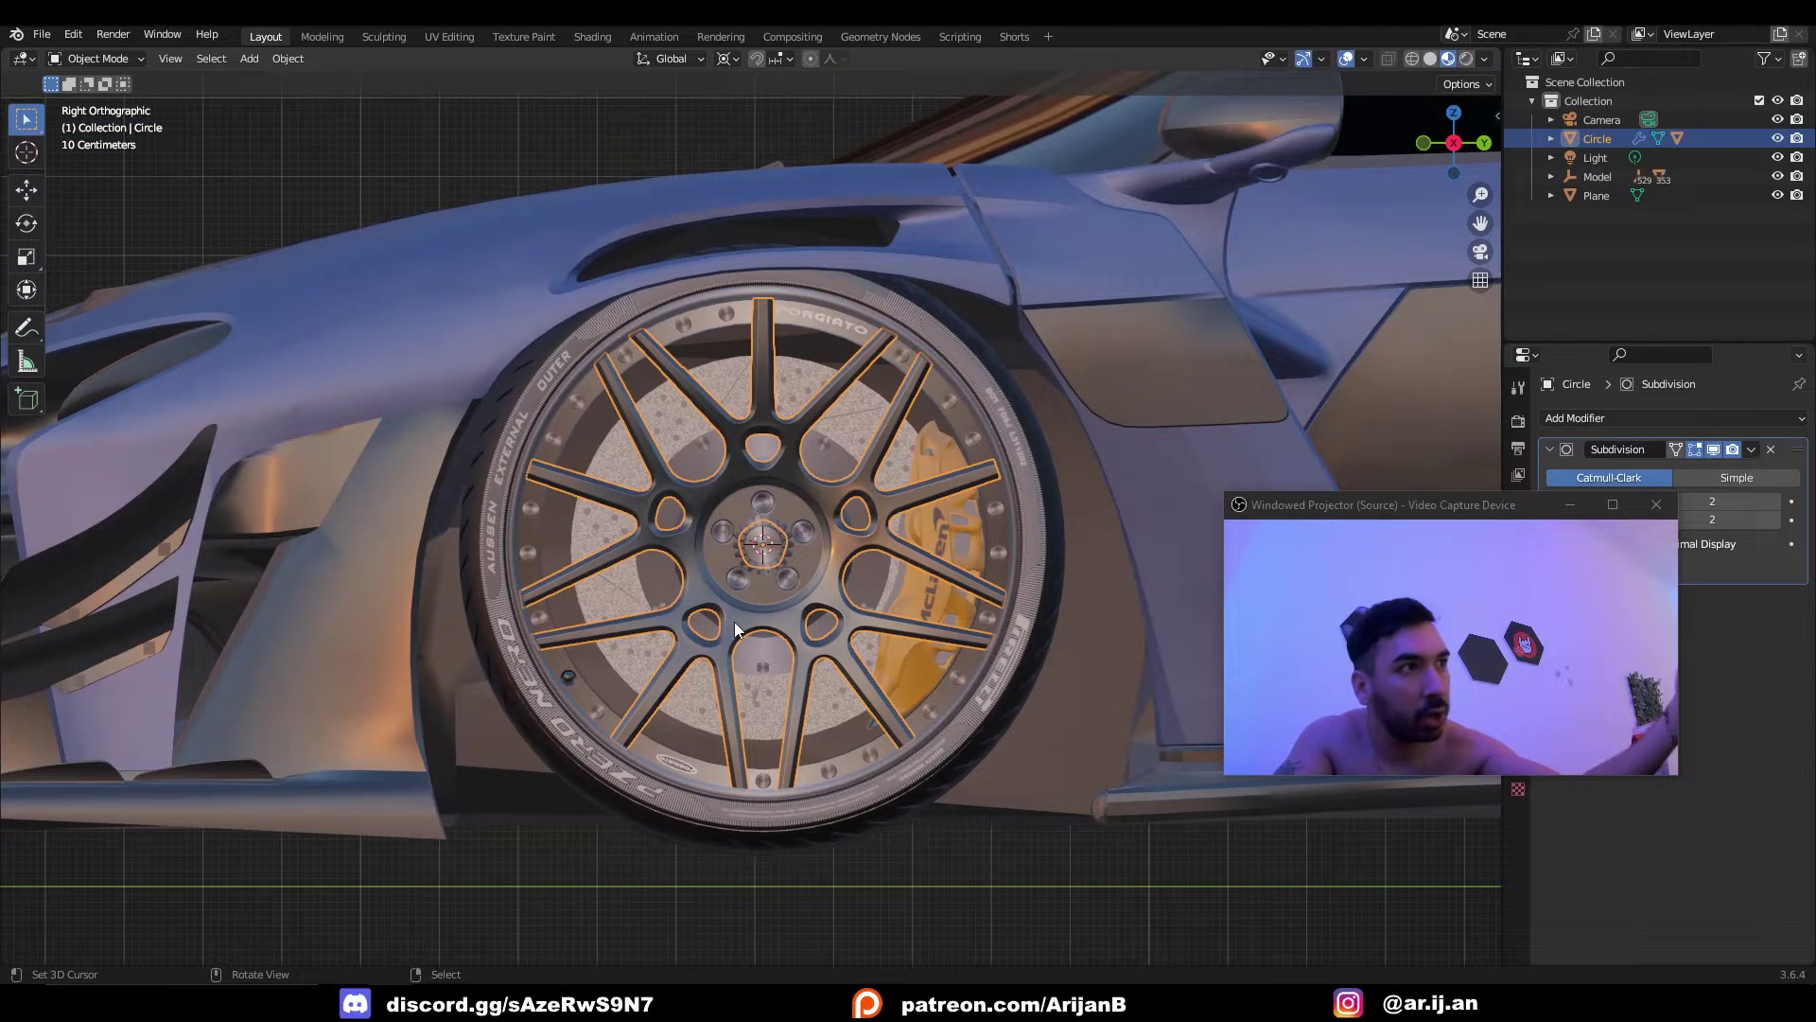
Add a mesh circle with 5 vertices at the wheel's centre, aligned to the view.
{"action": "key", "text": "shift+a"}
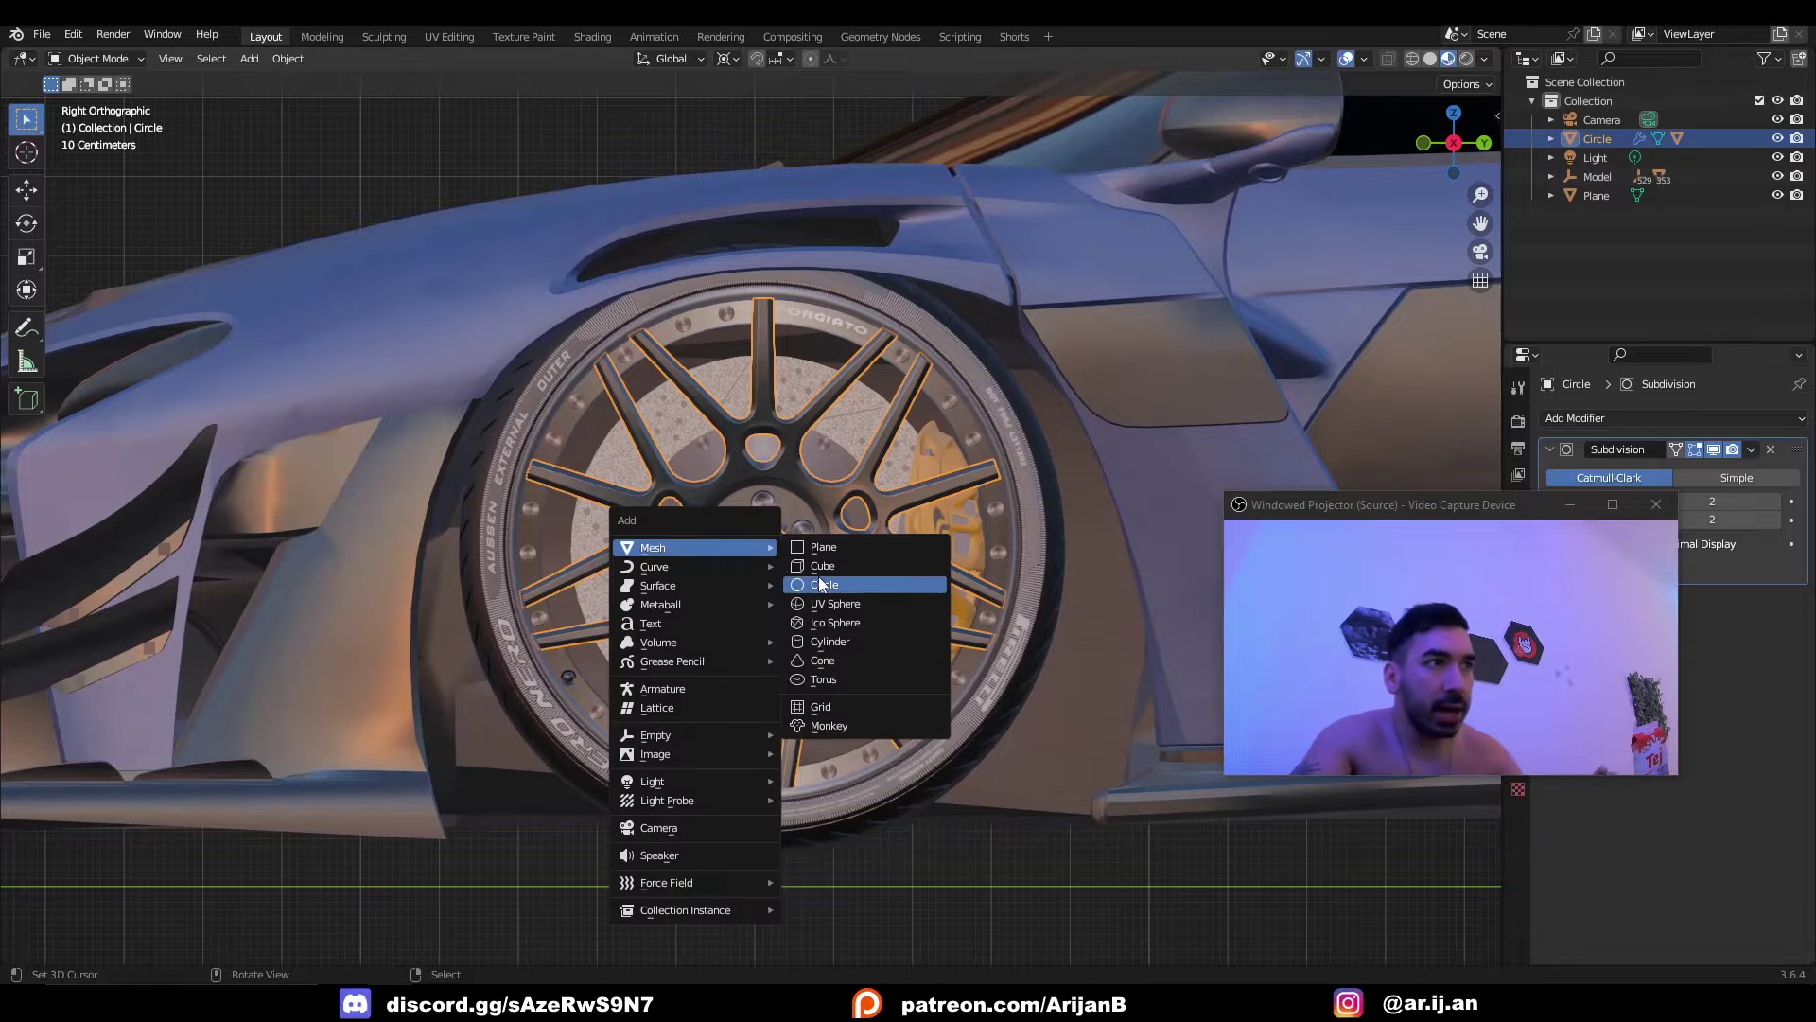
{"action": "left_click", "coordinate": [819, 583]}
{"action": "left_click", "coordinate": [219, 743]}
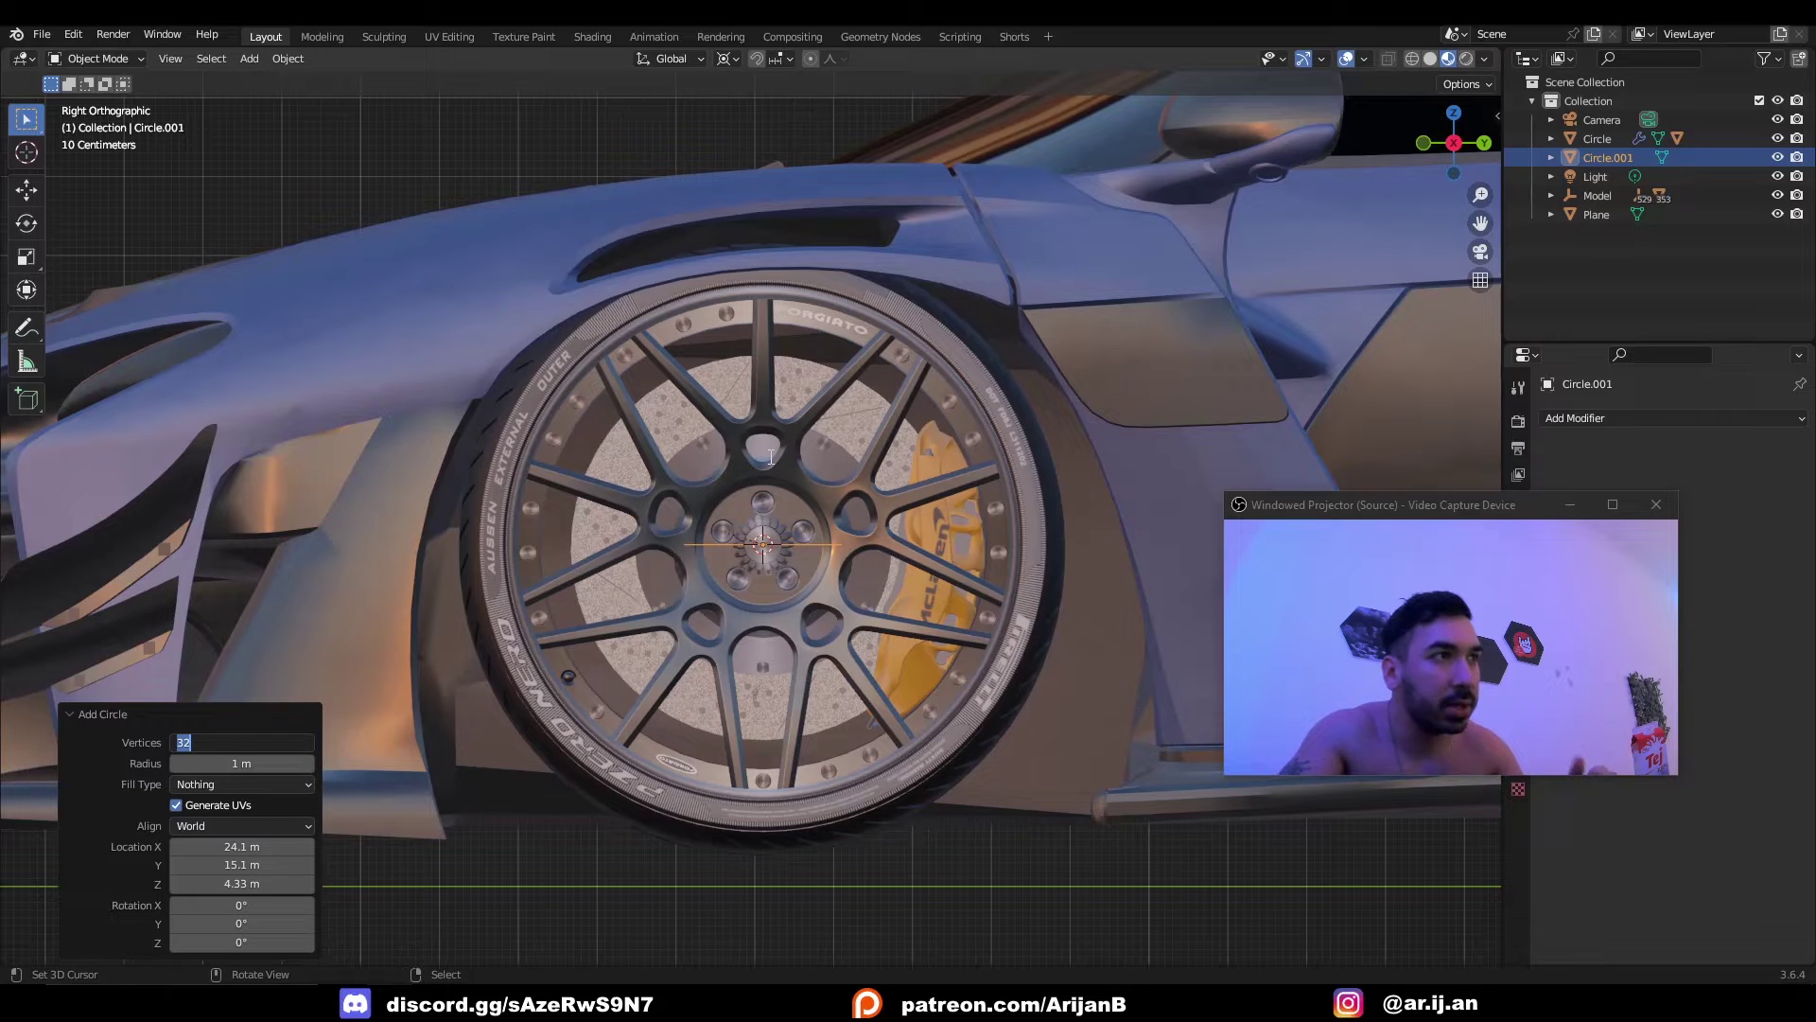
{"action": "type", "text": "5"}
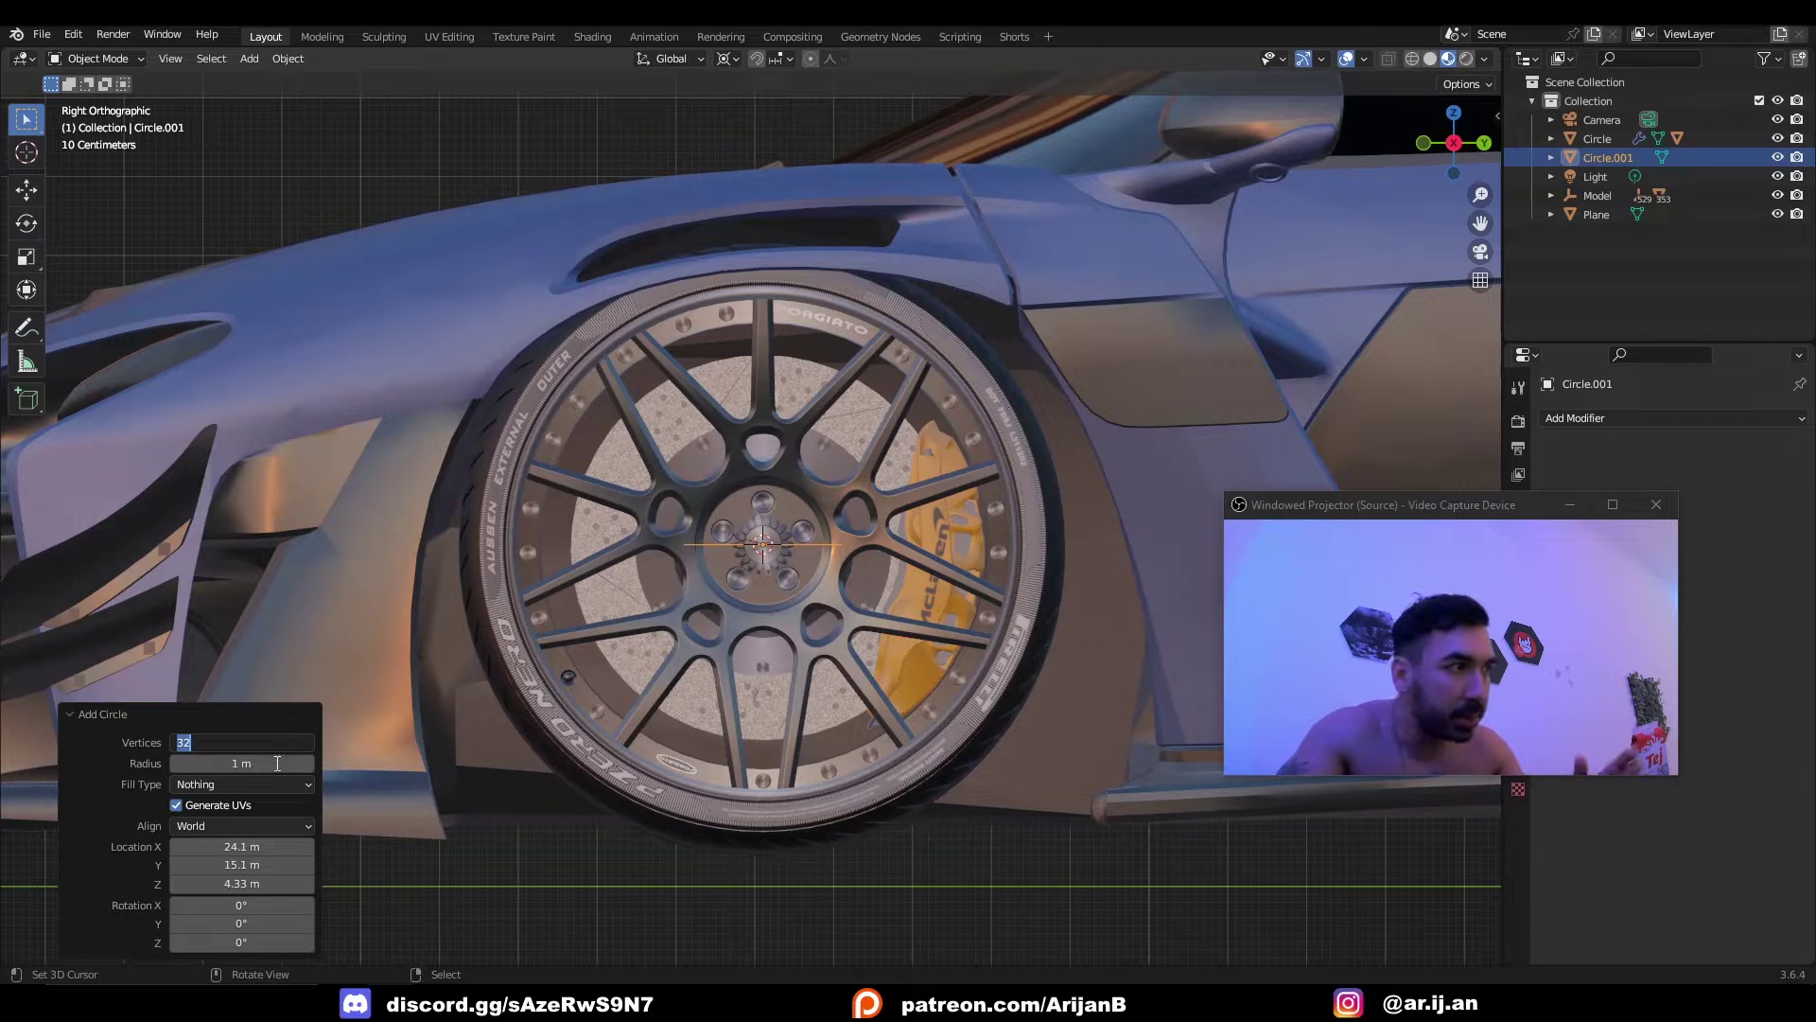
{"action": "left_click", "coordinate": [241, 826]}
{"action": "left_click", "coordinate": [220, 869]}
Rotate the whole pentagon 180° in Edit Mode so that a flat edge faces upward.
{"action": "key", "text": "Tab"}
{"action": "scroll", "coordinate": [848, 558], "scroll_direction": "up", "scroll_amount": 2}
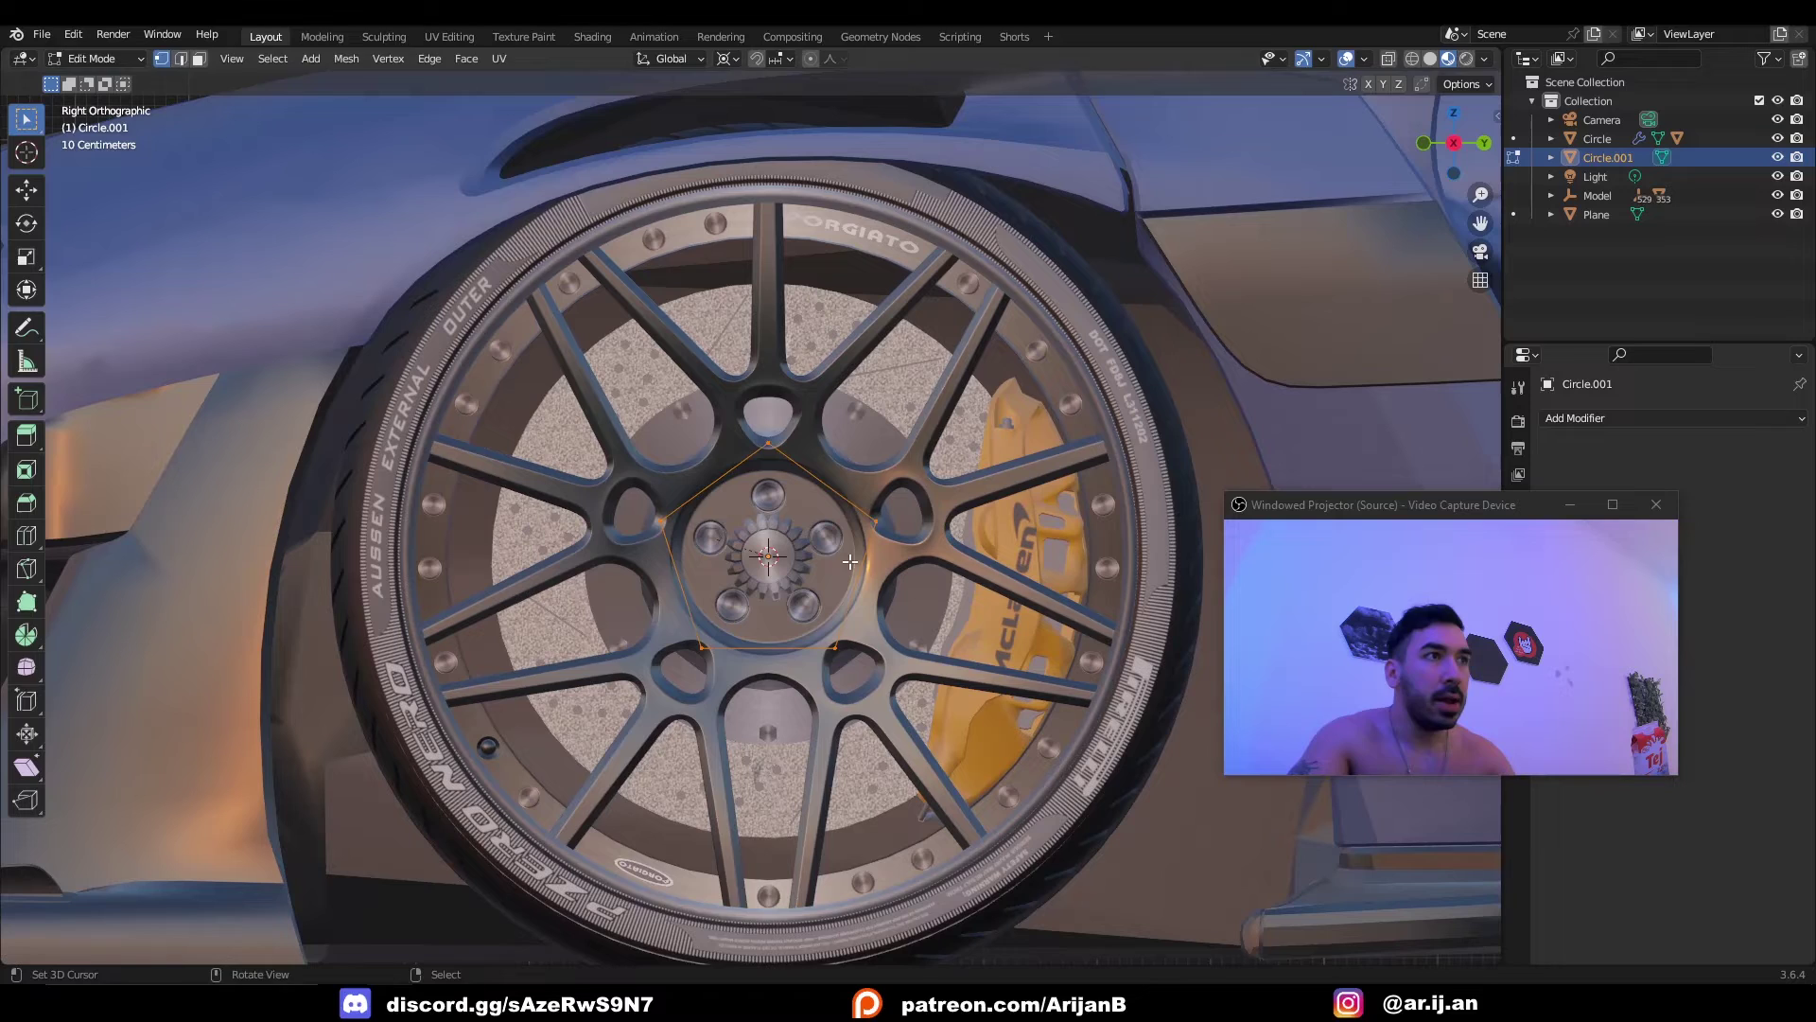
{"action": "type", "text": "r180"}
{"action": "key", "text": "Return"}
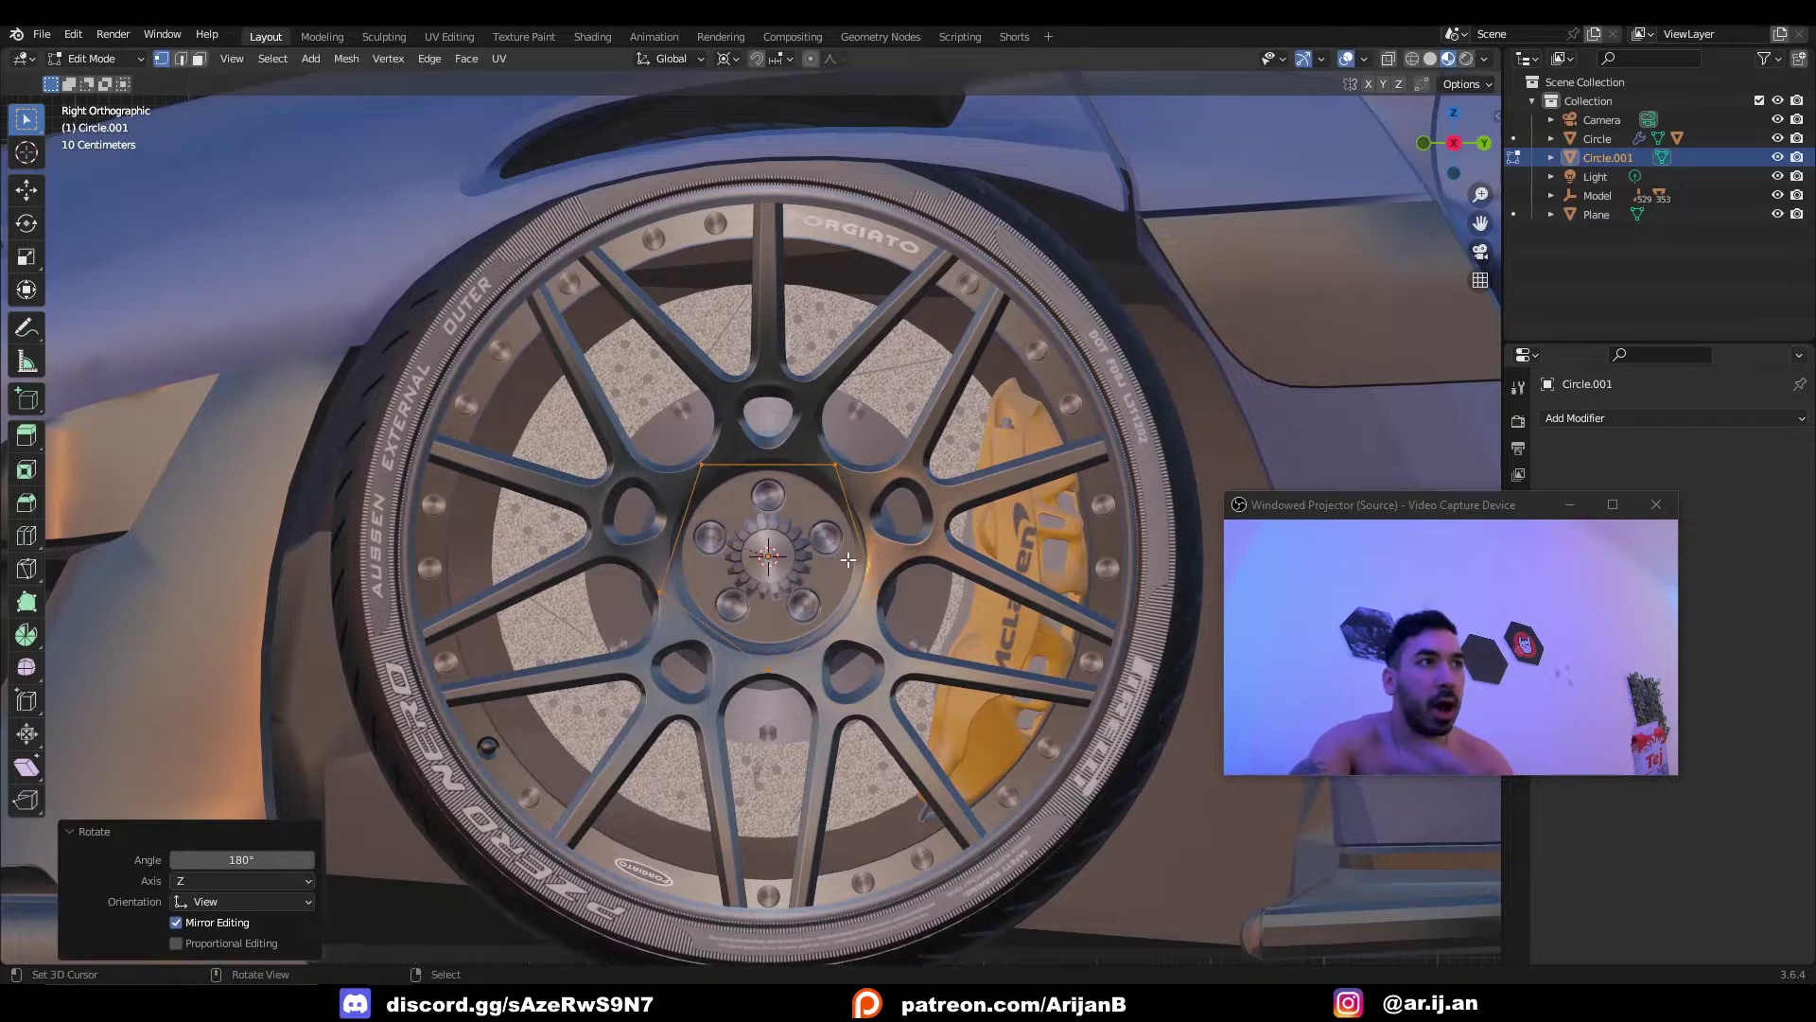
Extrude the pentagon's top edge upward along Z by about 0.28 m and scale the new edge narrower.
{"action": "scroll", "coordinate": [837, 569], "scroll_direction": "up", "scroll_amount": 1}
{"action": "key", "text": "2"}
{"action": "left_click", "coordinate": [759, 419]}
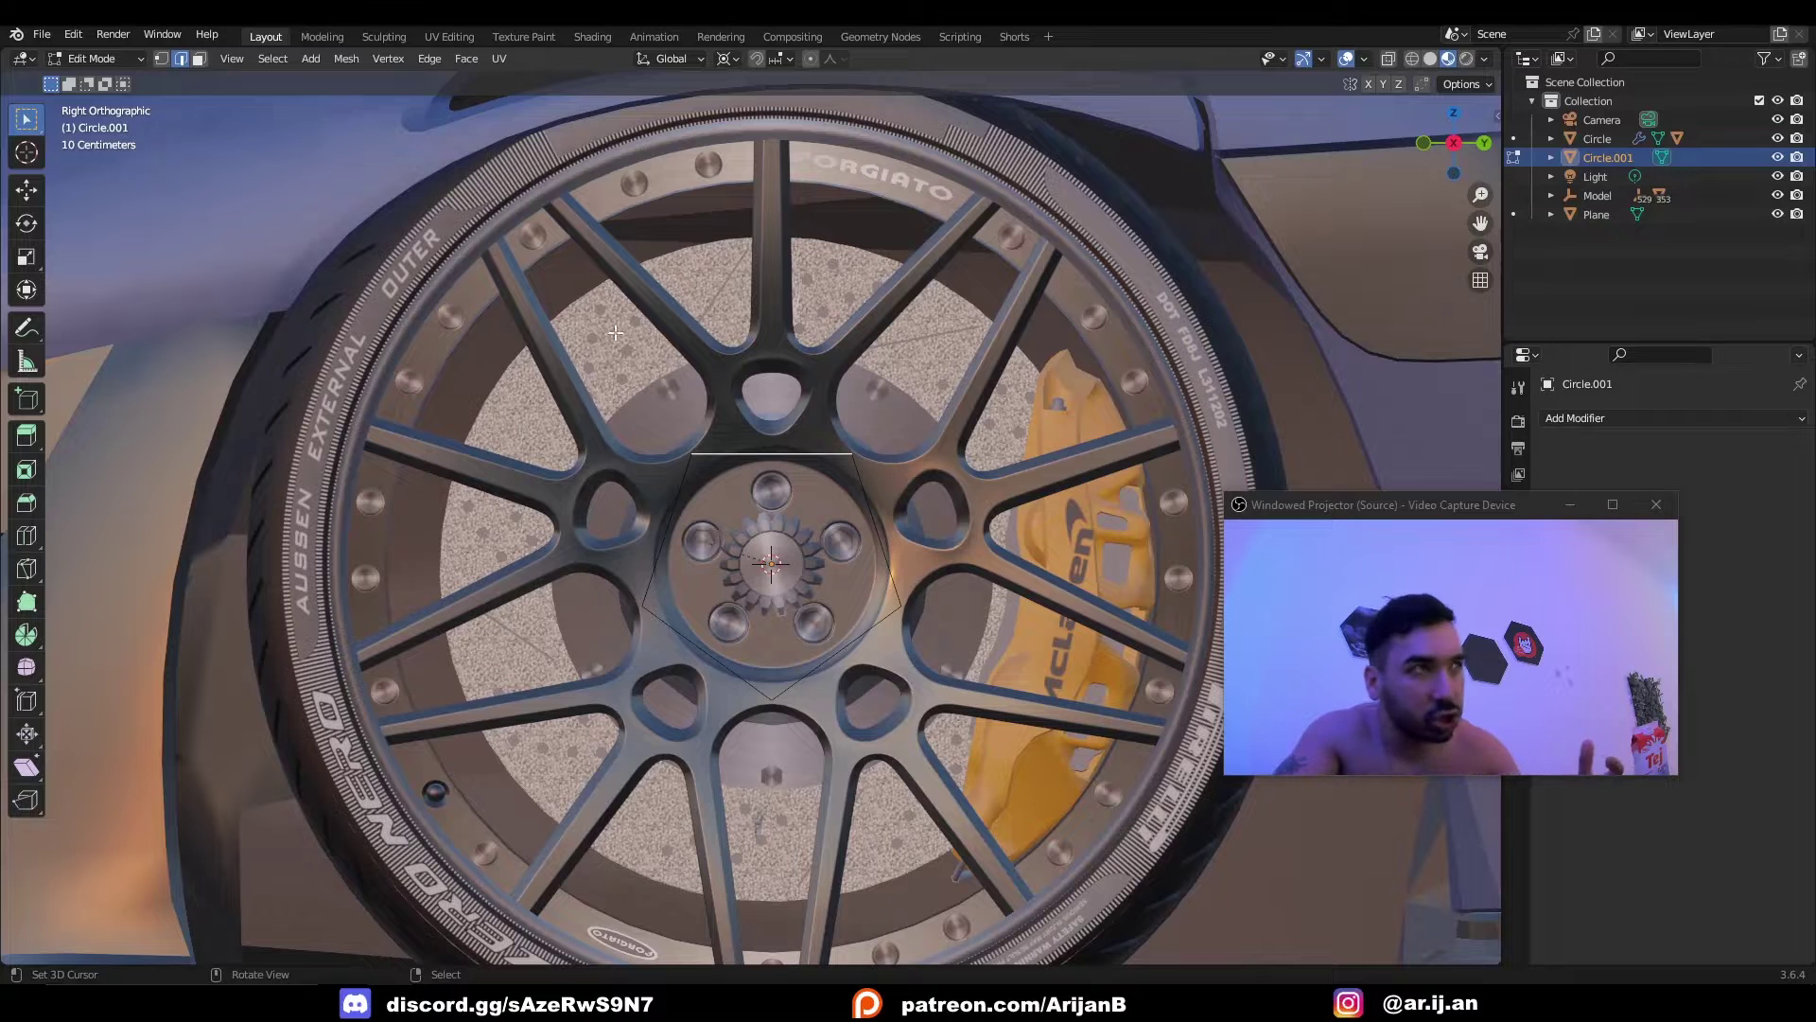
{"action": "key", "text": "e"}
{"action": "right_click", "coordinate": [734, 594]}
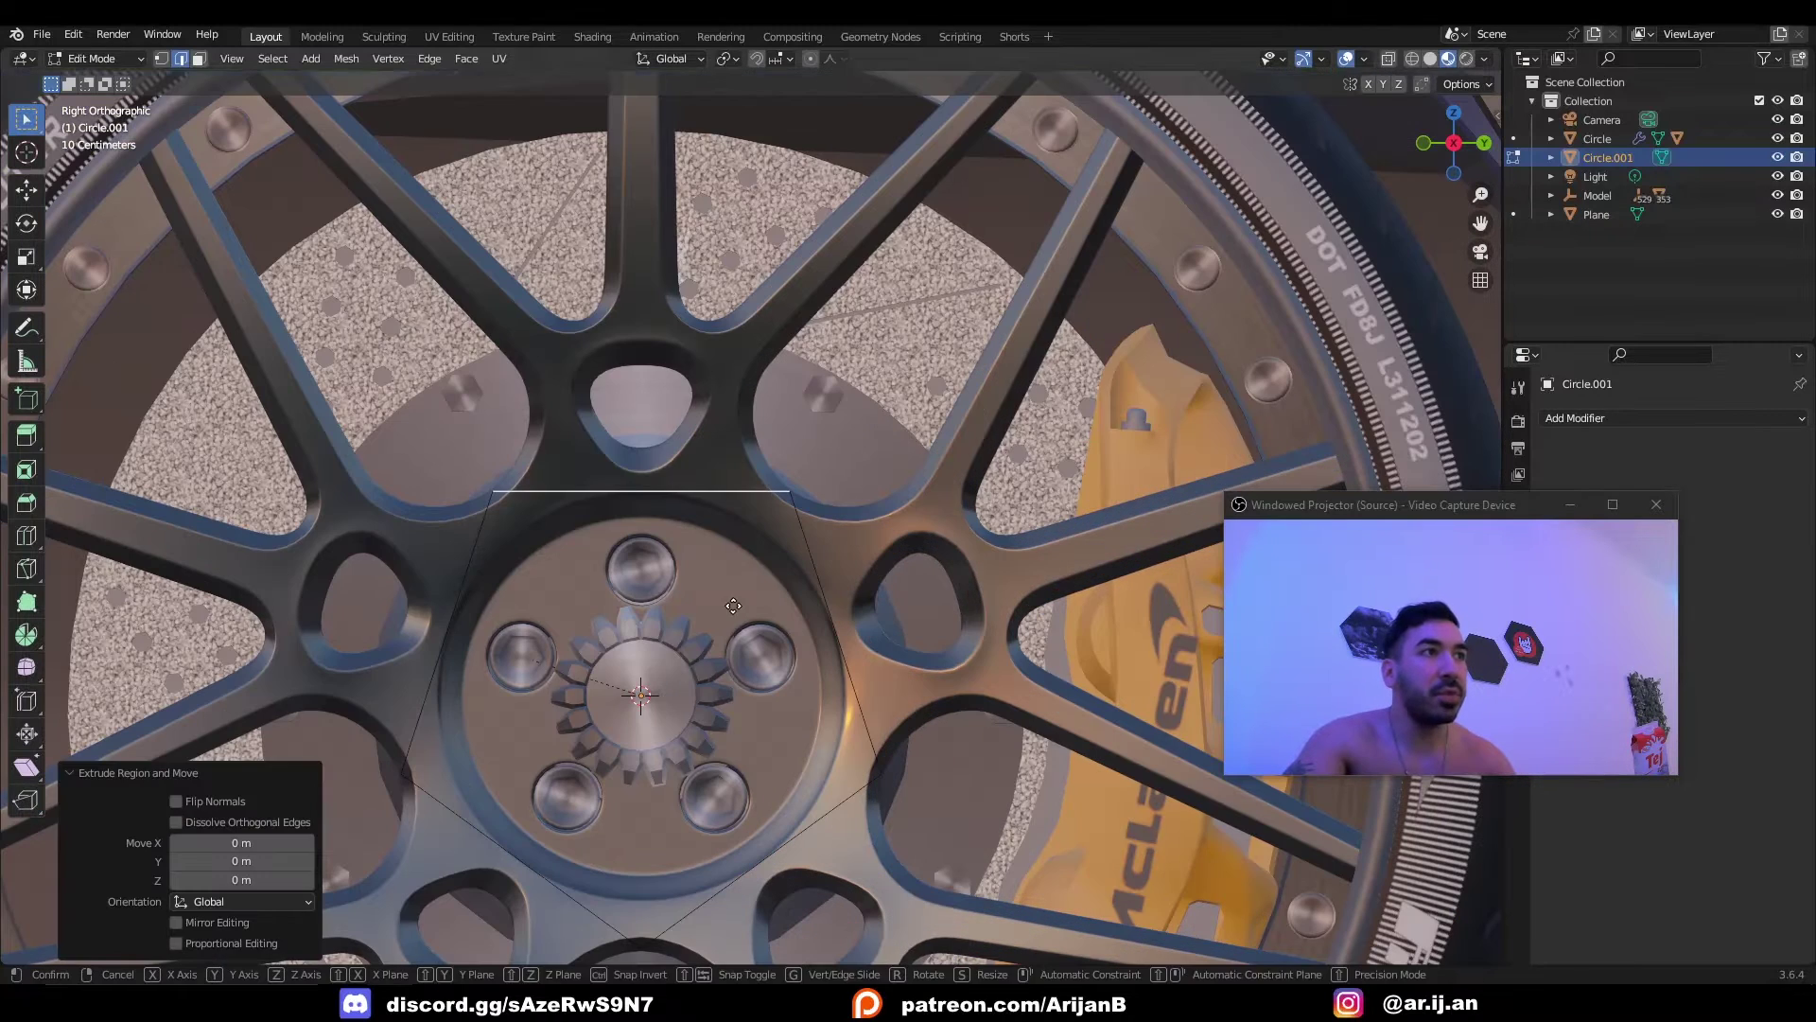
{"action": "key", "text": "g"}
{"action": "key", "text": "z"}
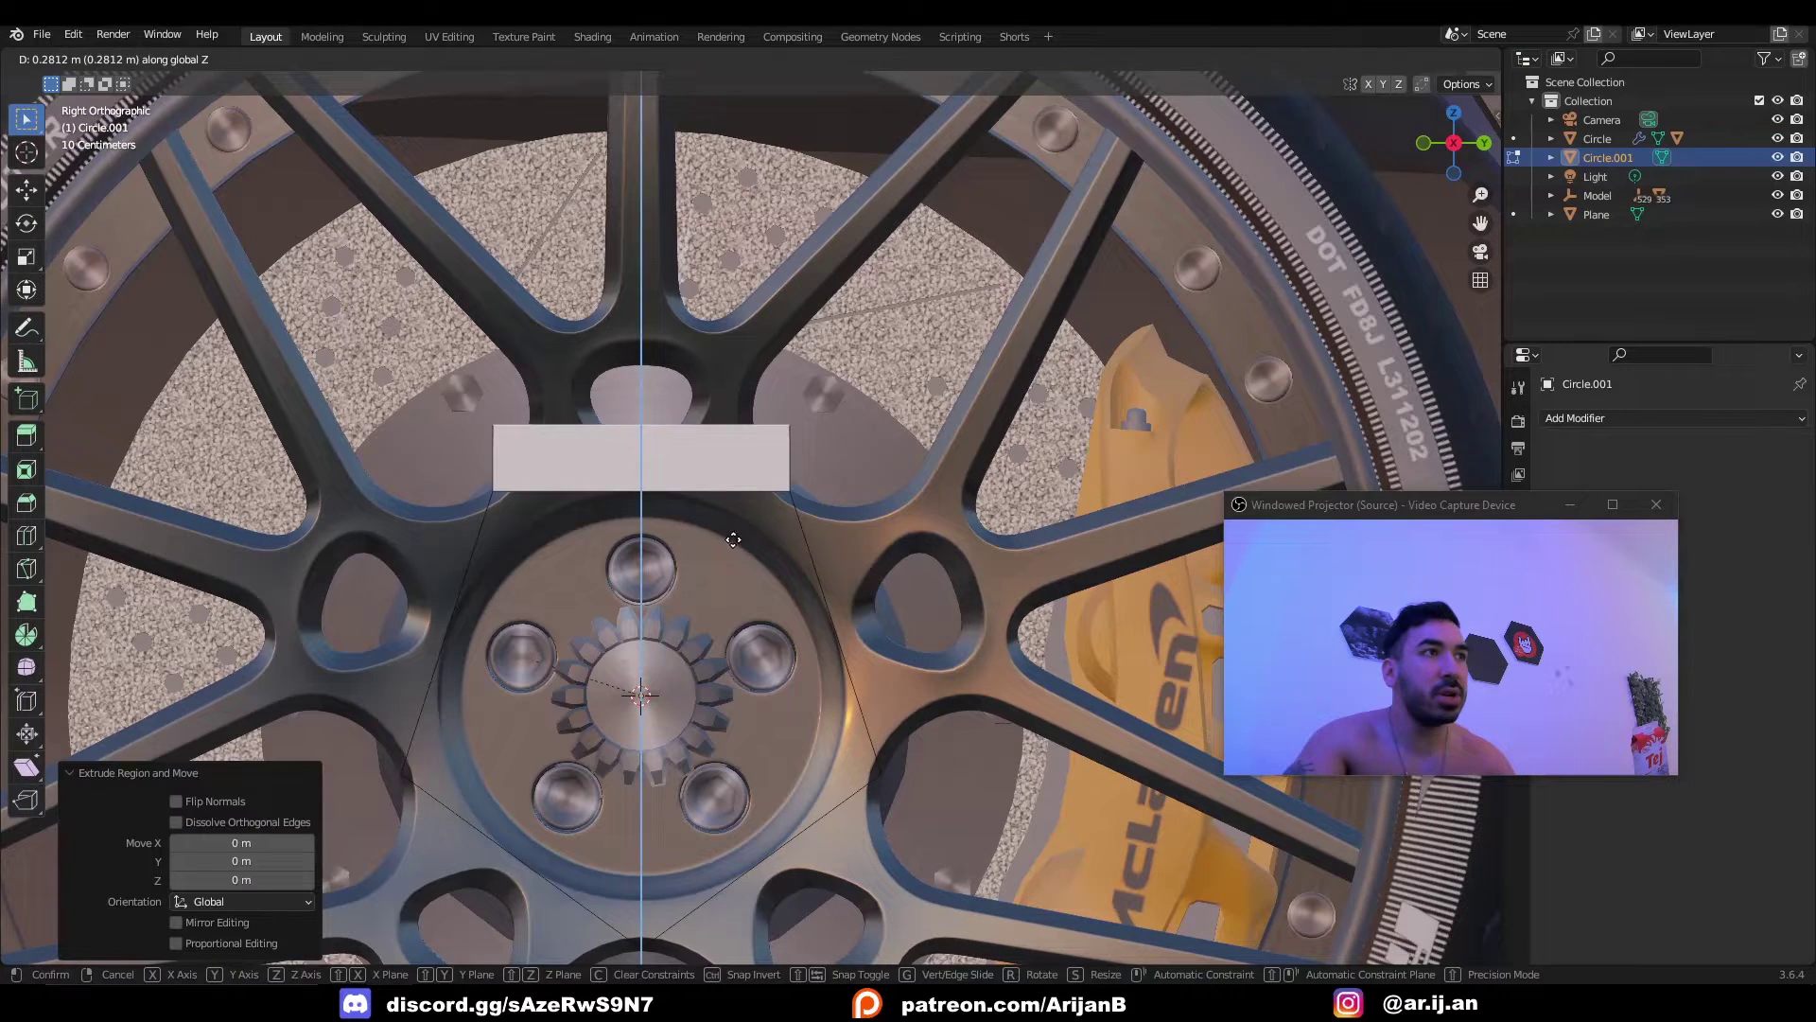
{"action": "left_click", "coordinate": [833, 526]}
{"action": "key", "text": "s"}
{"action": "left_click", "coordinate": [777, 527]}
Extrude the top edge upward twice more, forming a straight band and a tapered section that reaches the spoke roots.
{"action": "key", "text": "e"}
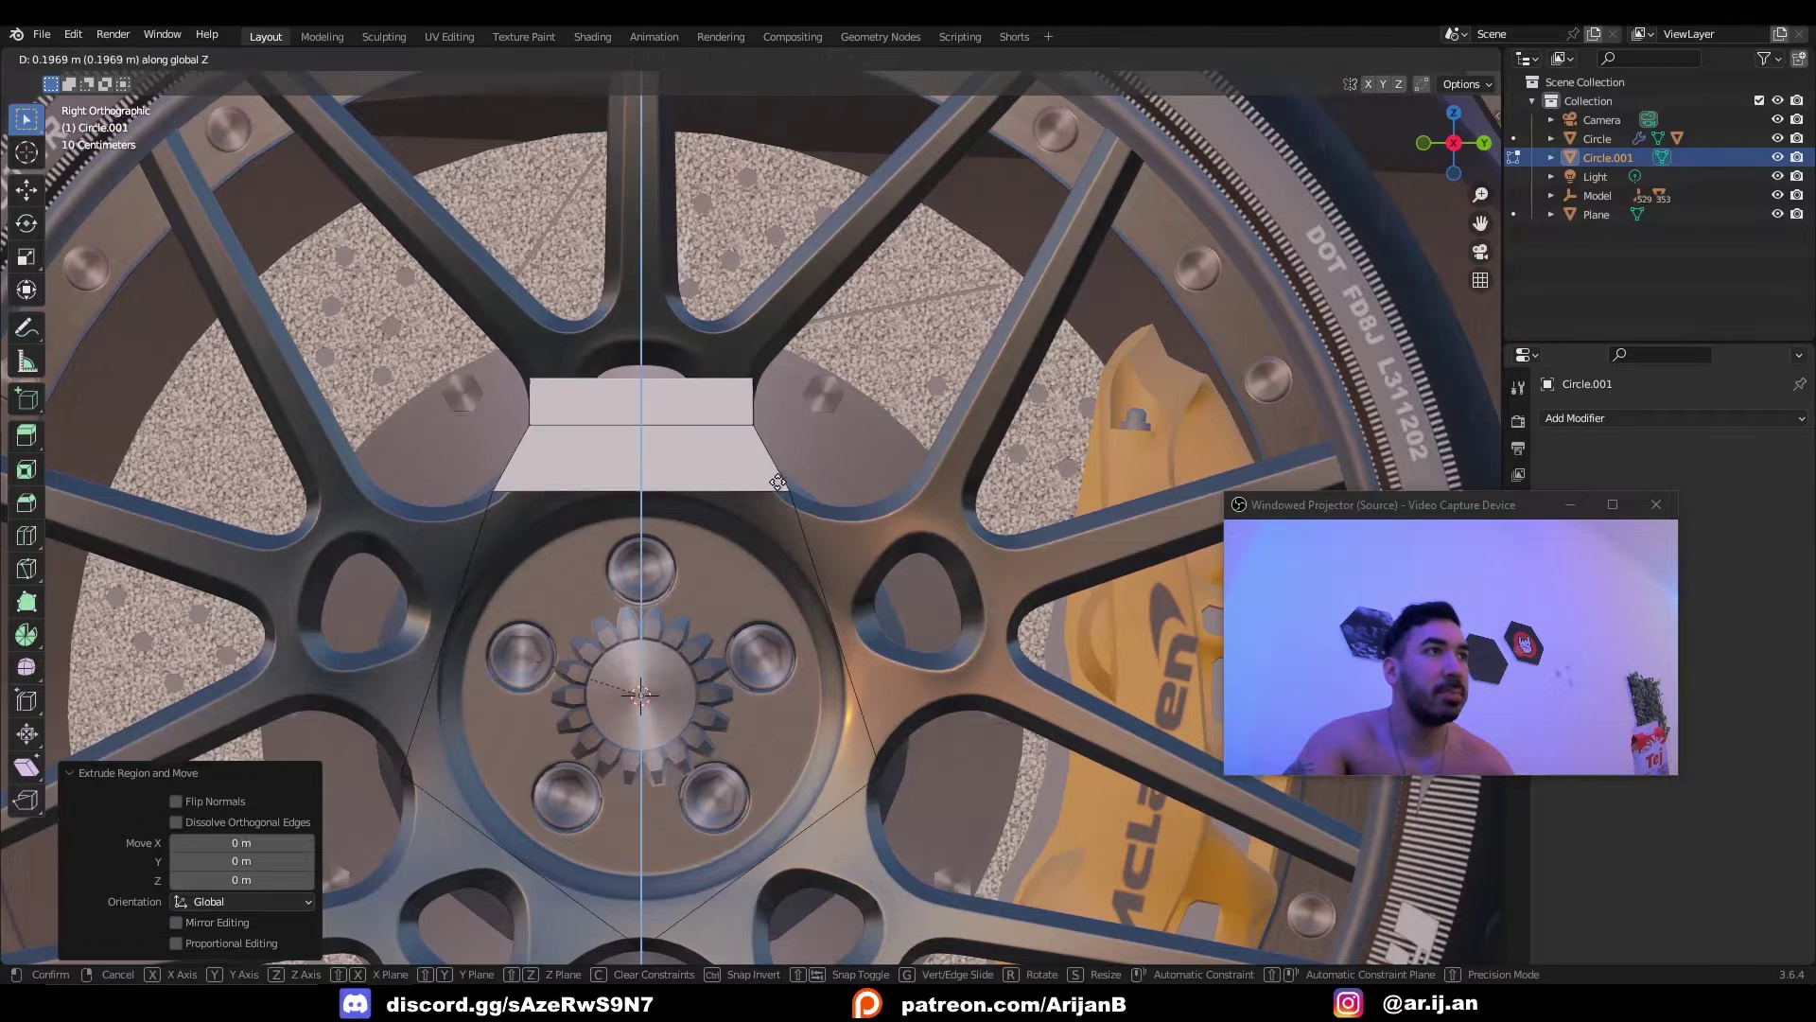
{"action": "left_click", "coordinate": [780, 478]}
{"action": "key", "text": "s"}
{"action": "left_click", "coordinate": [783, 483]}
{"action": "key", "text": "e"}
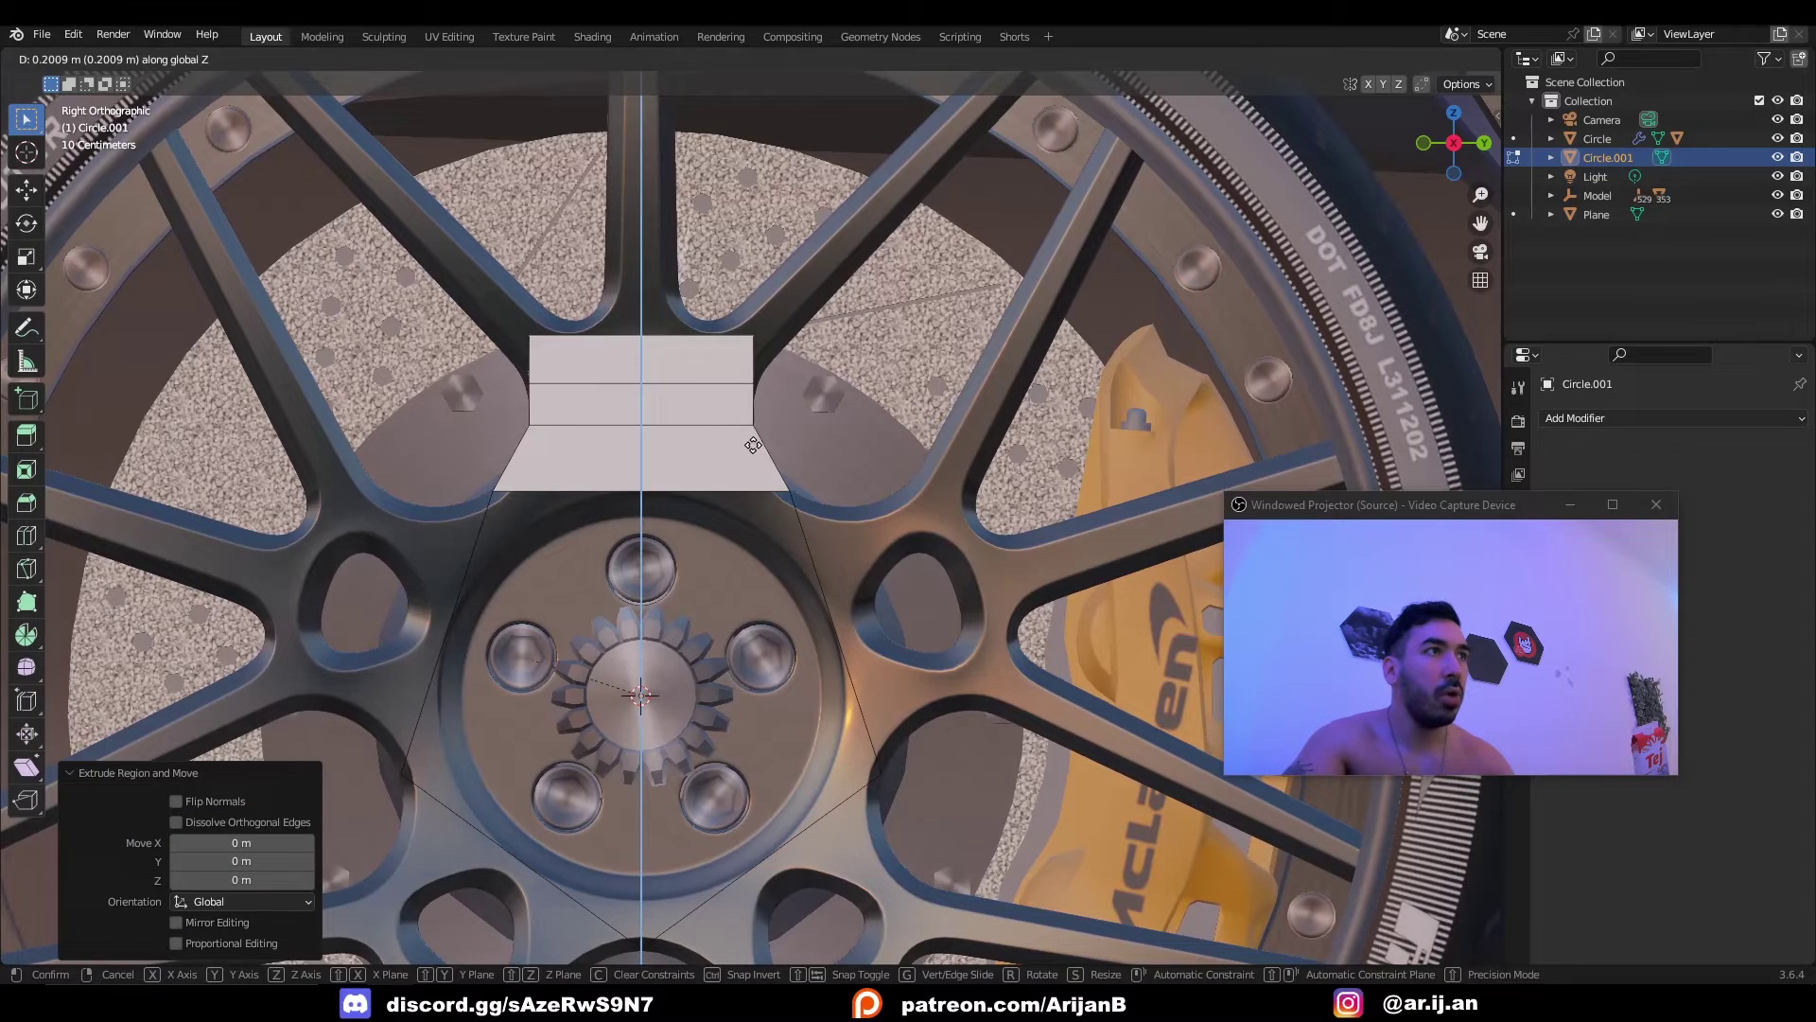
{"action": "left_click", "coordinate": [761, 438]}
{"action": "key", "text": "s"}
{"action": "left_click", "coordinate": [764, 440]}
{"action": "key", "text": "shift+z"}
{"action": "key", "text": "s"}
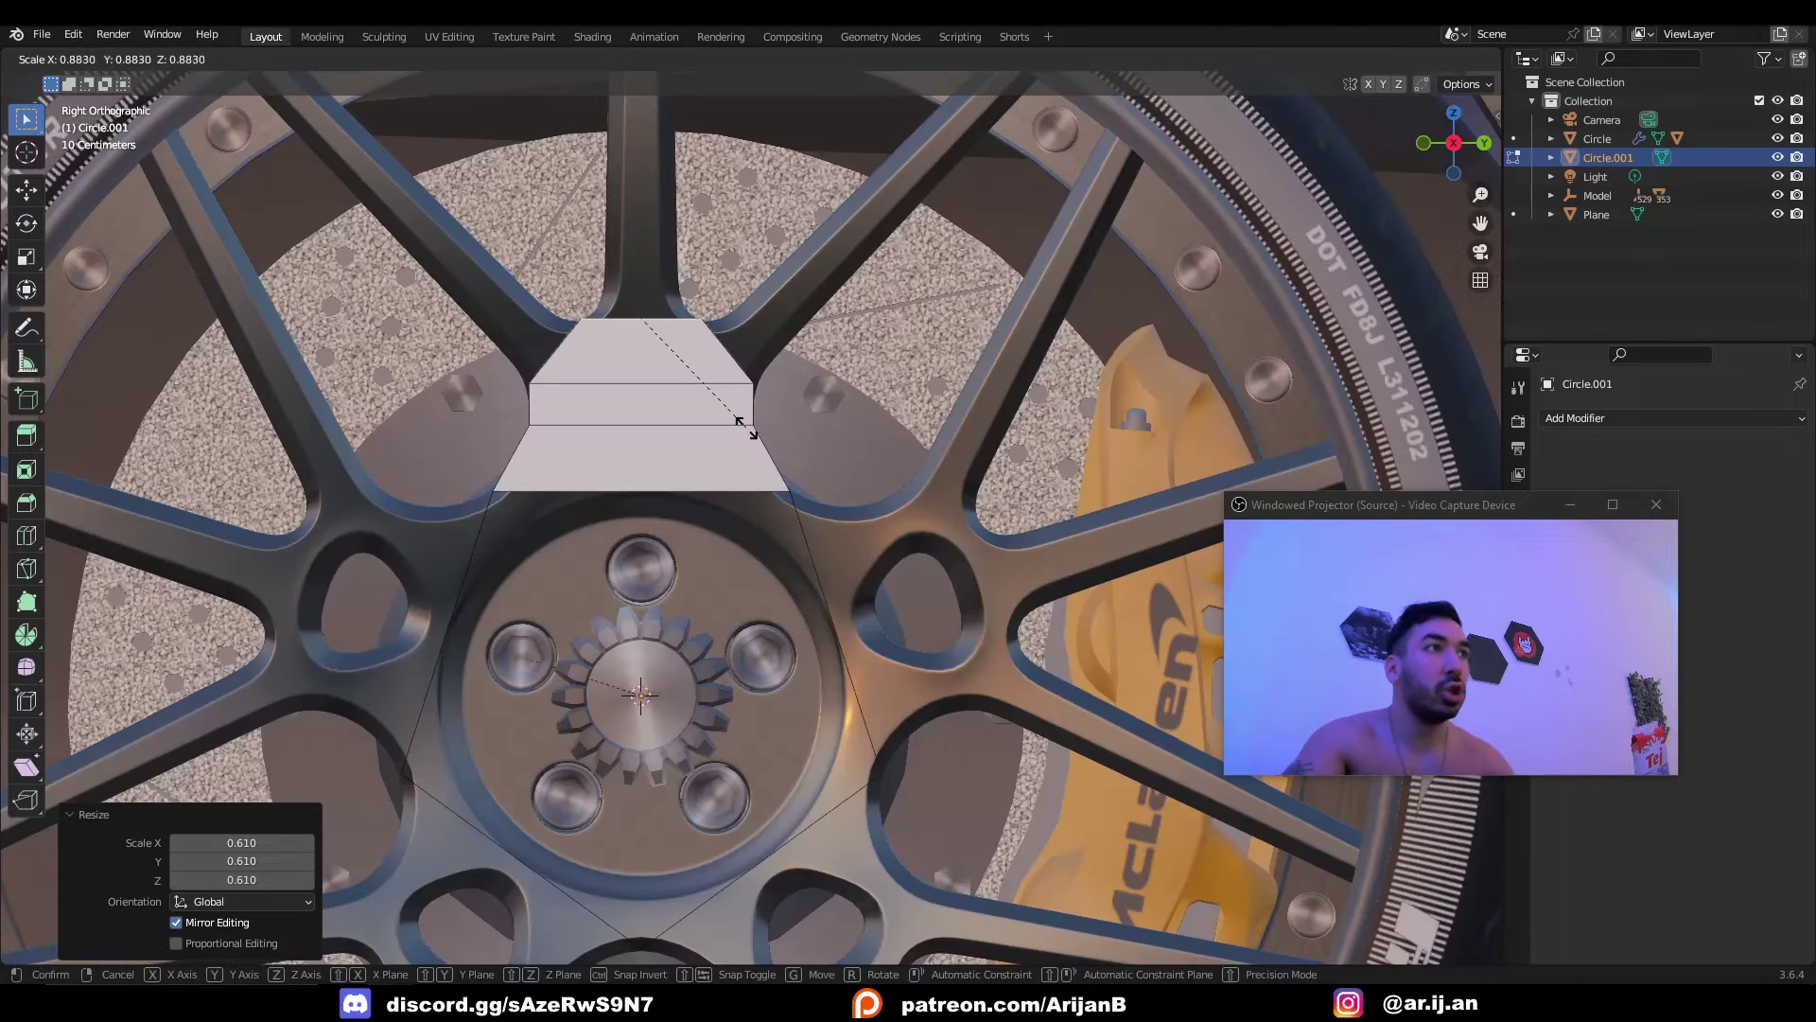
{"action": "left_click", "coordinate": [744, 420]}
Extrude the slanted right edge diagonally to the rim, about 1.28 m along both Y and Z, following the reference spoke.
{"action": "middle_click_drag", "start_coordinate": [722, 353], "coordinate": [725, 514], "text": "shift"}
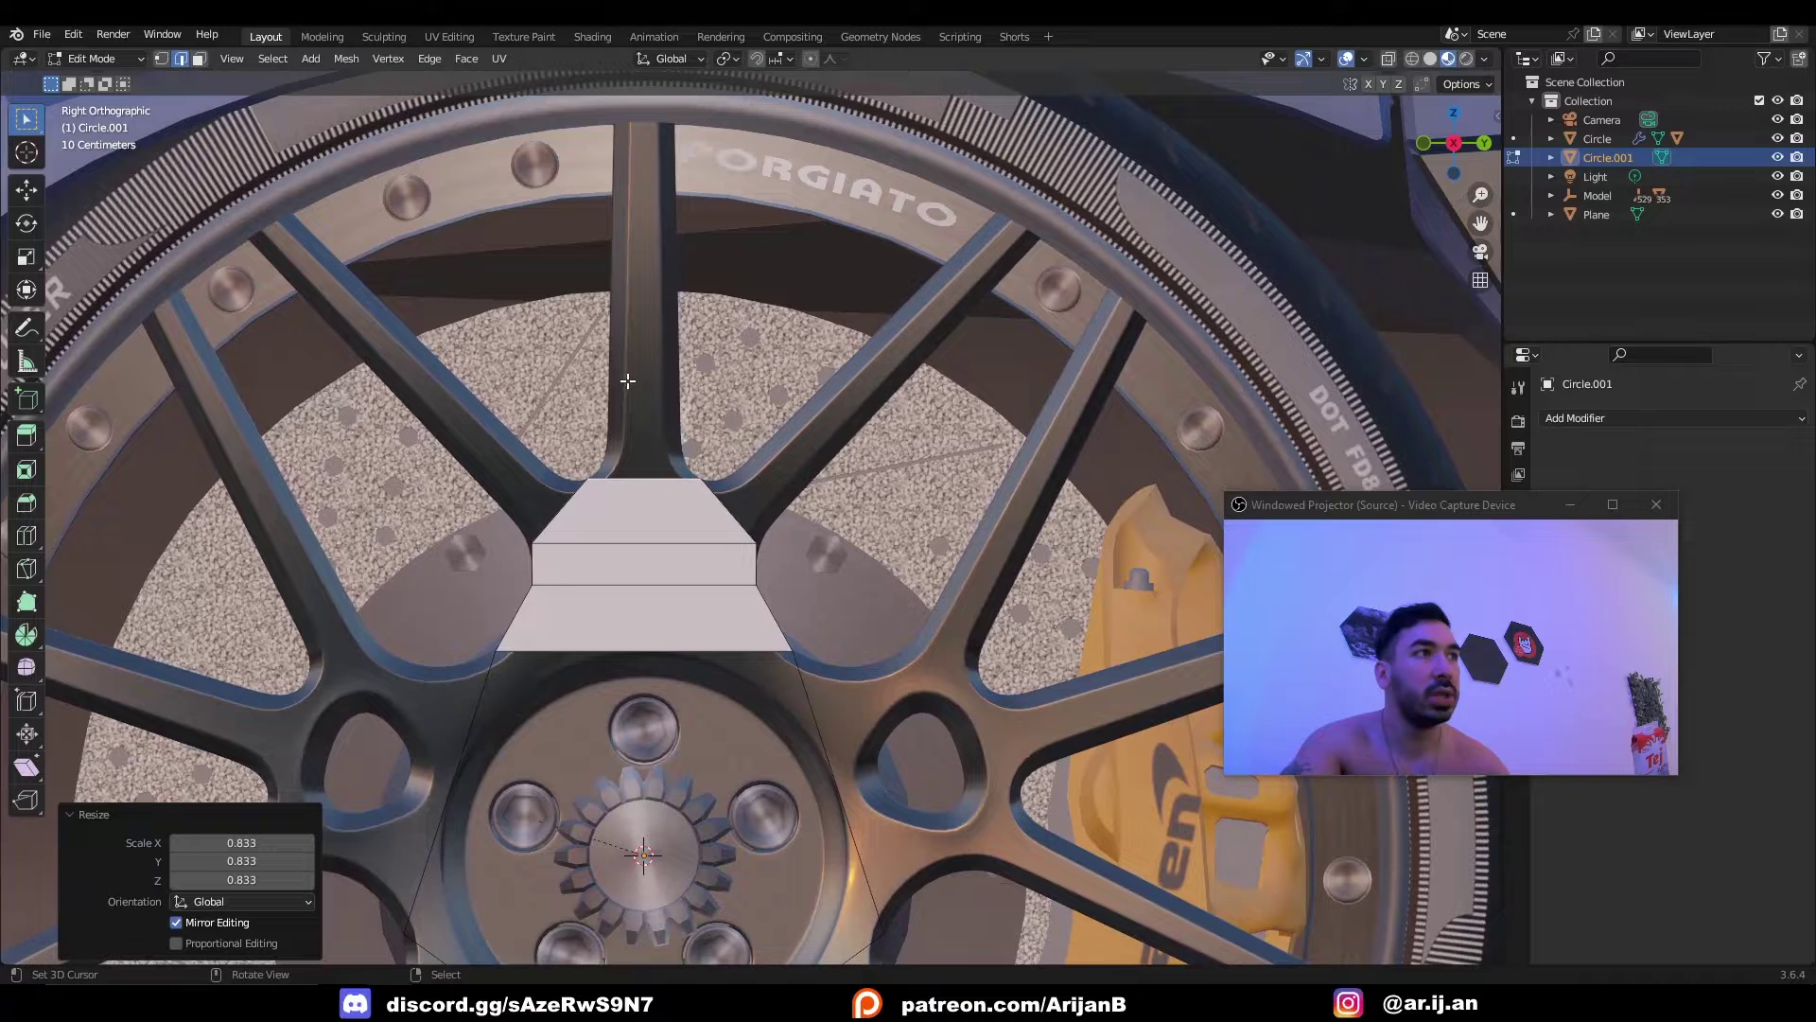
{"action": "middle_click_drag", "start_coordinate": [709, 595], "coordinate": [656, 664], "text": "shift"}
{"action": "left_click", "coordinate": [674, 578]}
{"action": "key", "text": "e"}
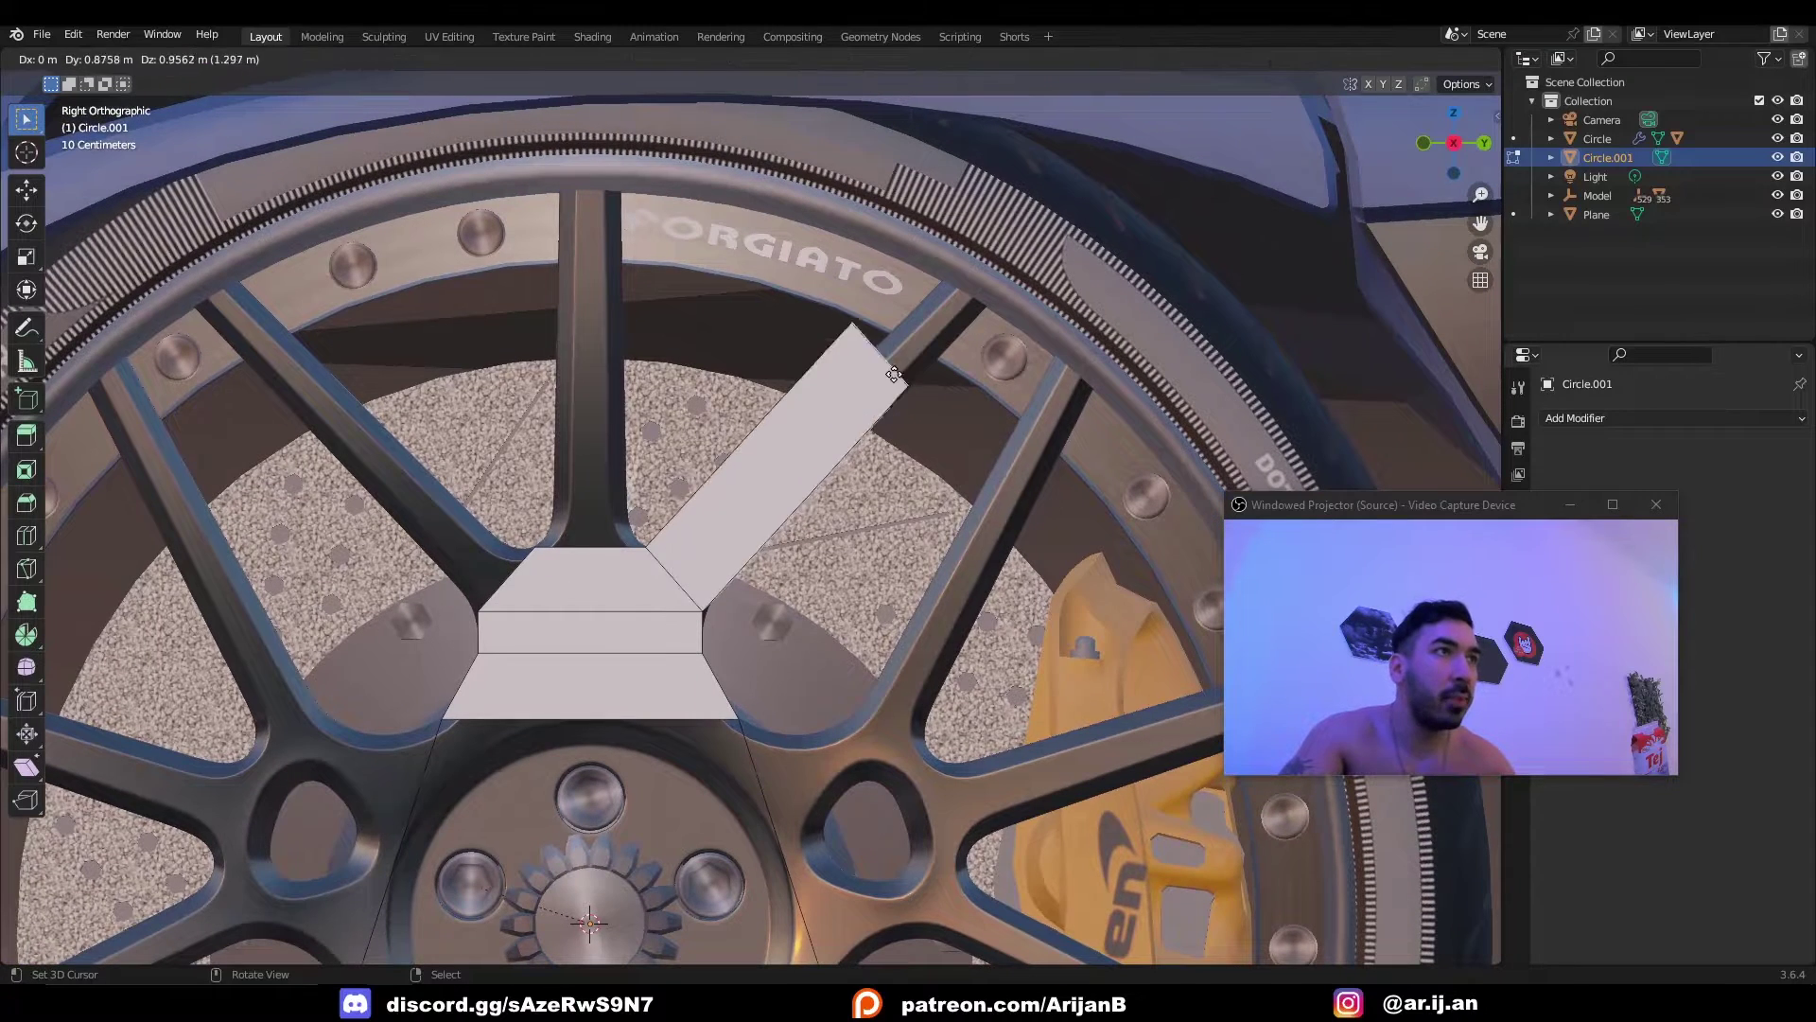
{"action": "left_click", "coordinate": [969, 307]}
{"action": "key", "text": "shift+z"}
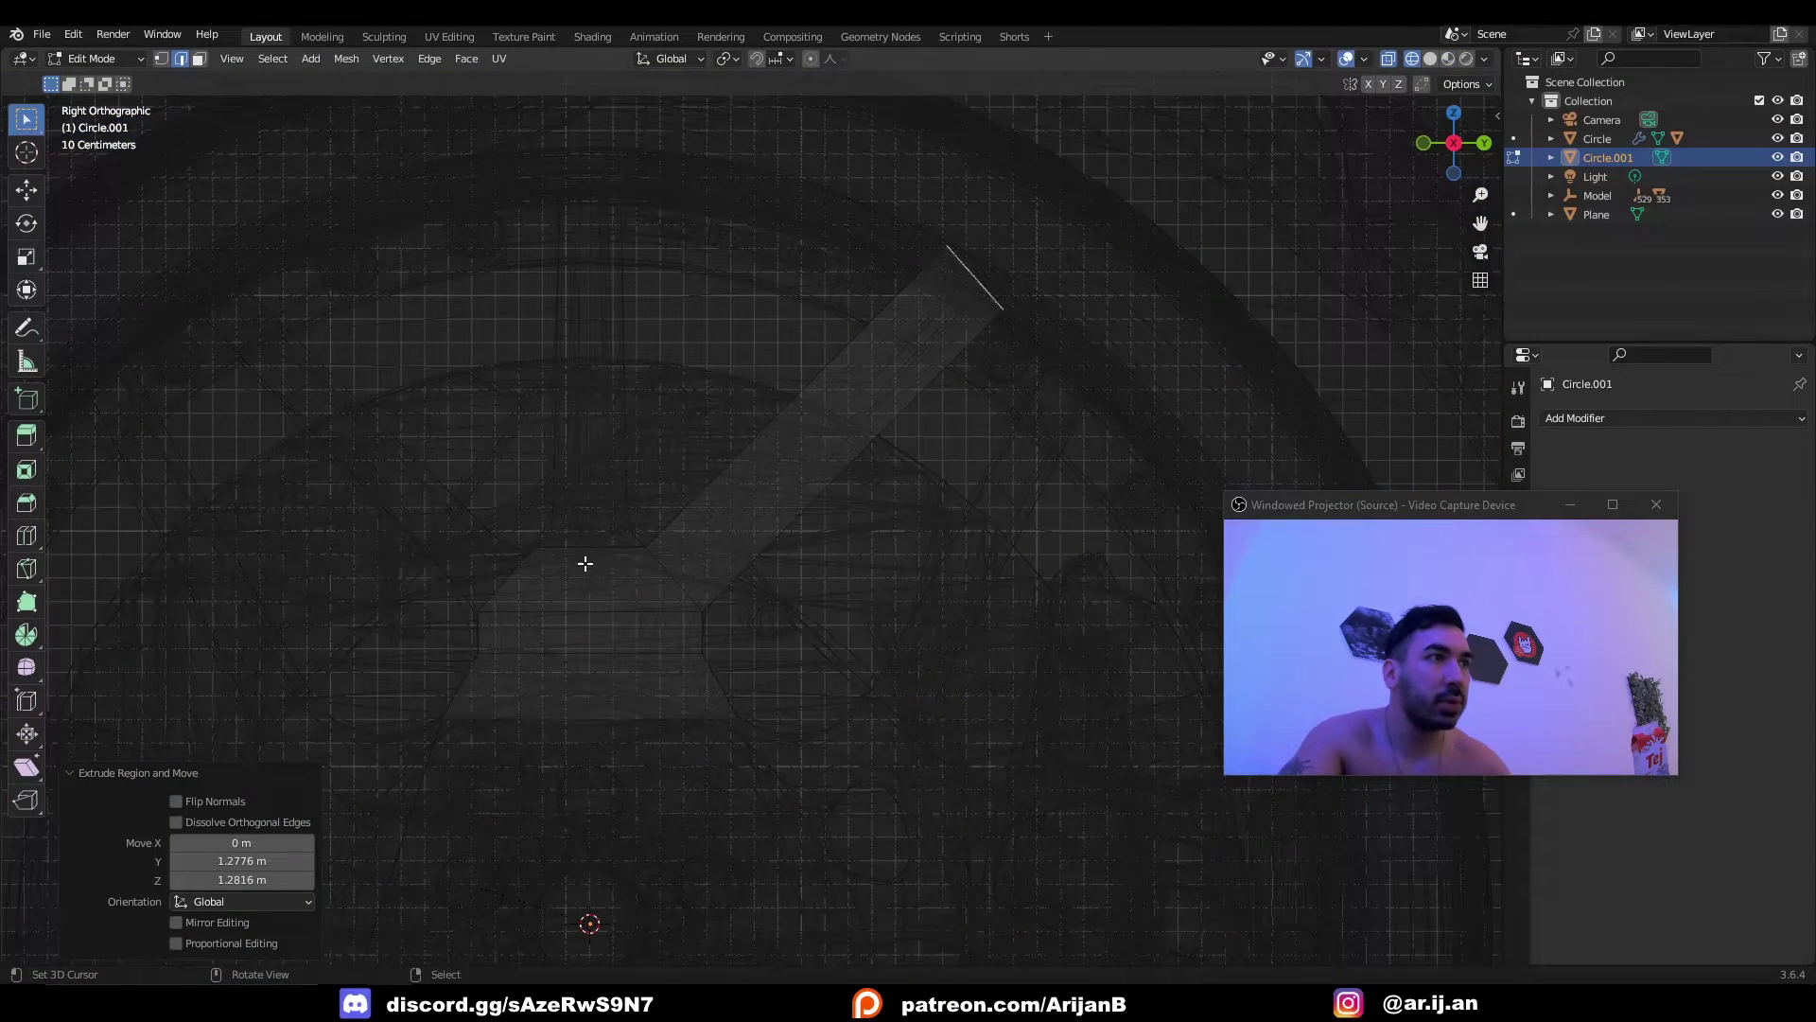
{"action": "key", "text": "shift+z"}
Extrude the top edge straight up along Z by about 1.53 m to the rim to form the centre spoke.
{"action": "left_click", "coordinate": [588, 546]}
{"action": "key", "text": "e"}
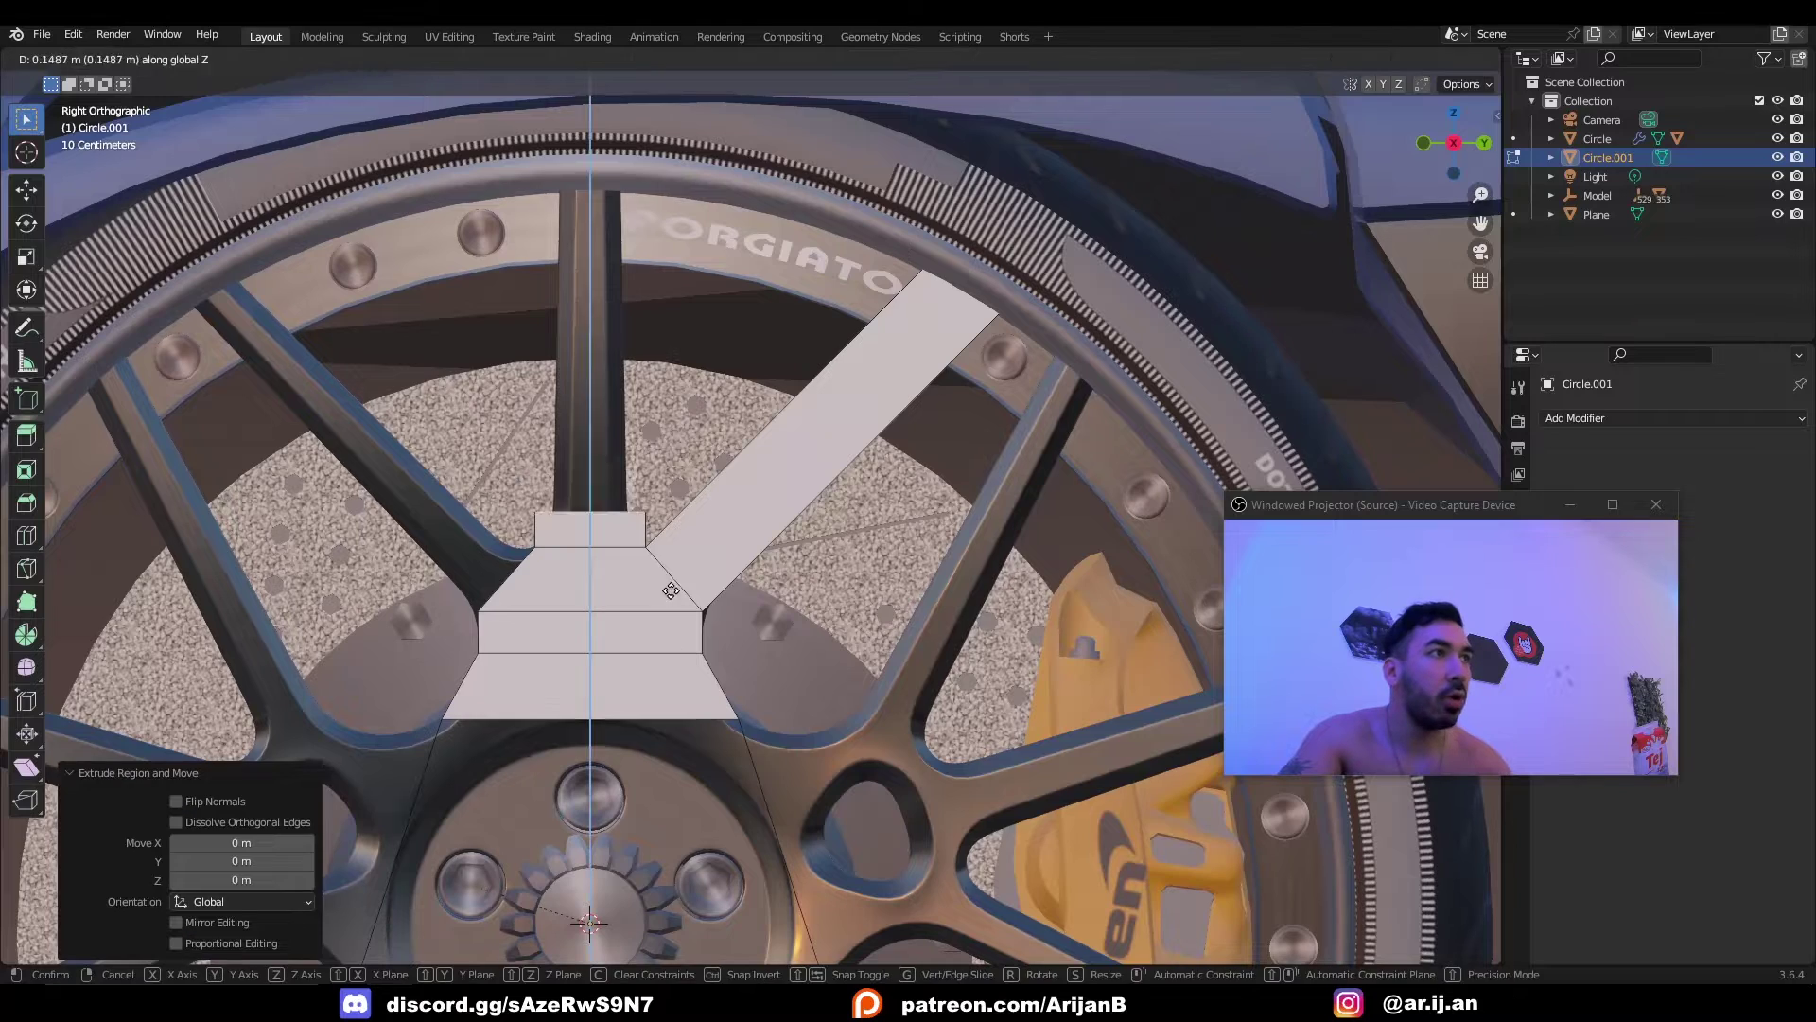
{"action": "left_click", "coordinate": [667, 312]}
{"action": "key", "text": "shift+z"}
{"action": "key", "text": "shift+z"}
Add a loop cut near the base of the vertical and diagonal spokes and narrow both spokes to match the reference.
{"action": "key", "text": "ctrl+r"}
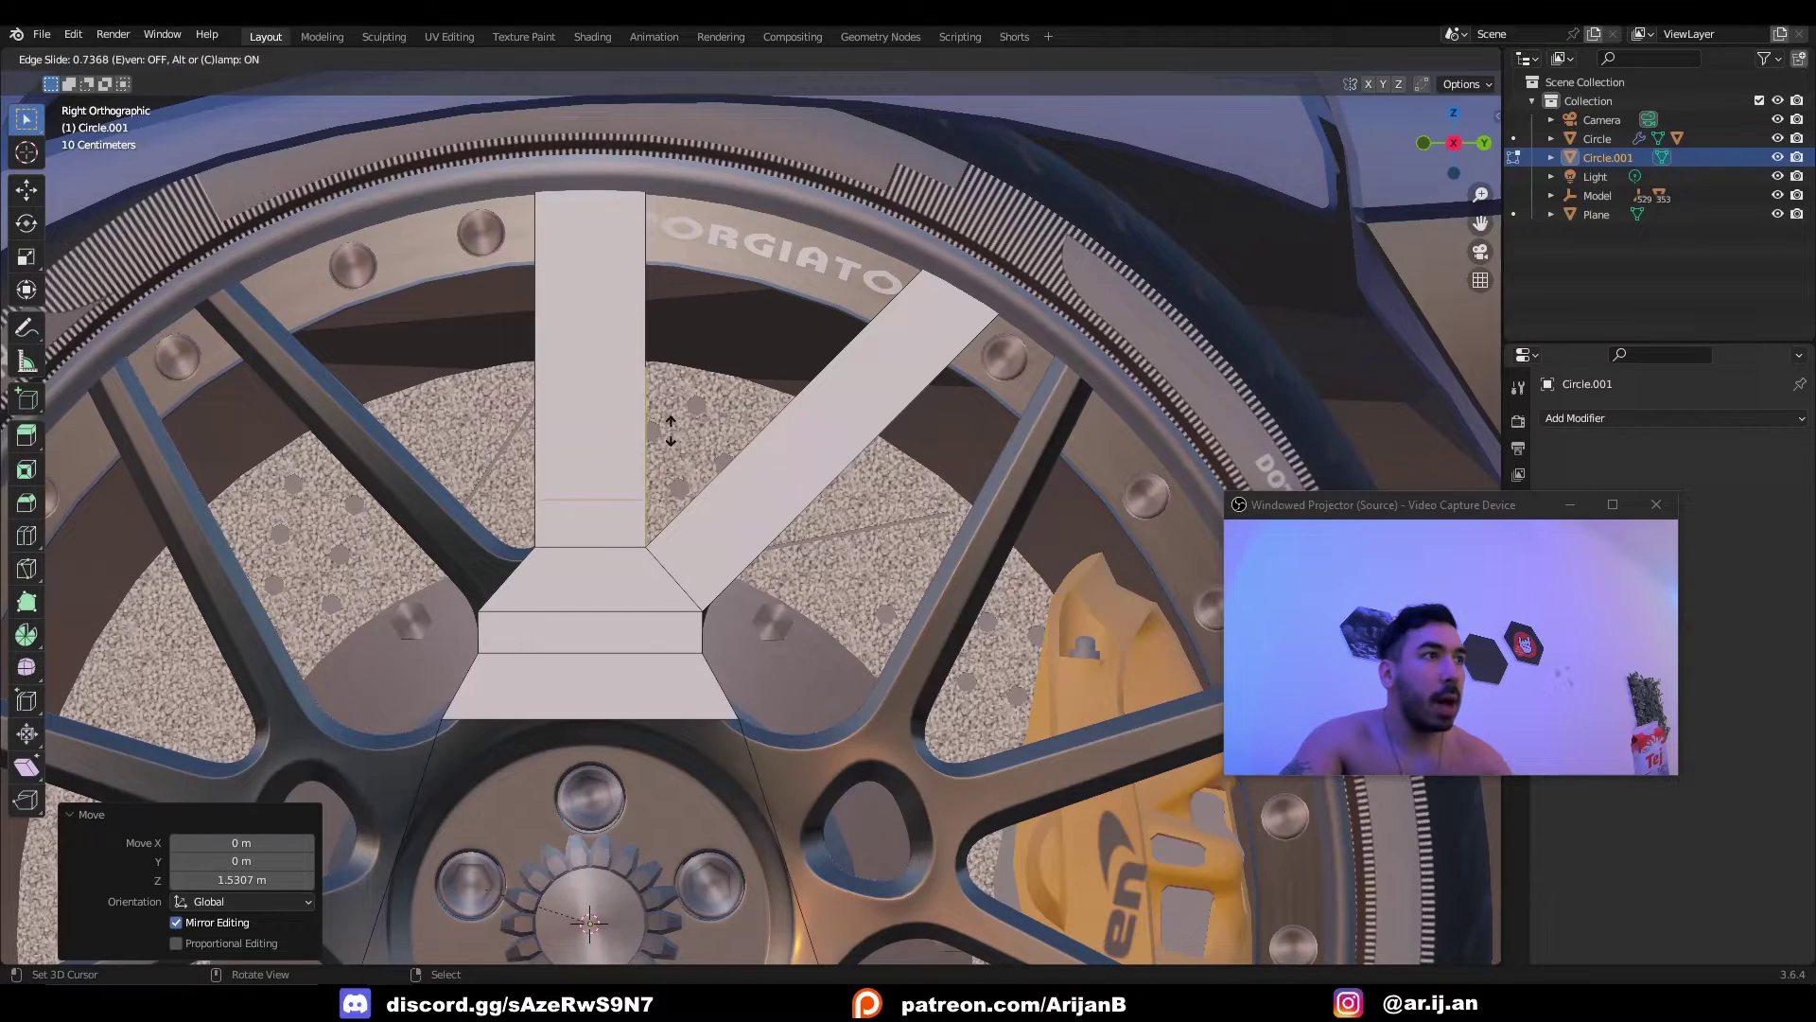
{"action": "left_click", "coordinate": [665, 426]}
{"action": "left_click", "coordinate": [633, 419]}
{"action": "left_click", "coordinate": [633, 419]}
{"action": "key", "text": "s"}
{"action": "key", "text": "y"}
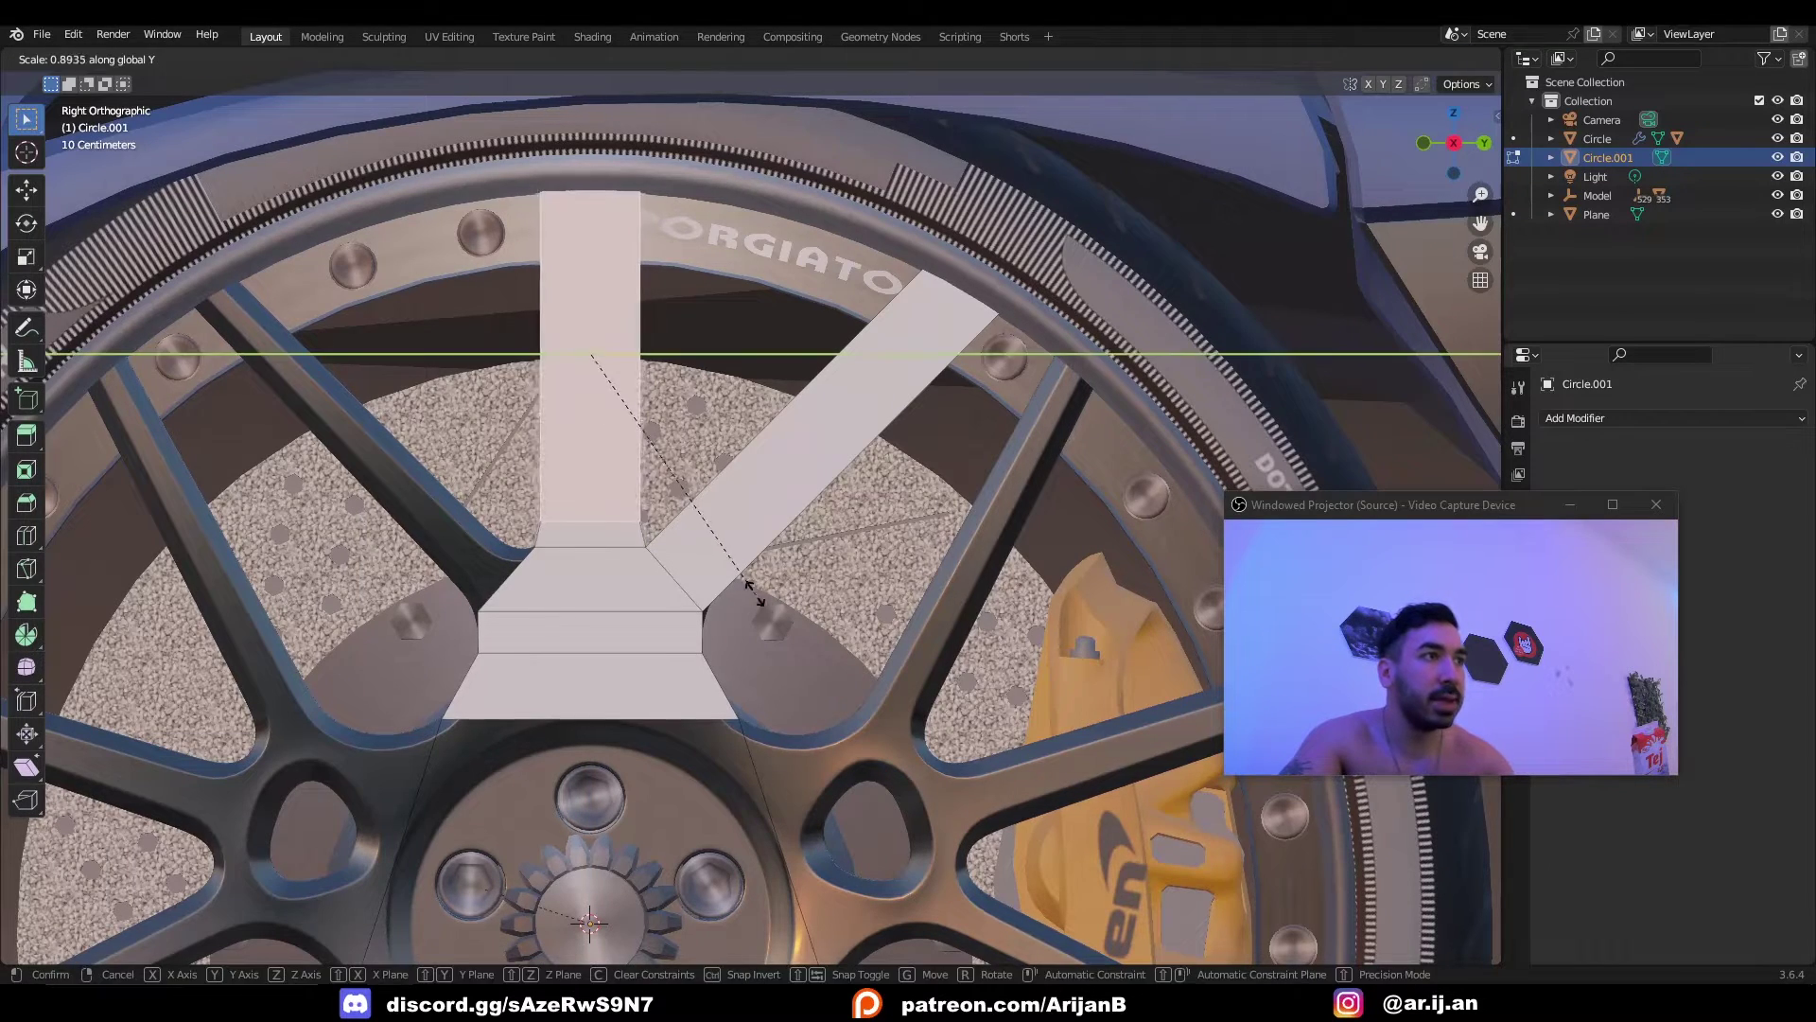
{"action": "left_click", "coordinate": [707, 546]}
{"action": "key", "text": "s"}
{"action": "left_click", "coordinate": [605, 530]}
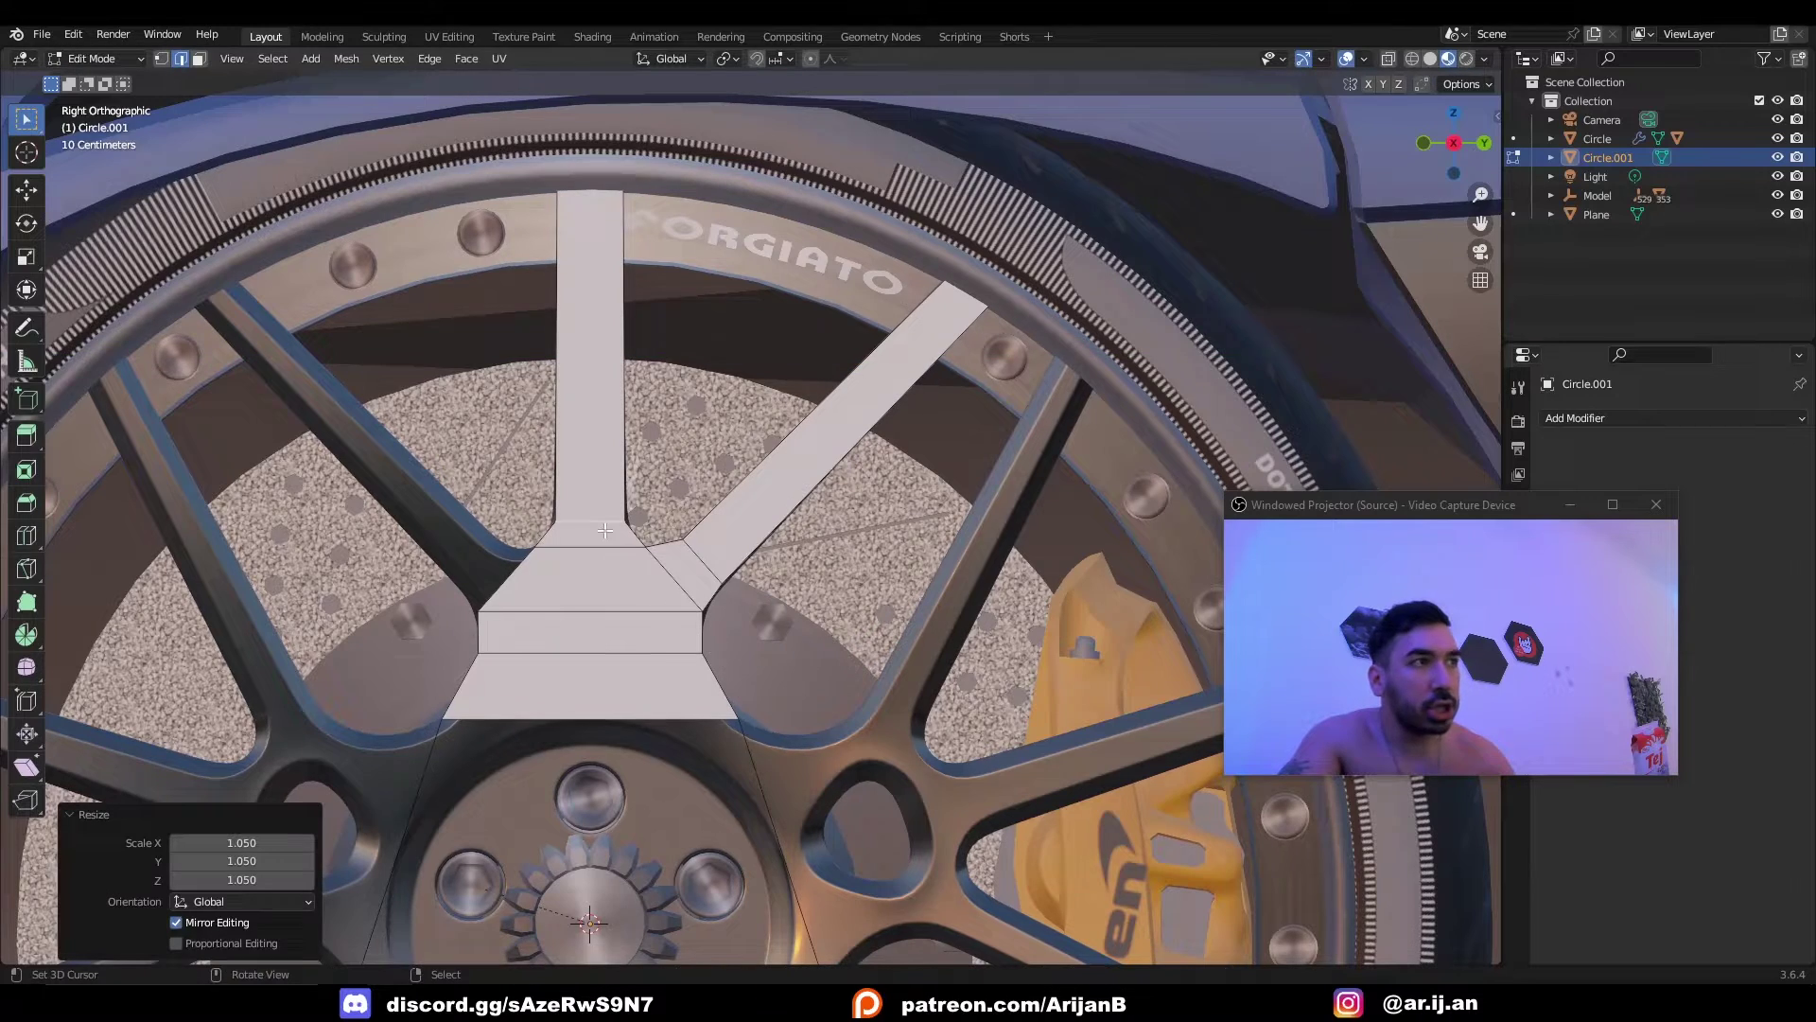
Split the spoke shape down its vertical centreline and delete the vertices of its left half.
{"action": "scroll", "coordinate": [581, 586], "scroll_direction": "down", "scroll_amount": 2}
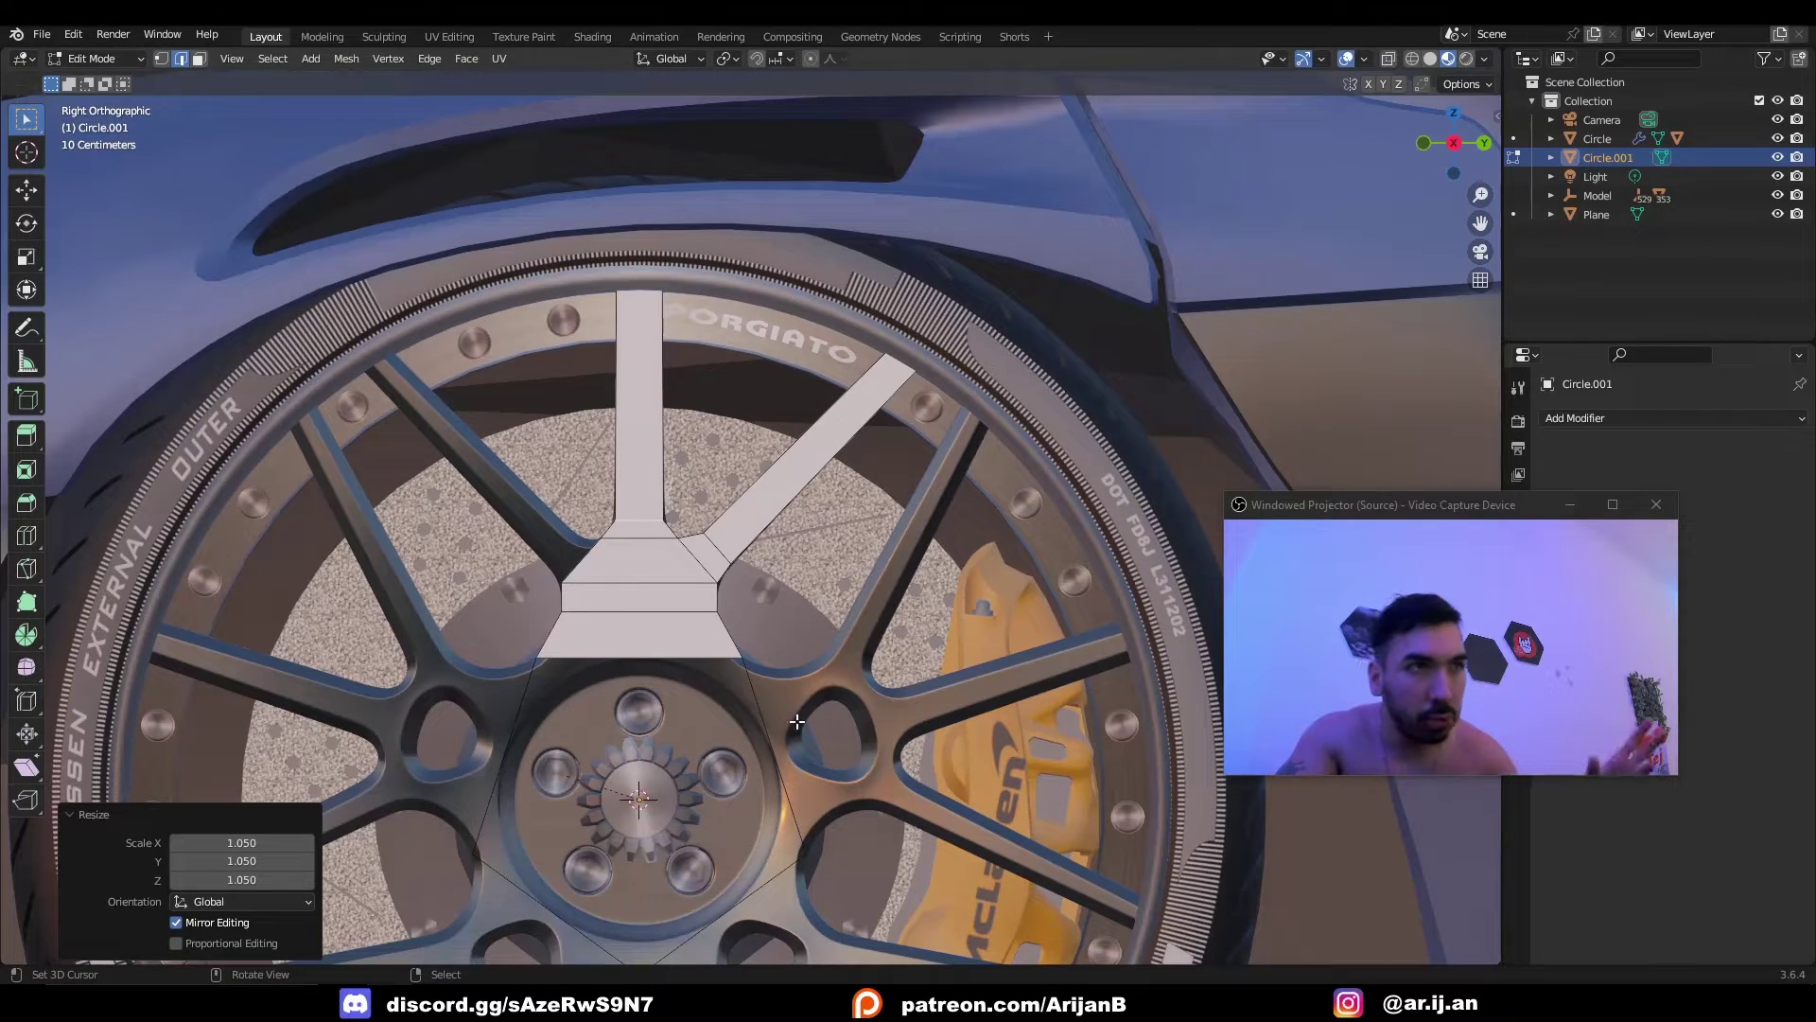
{"action": "key", "text": "1"}
{"action": "key", "text": "shift+z"}
{"action": "mouse_move", "coordinate": [546, 227]}
{"action": "left_mouse_down"}
{"action": "mouse_move", "coordinate": [627, 670]}
{"action": "mouse_move", "coordinate": [630, 823]}
{"action": "left_mouse_up"}
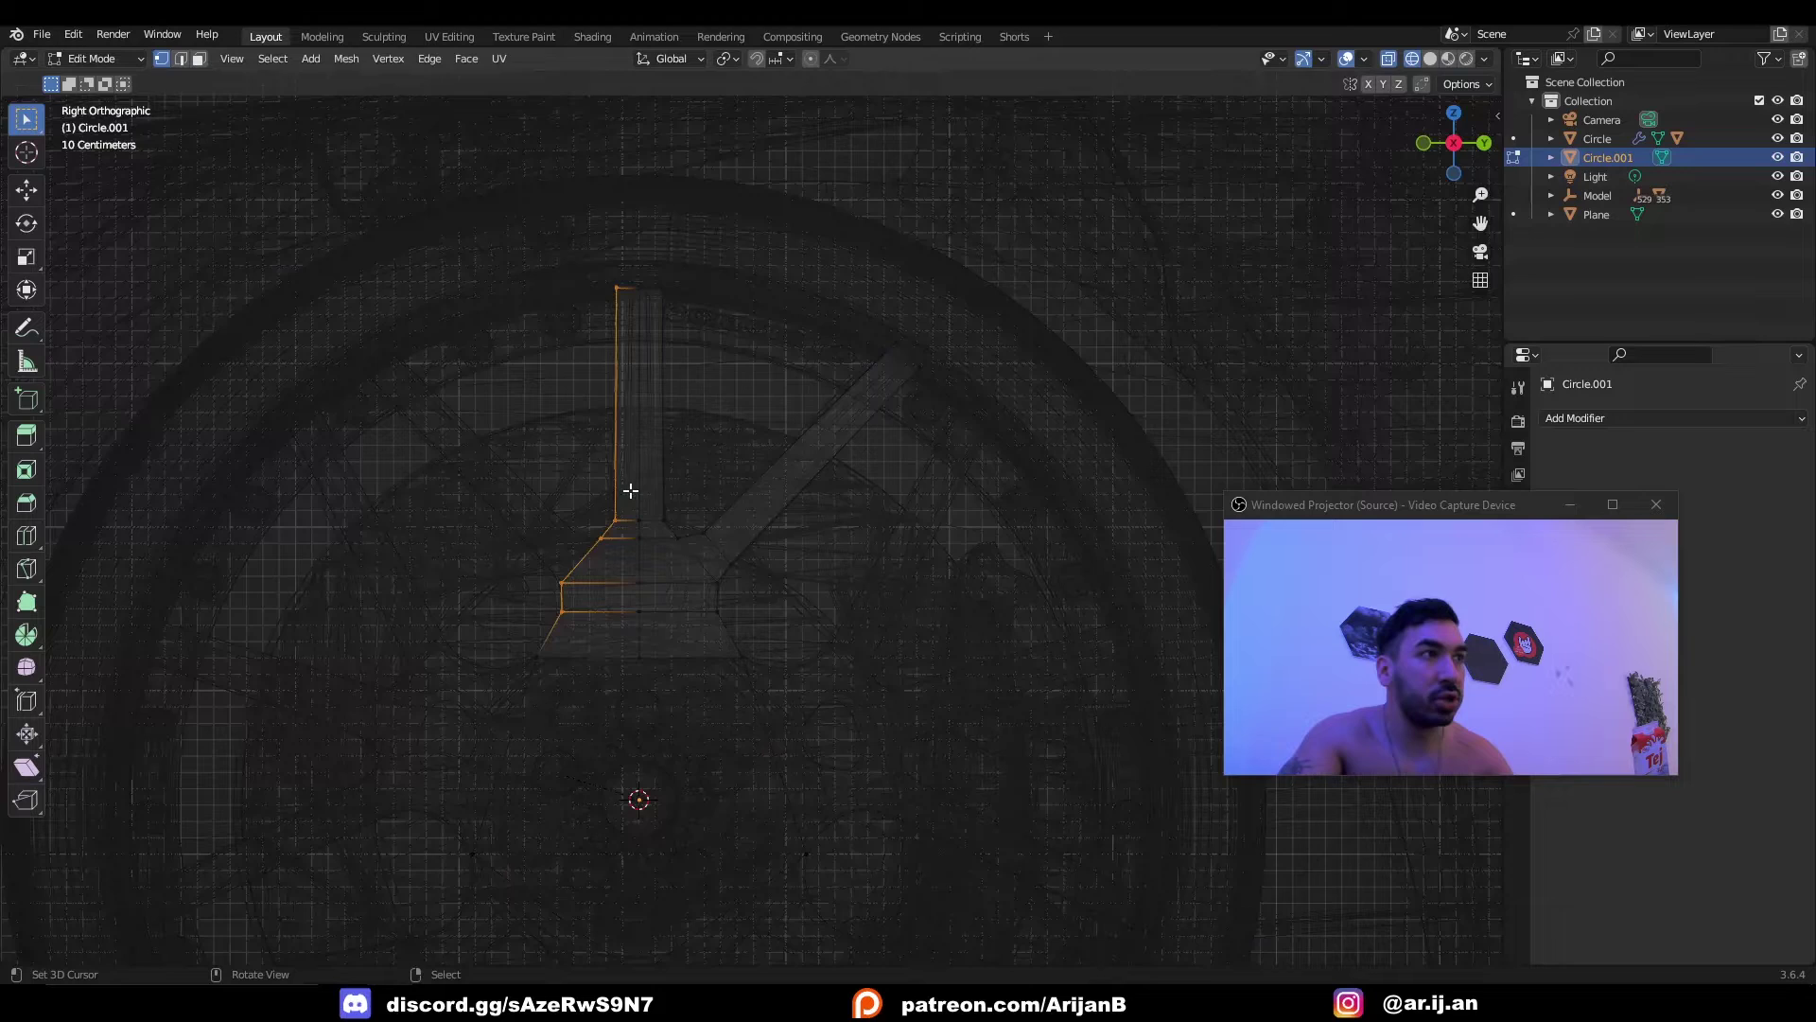
{"action": "key", "text": "shift+z"}
{"action": "key", "text": "x"}
{"action": "left_click", "coordinate": [766, 428]}
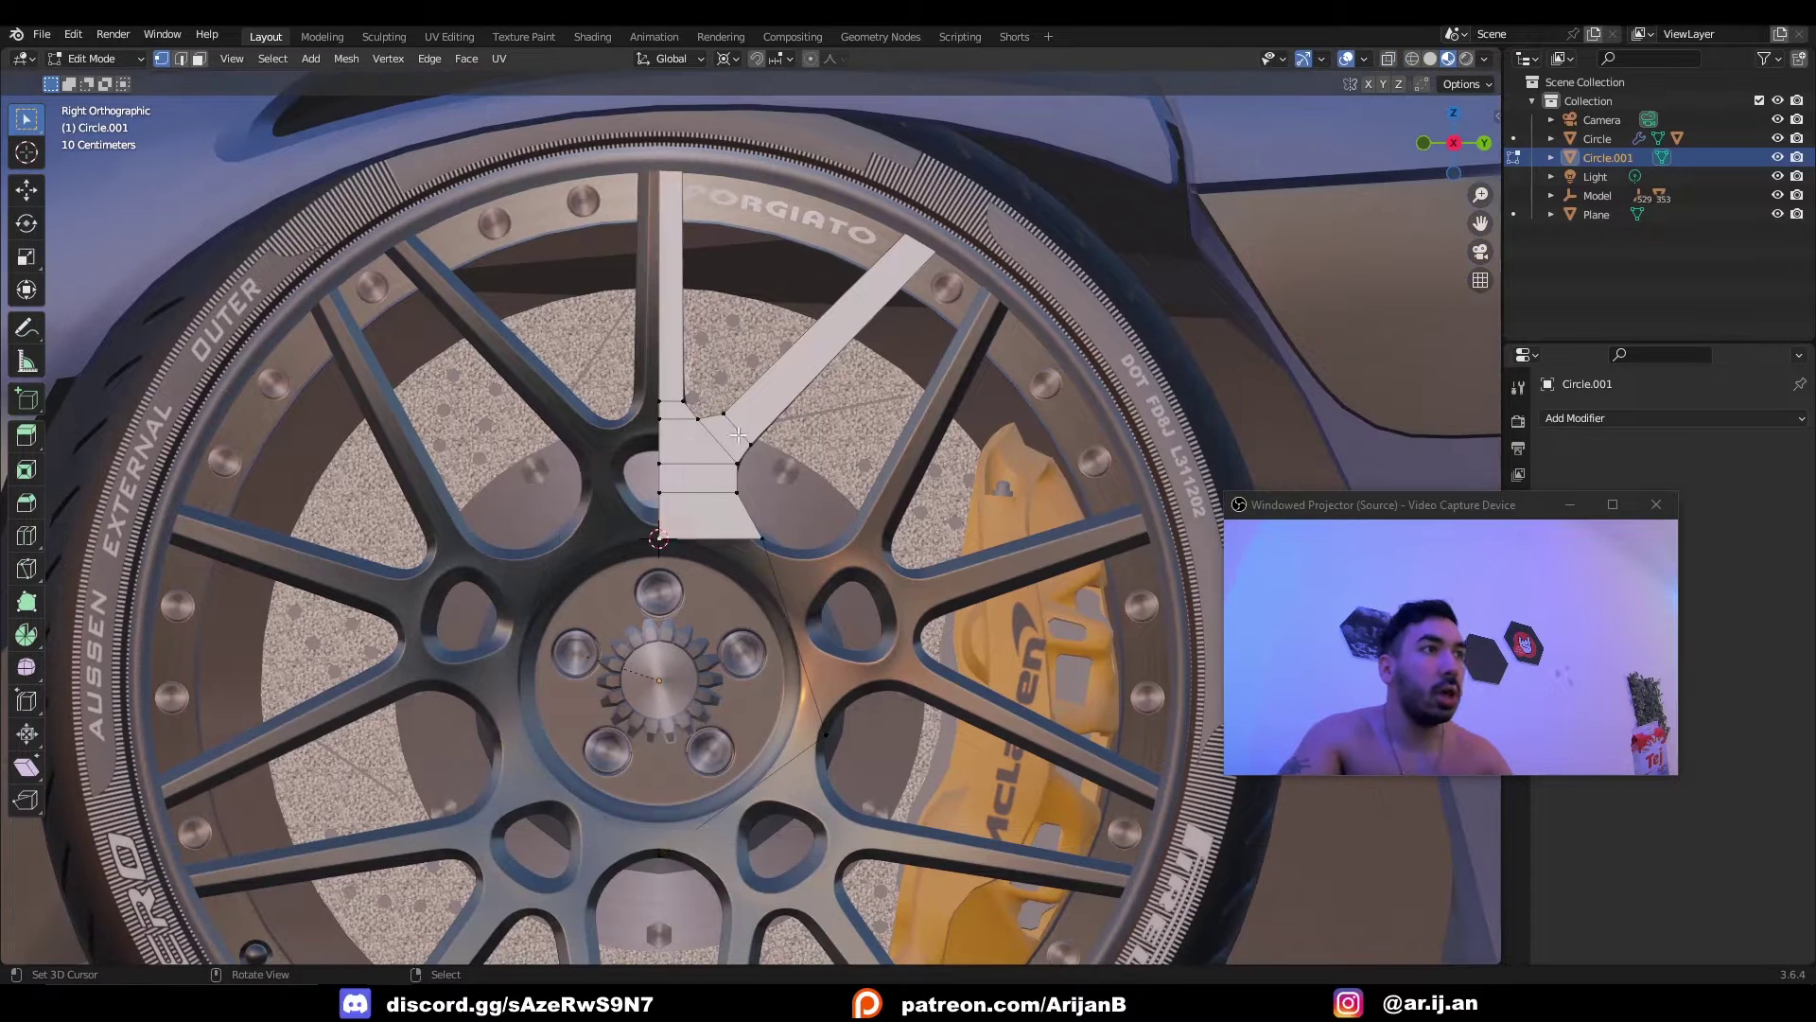
Duplicate the remaining half in place and mirror the copy by scaling it -1 along Y.
{"action": "key", "text": "3"}
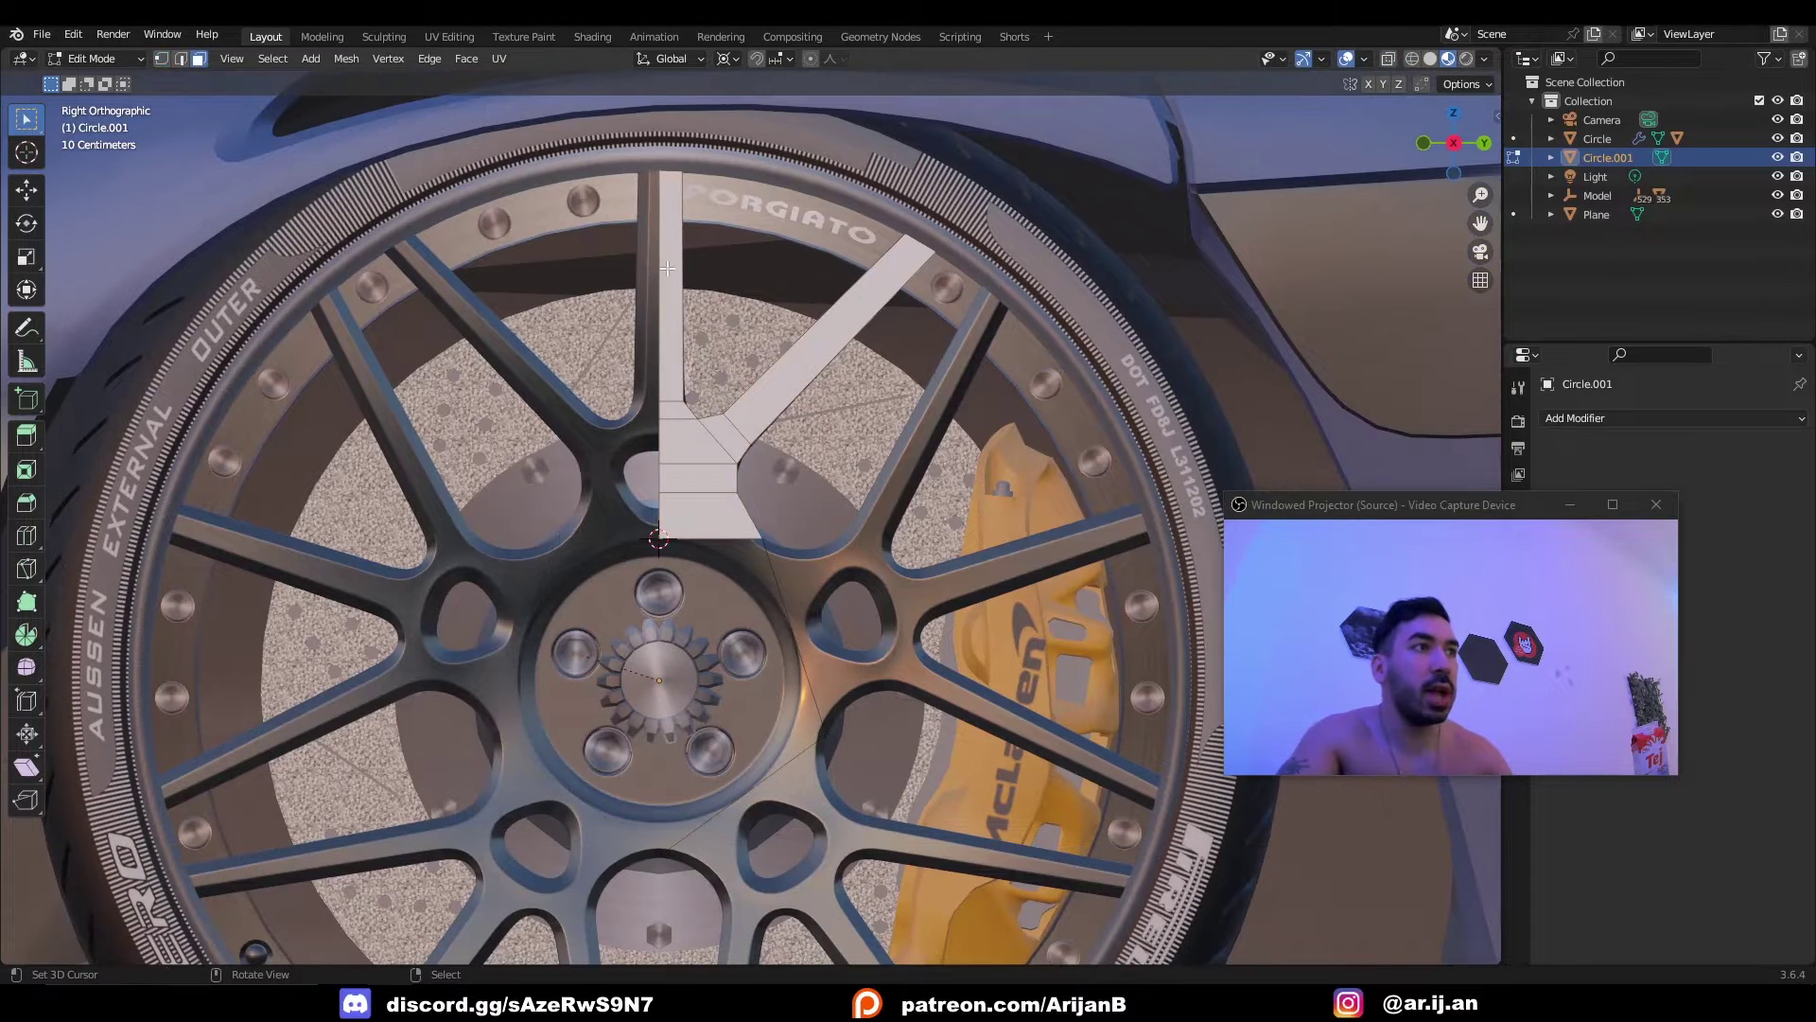
{"action": "key", "text": "a"}
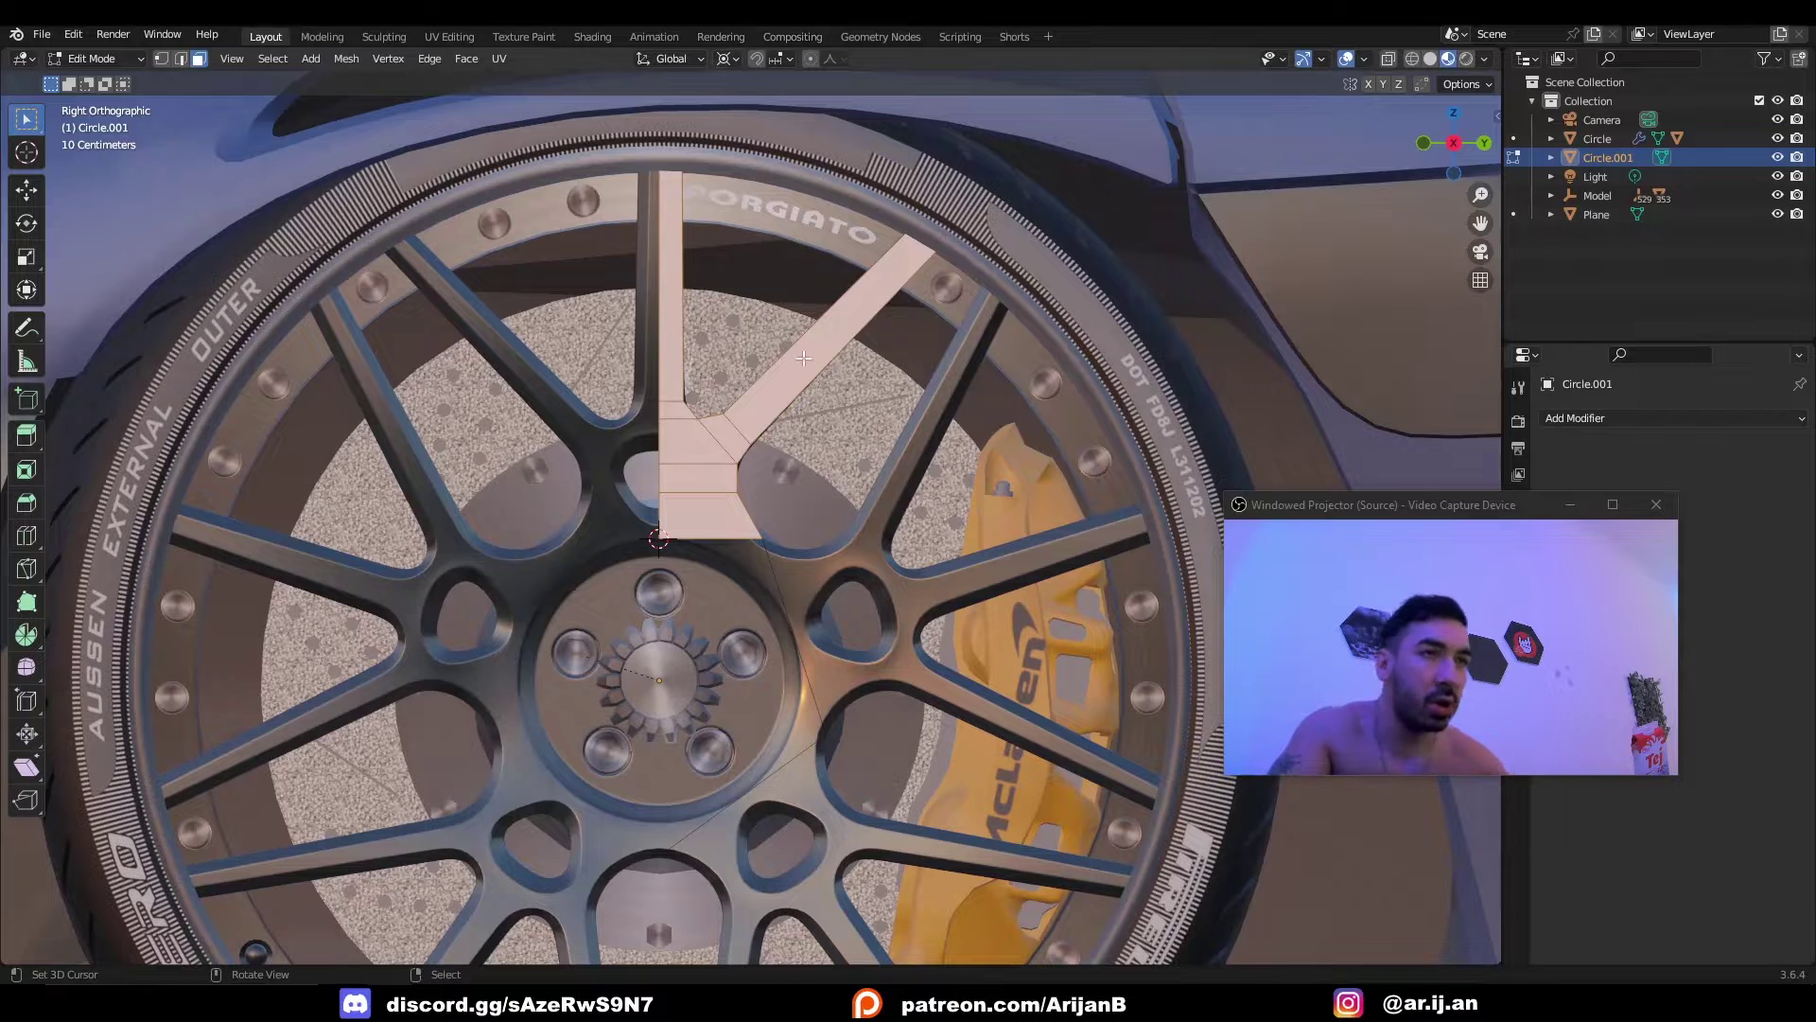
{"action": "key", "text": "shift+d"}
{"action": "key", "text": "Escape"}
{"action": "type", "text": "s"}
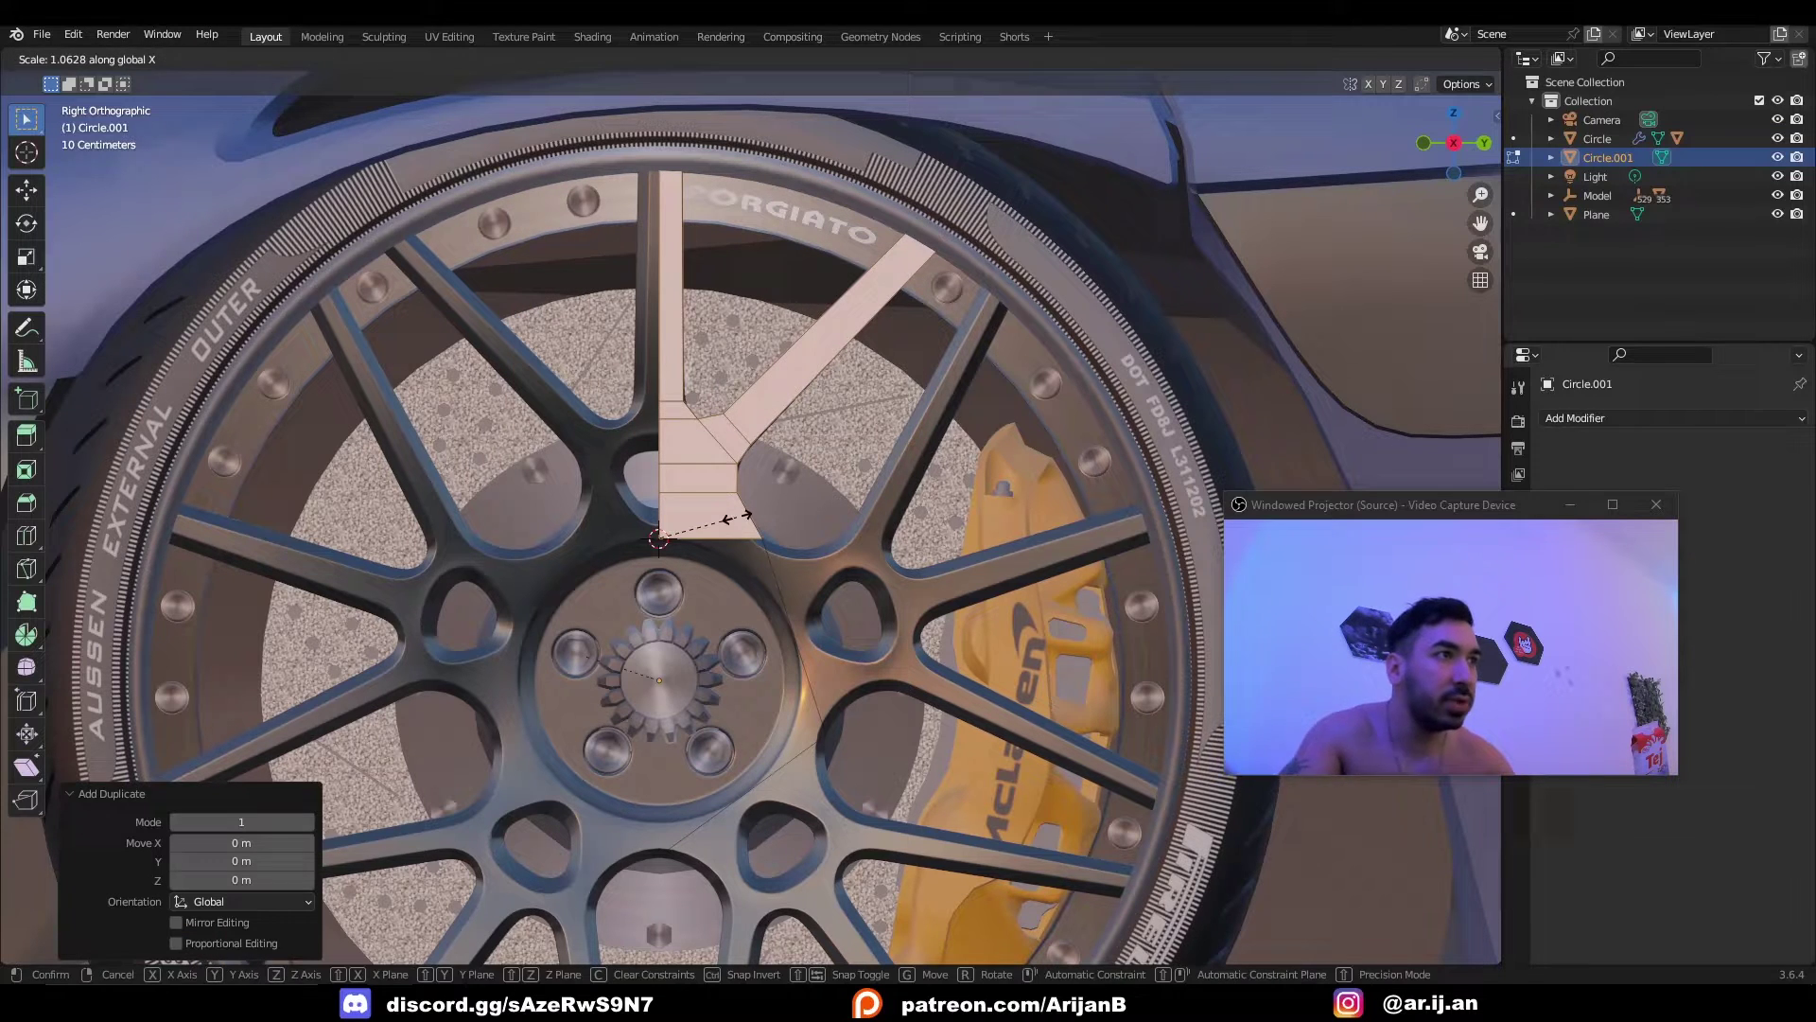
{"action": "type", "text": "y-1"}
{"action": "key", "text": "Return"}
Select the entire mesh and merge the overlapping centreline vertices by distance.
{"action": "key", "text": "a"}
{"action": "key", "text": "m"}
{"action": "key", "text": "b"}
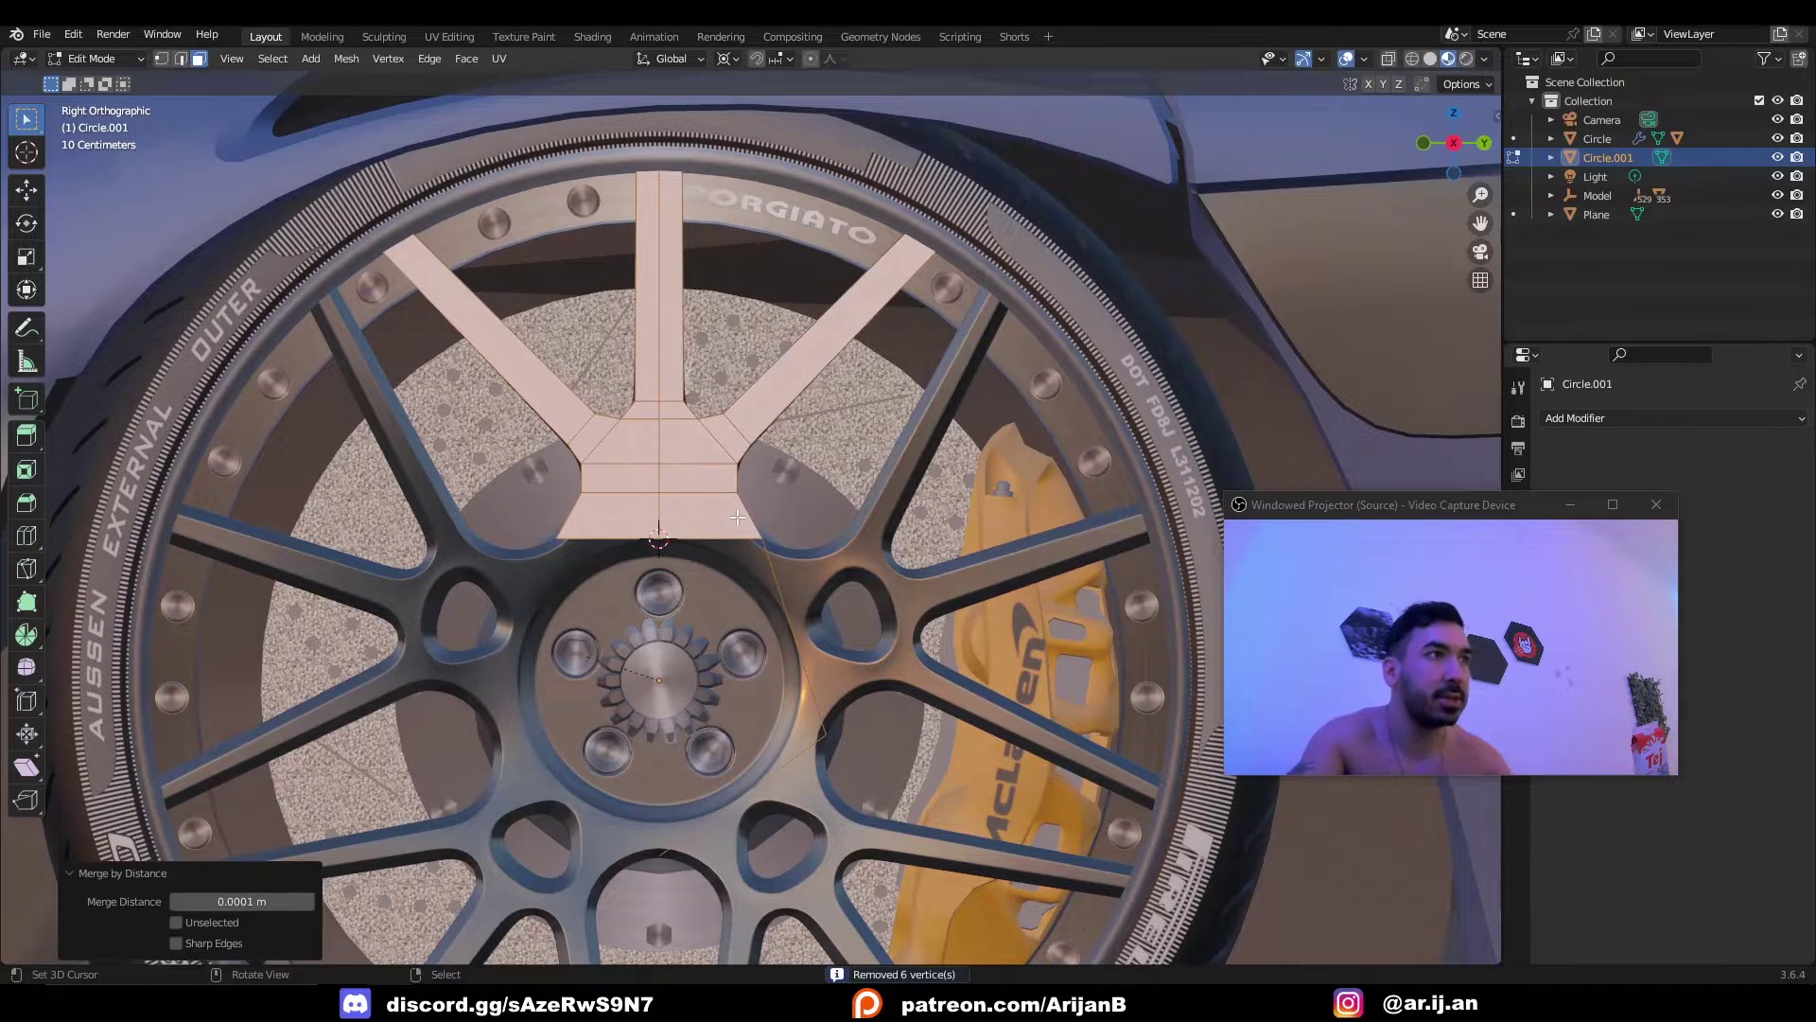
{"action": "key", "text": "b"}
{"action": "key", "text": "Escape"}
Dissolve the vertical edge loop running down the middle of the spoke shape.
{"action": "key", "text": "2"}
{"action": "scroll", "coordinate": [663, 473], "scroll_direction": "up", "scroll_amount": 2}
{"action": "left_click", "coordinate": [619, 445], "text": "alt"}
{"action": "scroll", "coordinate": [751, 440], "scroll_direction": "down", "scroll_amount": 3}
{"action": "key", "text": "x"}
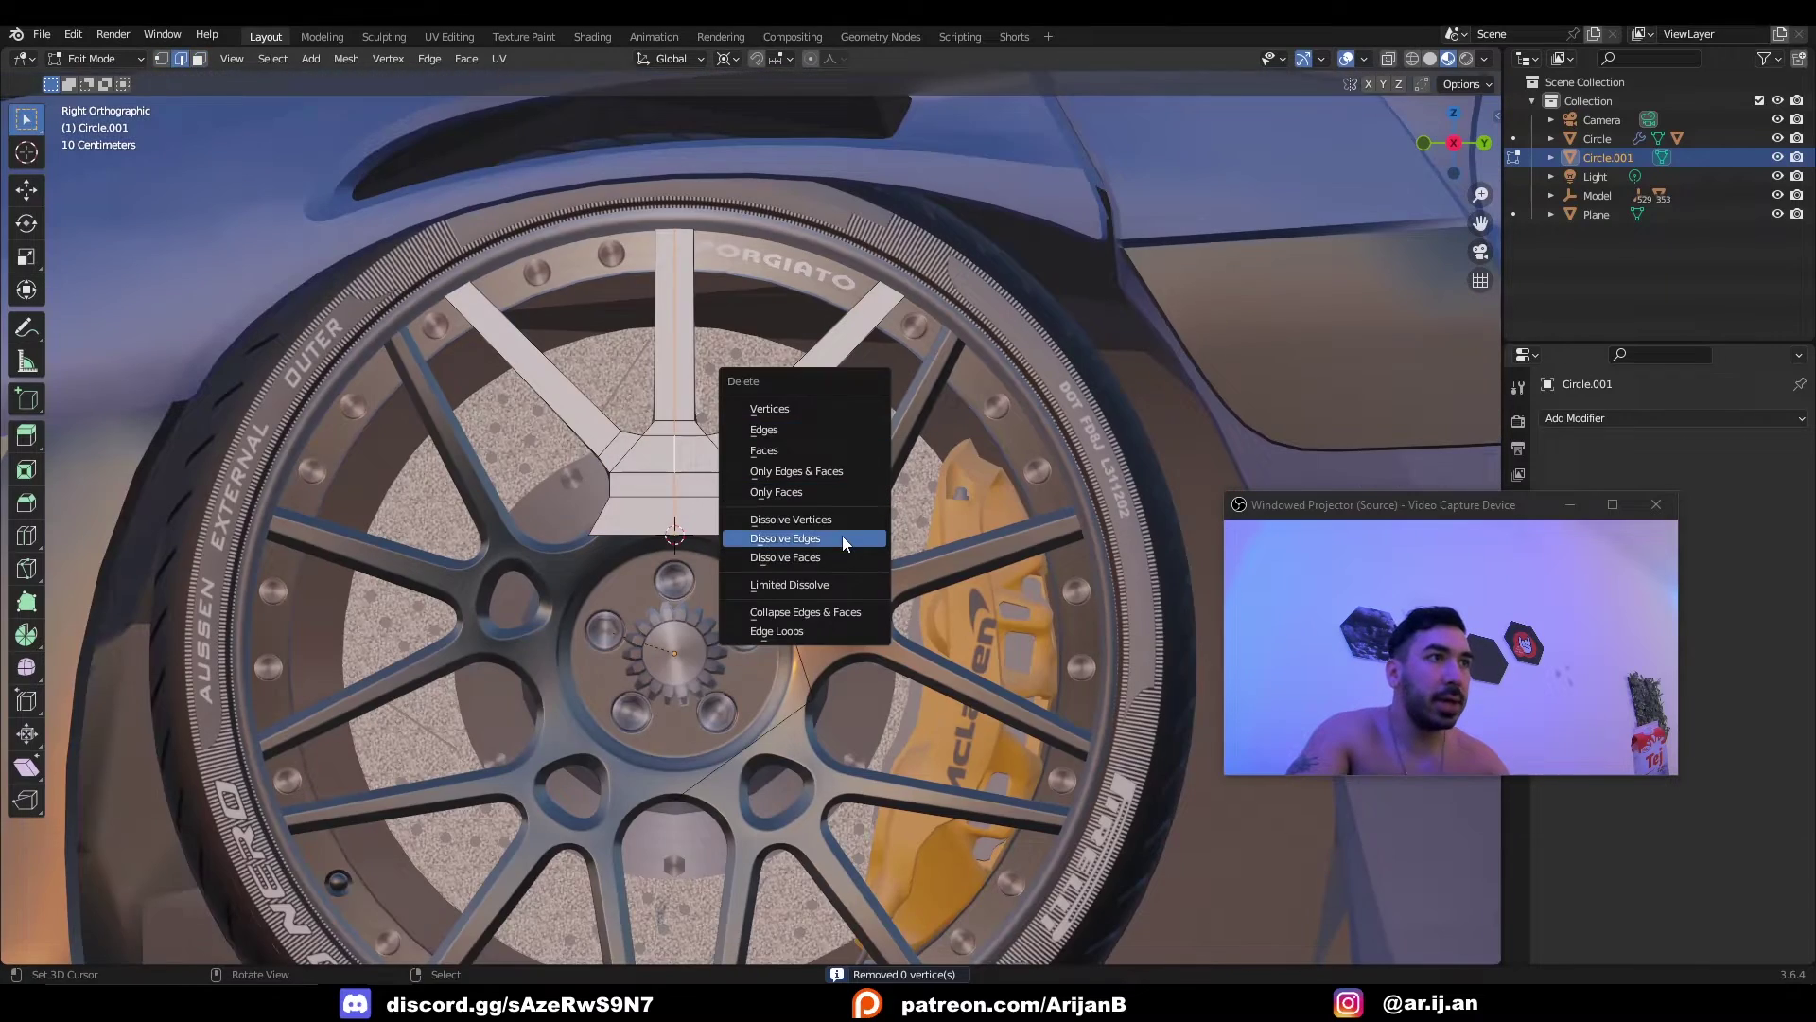
{"action": "left_click", "coordinate": [842, 535]}
Scale the centre spoke's face slightly narrower along Y to fit the reference spoke.
{"action": "middle_click_drag", "start_coordinate": [682, 387], "coordinate": [682, 451], "text": "shift"}
{"action": "scroll", "coordinate": [682, 450], "scroll_direction": "up", "scroll_amount": 1}
{"action": "key", "text": "3"}
{"action": "key", "text": "s"}
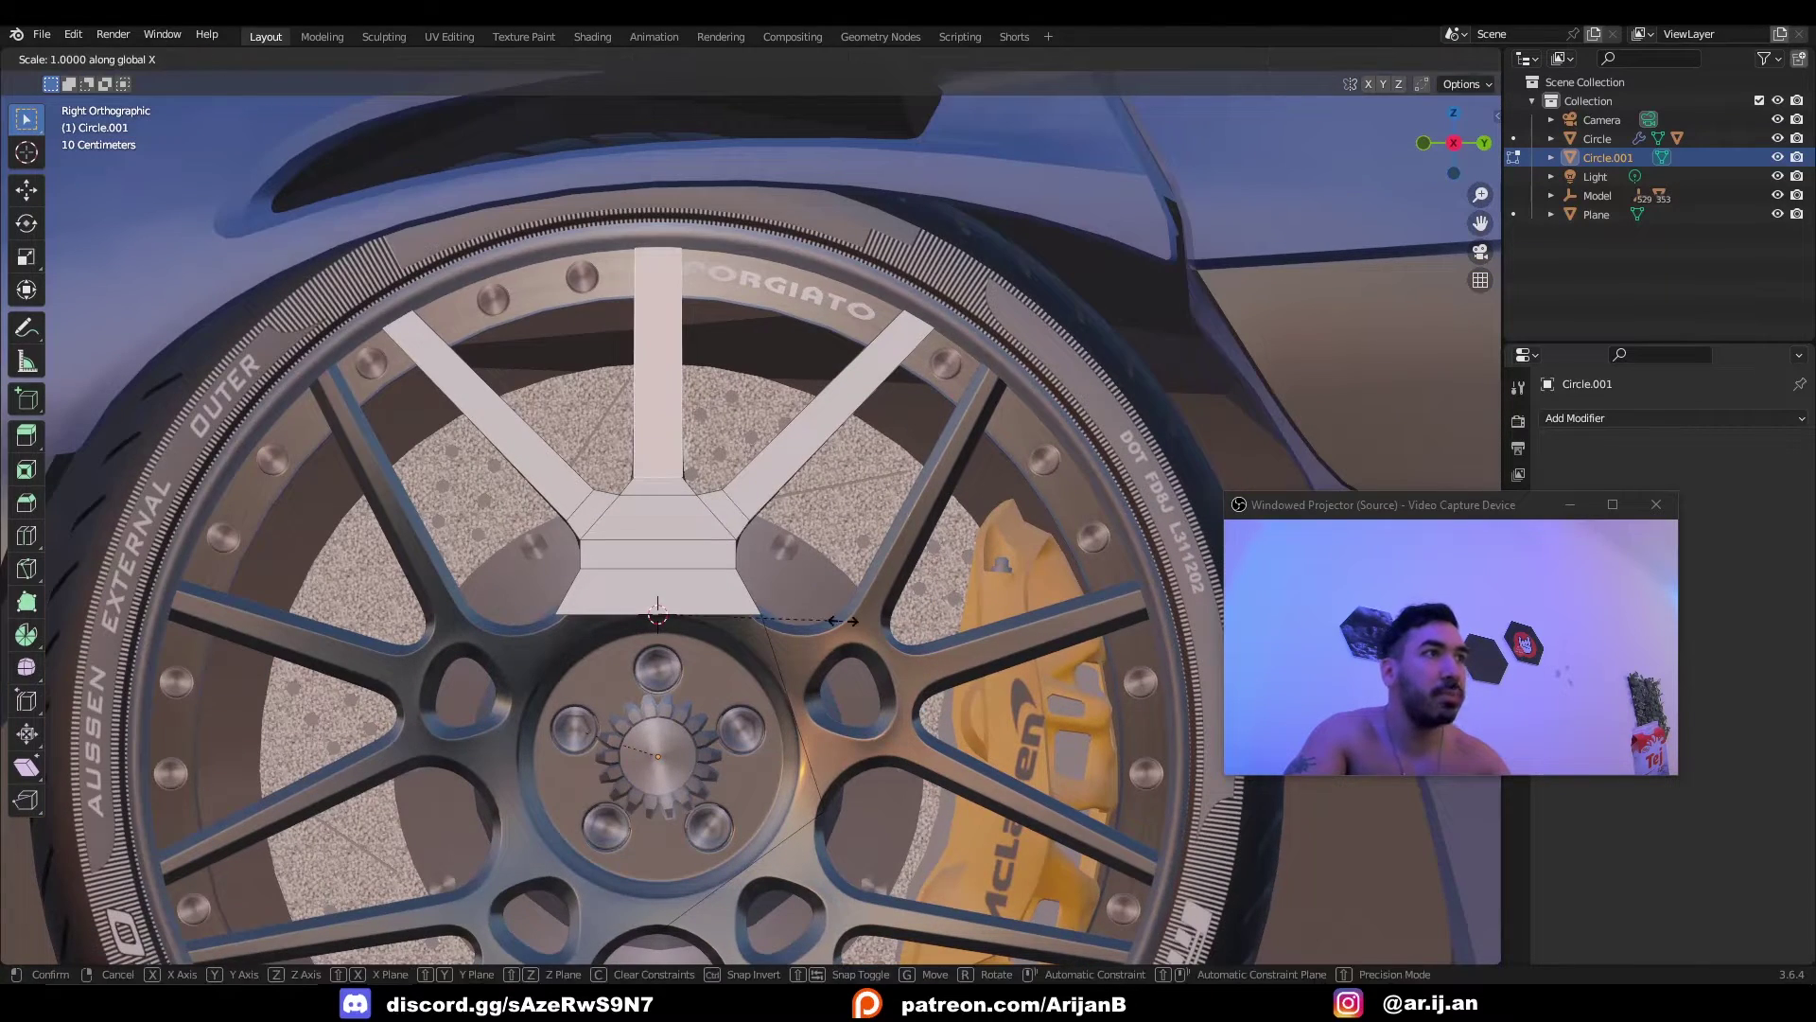
{"action": "key", "text": "y"}
{"action": "left_click", "coordinate": [826, 614]}
Return the 3D cursor to the object's origin at the wheel's centre and resume editing the spoke mesh.
{"action": "key", "text": "1"}
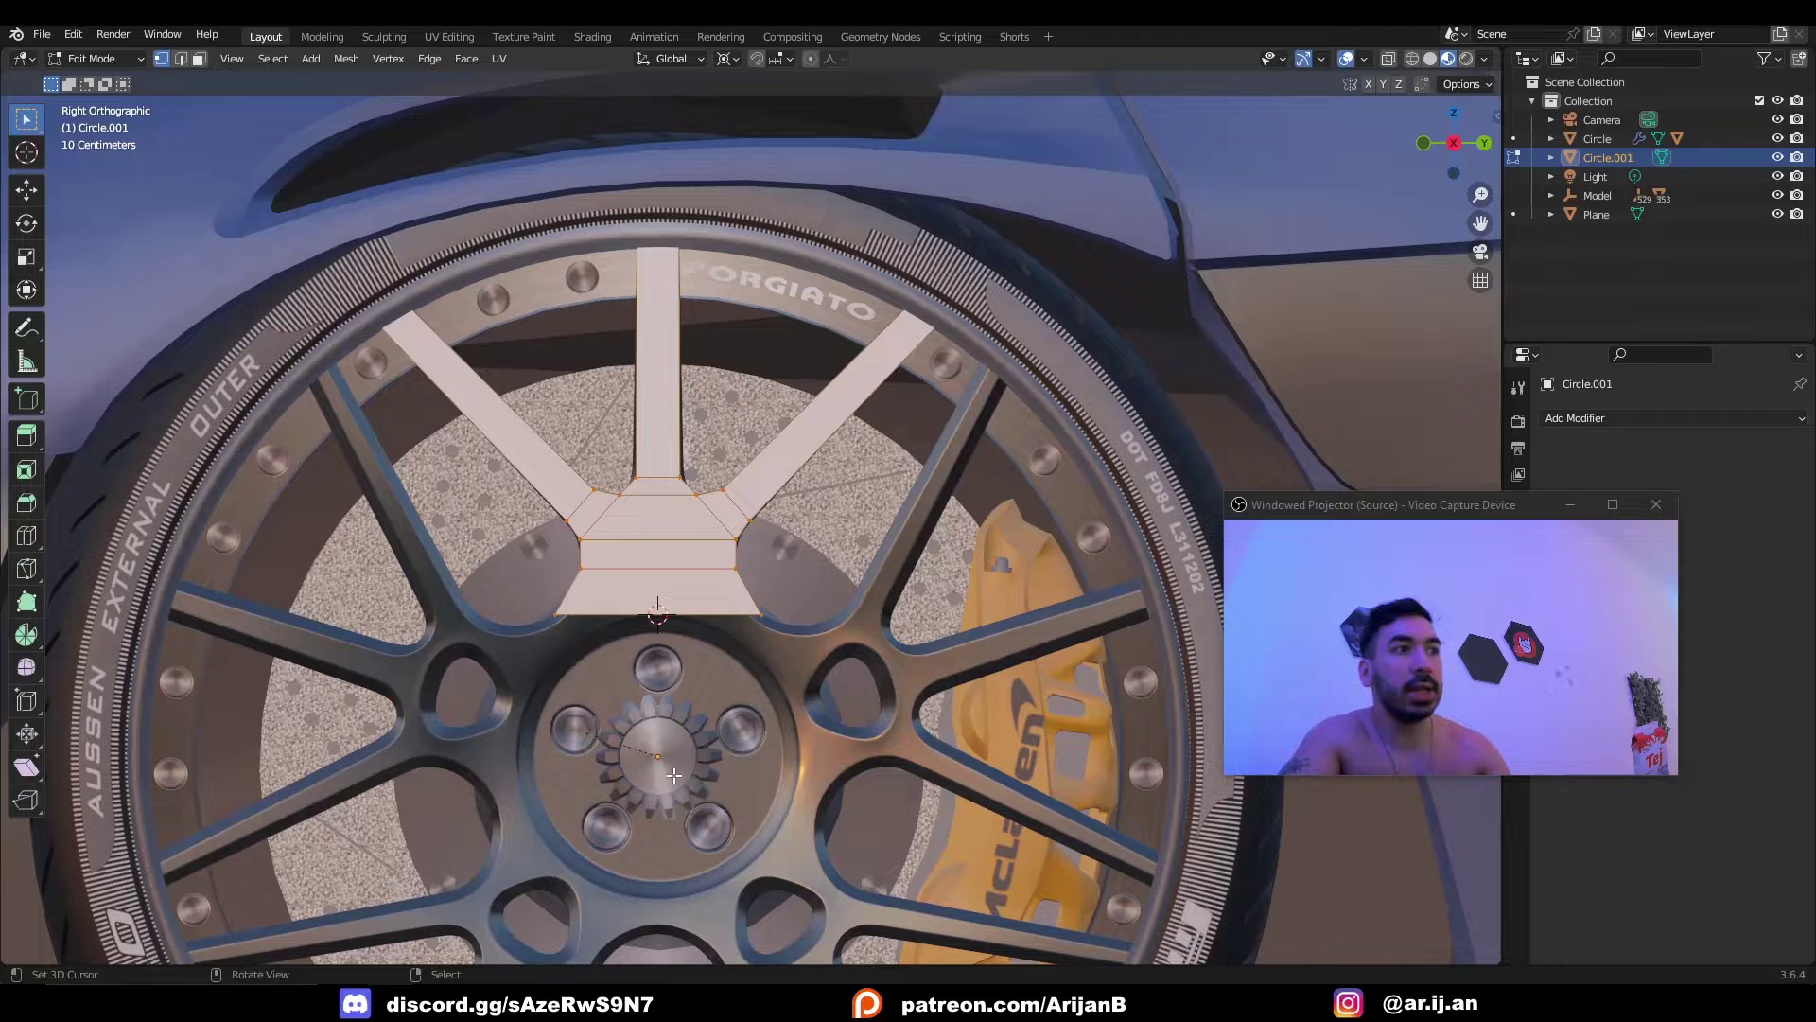
{"action": "key", "text": "Tab"}
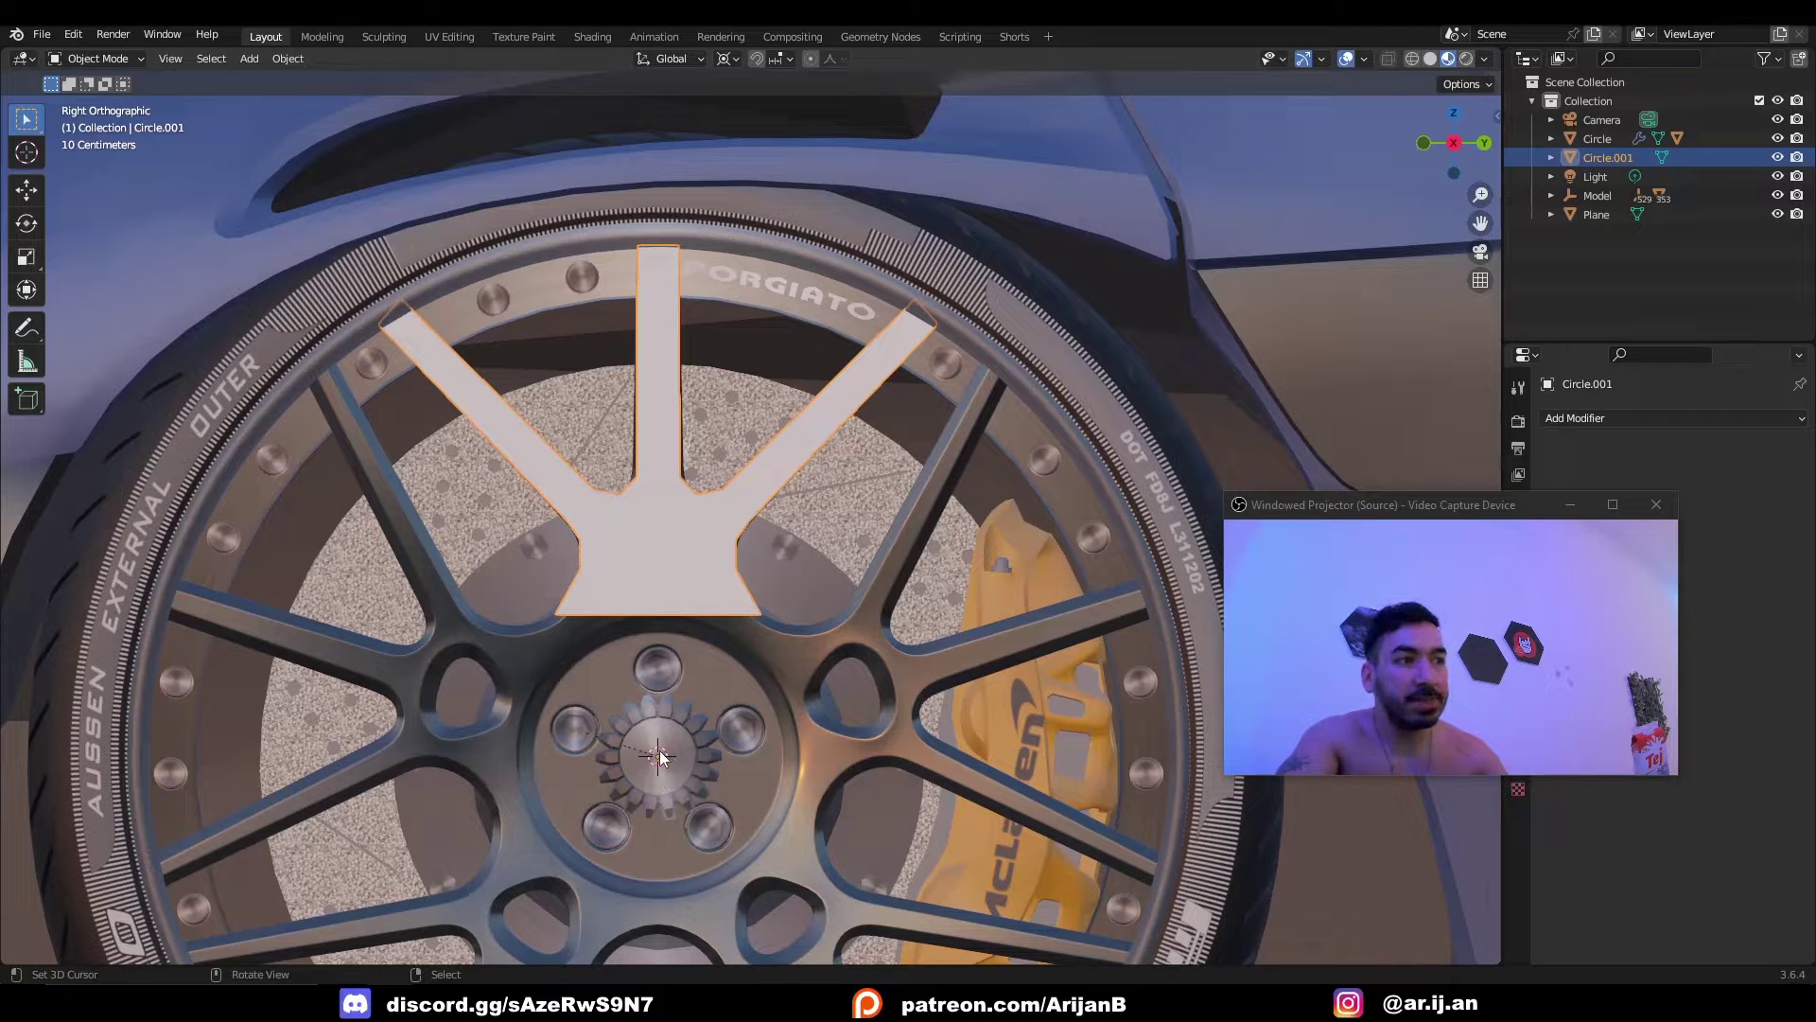
{"action": "key", "text": "Tab"}
{"action": "key", "text": "alt+a"}
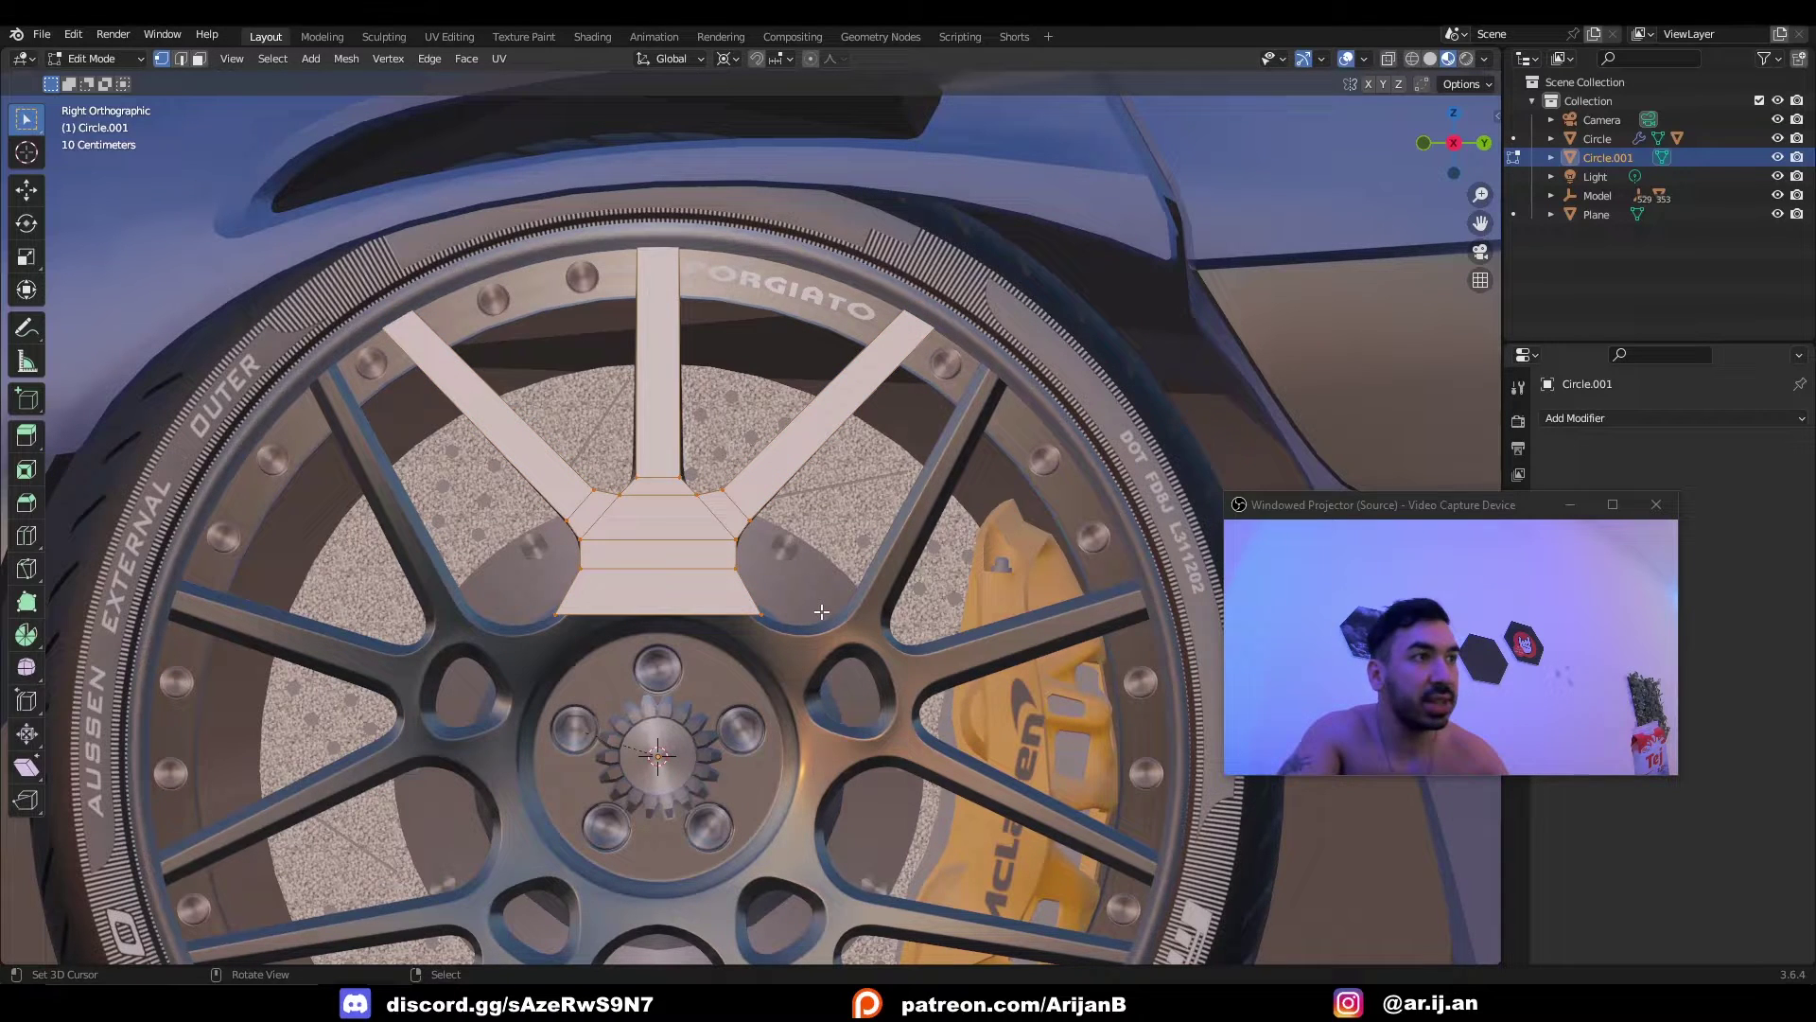
Spin the spoke section around the wheel centre with duplicates enabled and 5 steps over 360°.
{"action": "key", "text": "alt+e"}
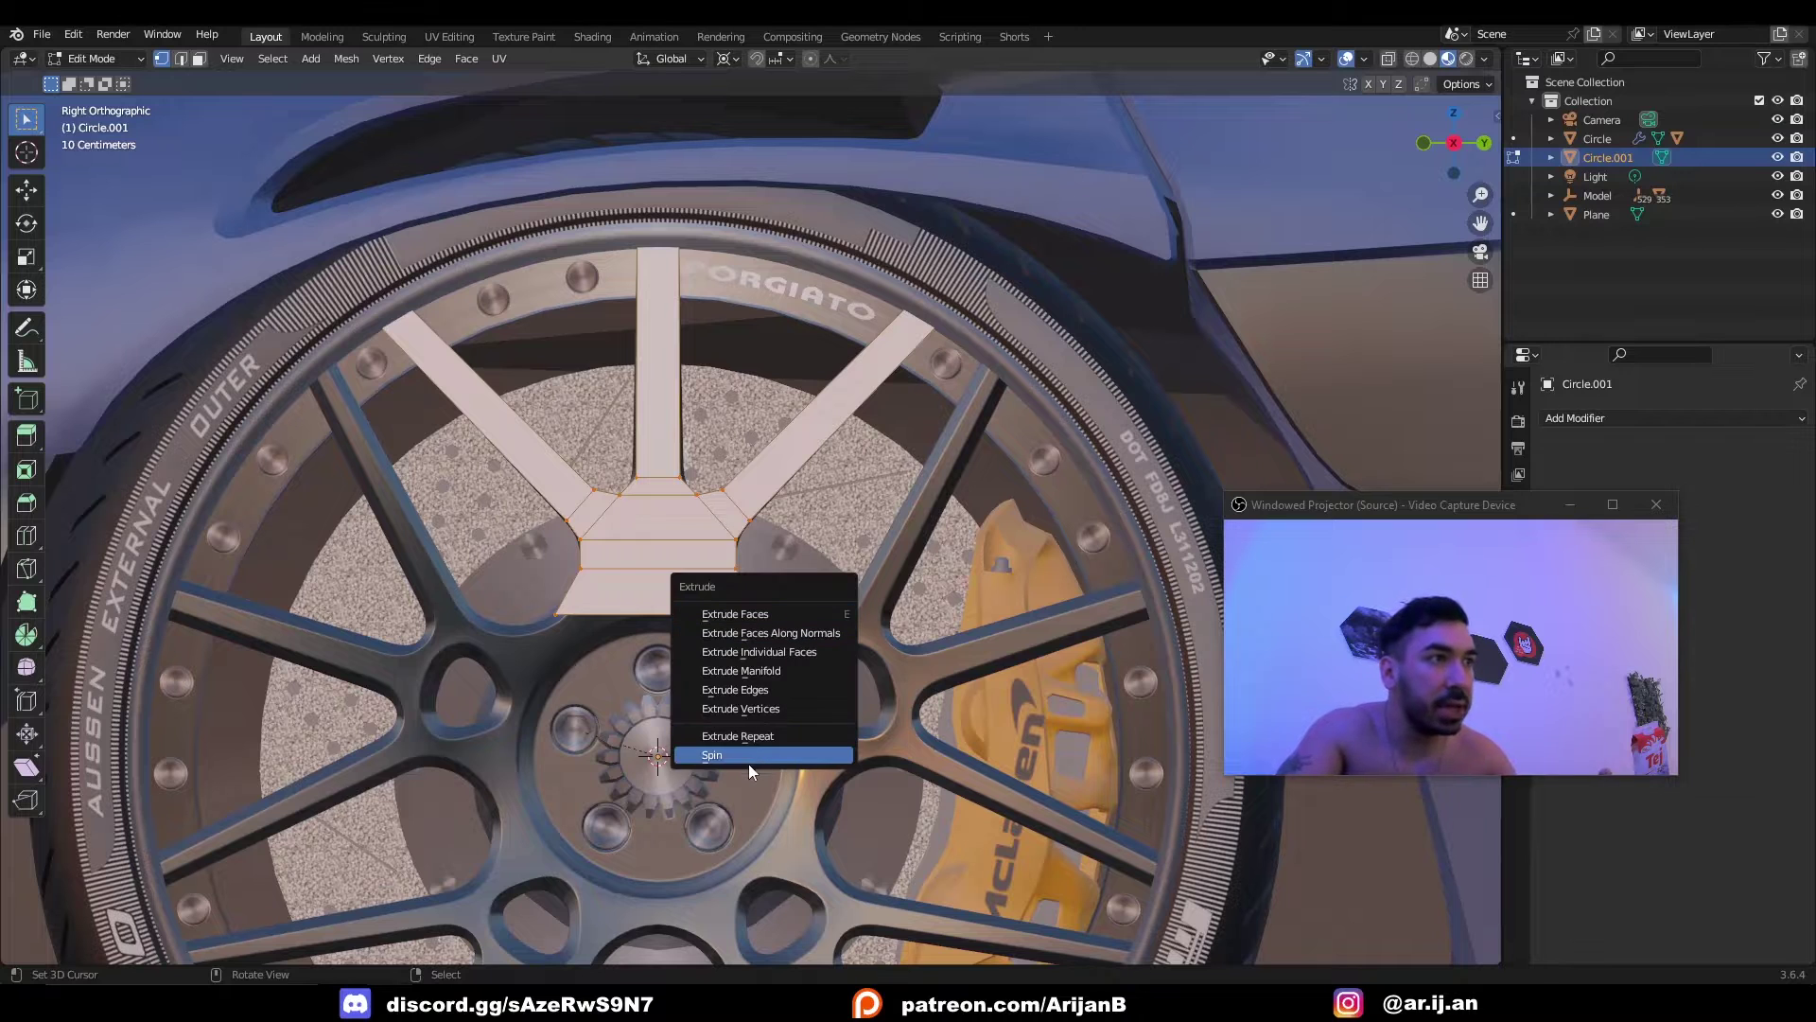
{"action": "left_click", "coordinate": [747, 754]}
{"action": "scroll", "coordinate": [681, 615], "scroll_direction": "down", "scroll_amount": 2}
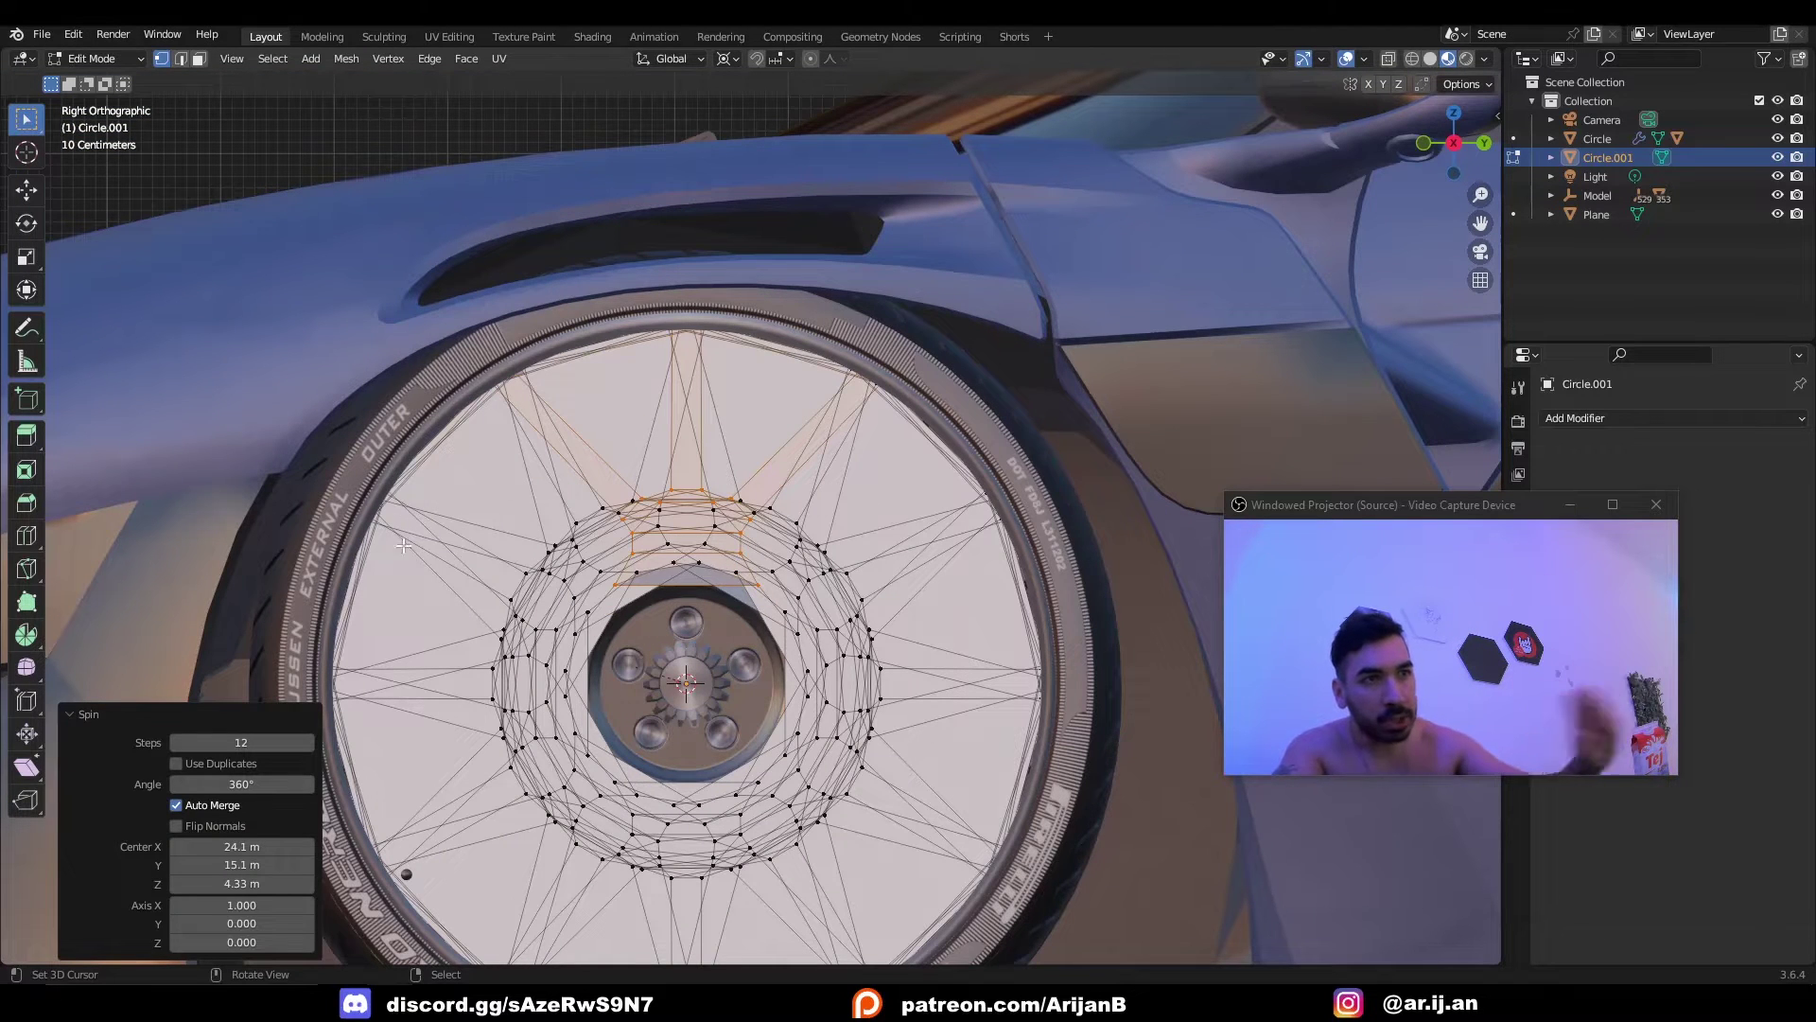
{"action": "left_click", "coordinate": [194, 763]}
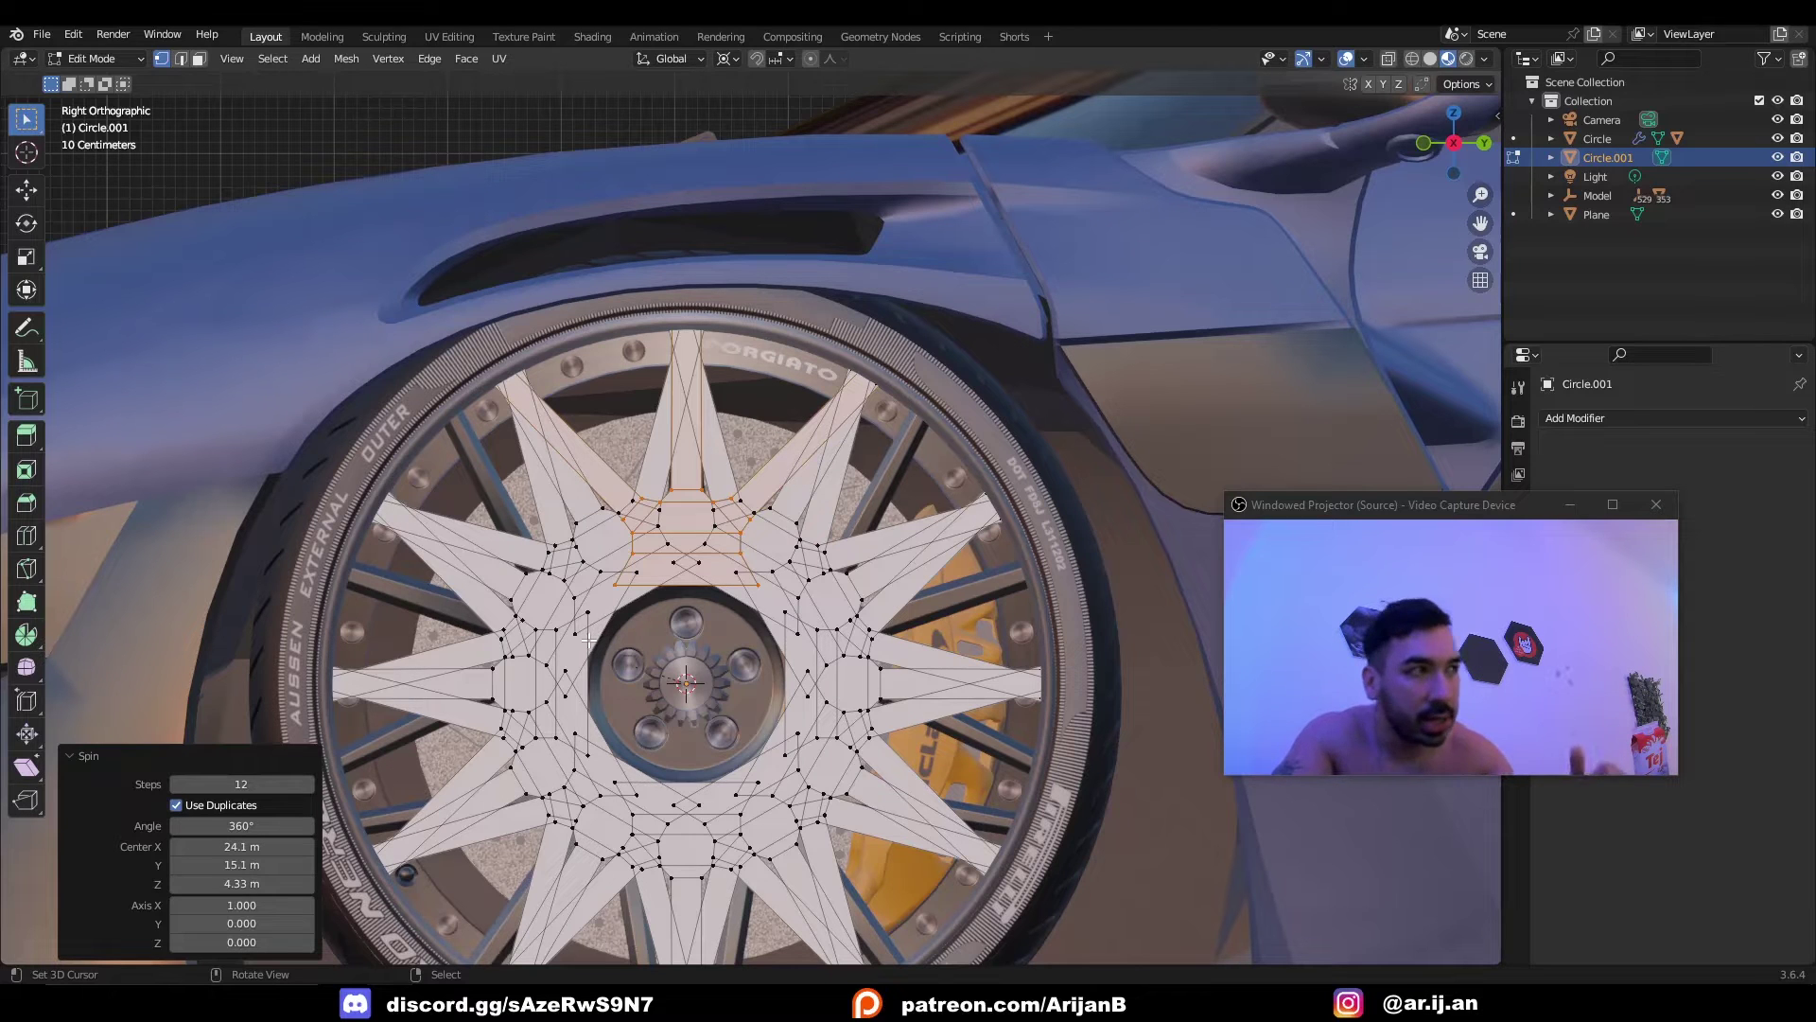
{"action": "left_click", "coordinate": [219, 781]}
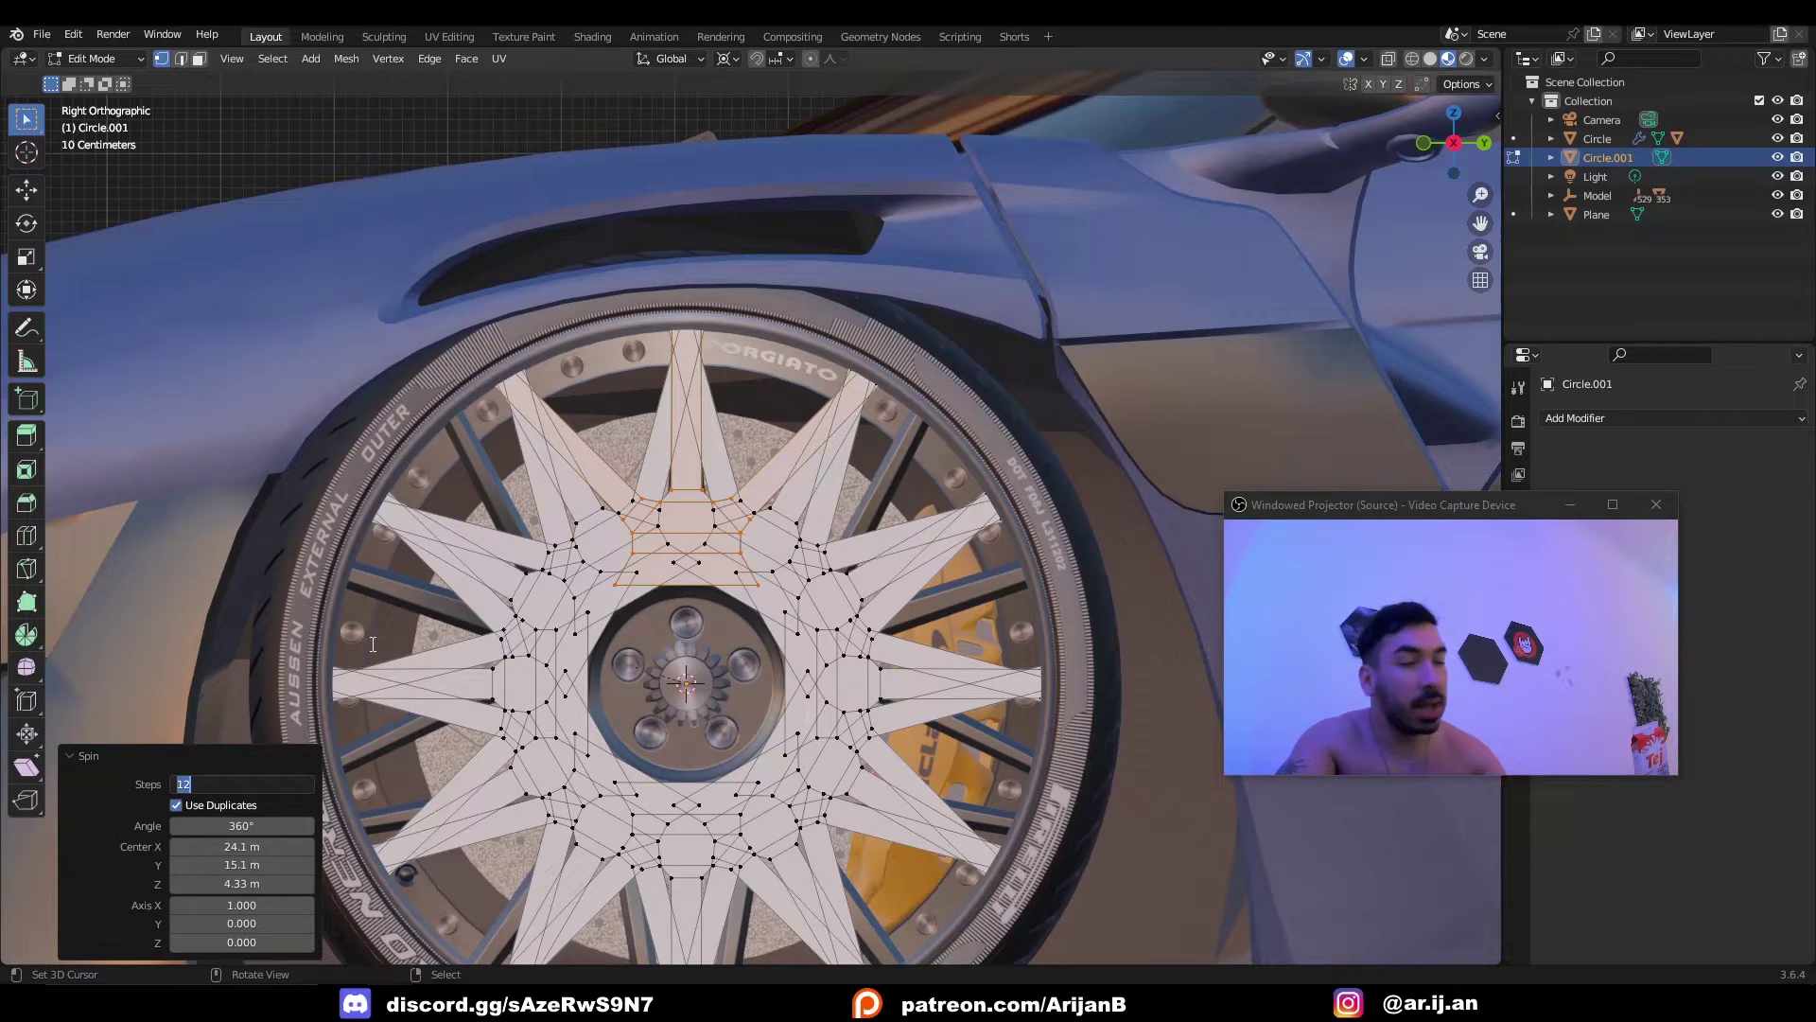
{"action": "type", "text": "5"}
{"action": "key", "text": "Return"}
Select all five spoke sections and merge their overlapping vertices by distance.
{"action": "key", "text": "a"}
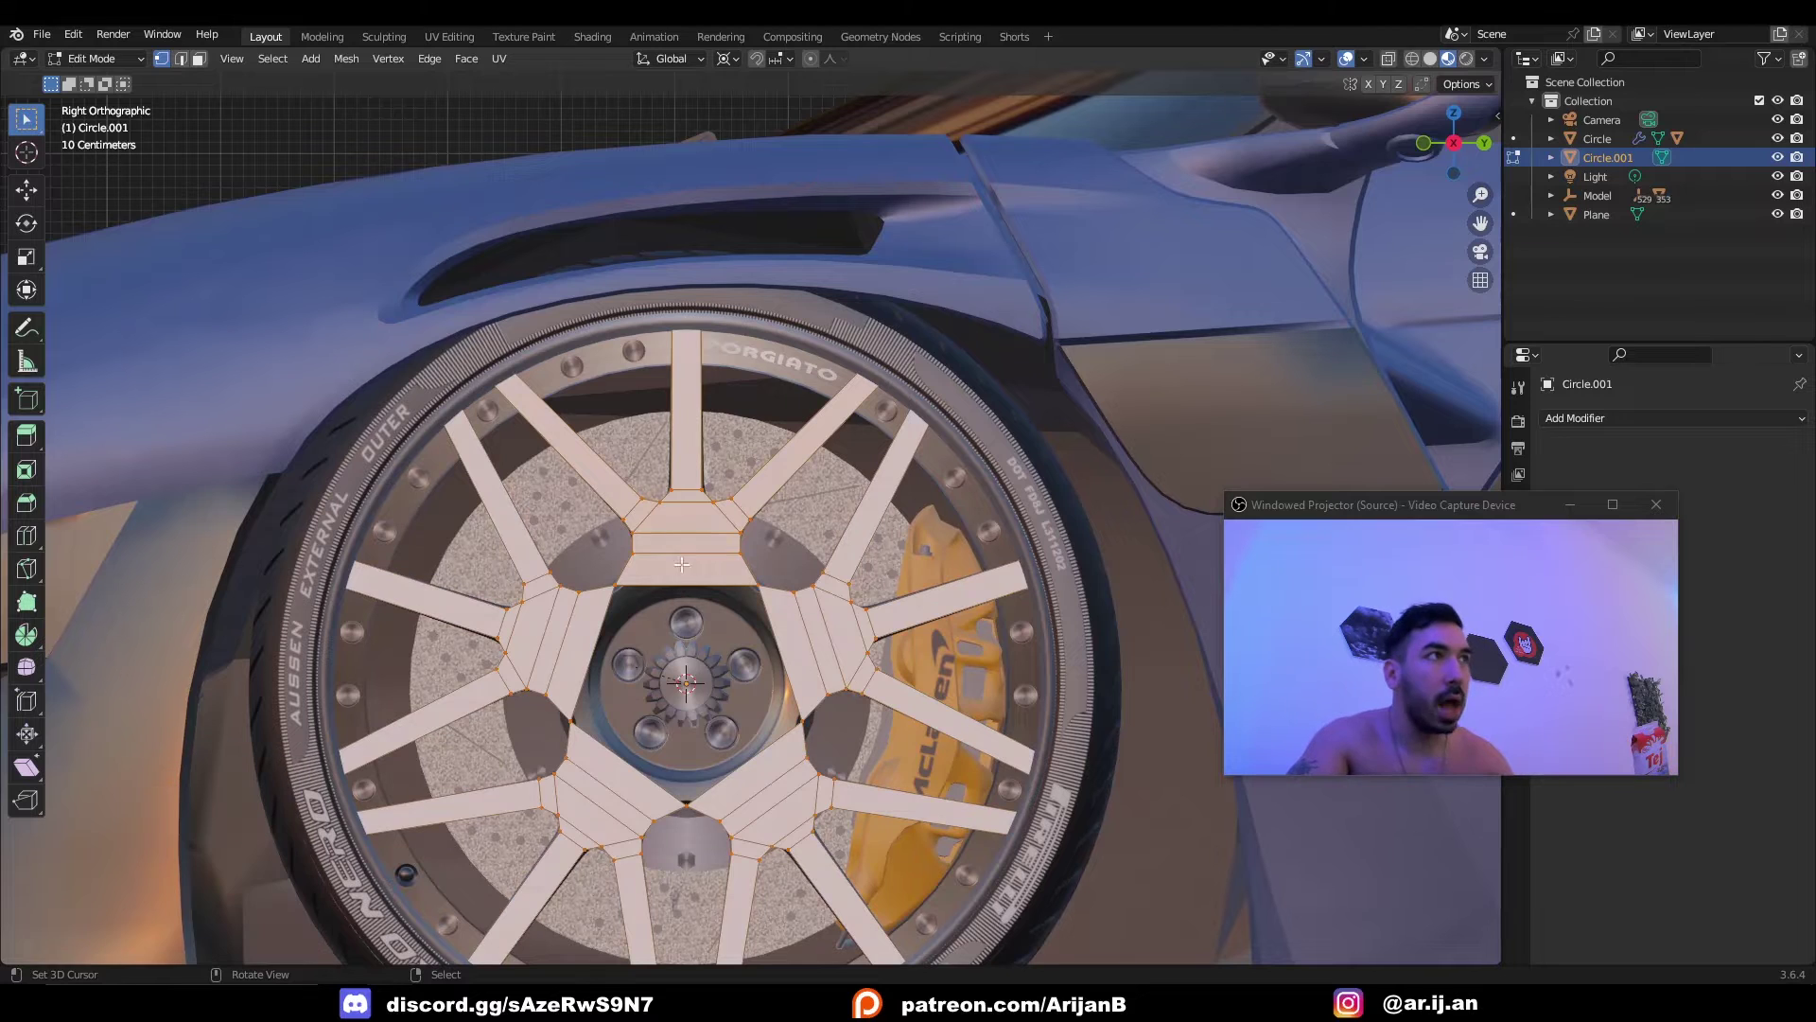
{"action": "left_click", "coordinate": [346, 58]}
{"action": "mouse_move", "coordinate": [379, 191]}
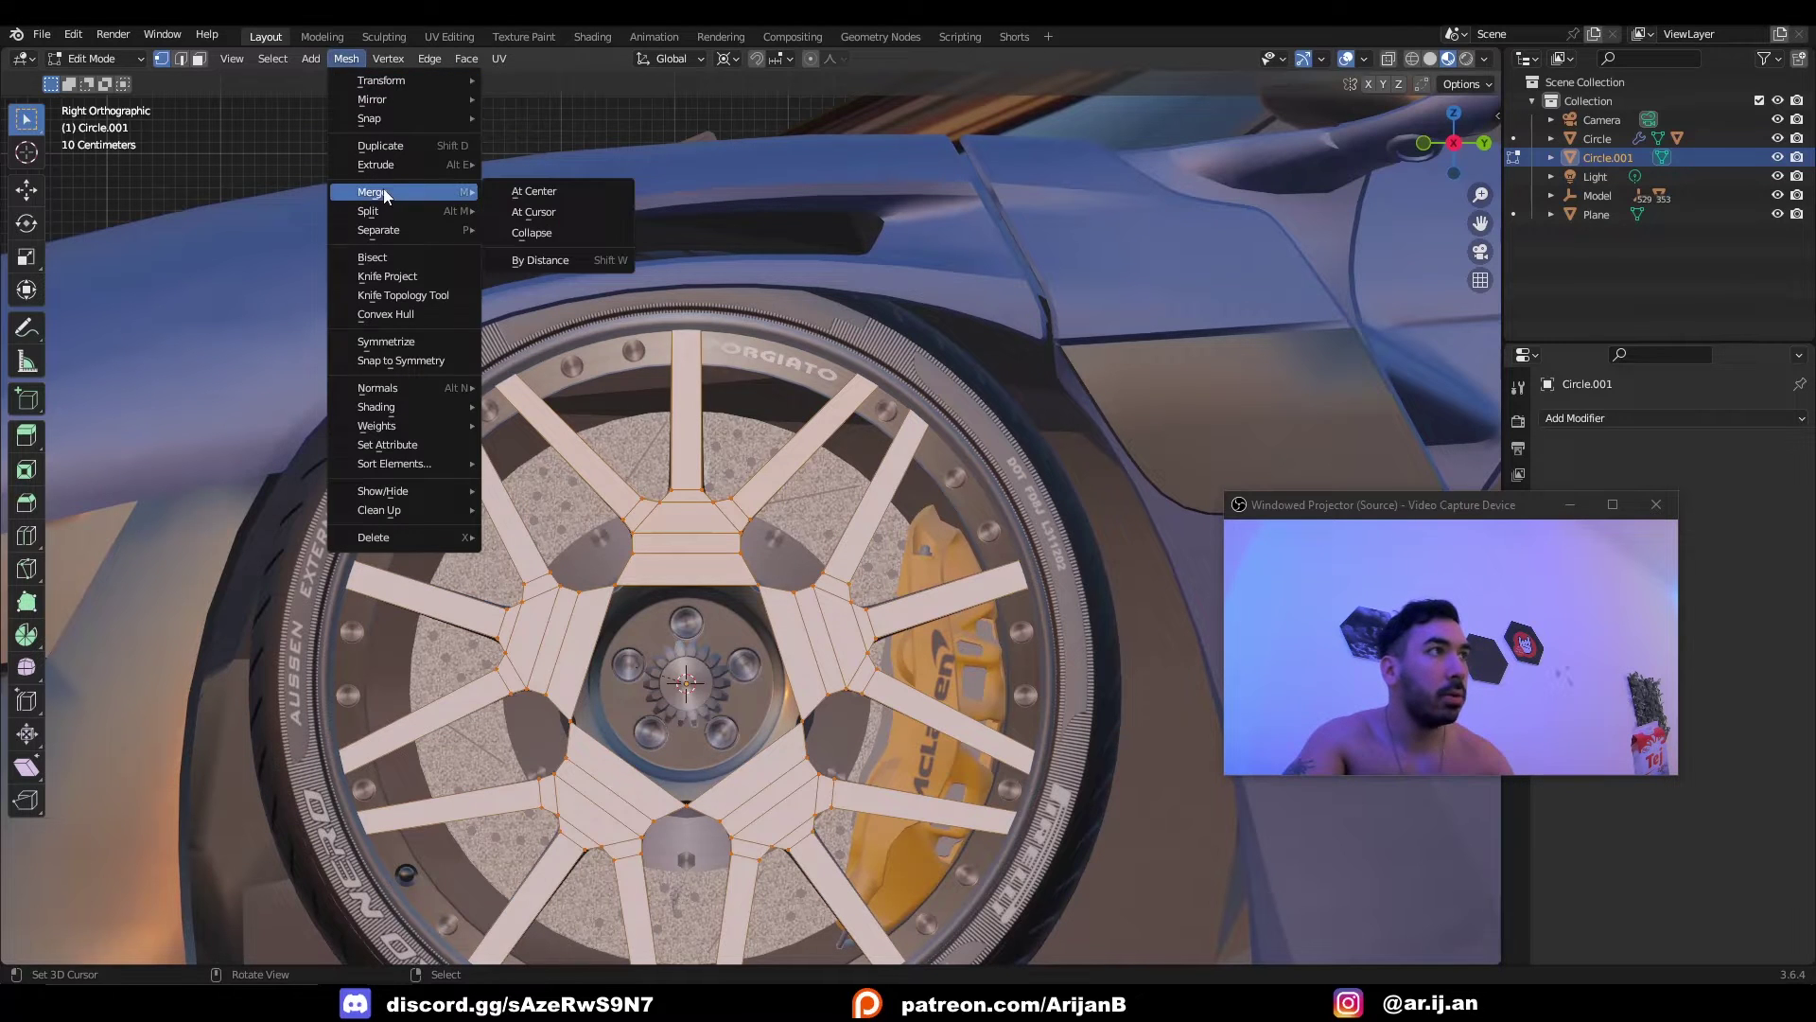
{"action": "left_click", "coordinate": [548, 233]}
{"action": "scroll", "coordinate": [723, 544], "scroll_direction": "up", "scroll_amount": 2}
Extrude the pentagonal inner edge loop around the hub and scale it inward to 0.779.
{"action": "key", "text": "alt+a"}
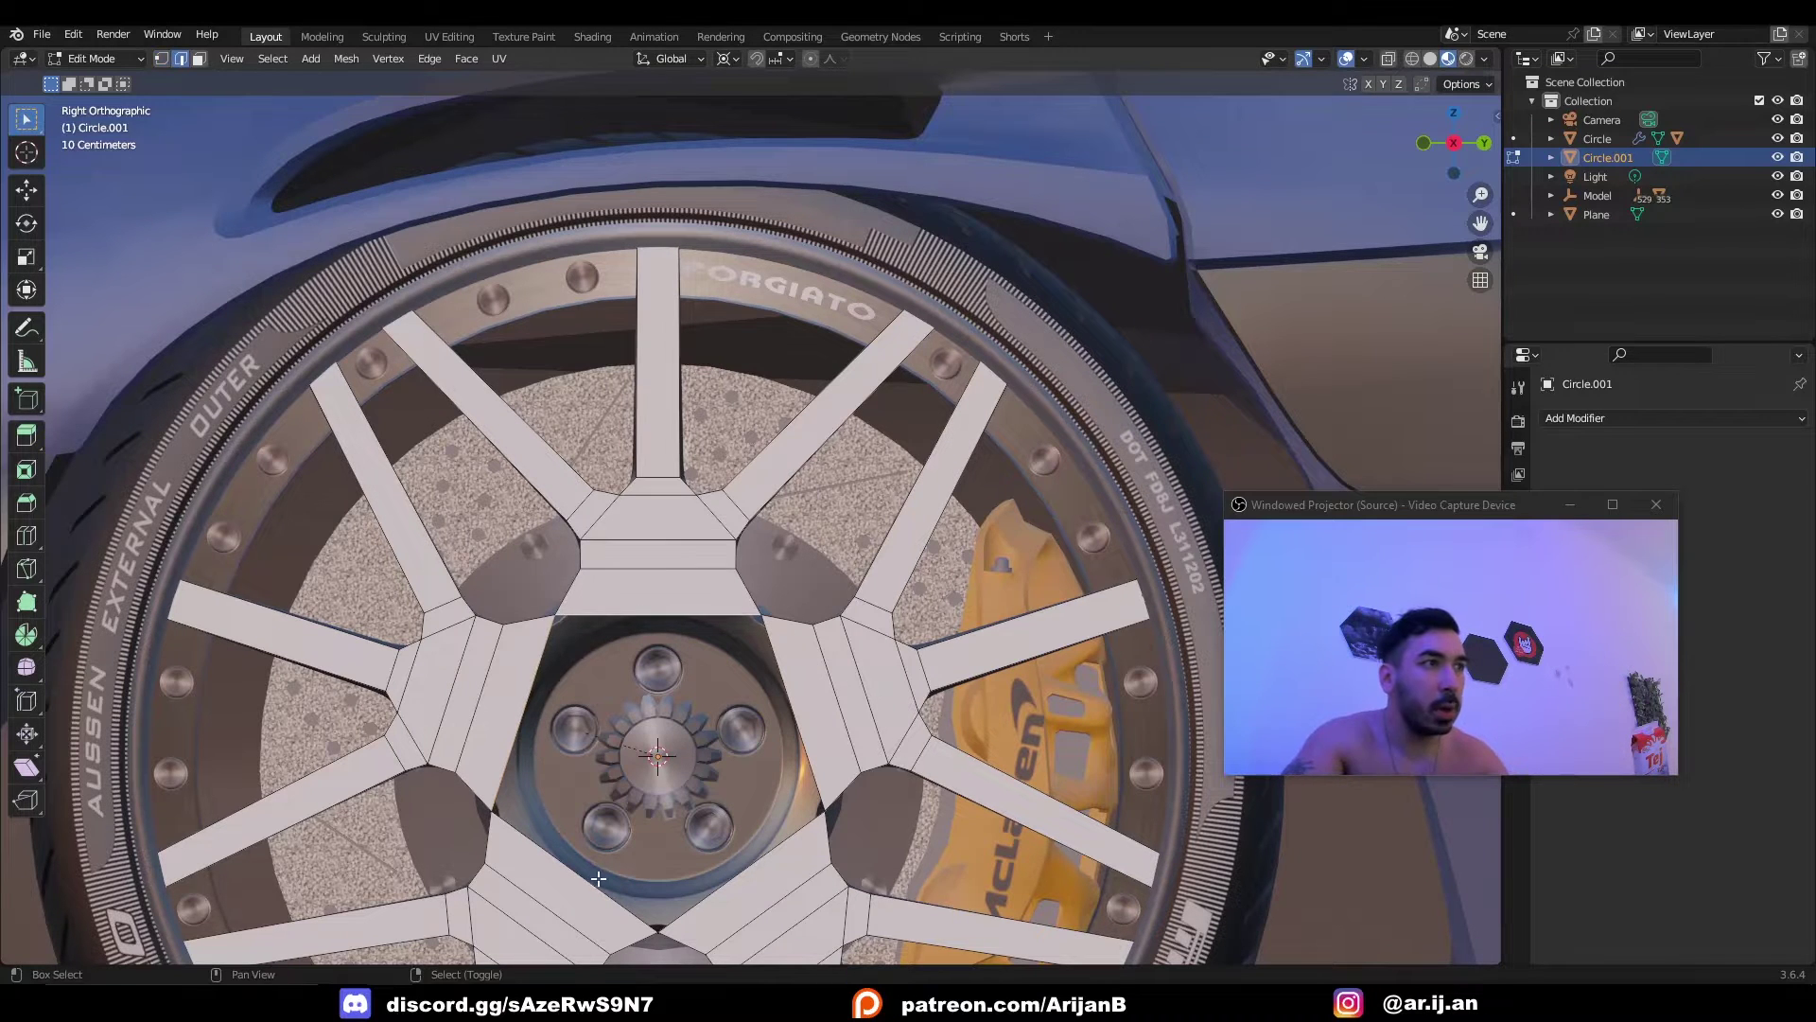
{"action": "key", "text": "2"}
{"action": "key", "text": "shift+z"}
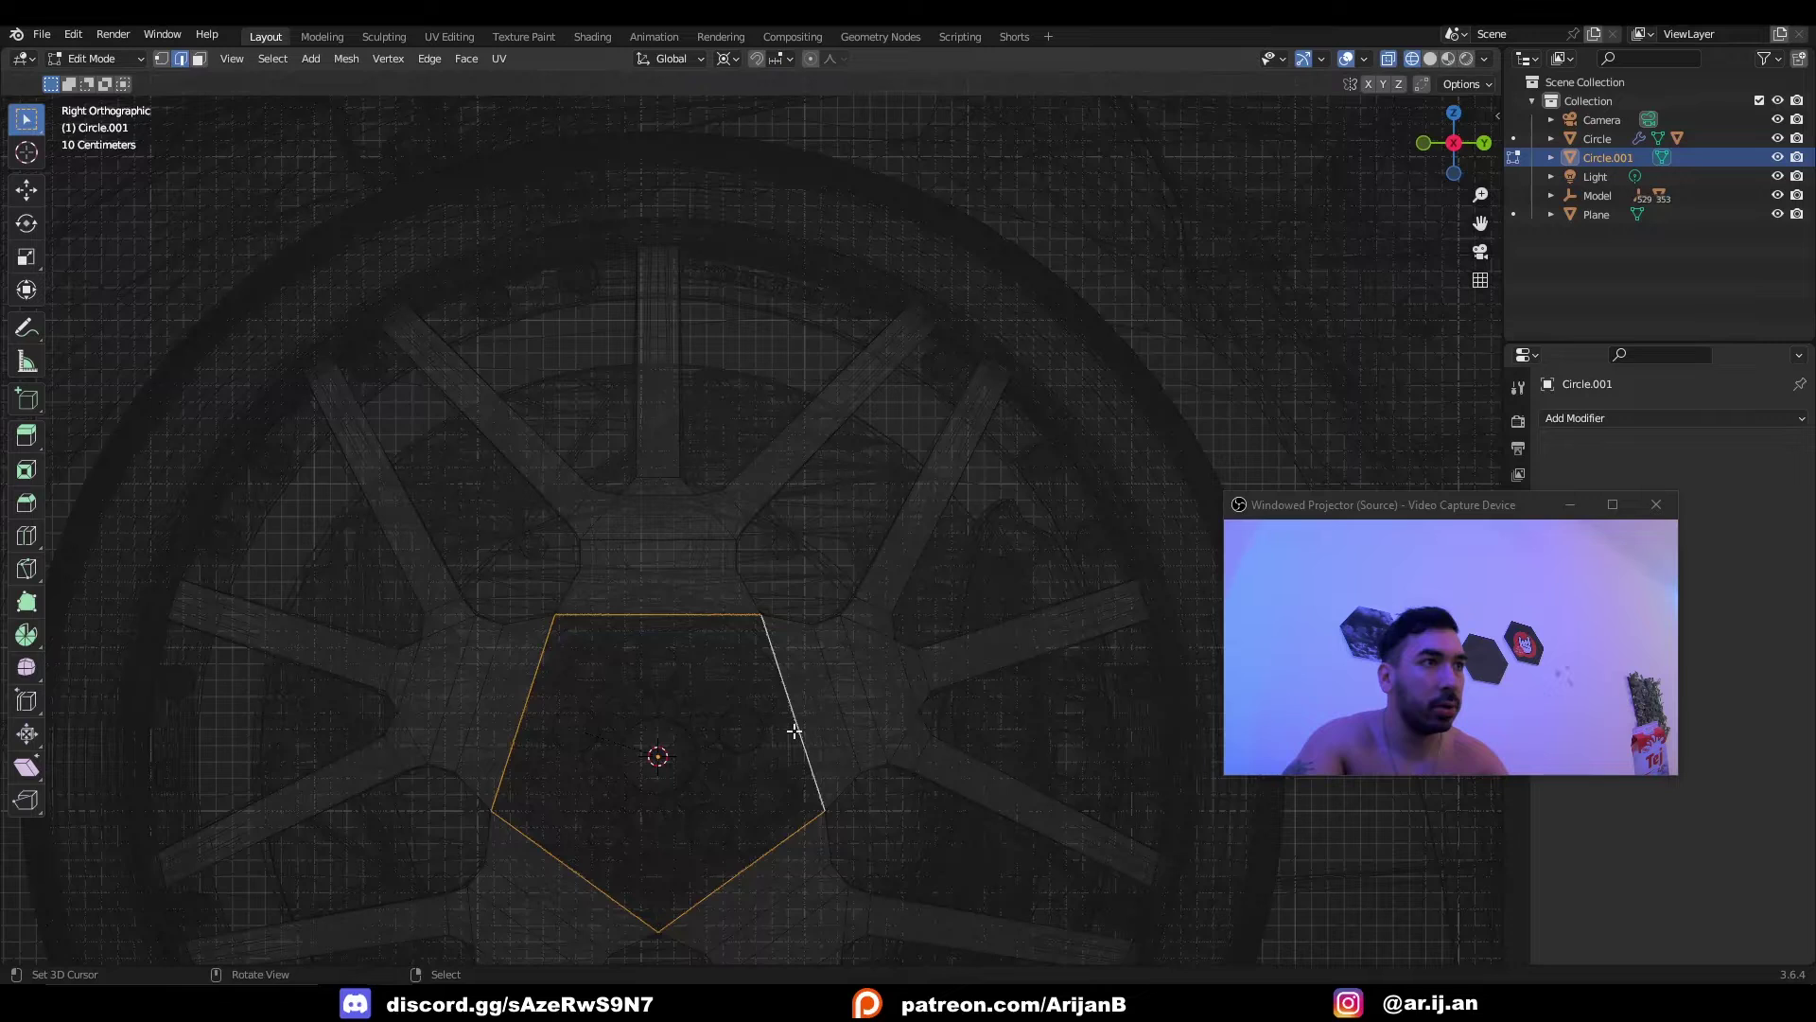
{"action": "key", "text": "e"}
{"action": "right_click", "coordinate": [919, 831]}
{"action": "key", "text": "s"}
{"action": "left_click", "coordinate": [603, 708]}
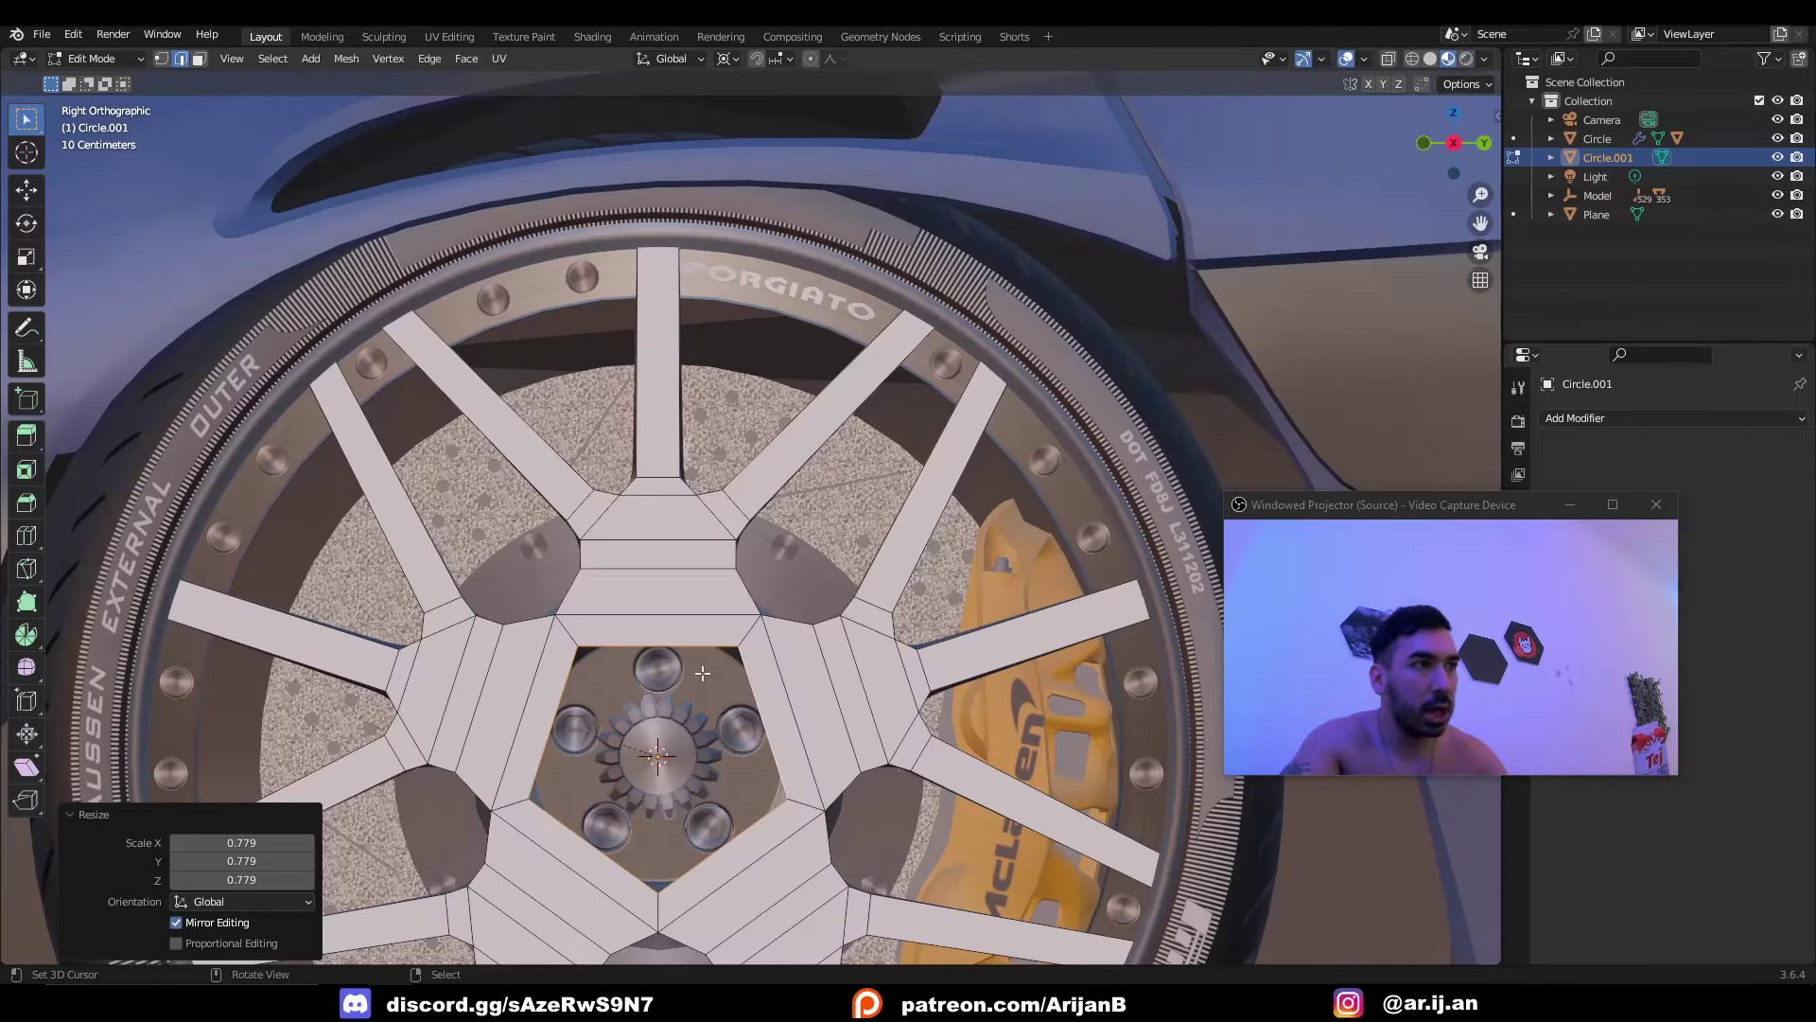
{"action": "key", "text": "alt+z"}
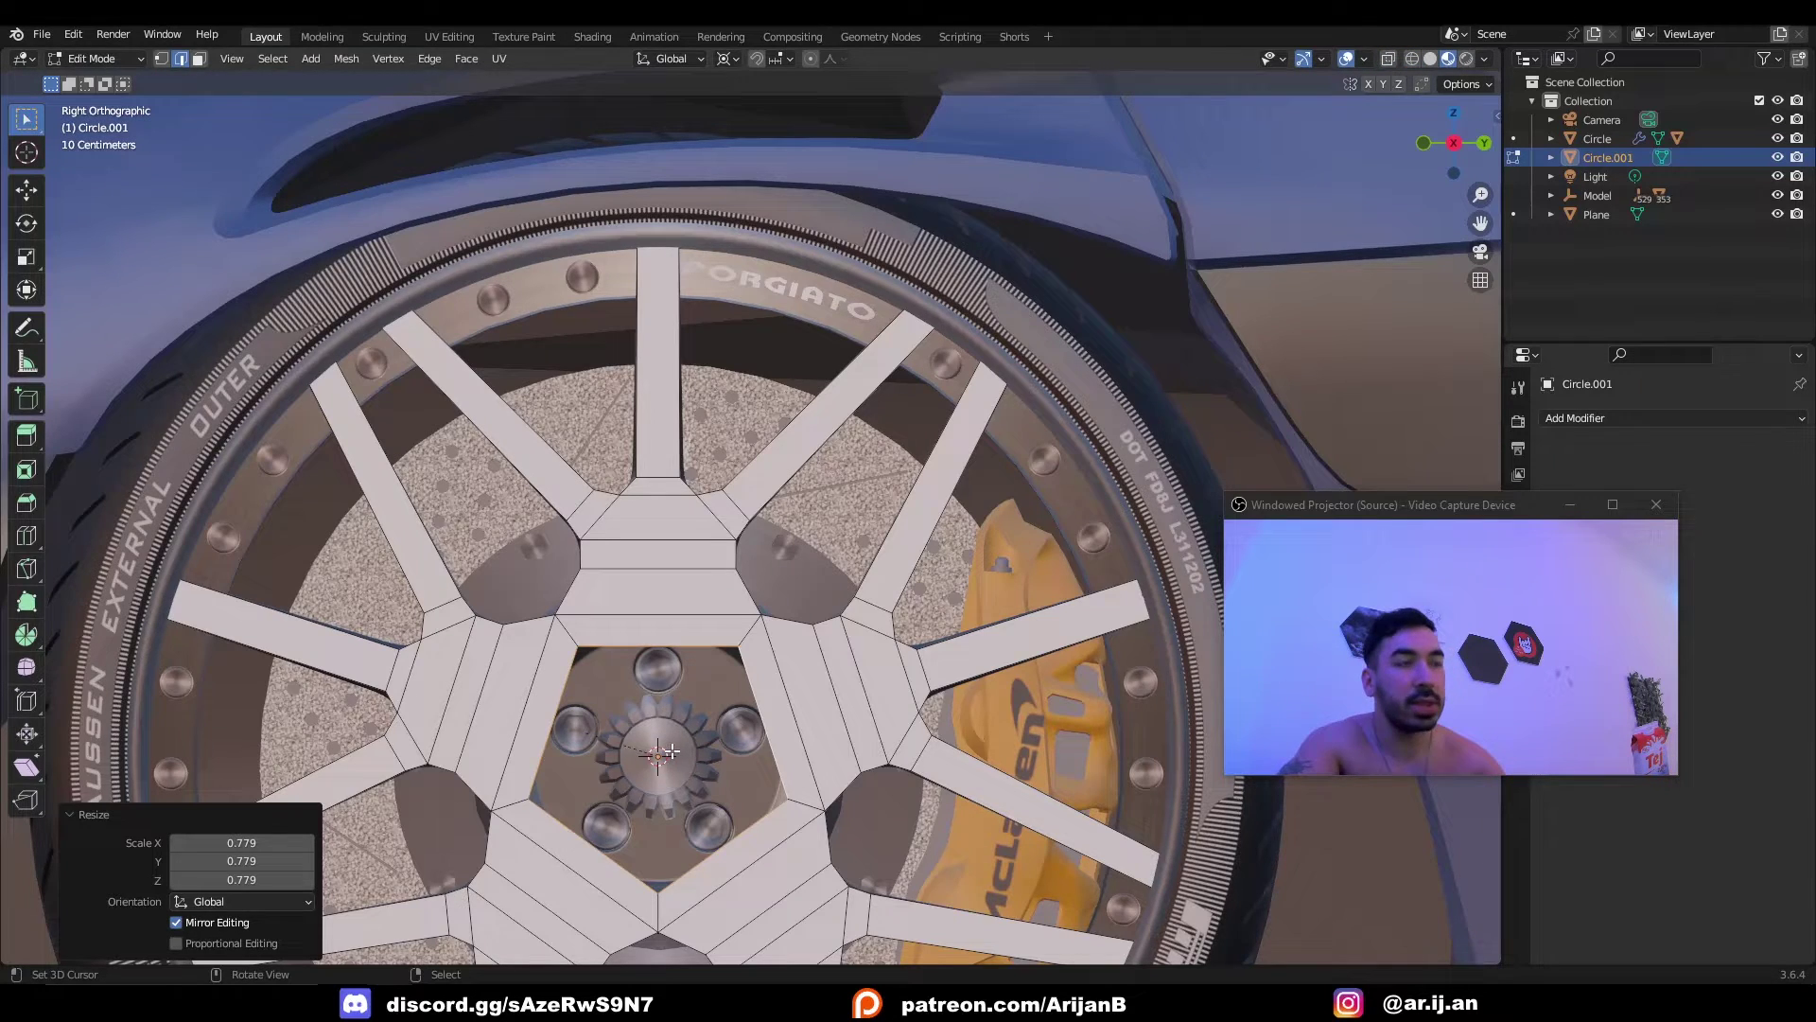
Add a level 1 subdivision to the rim and assign it the material _Groundcover_Rock_Crushed_2inch_1.
{"action": "key", "text": "Tab"}
{"action": "key", "text": "ctrl+1"}
{"action": "middle_click_drag", "start_coordinate": [783, 542], "coordinate": [712, 558]}
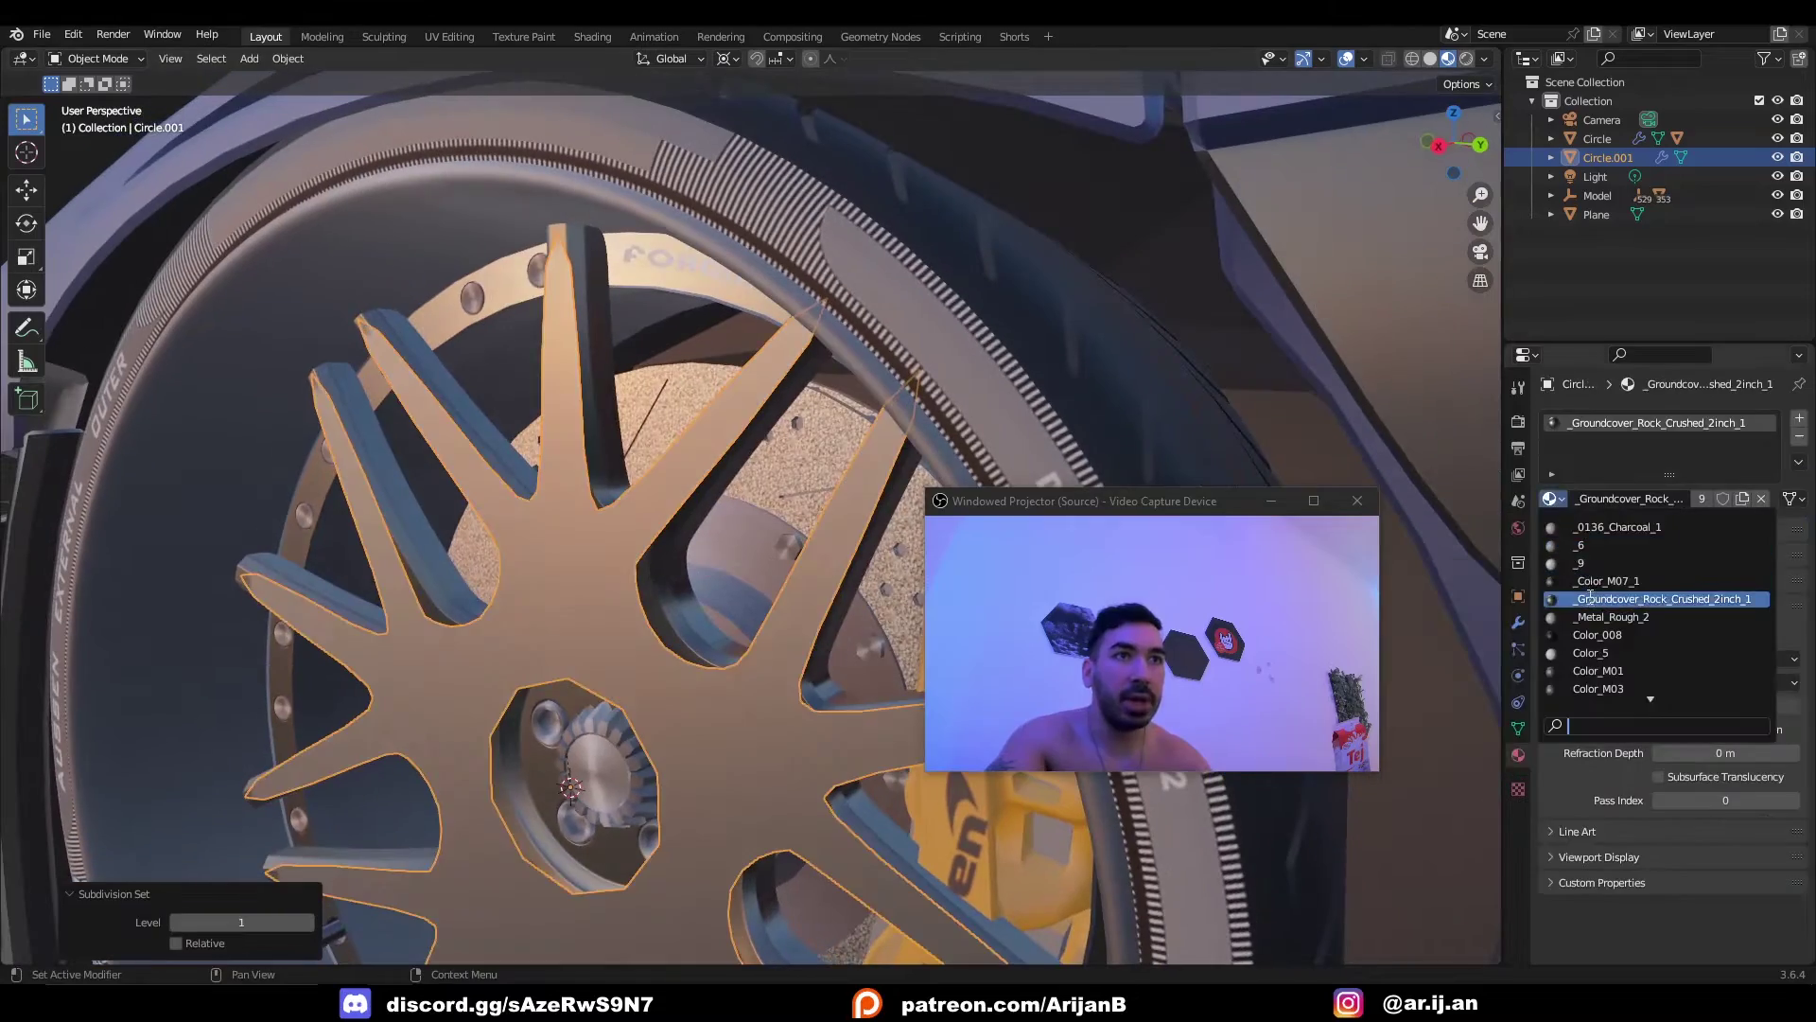
{"action": "left_click", "coordinate": [1608, 597]}
{"action": "middle_click_drag", "start_coordinate": [497, 503], "coordinate": [1076, 503]}
{"action": "left_click_drag", "start_coordinate": [1076, 503], "coordinate": [1387, 544]}
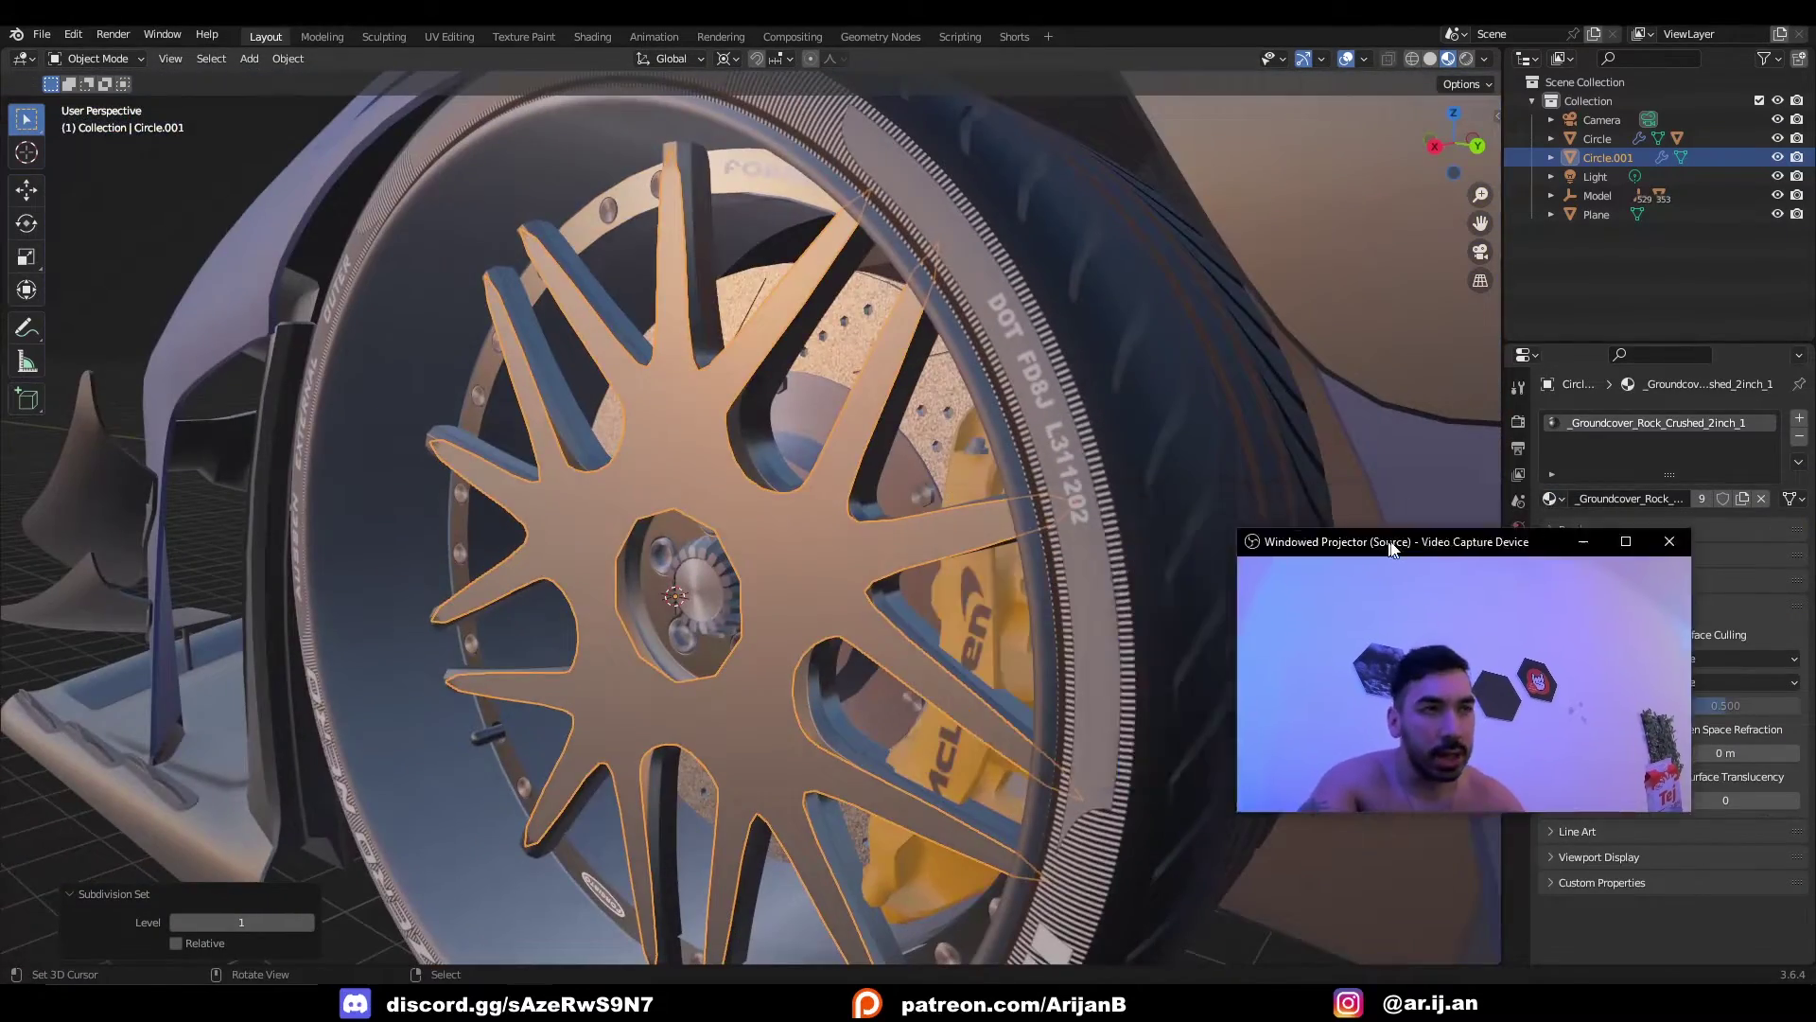
Select the three stacked faces between the base of the vertical upper spoke and the hub ring and inset them.
{"action": "key", "text": "Tab"}
{"action": "left_click", "coordinate": [660, 457], "text": "ctrl+shift"}
{"action": "key", "text": "Tab"}
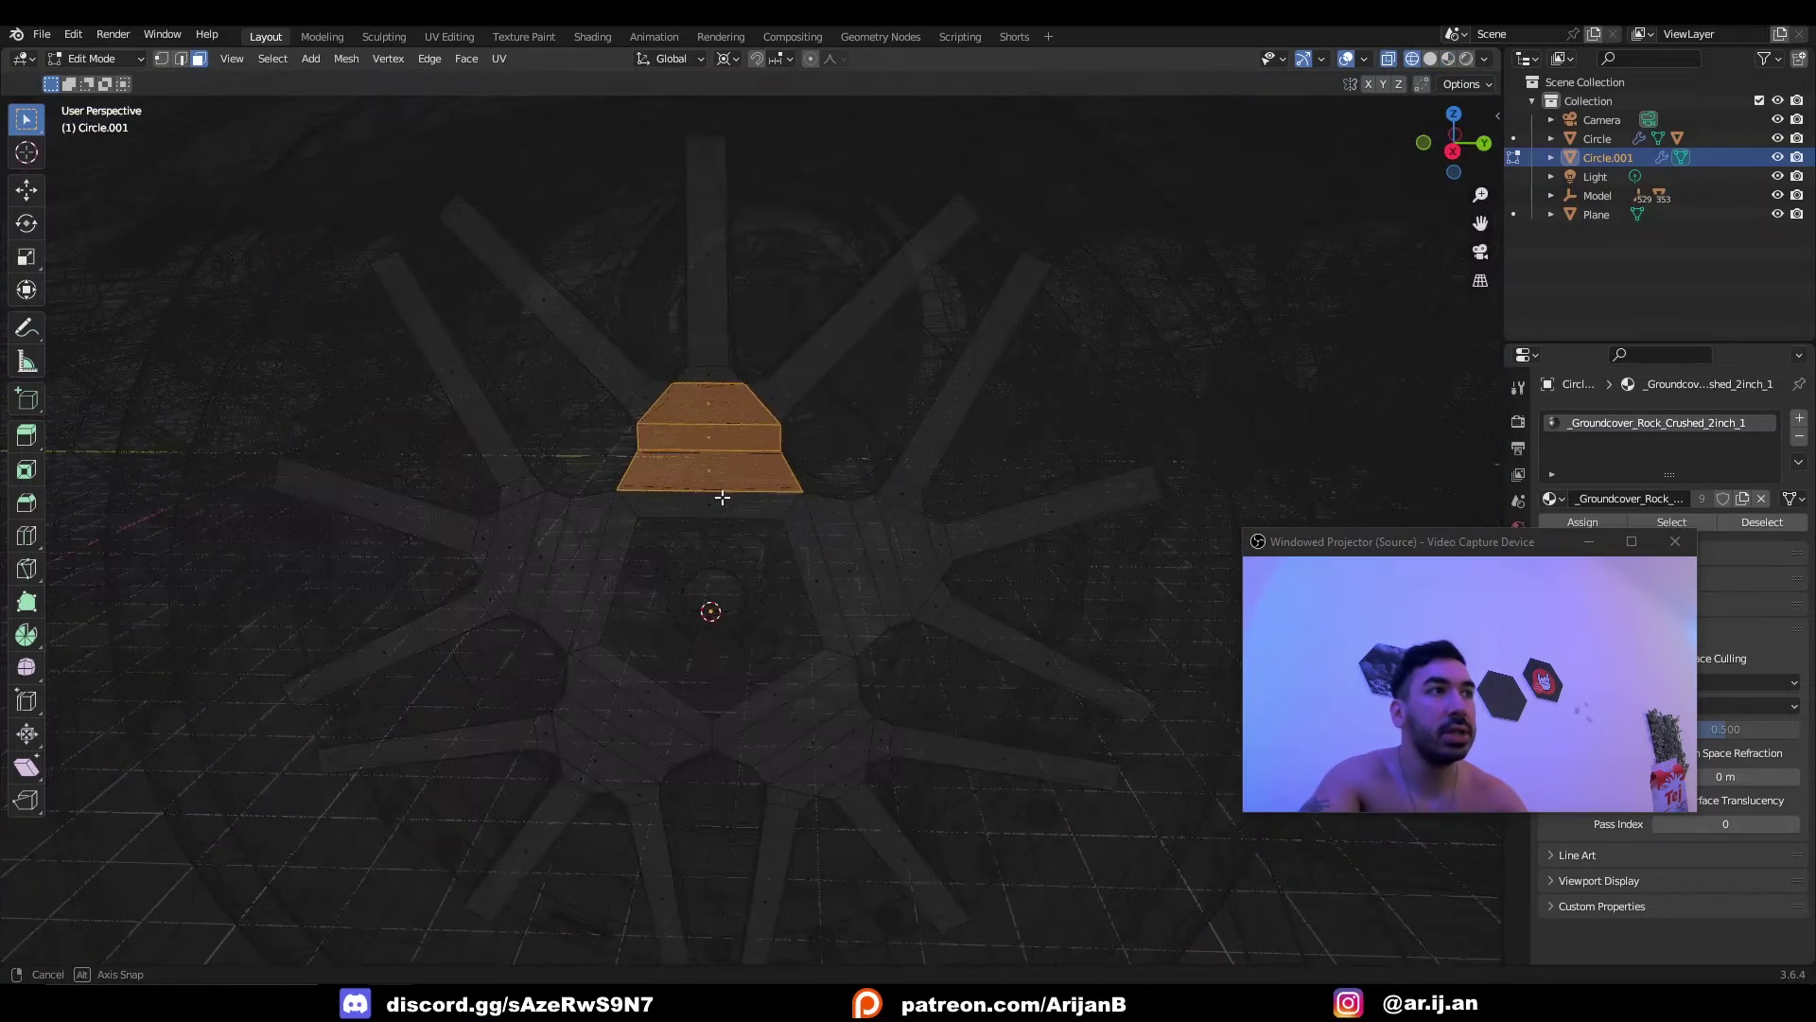
{"action": "key", "text": "g"}
{"action": "right_click", "coordinate": [826, 539]}
{"action": "key", "text": "Tab"}
{"action": "middle_click_drag", "start_coordinate": [825, 538], "coordinate": [785, 532]}
{"action": "scroll", "coordinate": [757, 473], "scroll_direction": "up", "scroll_amount": 1}
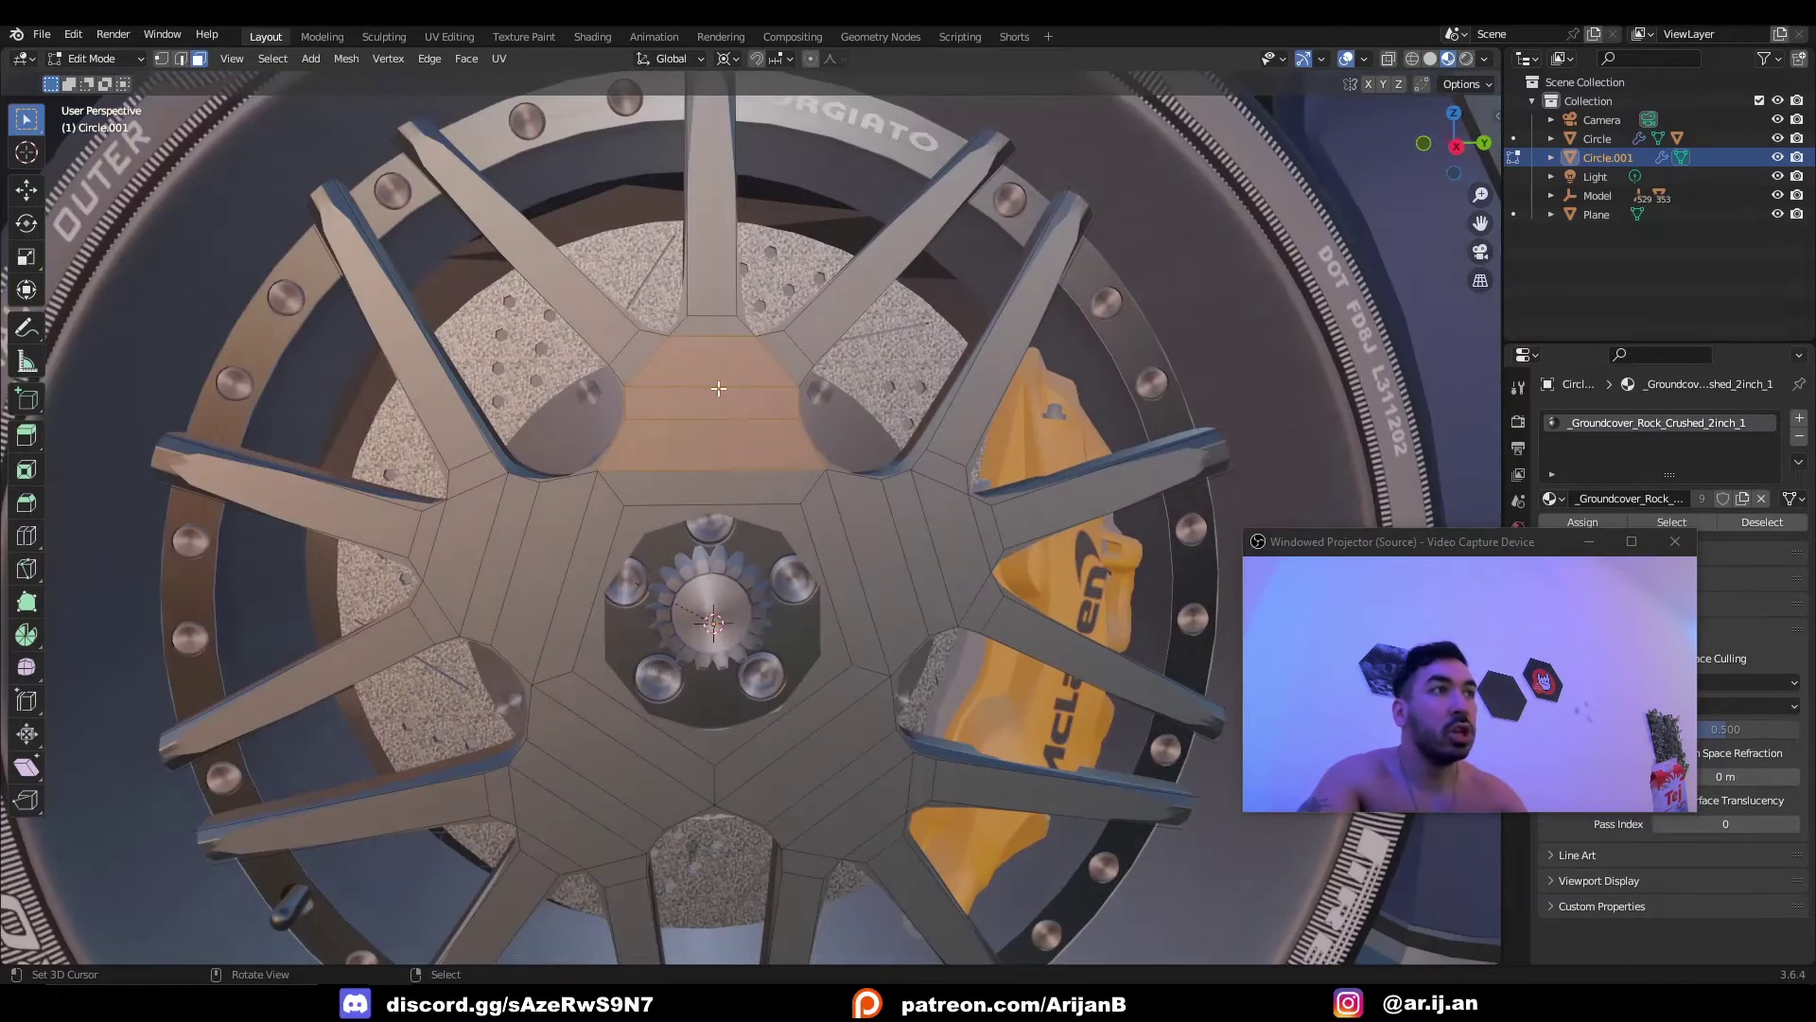
{"action": "right_click", "coordinate": [713, 364]}
{"action": "right_click", "coordinate": [713, 486], "text": "ctrl+shift"}
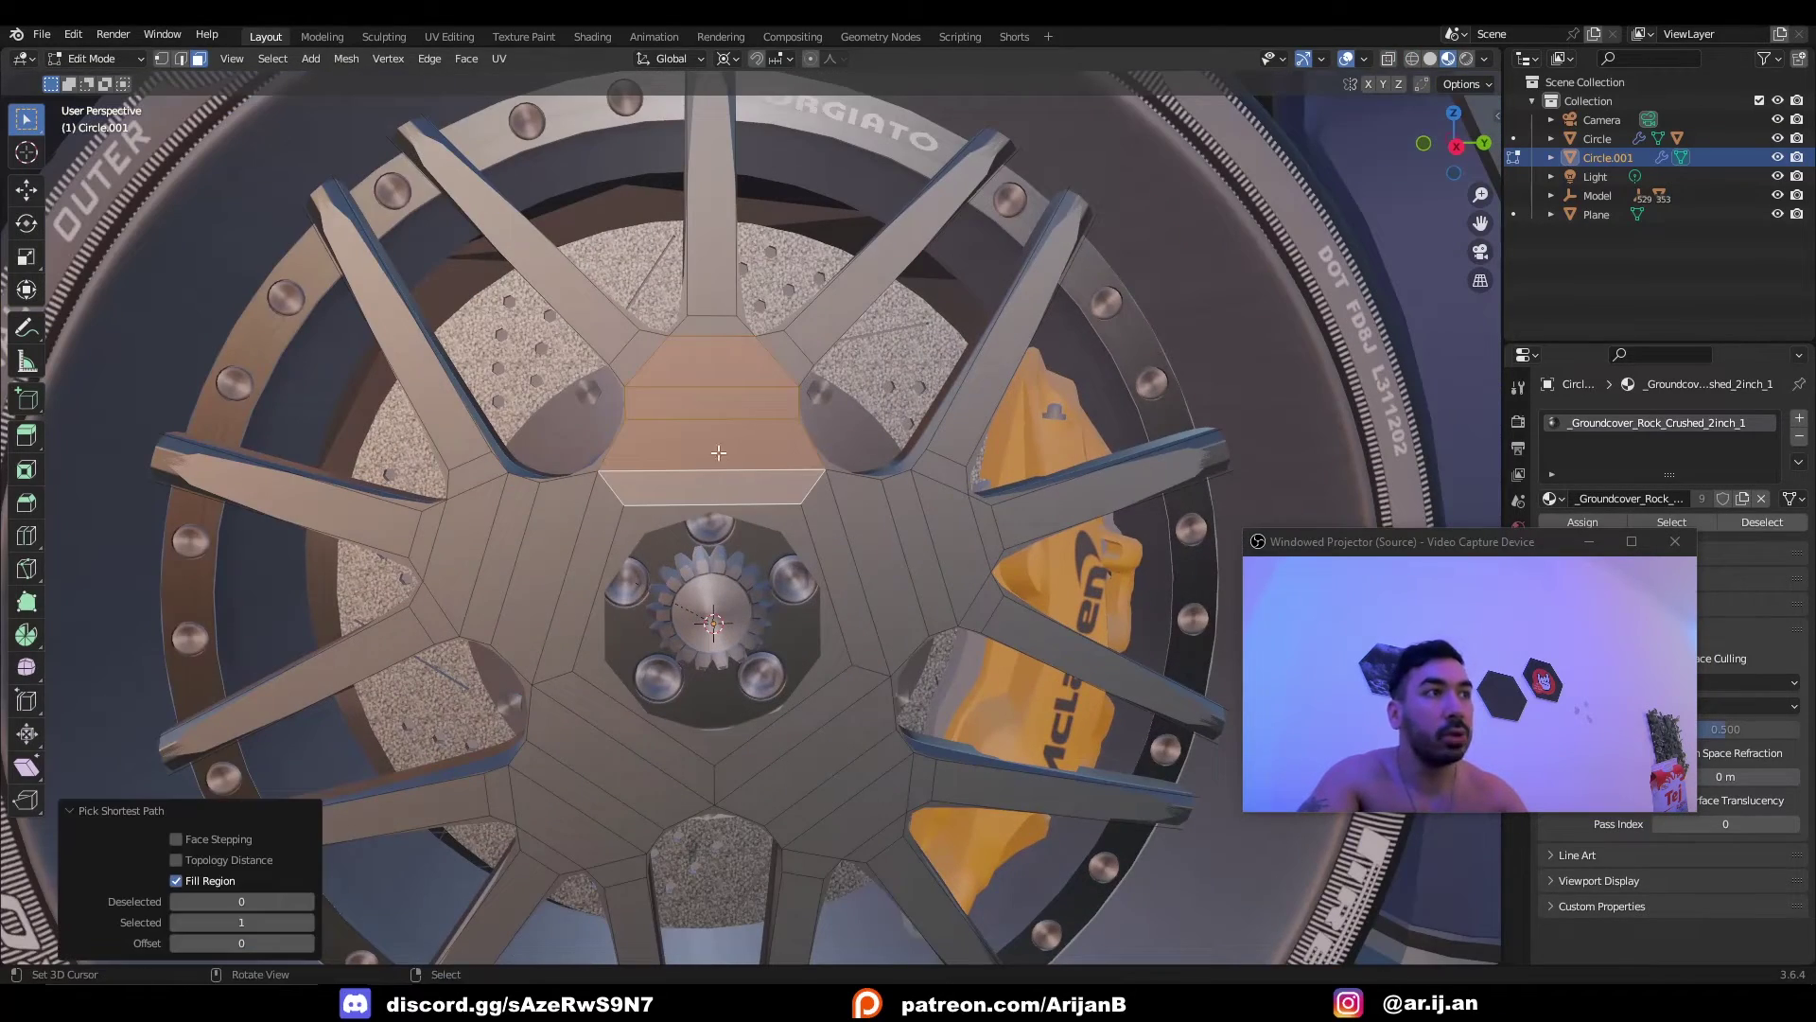
{"action": "right_click", "coordinate": [662, 472], "text": "shift"}
{"action": "middle_click_drag", "start_coordinate": [711, 397], "coordinate": [681, 401]}
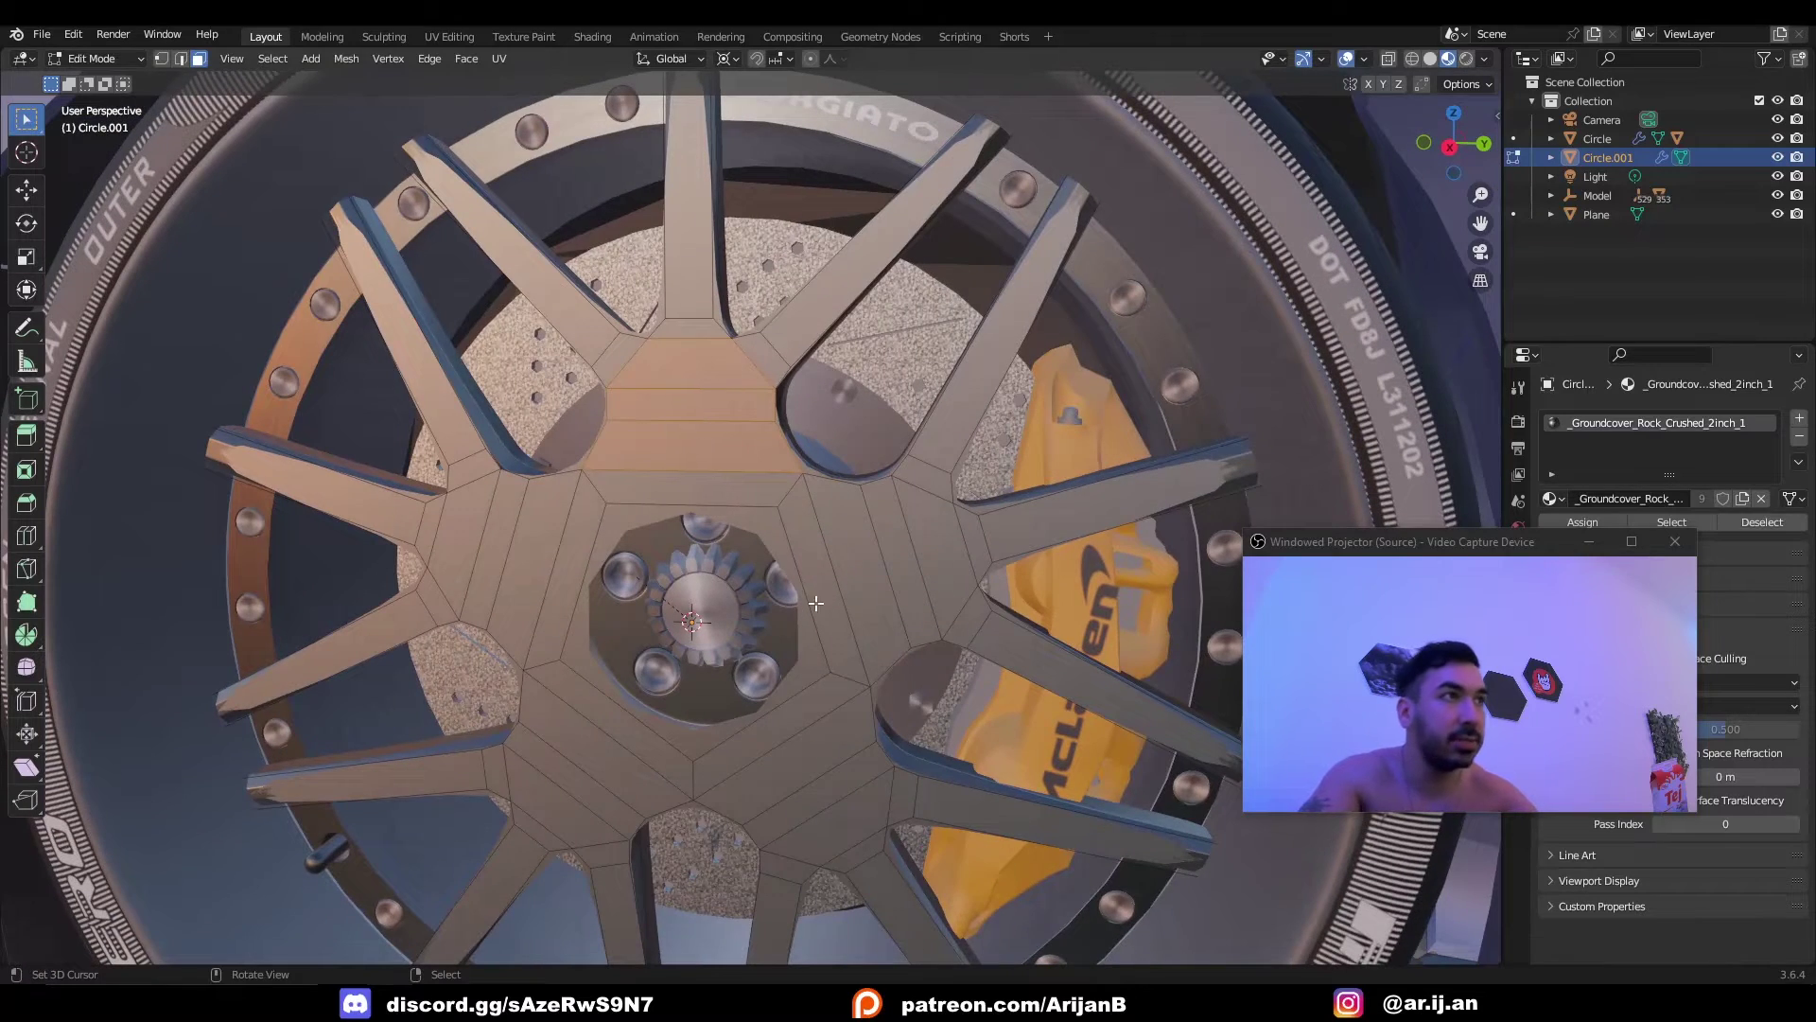
{"action": "key", "text": "i"}
{"action": "left_click", "coordinate": [841, 393]}
In right view, scale the lowest inset edge to about half its width and move it down along Z.
{"action": "key", "text": "KP_3"}
{"action": "key", "text": "2"}
{"action": "right_click", "coordinate": [768, 413]}
{"action": "key", "text": "s"}
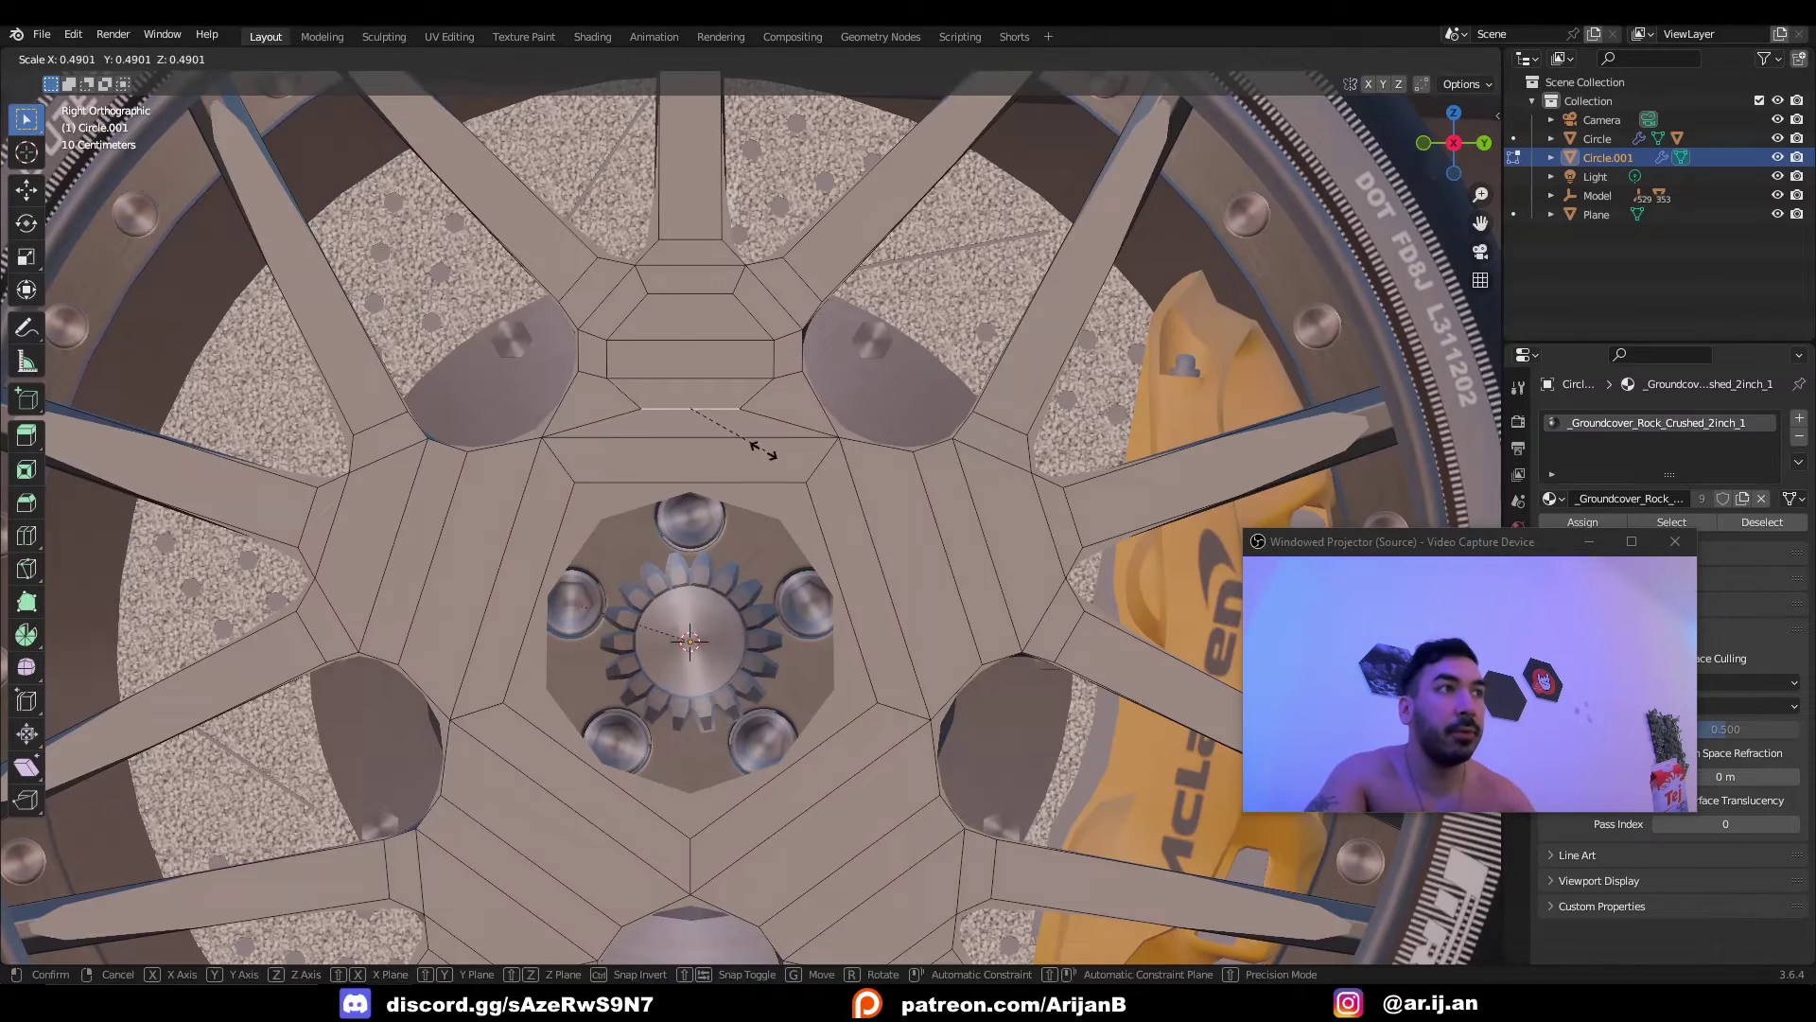
{"action": "left_click", "coordinate": [764, 450]}
{"action": "key", "text": "g"}
{"action": "key", "text": "y"}
{"action": "key", "text": "z"}
{"action": "left_click", "coordinate": [762, 470]}
Narrow the two middle horizontal edges of the inset, scaling the upper one to 0.850.
{"action": "right_click", "coordinate": [747, 386]}
{"action": "key", "text": "s"}
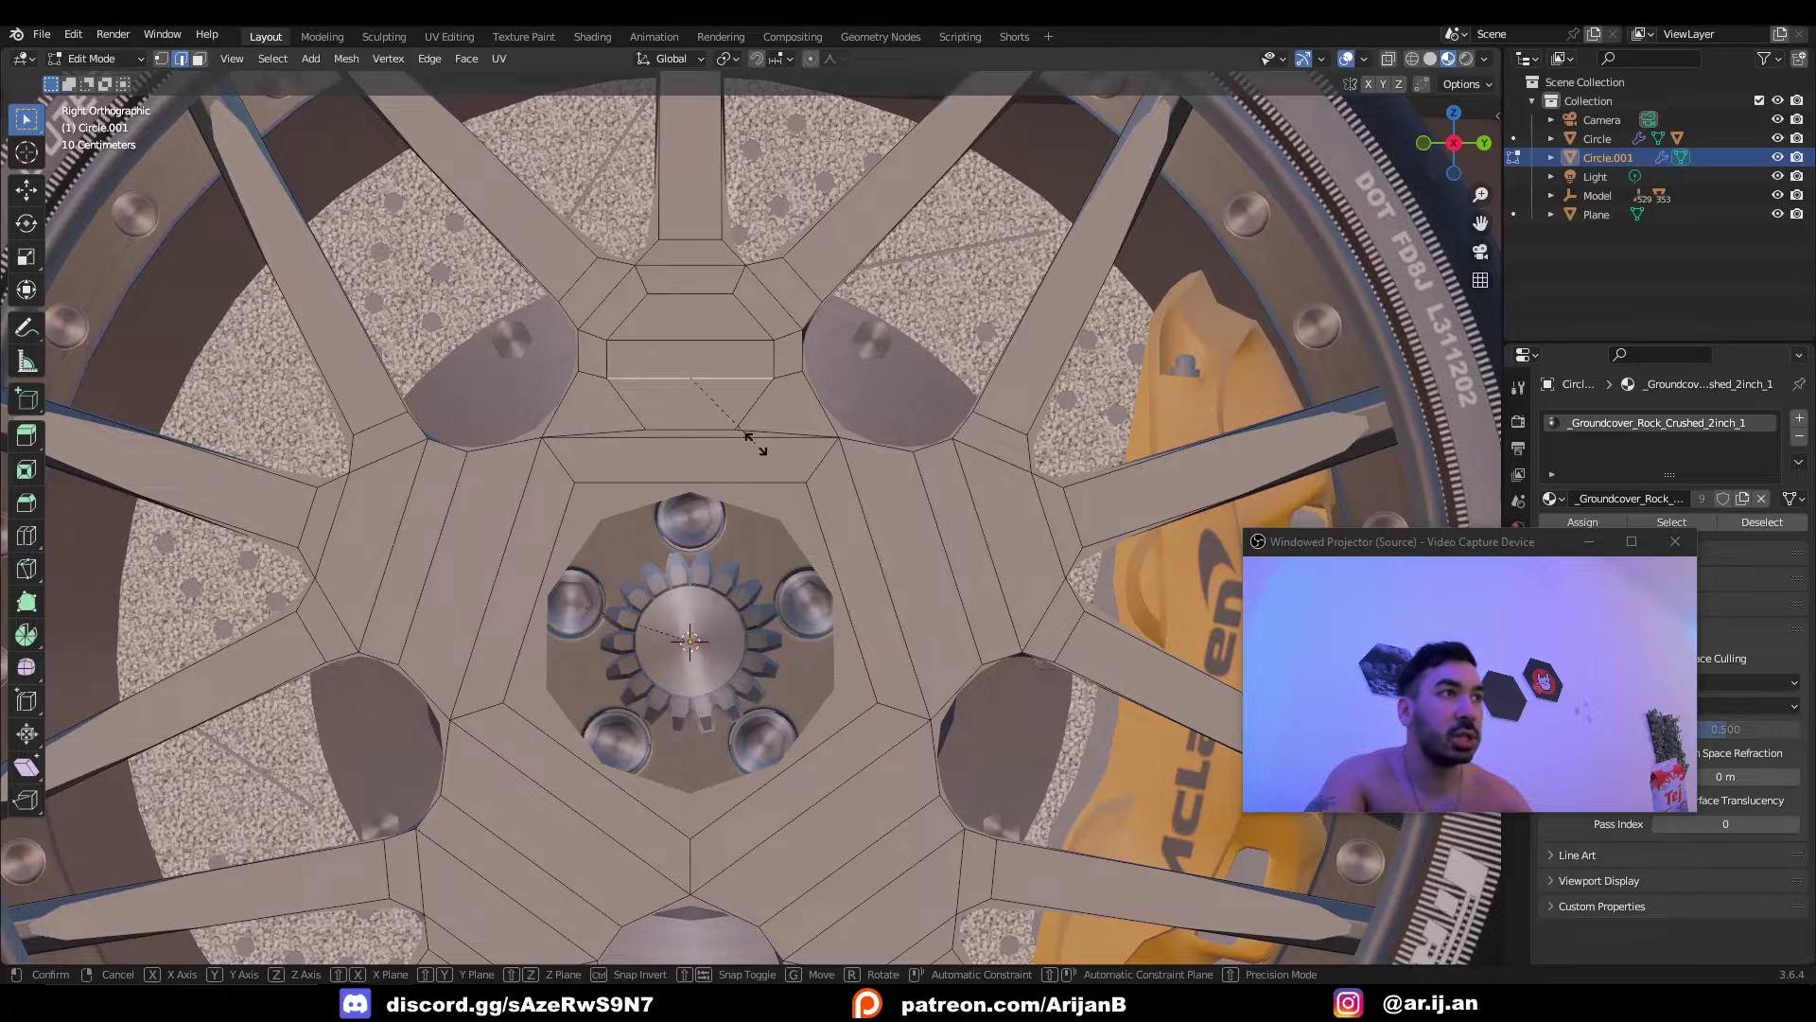
{"action": "left_click", "coordinate": [727, 433]}
{"action": "right_click", "coordinate": [718, 434]}
{"action": "right_click", "coordinate": [693, 347]}
{"action": "key", "text": "s"}
{"action": "left_click", "coordinate": [733, 378]}
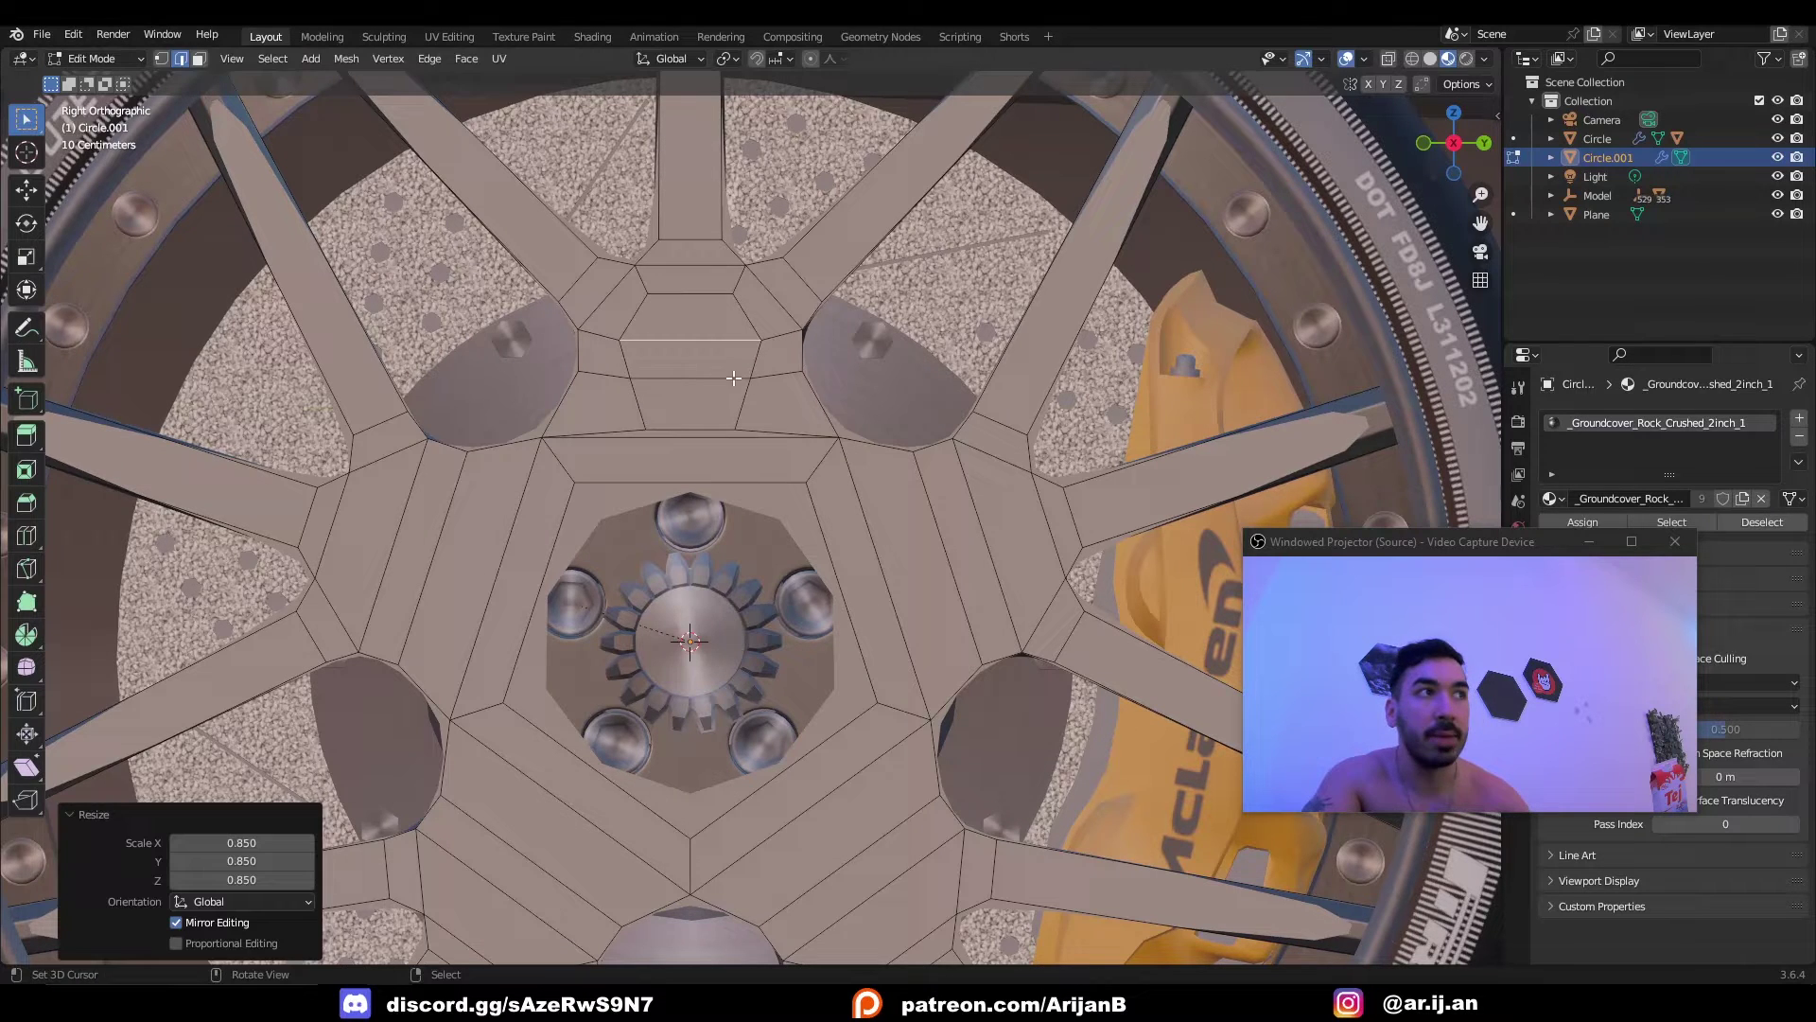
Add a vertical loop cut through the centre of the upper spoke section and slide its vertex below the inset towards the hub.
{"action": "key", "text": "ctrl+r"}
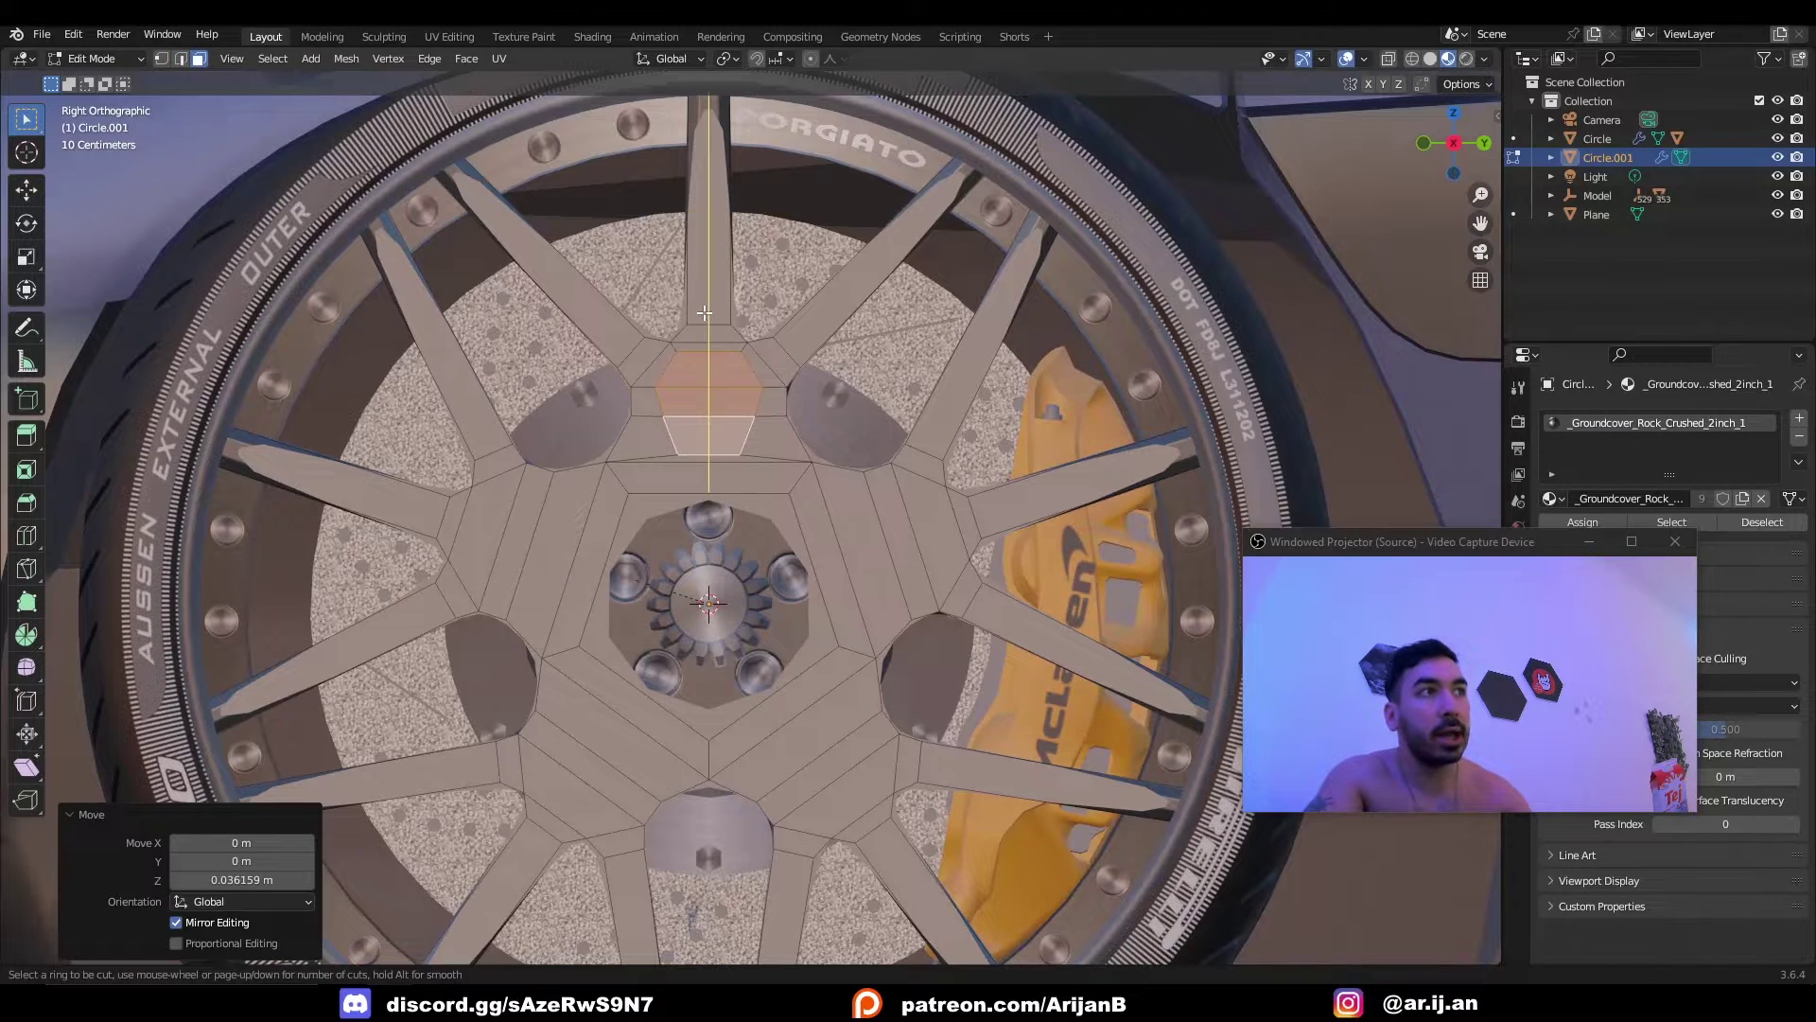
{"action": "left_click", "coordinate": [704, 313]}
{"action": "right_click", "coordinate": [704, 313]}
{"action": "scroll", "coordinate": [761, 457], "scroll_direction": "up", "scroll_amount": 2}
{"action": "key", "text": "1"}
{"action": "left_click", "coordinate": [685, 465]}
{"action": "key", "text": "g"}
{"action": "key", "text": "g"}
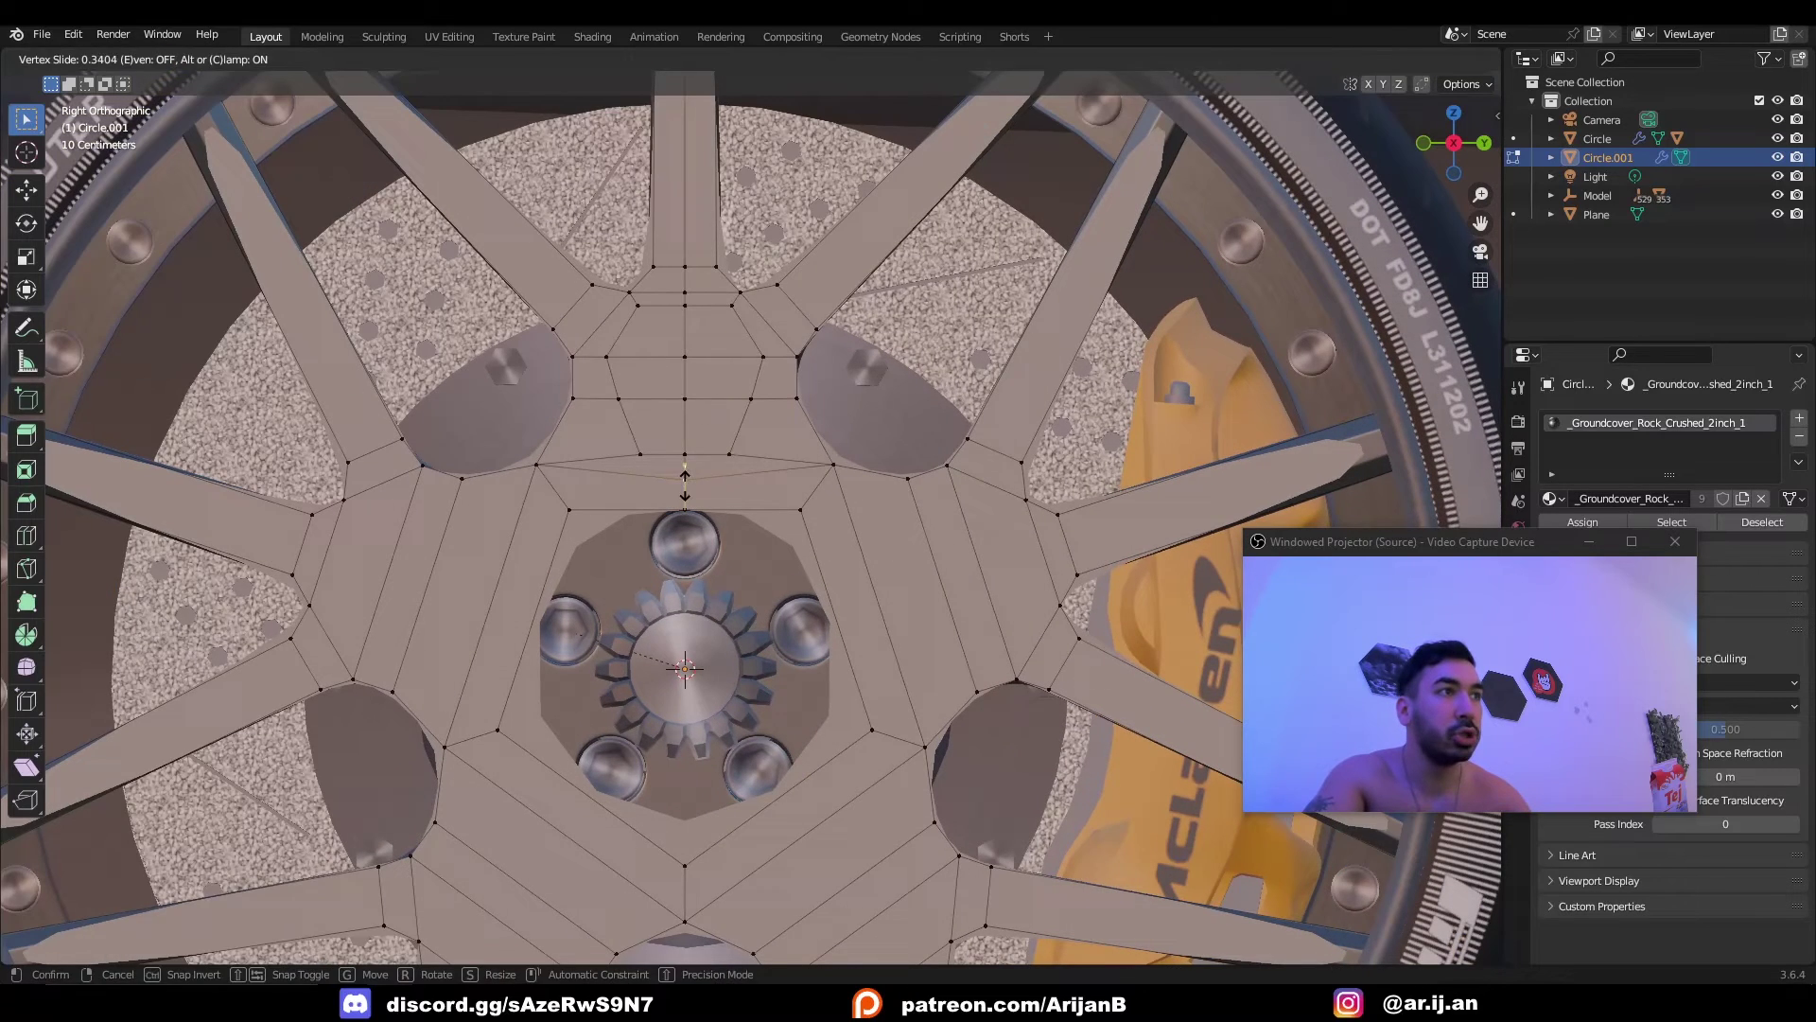
{"action": "left_click", "coordinate": [685, 493]}
Scale the two lower corner vertices of the inset towards each other to 0.689.
{"action": "right_click", "coordinate": [648, 454]}
{"action": "right_click", "coordinate": [735, 453], "text": "shift"}
{"action": "key", "text": "s"}
{"action": "left_click", "coordinate": [733, 488]}
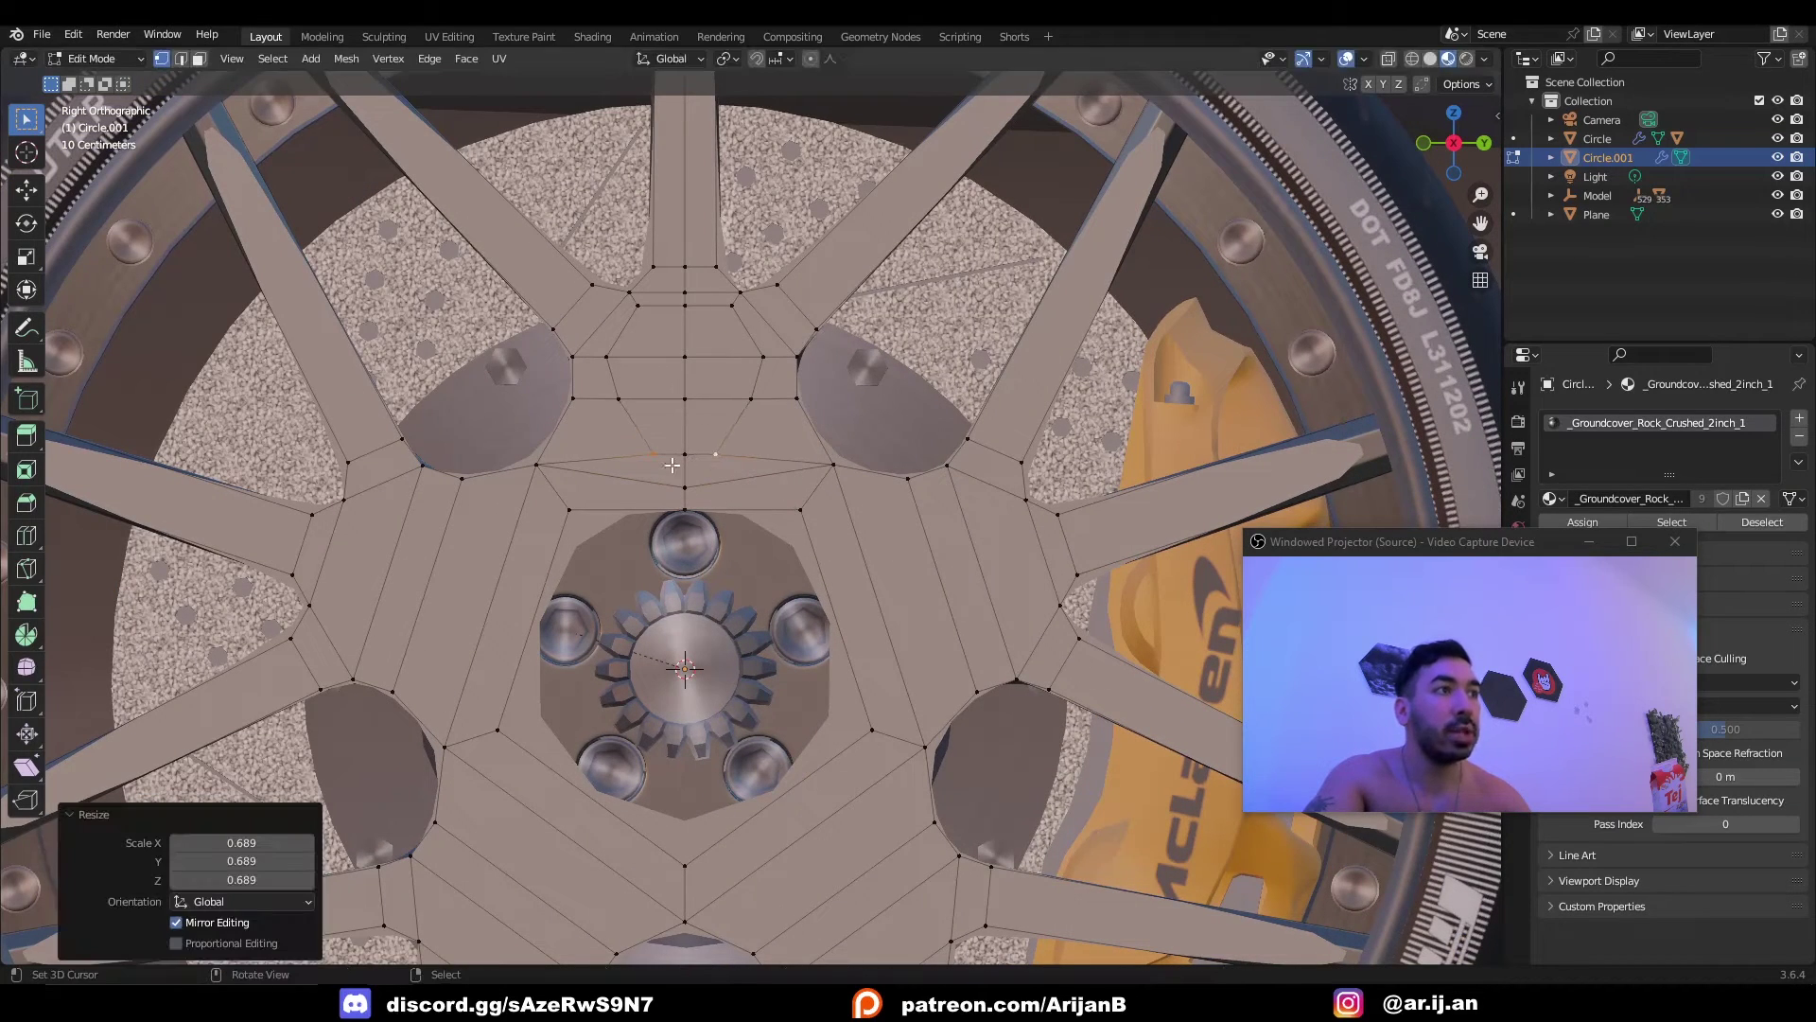
Delete the inset's inner faces to open a rounded triangular hole beneath the vertical upper spoke.
{"action": "key", "text": "3"}
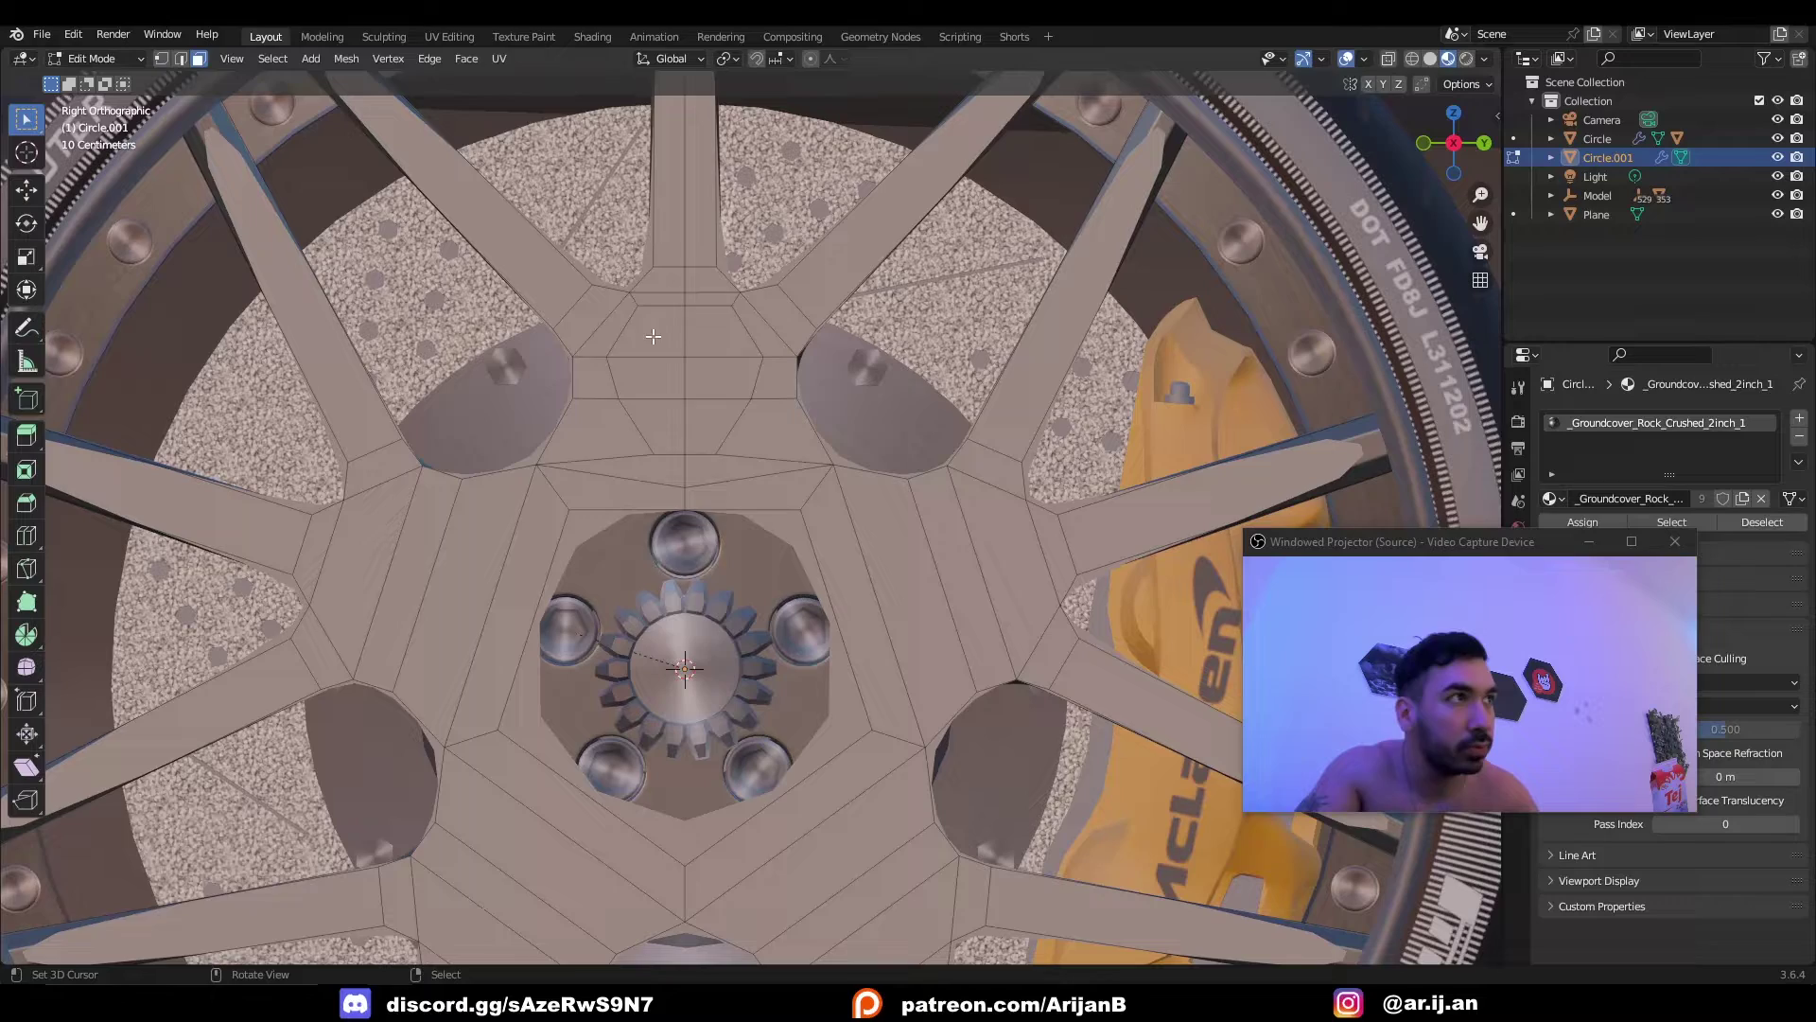
{"action": "right_click", "coordinate": [656, 337]}
{"action": "right_click", "coordinate": [709, 431], "text": "ctrl+shift"}
{"action": "key", "text": "x"}
{"action": "left_click", "coordinate": [709, 429]}
{"action": "key", "text": "Tab"}
{"action": "key", "text": "Tab"}
{"action": "scroll", "coordinate": [689, 416], "scroll_direction": "down", "scroll_amount": 1}
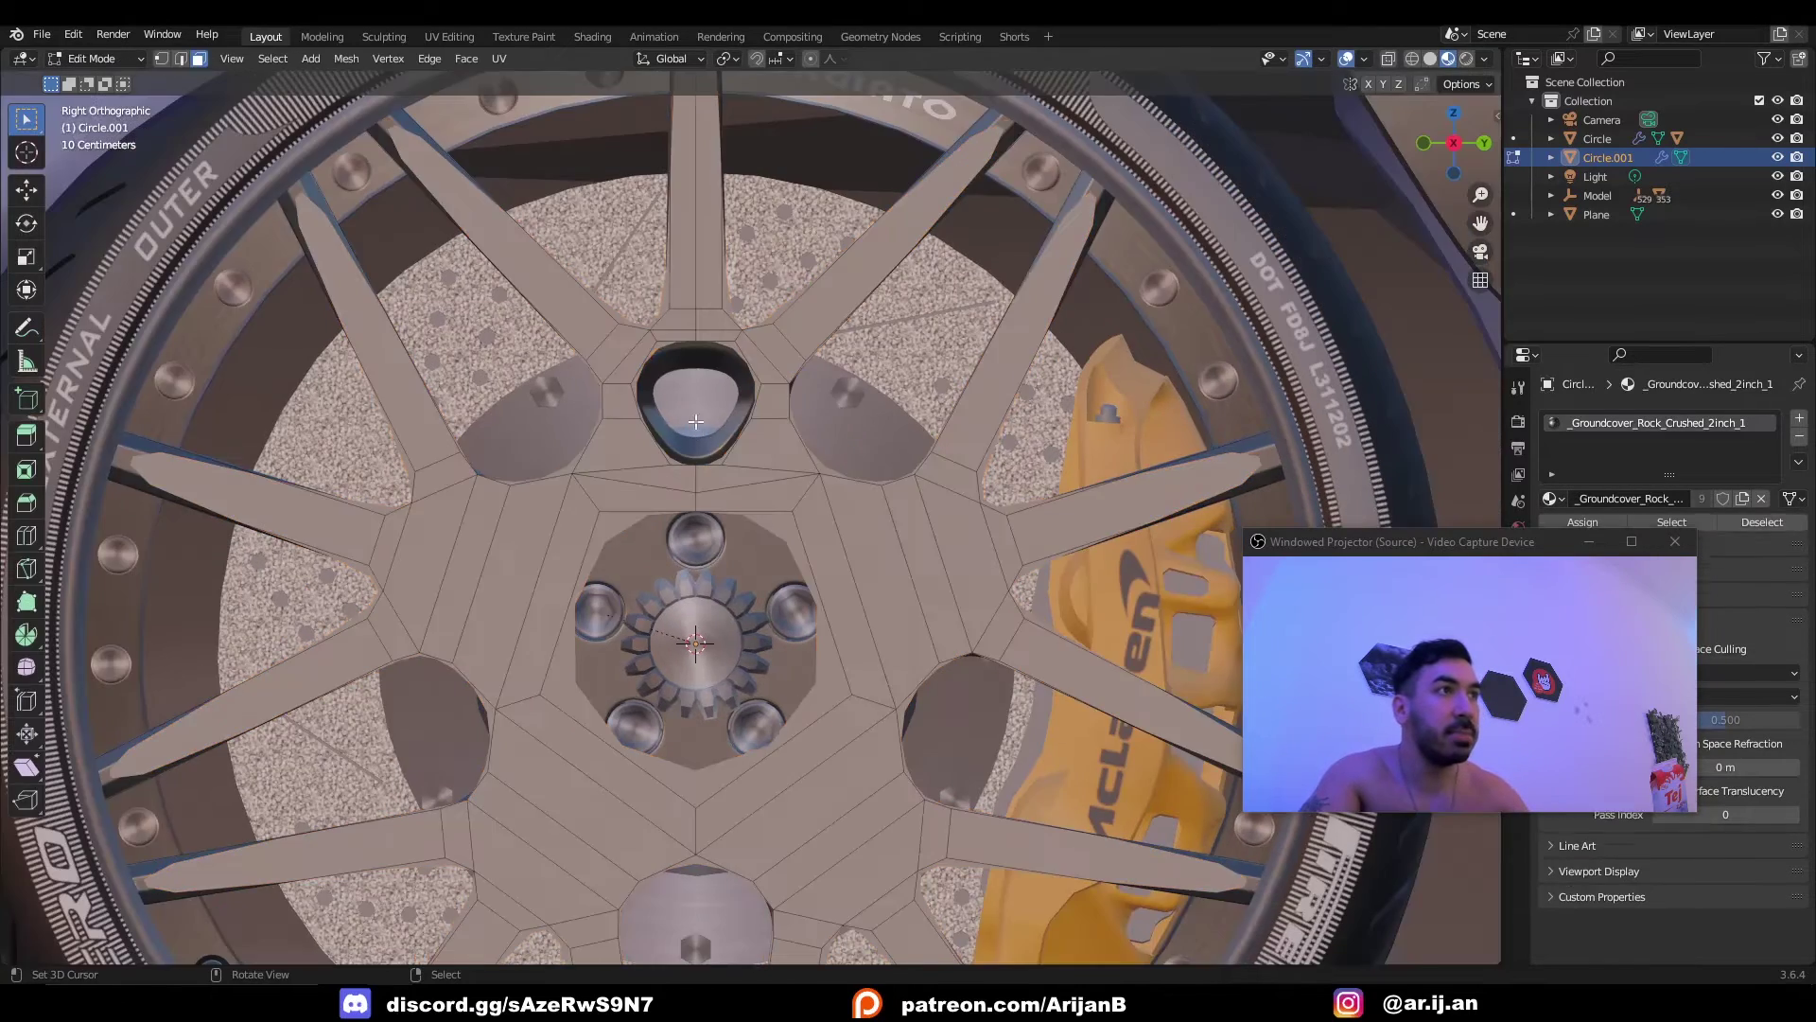
Edge-slide the upper side edges of the hole to refine its outline.
{"action": "key", "text": "shift+z"}
{"action": "right_click", "coordinate": [639, 351]}
{"action": "key", "text": "2"}
{"action": "right_click", "coordinate": [651, 364]}
{"action": "key", "text": "shift+z"}
{"action": "right_click", "coordinate": [740, 365], "text": "ctrl"}
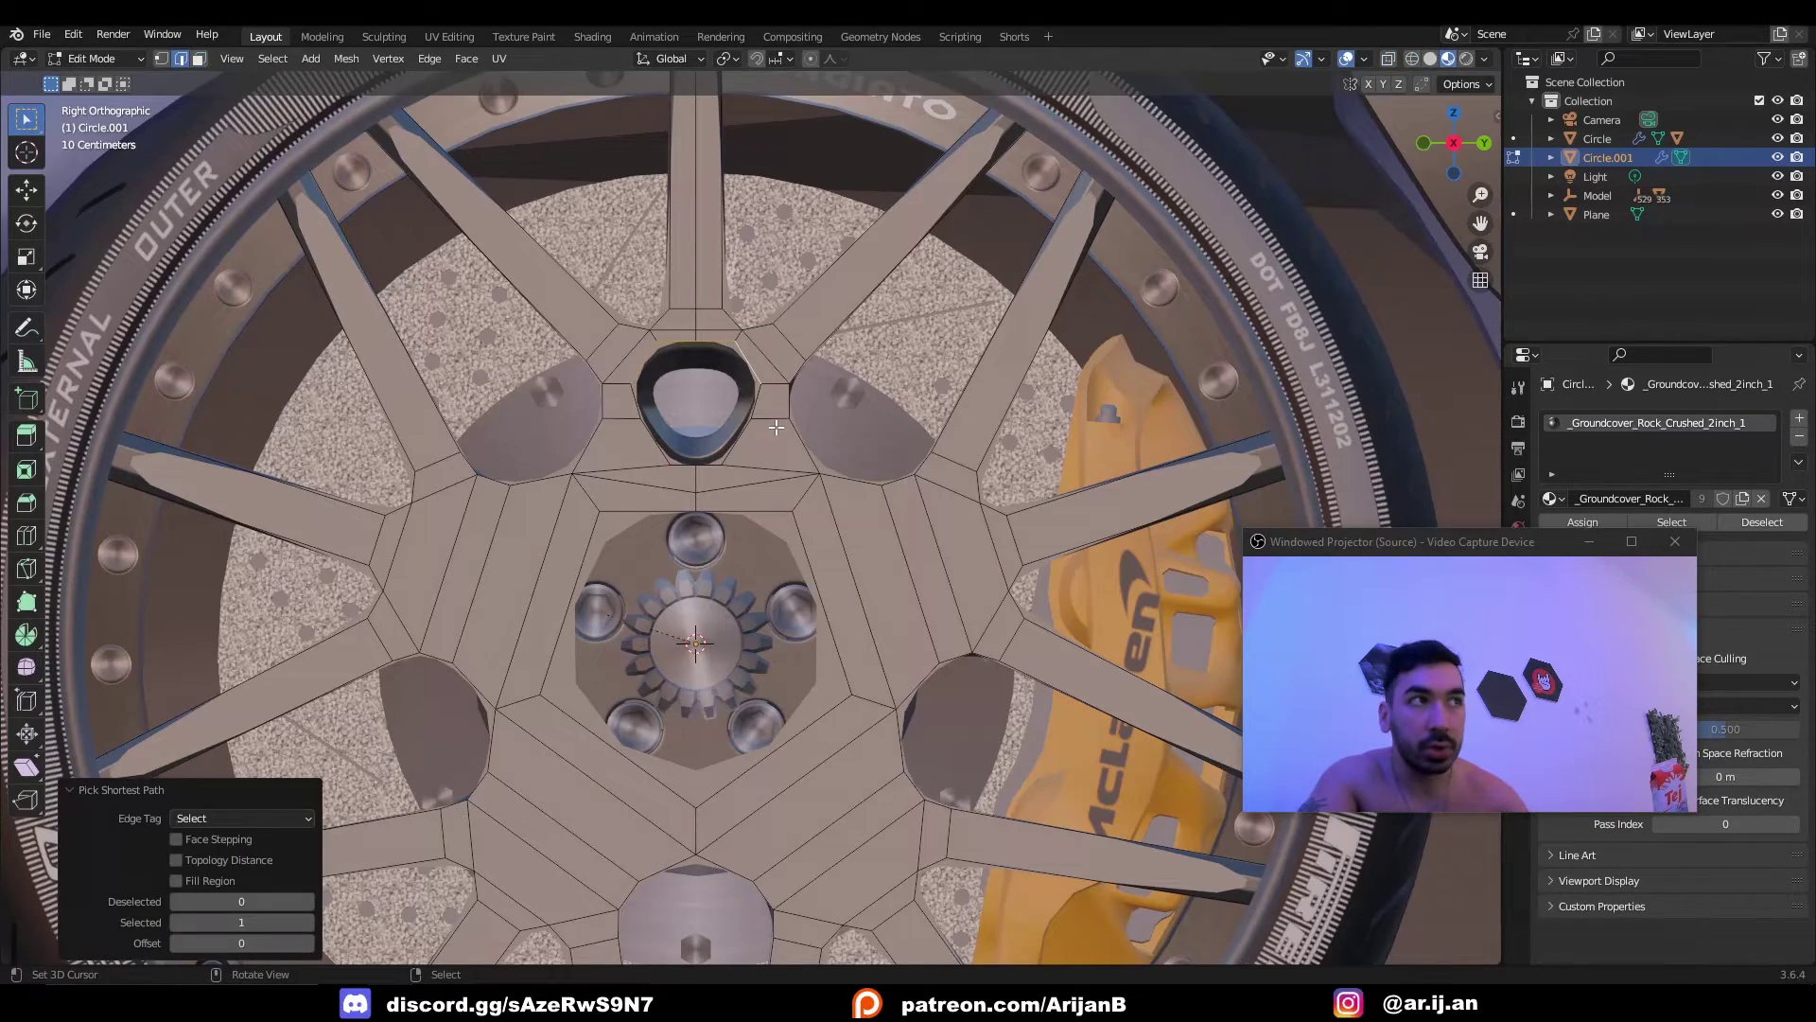
{"action": "key", "text": "g"}
{"action": "key", "text": "g"}
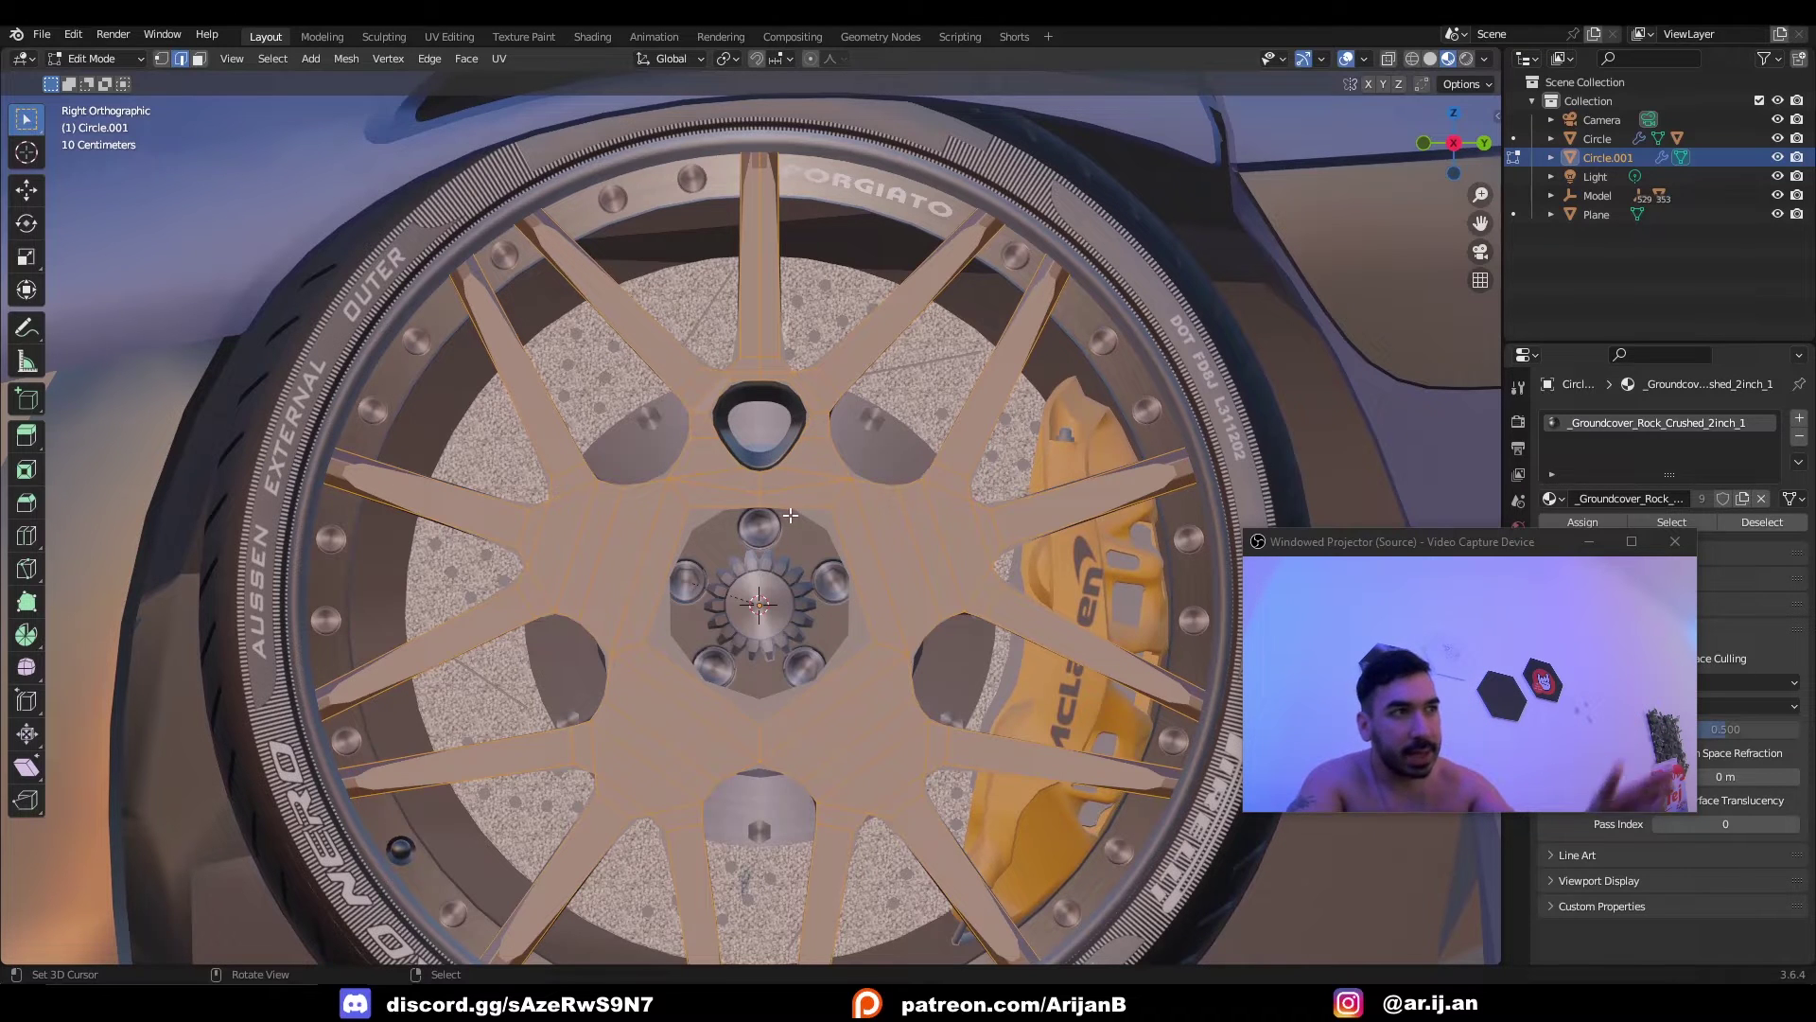
Mark seams on the two diagonal hub-ring edges that separate the upper section from its neighbours.
{"action": "left_click", "coordinate": [682, 495]}
{"action": "right_click", "coordinate": [682, 494]}
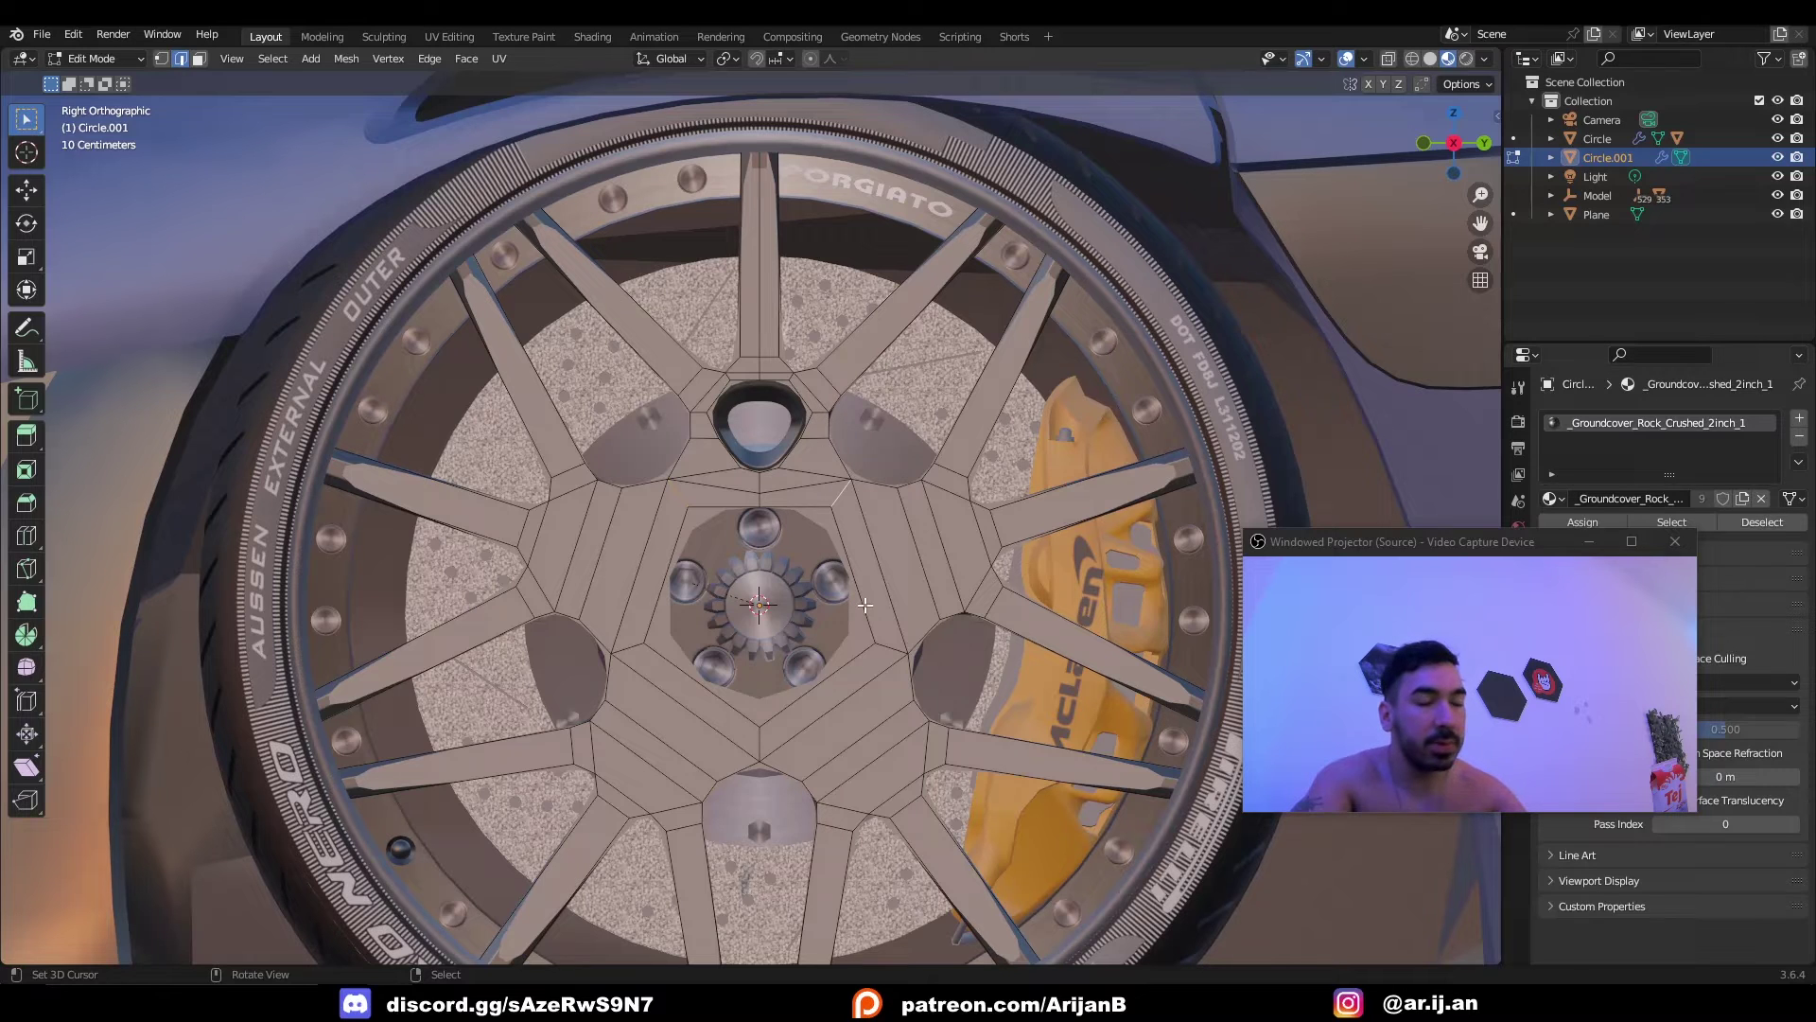
{"action": "key", "text": "ctrl+e"}
{"action": "left_click", "coordinate": [815, 790]}
Select the seam-bounded upper section, invert the selection and delete the faces of the other four sections.
{"action": "key", "text": "3"}
{"action": "key", "text": "l"}
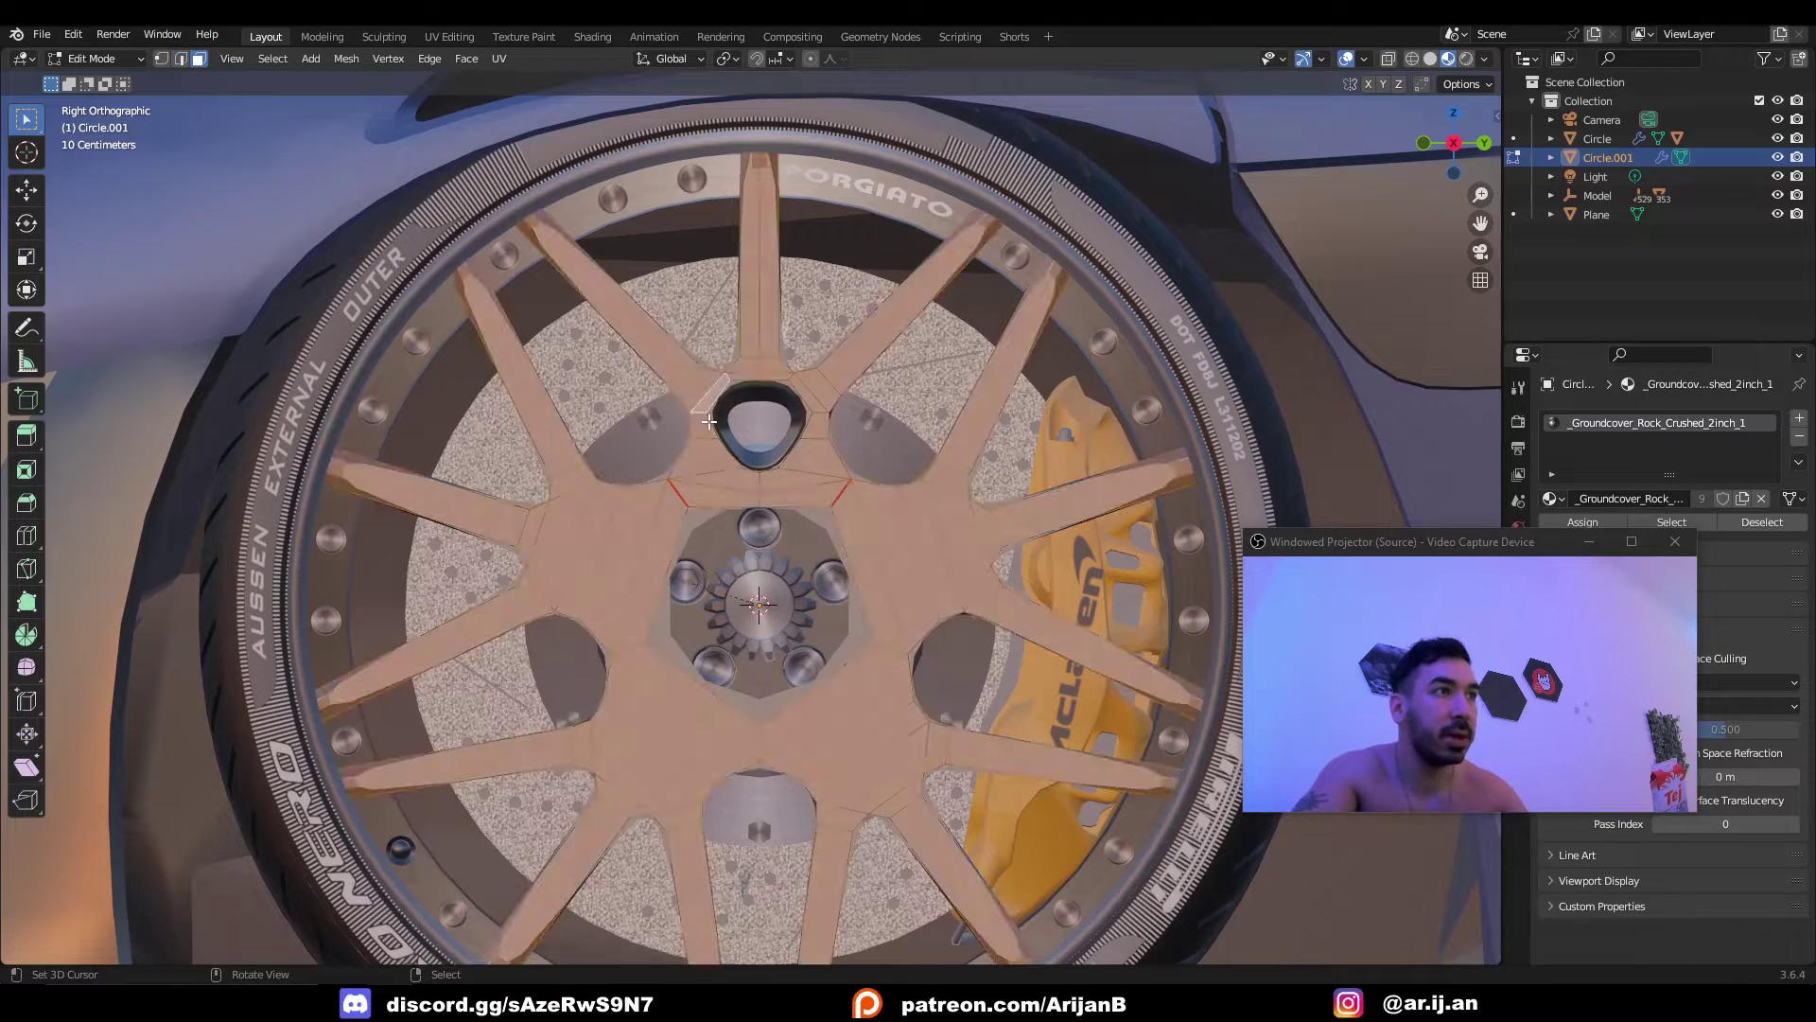
{"action": "key", "text": "alt+a"}
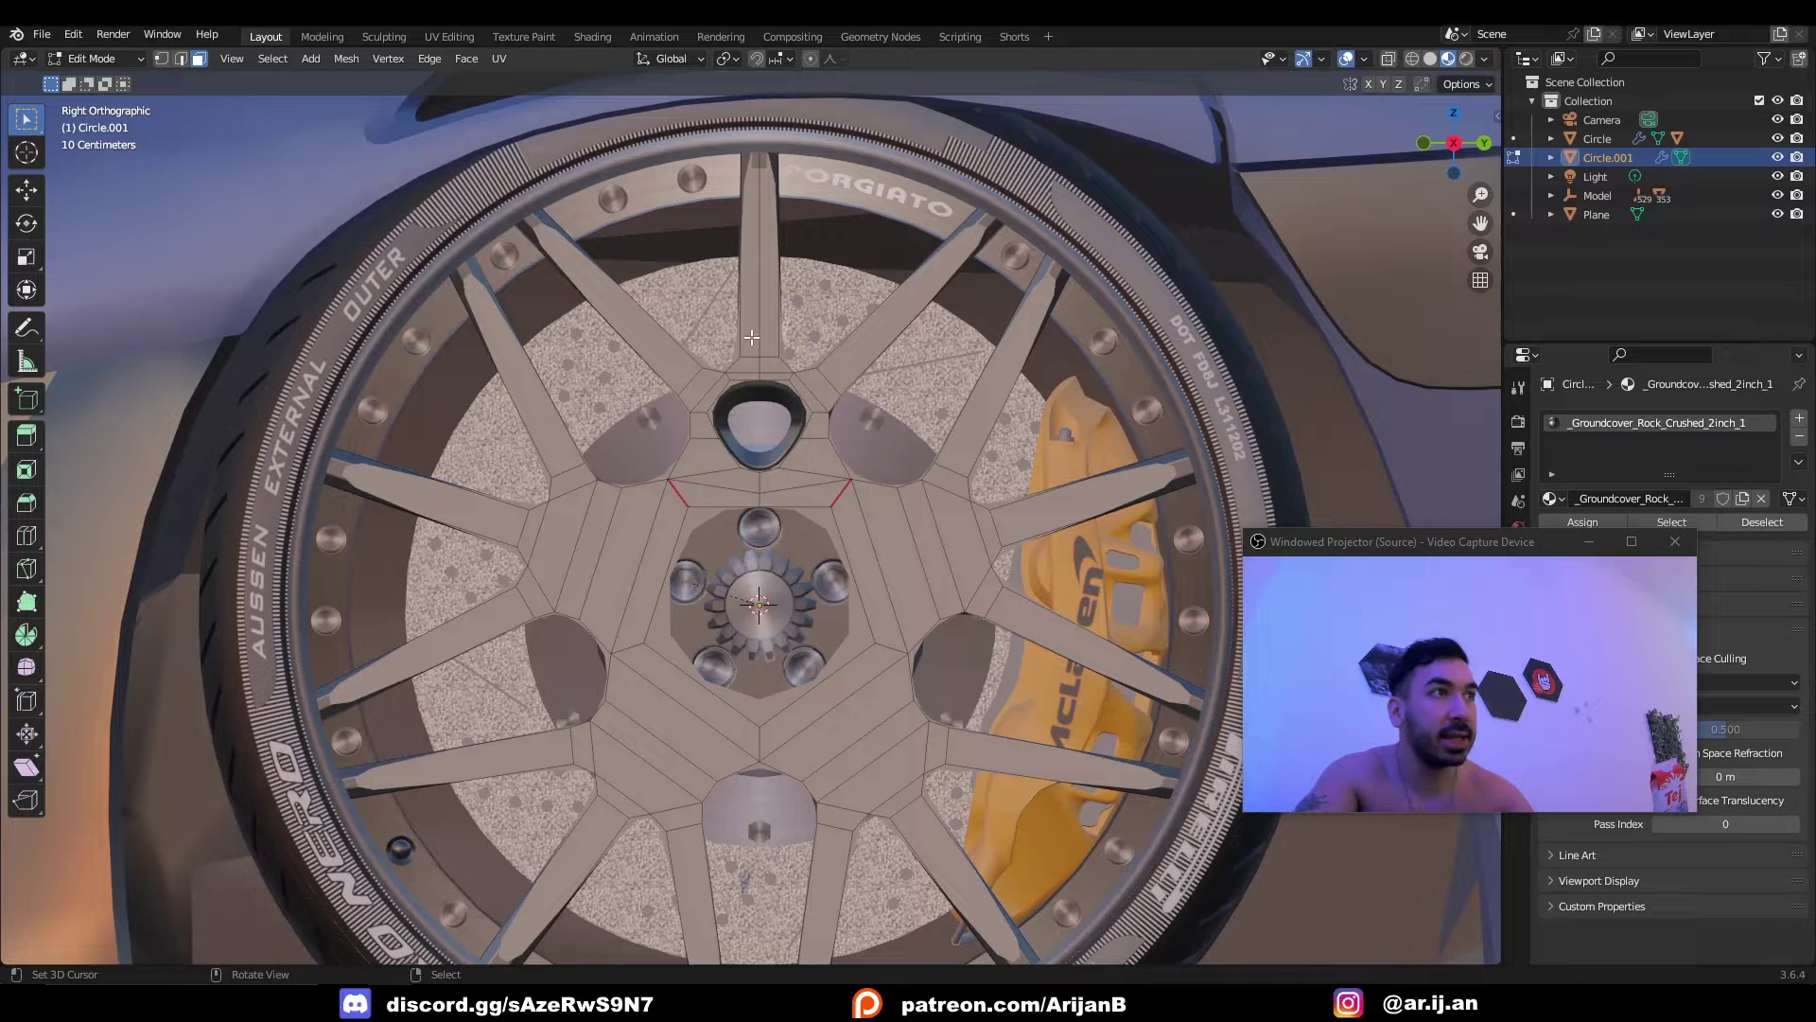
{"action": "key", "text": "l"}
{"action": "key", "text": "ctrl+i"}
{"action": "key", "text": "x"}
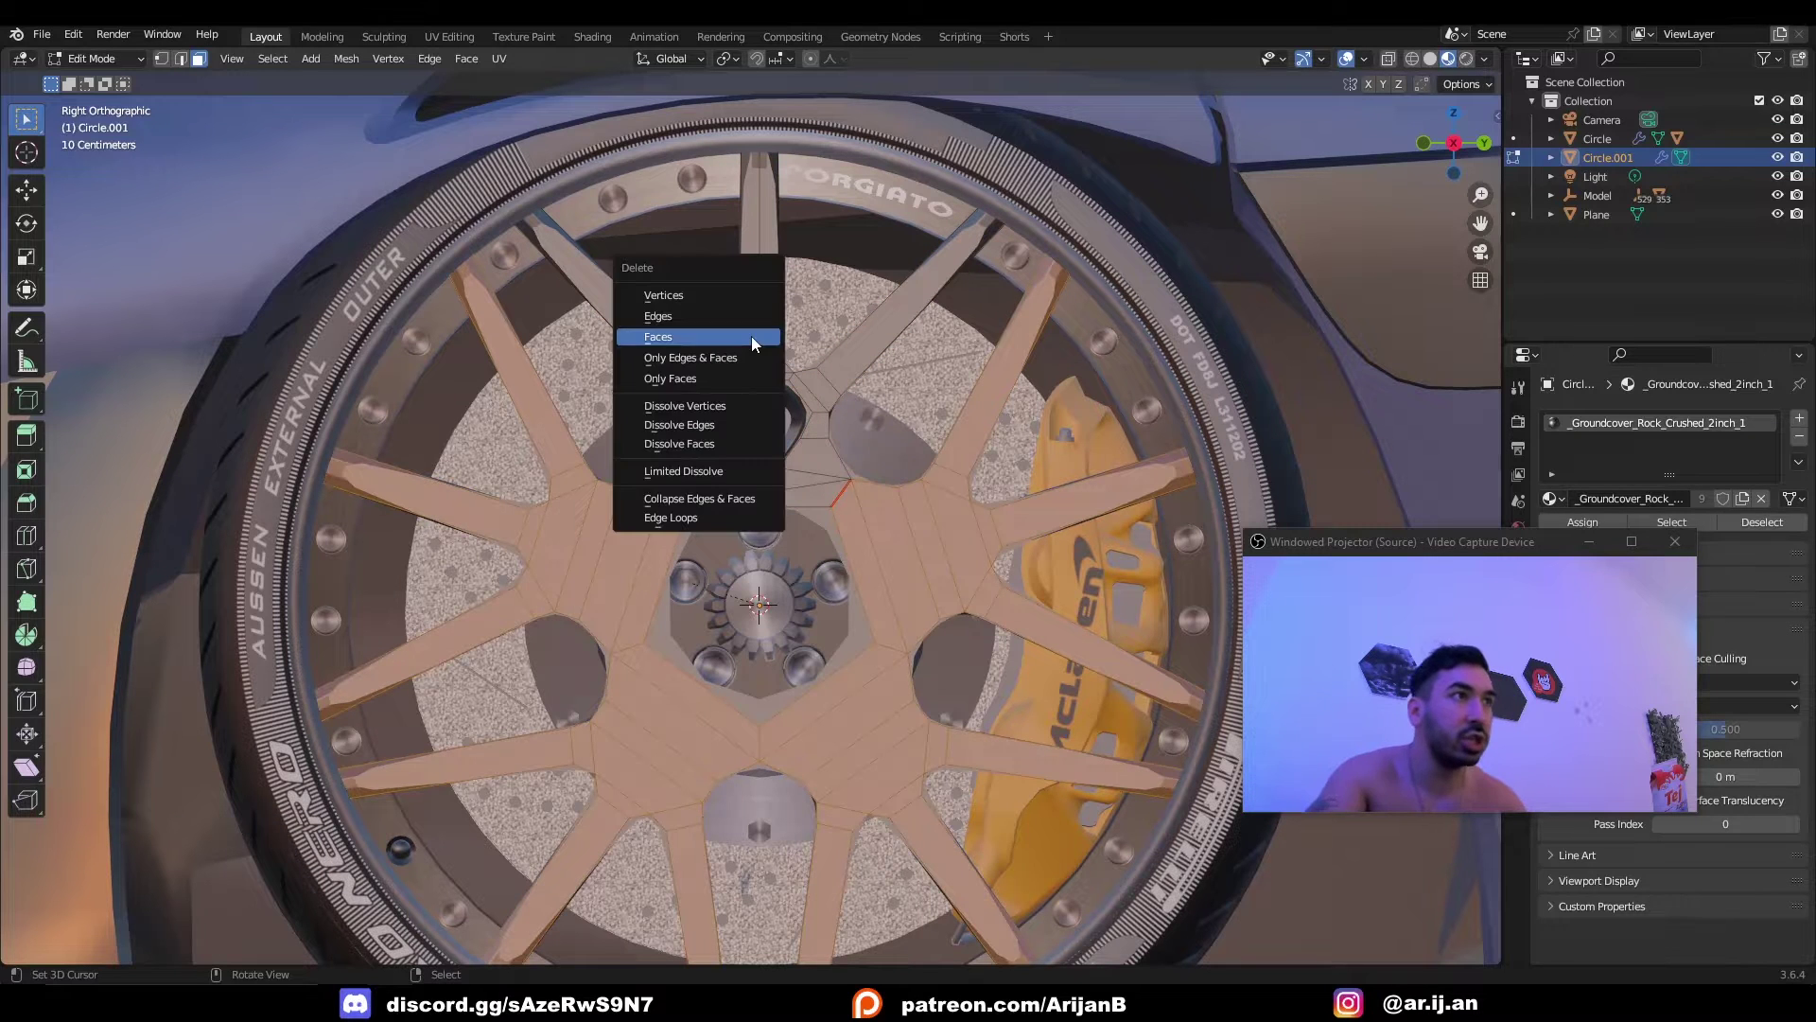
{"action": "left_click", "coordinate": [751, 339]}
Spin the finished section with its hole around the wheel centre as duplicates in 5 steps.
{"action": "key", "text": "a"}
{"action": "key", "text": "alt+e"}
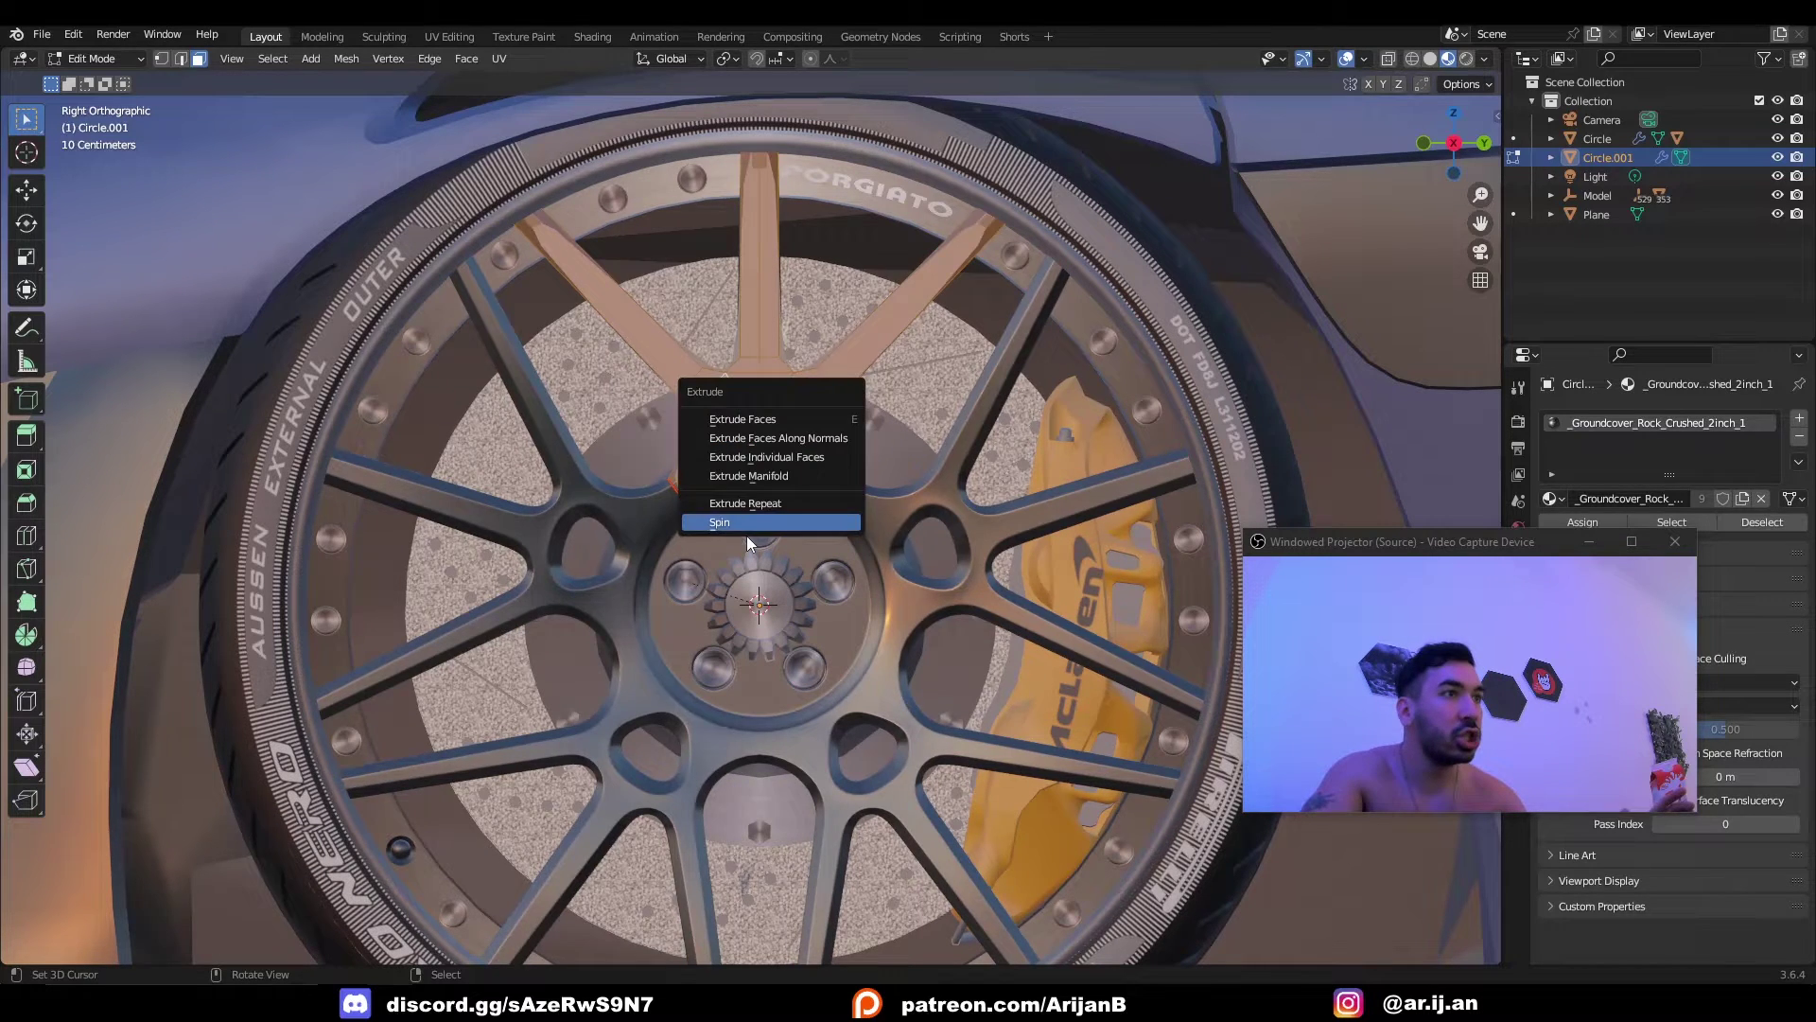
{"action": "left_click", "coordinate": [746, 522]}
{"action": "left_click", "coordinate": [194, 784]}
{"action": "type", "text": "5"}
{"action": "key", "text": "Return"}
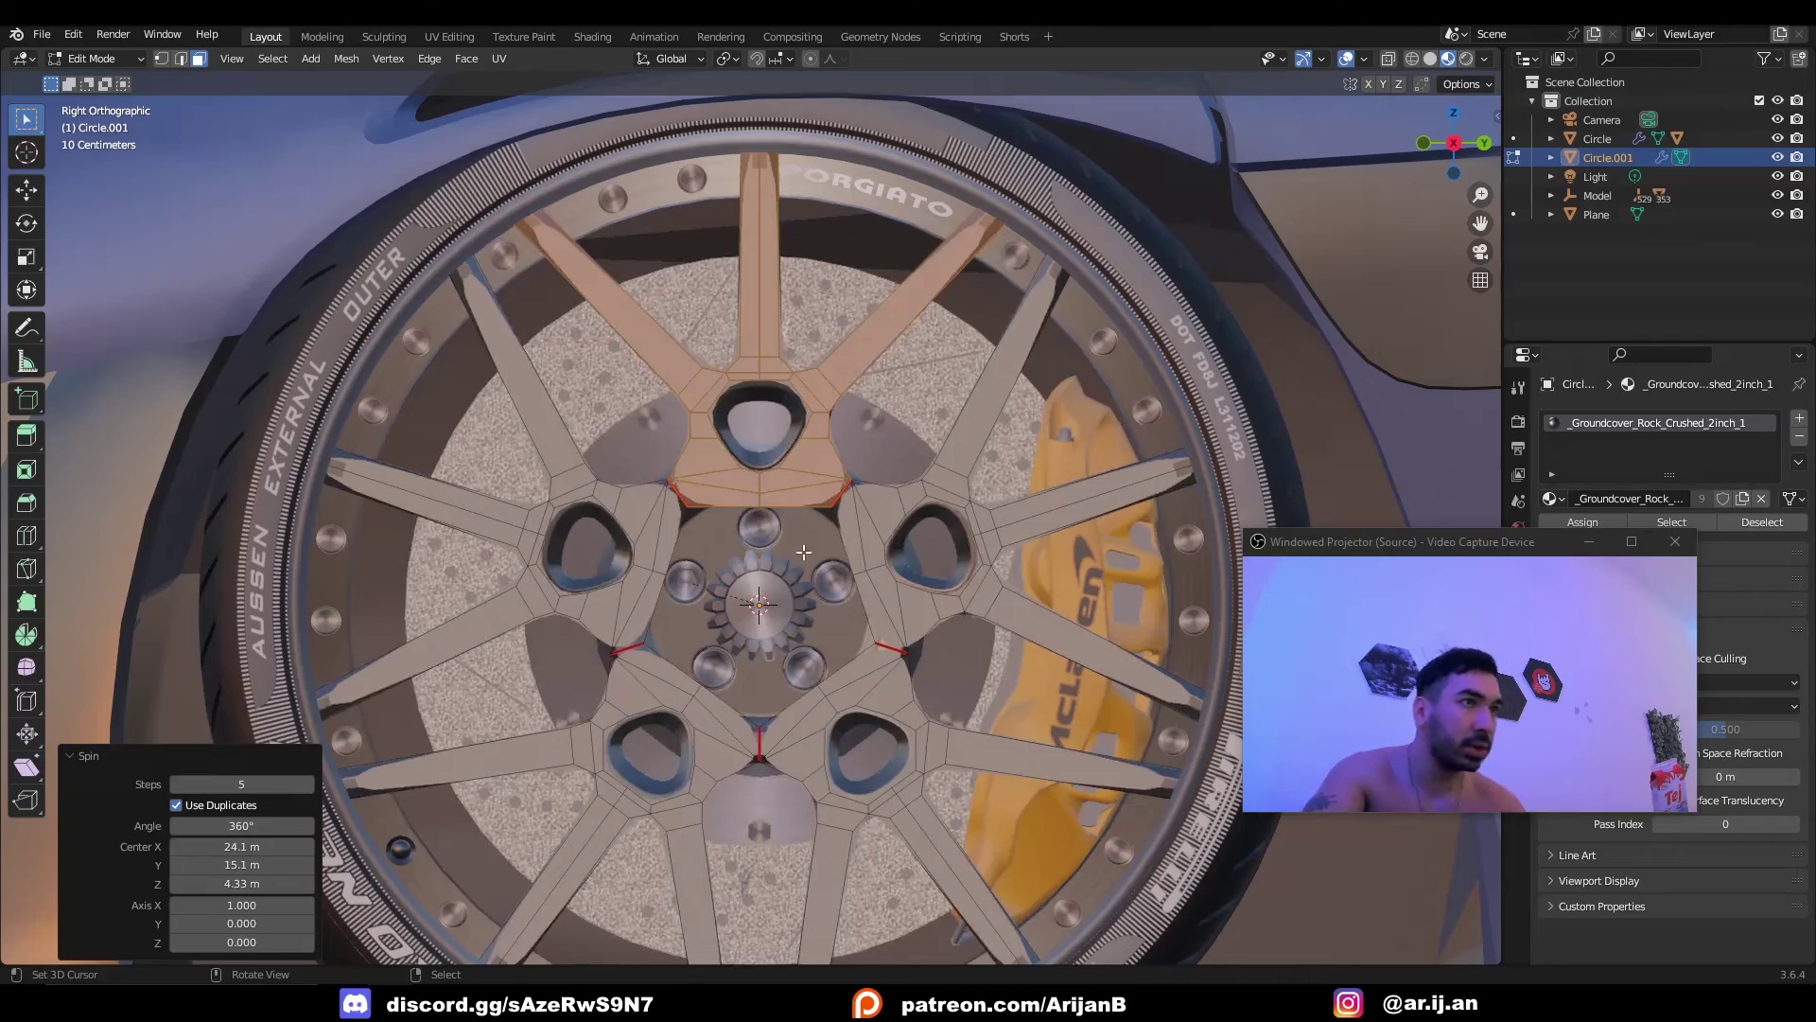
Merge the repeated sections by distance along their seams and check the smoothed rim in object mode.
{"action": "key", "text": "a"}
{"action": "key", "text": "m"}
{"action": "key", "text": "b"}
{"action": "key", "text": "Tab"}
{"action": "middle_click_drag", "start_coordinate": [842, 504], "coordinate": [808, 541]}
{"action": "key", "text": "Tab"}
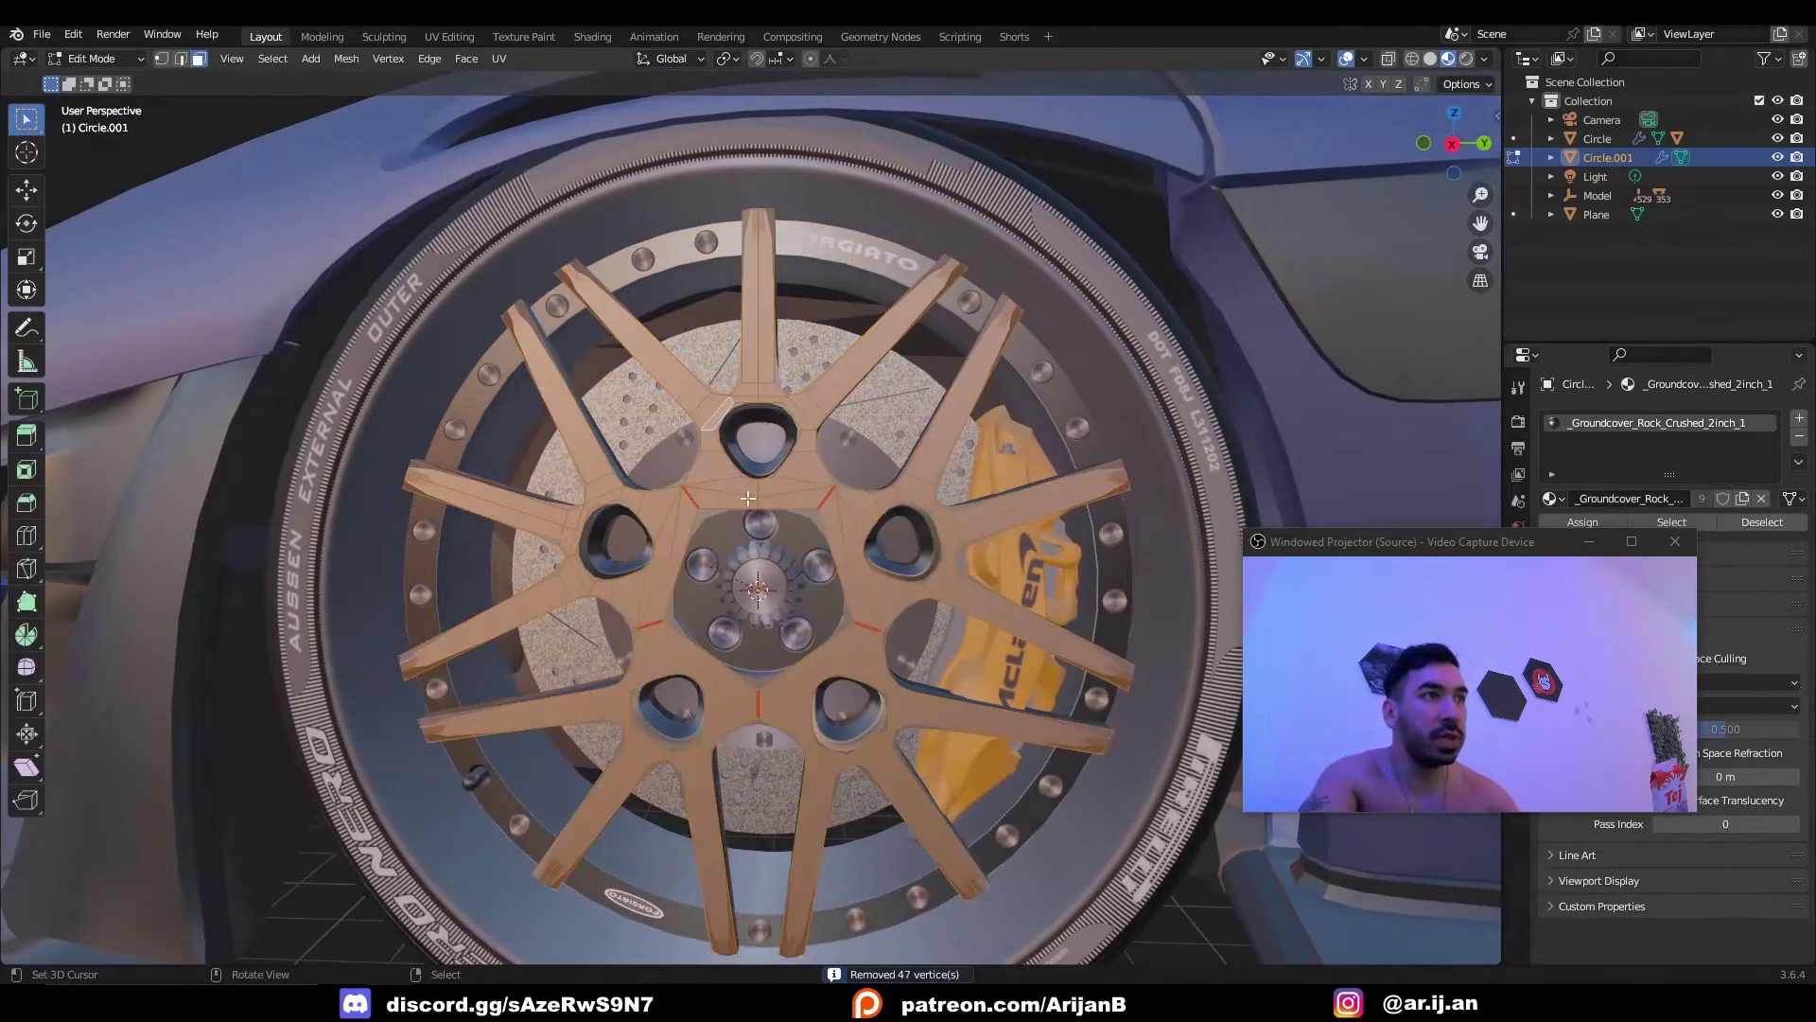
Extrude the rim's inner edge loop around the hub and scale the new ring inward to 0.788.
{"action": "scroll", "coordinate": [724, 511], "scroll_direction": "up", "scroll_amount": 3}
{"action": "key", "text": "alt+a"}
{"action": "middle_click_drag", "start_coordinate": [724, 511], "coordinate": [880, 589]}
{"action": "right_click", "coordinate": [800, 511]}
{"action": "left_click", "coordinate": [864, 509]}
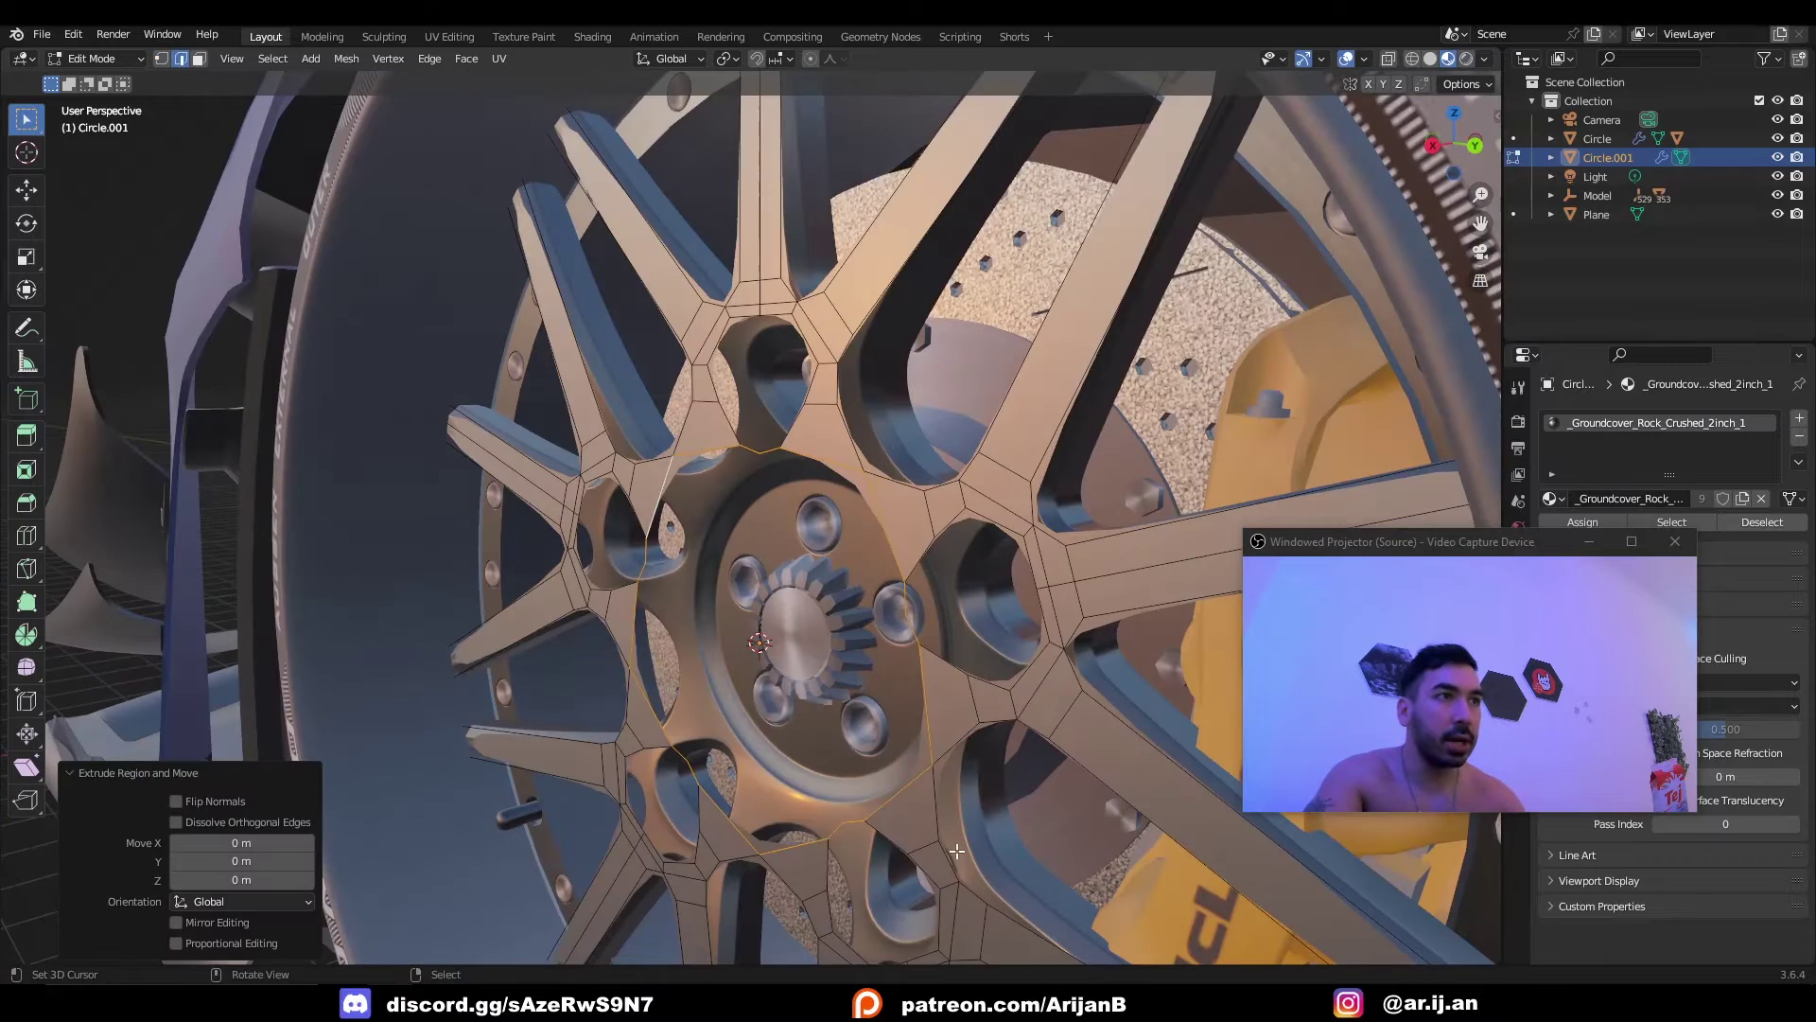
{"action": "key", "text": "s"}
{"action": "left_click", "coordinate": [813, 582]}
{"action": "middle_click_drag", "start_coordinate": [814, 581], "coordinate": [723, 494]}
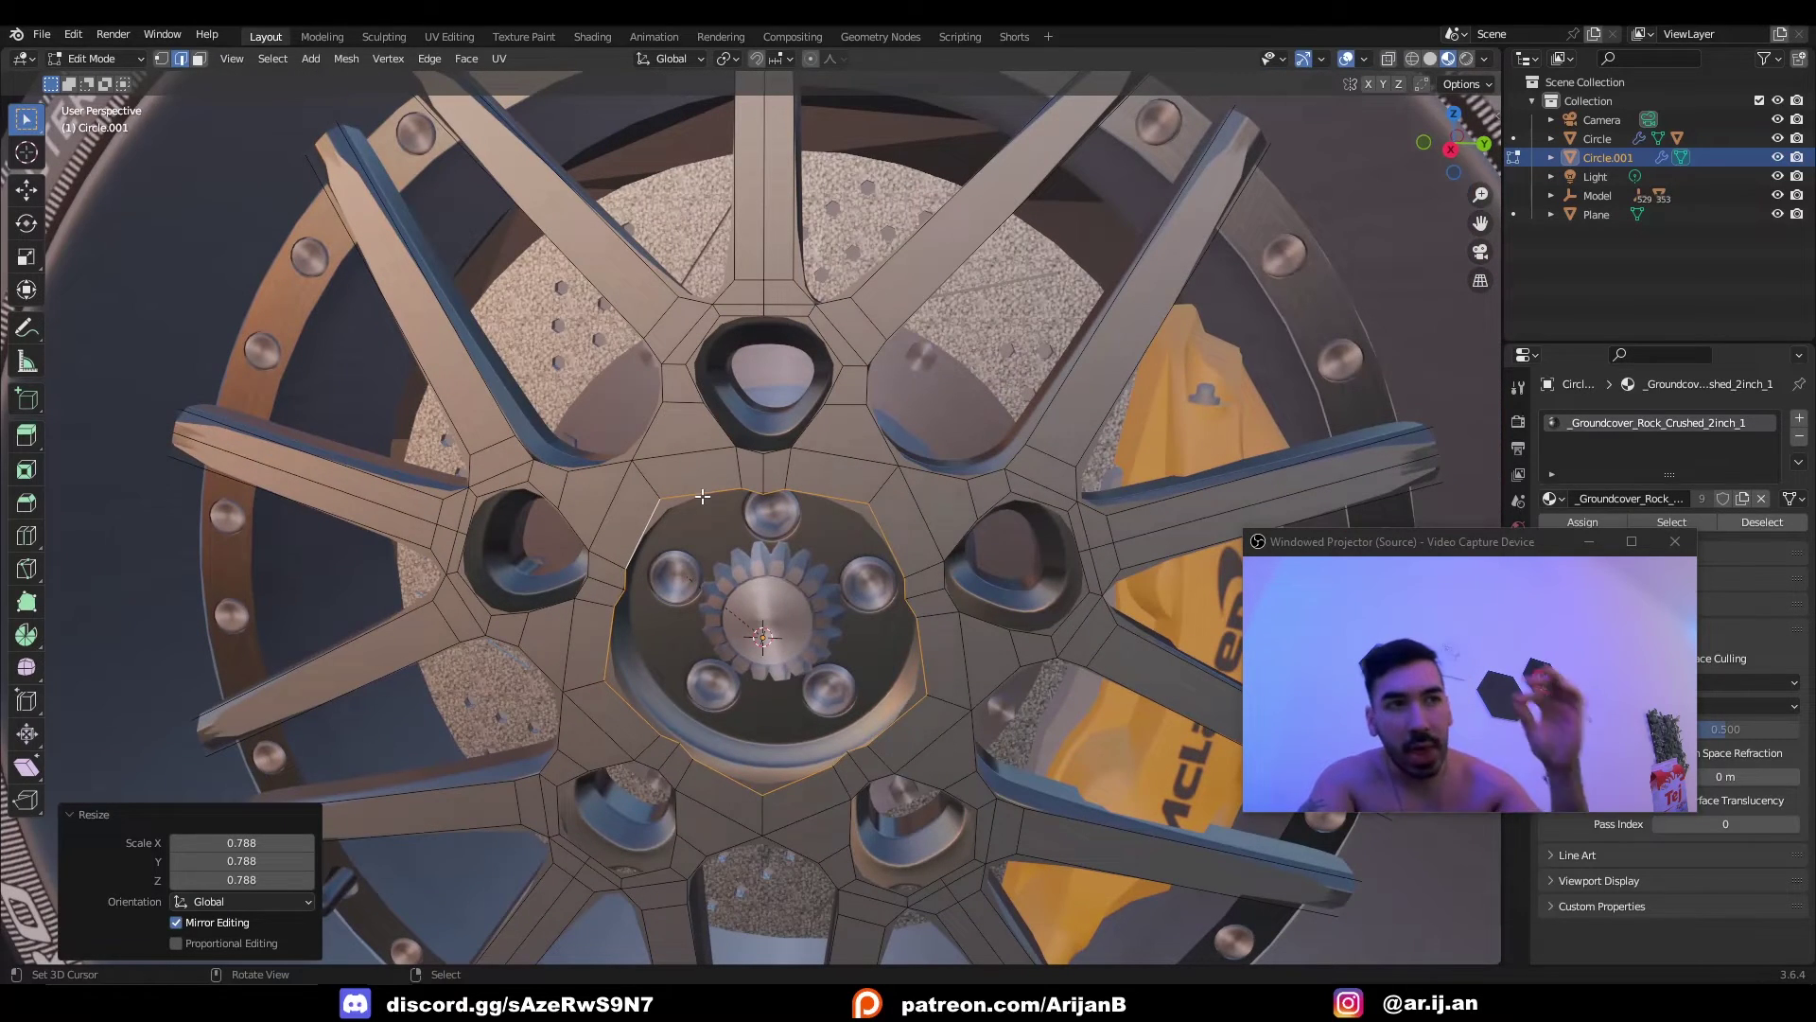
Extrude the whole flat rim mesh by -0.482 m along its normal to give the spokes depth.
{"action": "scroll", "coordinate": [700, 499], "scroll_direction": "down", "scroll_amount": 3}
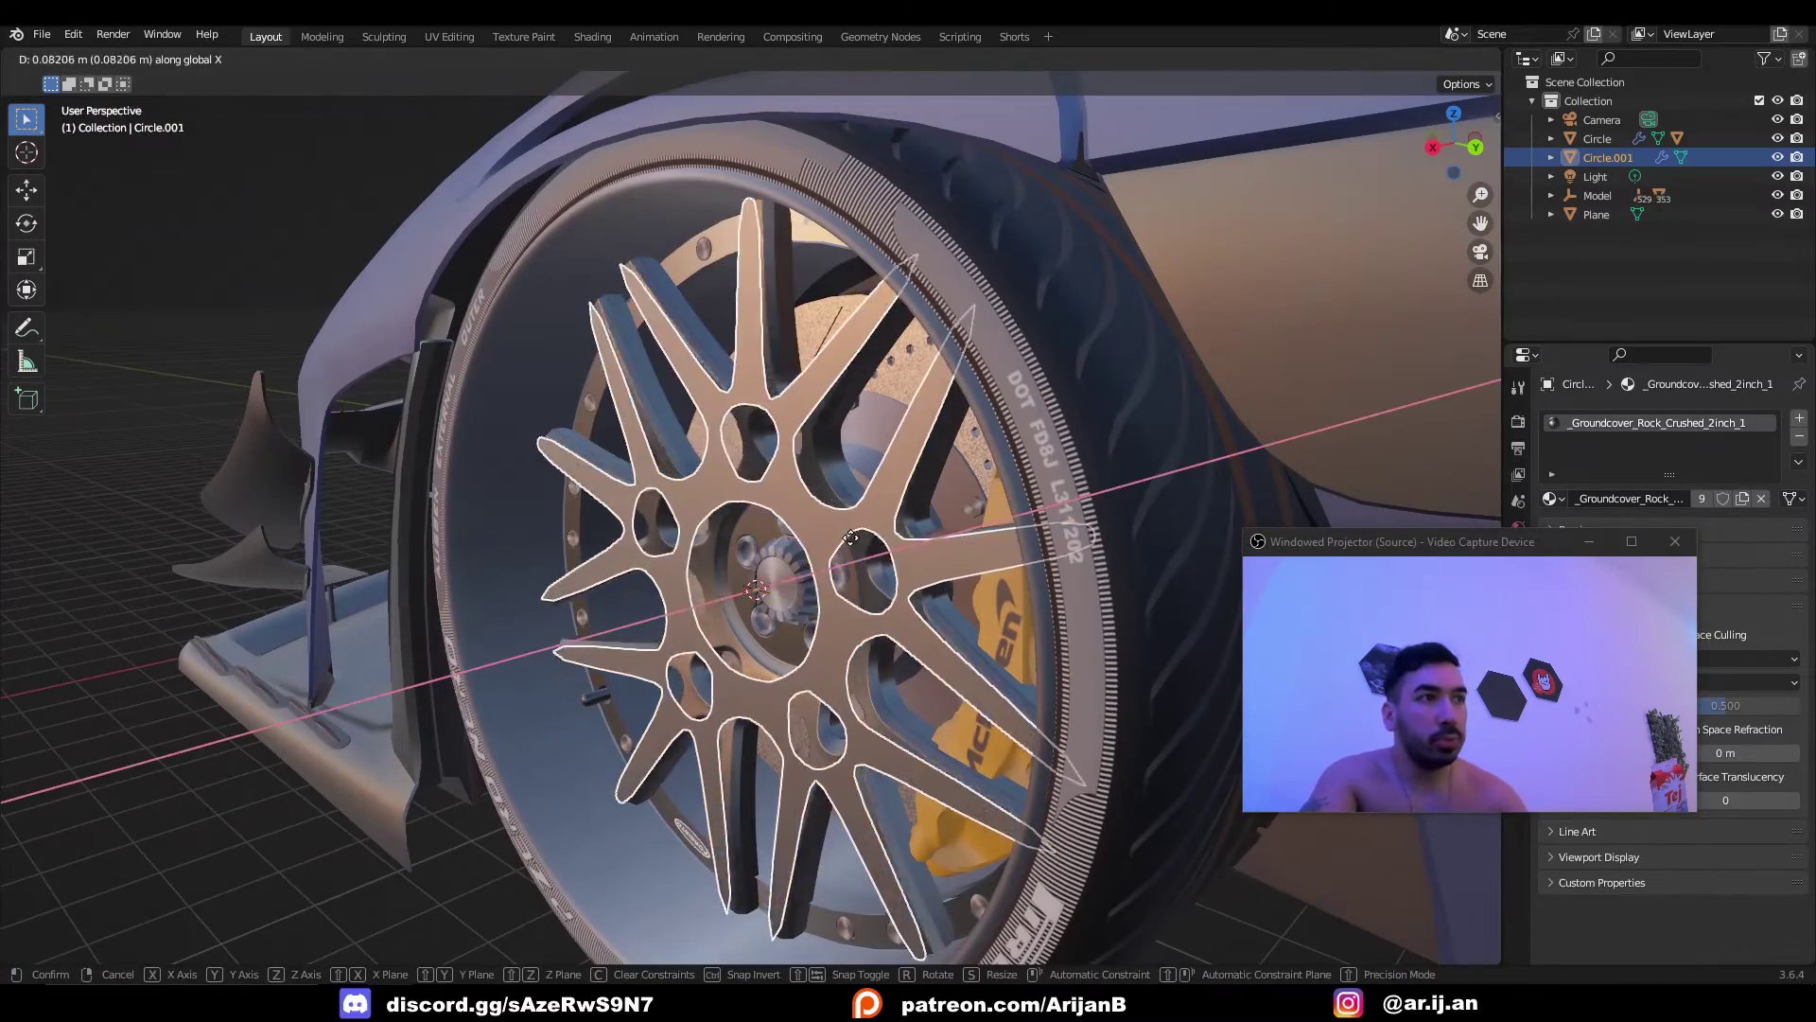
{"action": "key", "text": "a"}
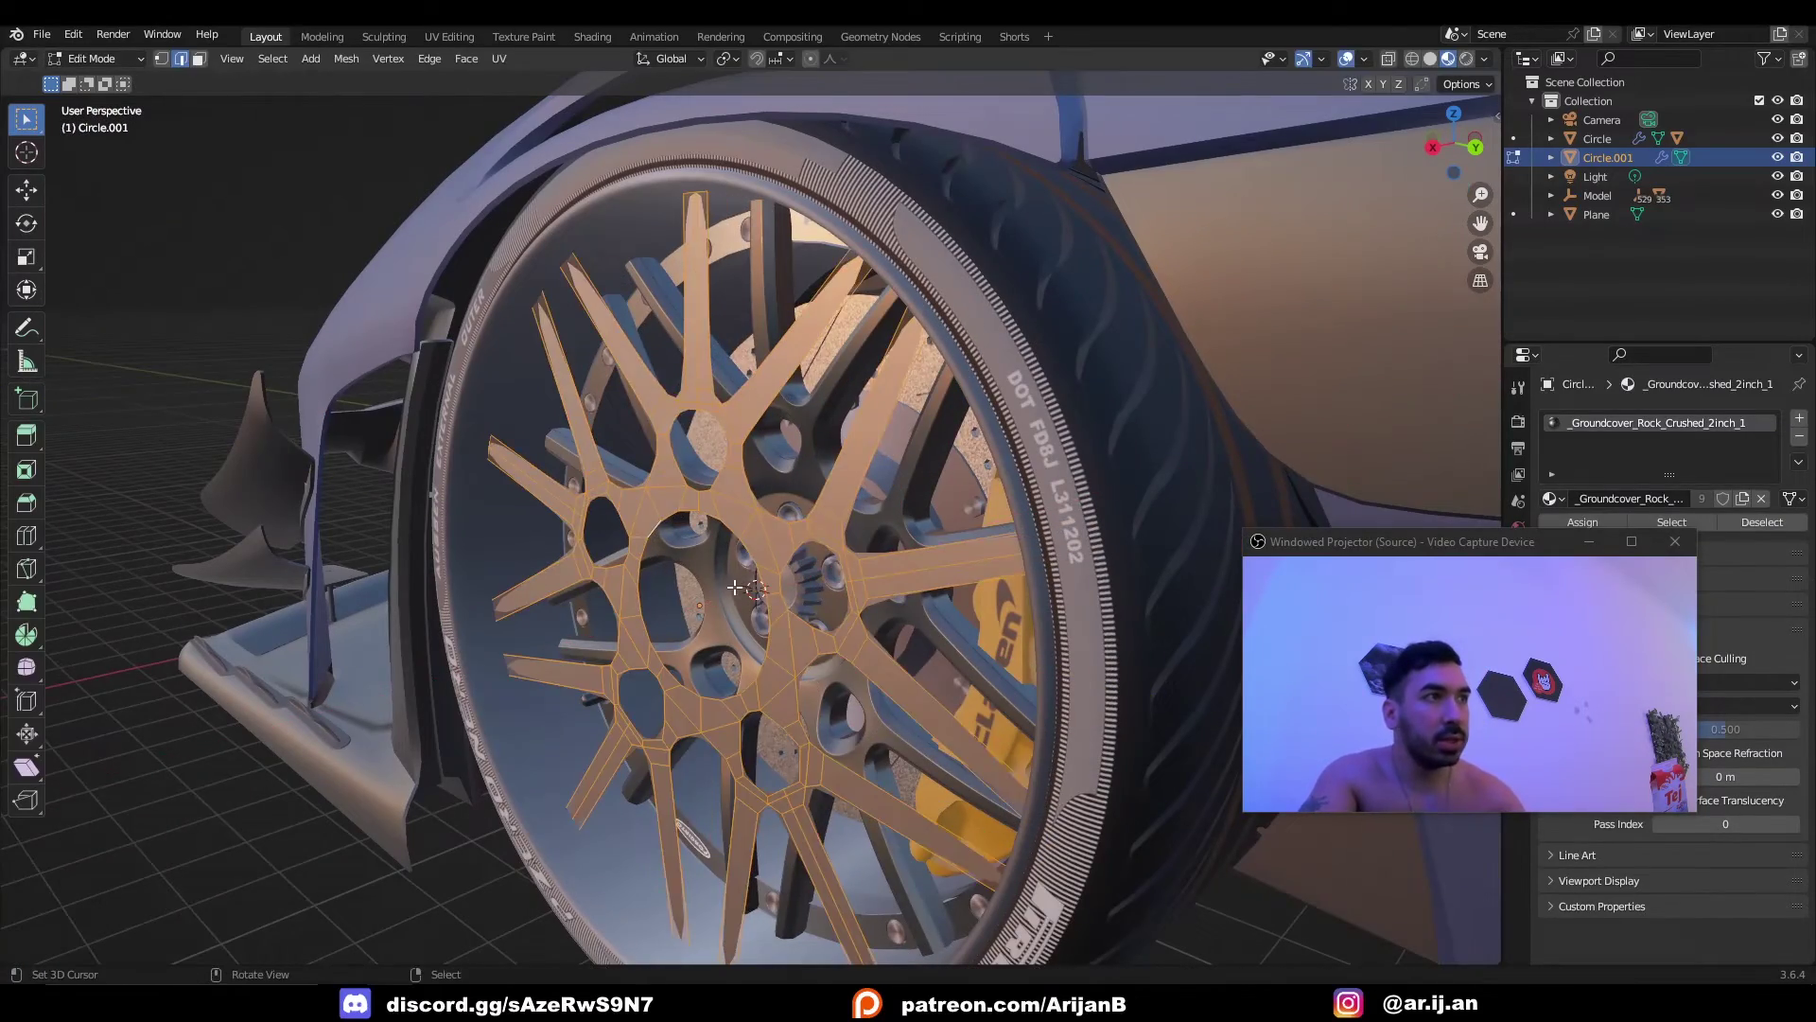
{"action": "key", "text": "e"}
{"action": "left_click", "coordinate": [731, 513]}
{"action": "key", "text": "alt+z"}
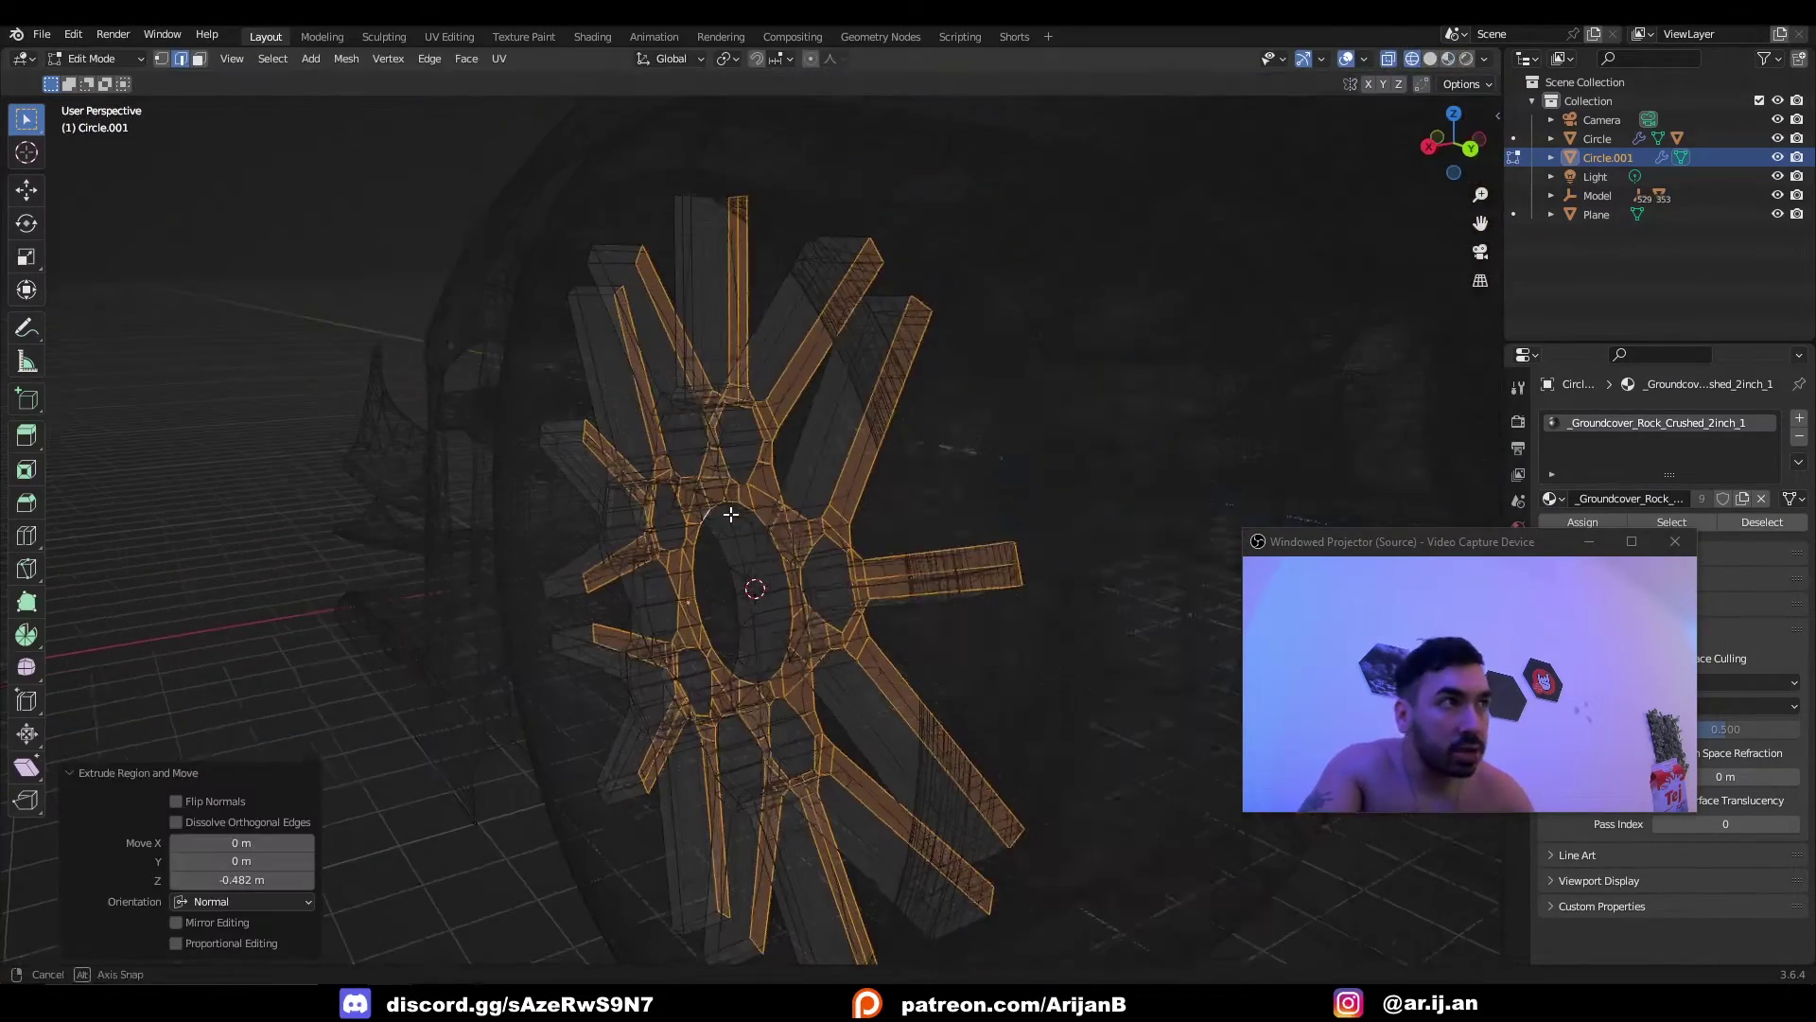
{"action": "middle_click_drag", "start_coordinate": [731, 513], "coordinate": [731, 446]}
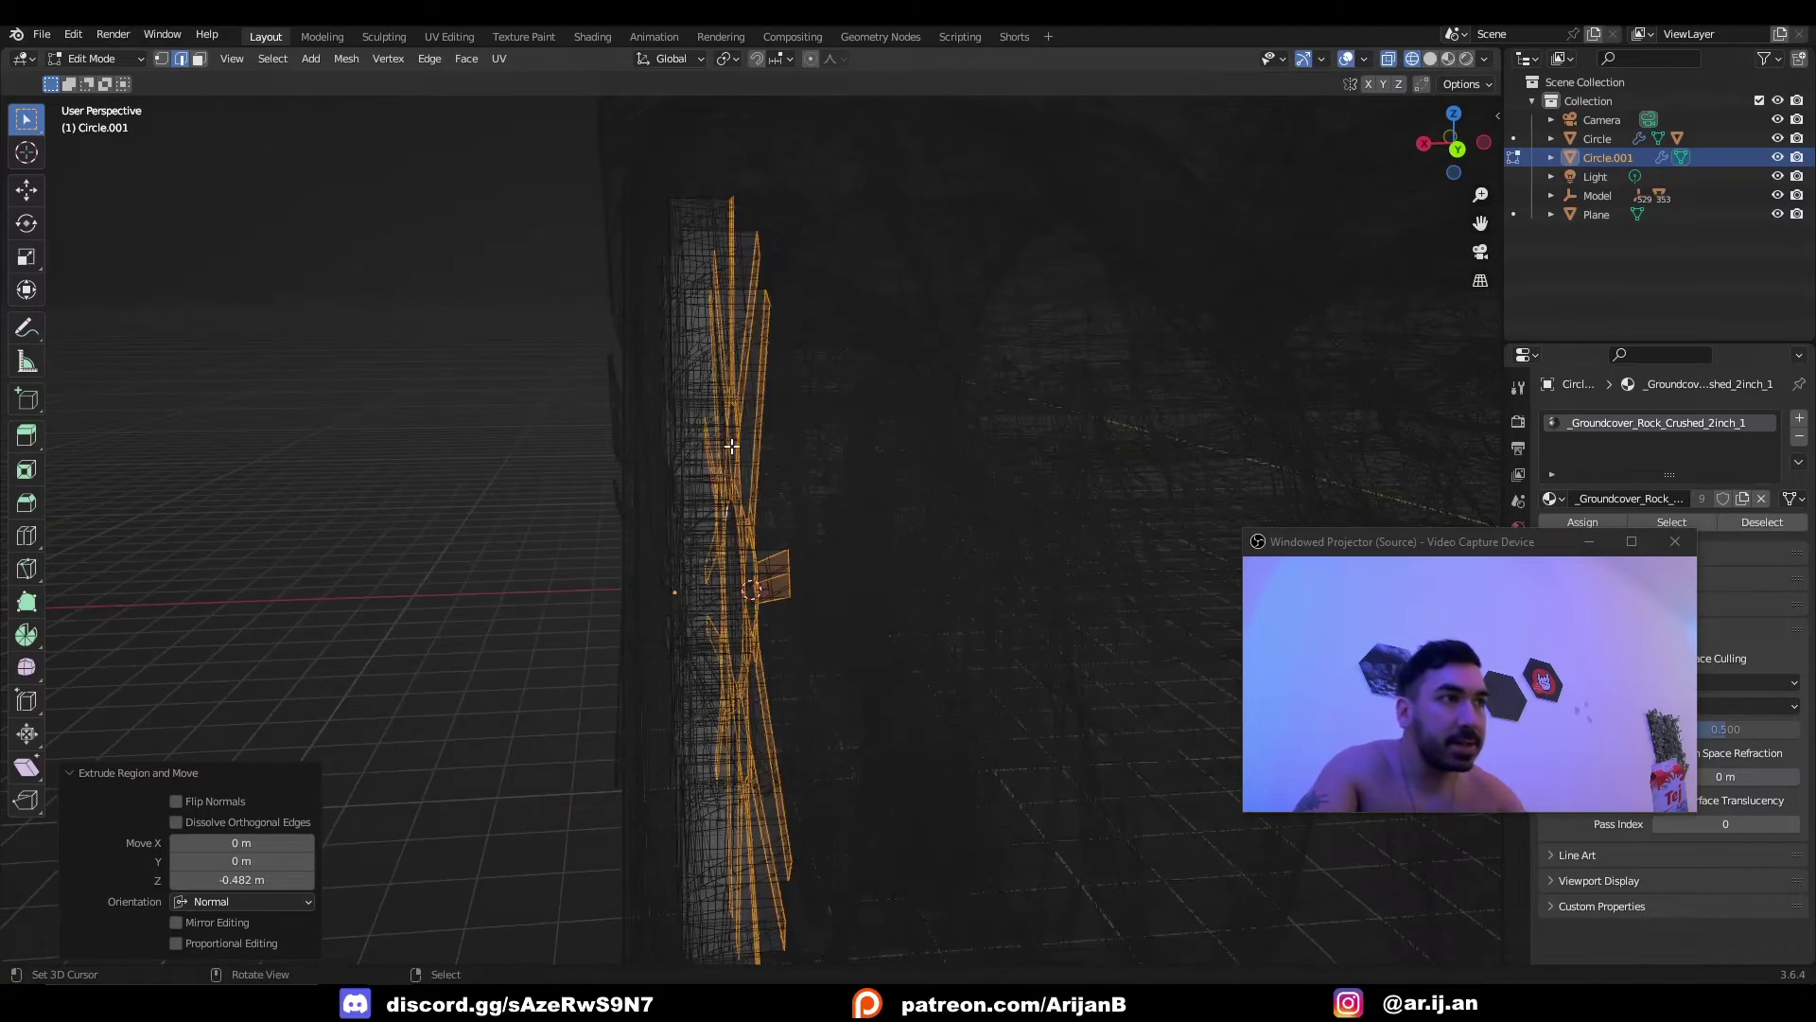
{"action": "middle_click_drag", "start_coordinate": [699, 528], "coordinate": [910, 537]}
Select the faces at the outer ends of the spokes and delete them so the spoke tips are open.
{"action": "key", "text": "3"}
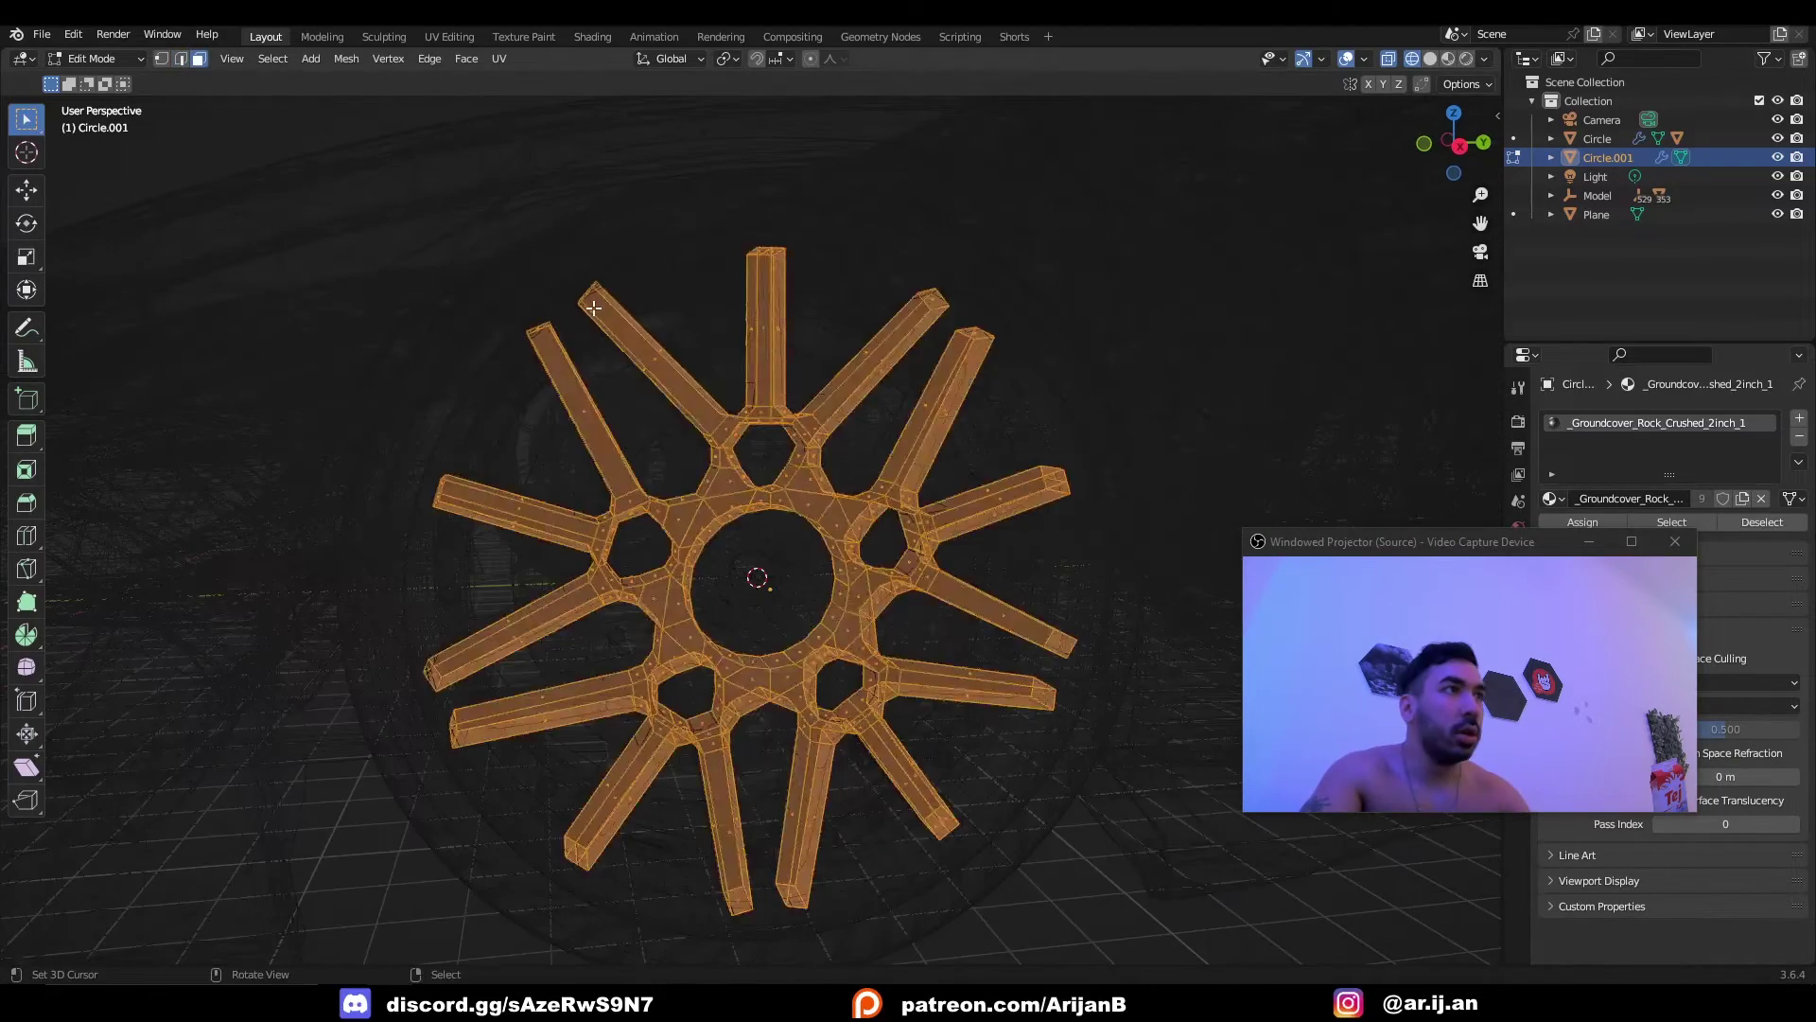
{"action": "key", "text": "alt+a"}
{"action": "key", "text": "c"}
{"action": "left_click", "coordinate": [587, 288]}
{"action": "mouse_move", "coordinate": [596, 281]}
{"action": "left_mouse_down"}
{"action": "mouse_move", "coordinate": [871, 253]}
{"action": "mouse_move", "coordinate": [1025, 411]}
{"action": "mouse_move", "coordinate": [1051, 668]}
{"action": "mouse_move", "coordinate": [908, 843]}
{"action": "mouse_move", "coordinate": [681, 888]}
{"action": "mouse_move", "coordinate": [426, 710]}
{"action": "mouse_move", "coordinate": [478, 377]}
{"action": "mouse_move", "coordinate": [544, 323]}
{"action": "left_mouse_up"}
{"action": "key", "text": "Escape"}
{"action": "key", "text": "alt+z"}
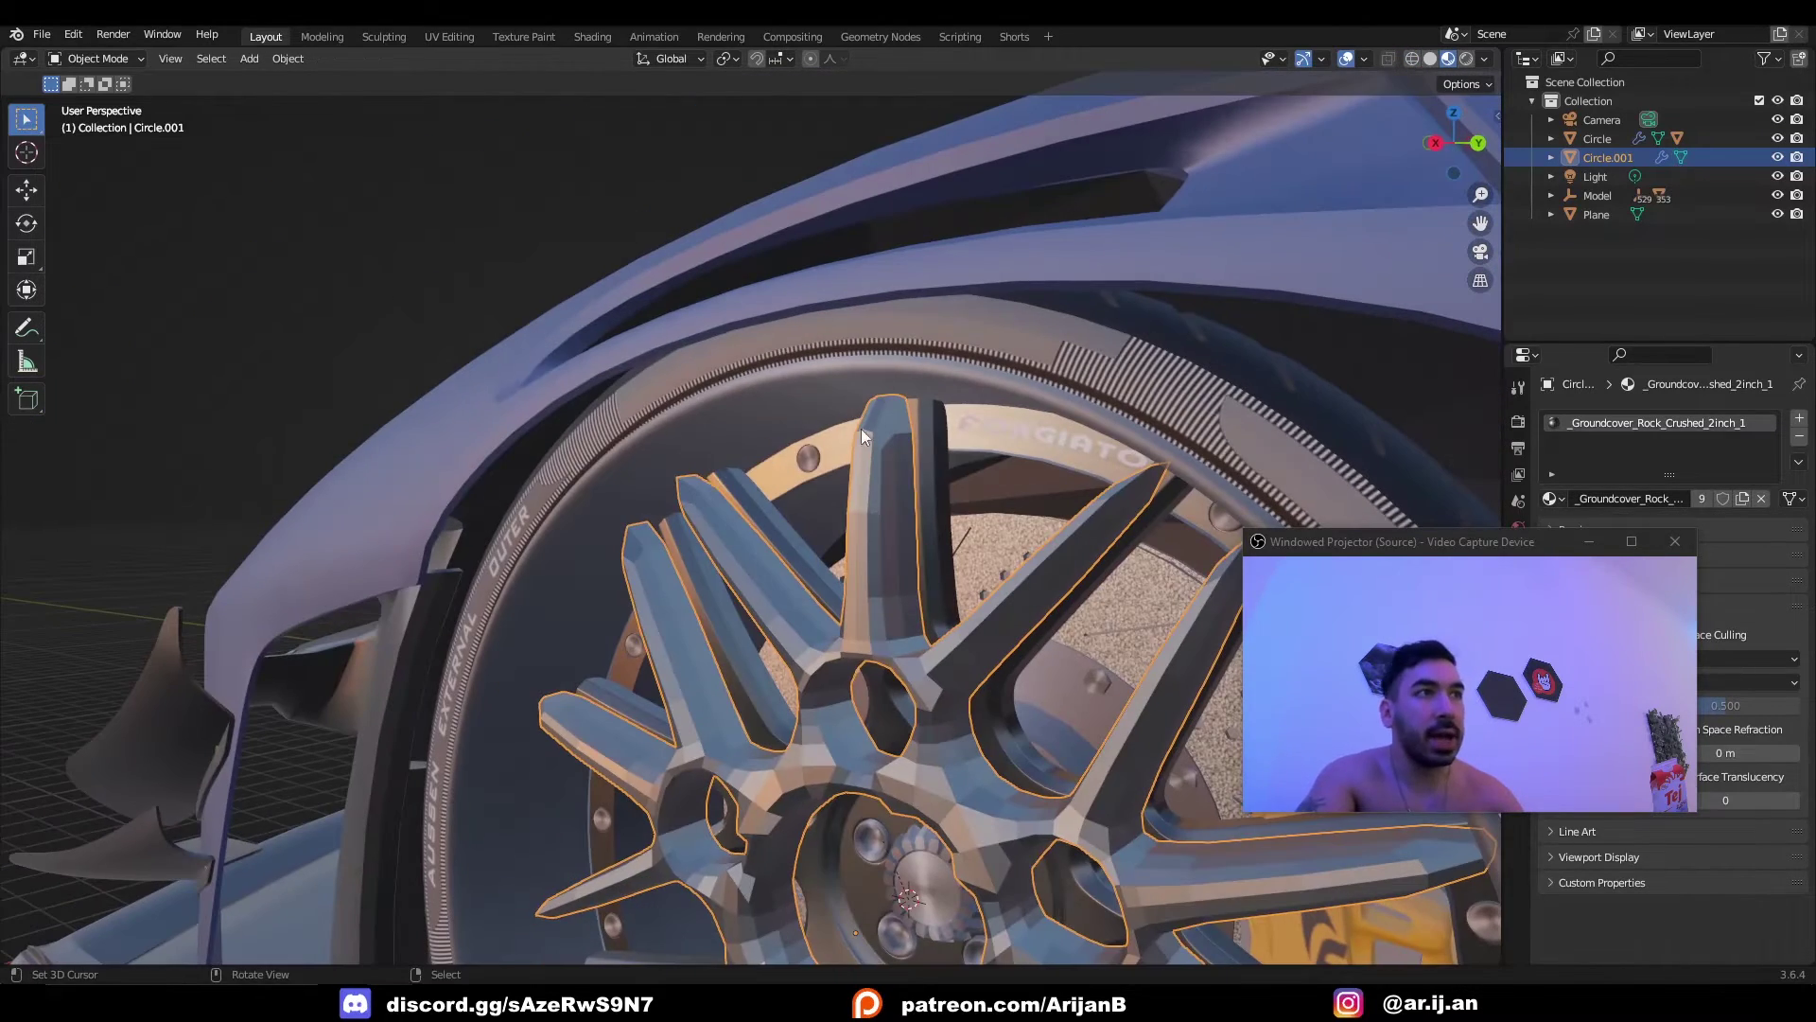
{"action": "key", "text": "Tab"}
{"action": "key", "text": "x"}
{"action": "left_click", "coordinate": [928, 437]}
{"action": "middle_click_drag", "start_coordinate": [852, 468], "coordinate": [931, 446]}
{"action": "key", "text": "Tab"}
{"action": "middle_click_drag", "start_coordinate": [698, 462], "coordinate": [815, 384]}
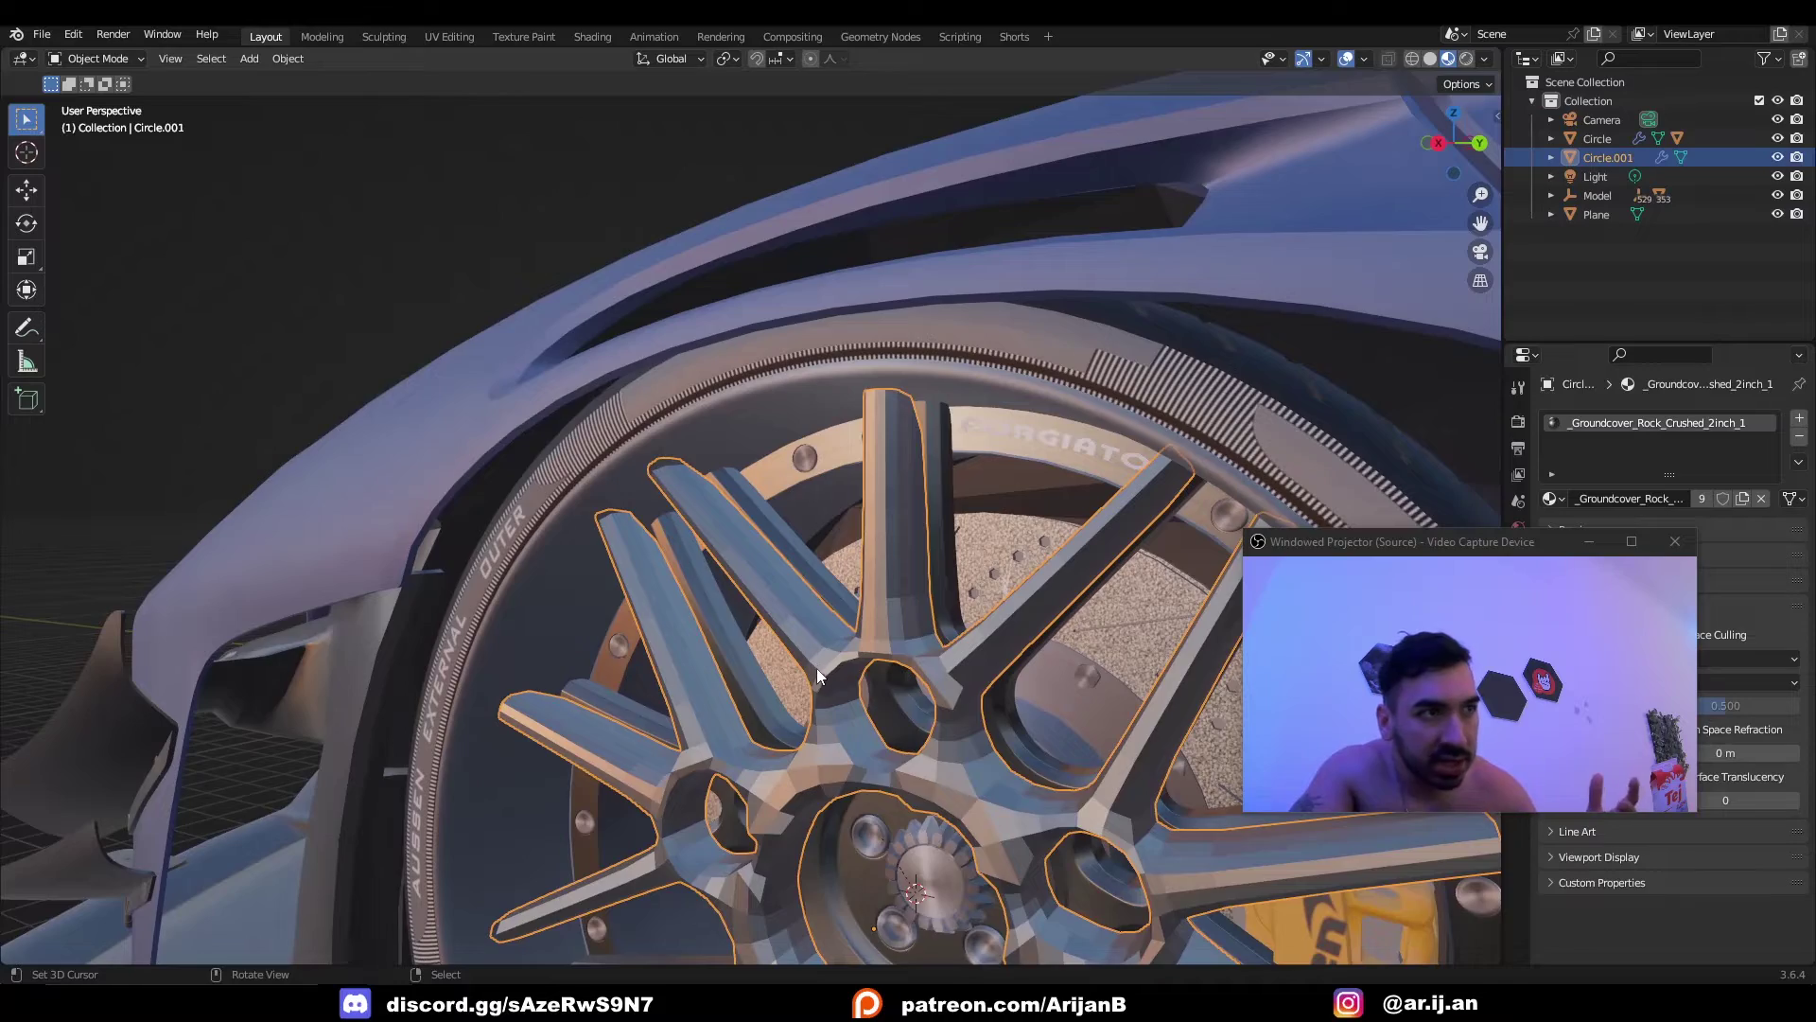
Apply smooth shading to the rim object.
{"action": "left_click", "coordinate": [288, 58]}
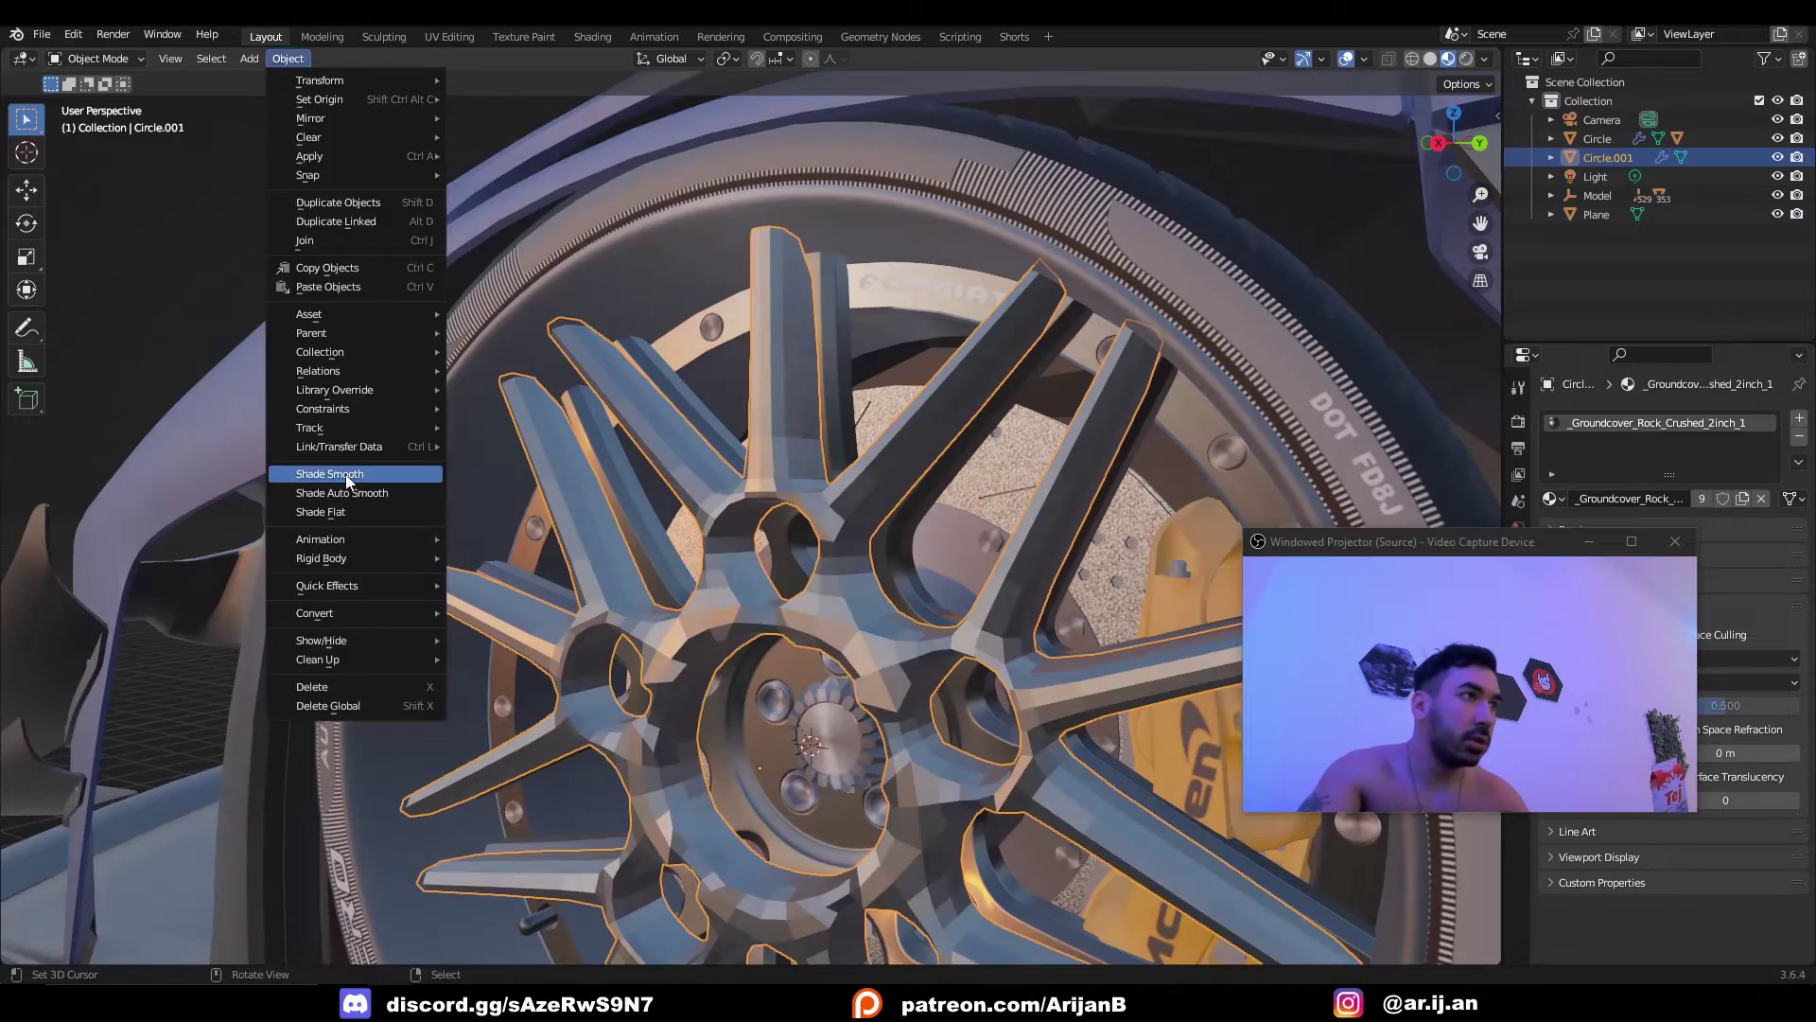
{"action": "left_click", "coordinate": [333, 473]}
{"action": "middle_click_drag", "start_coordinate": [738, 620], "coordinate": [797, 620]}
Merge the rim's vertices by a distance of 0.0001 m and recalculate its normals outward.
{"action": "key", "text": "Tab"}
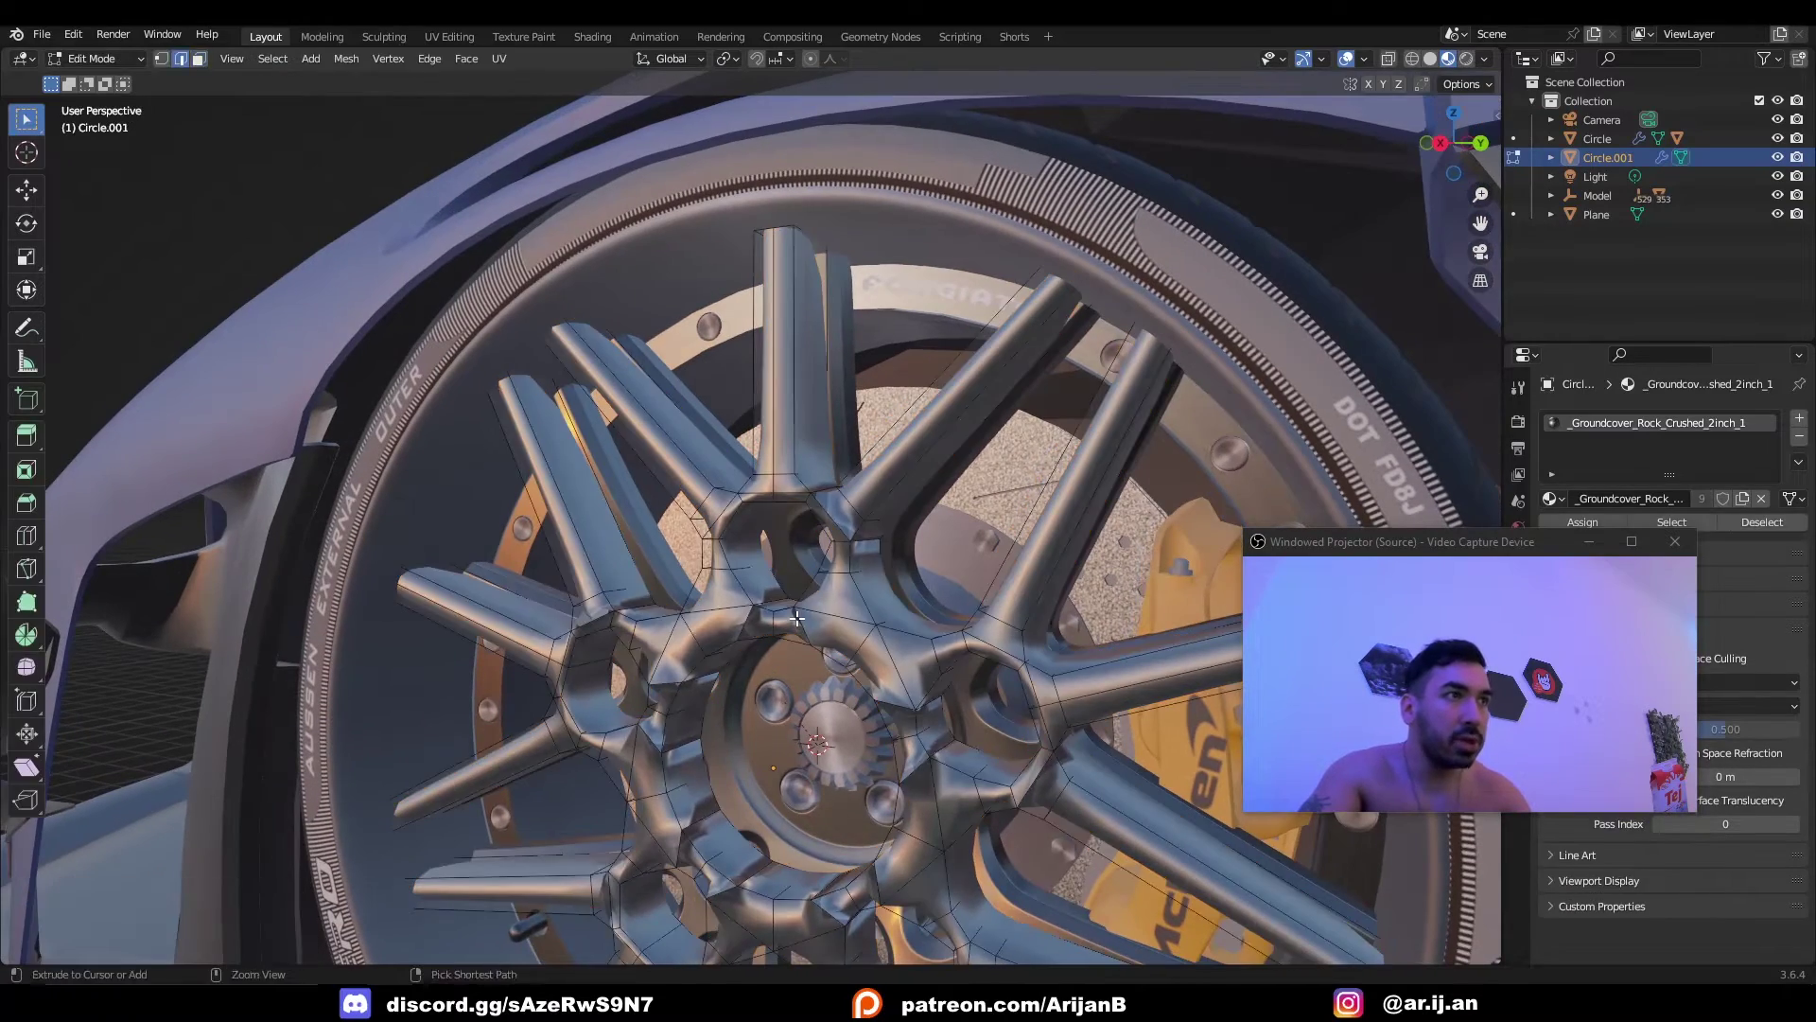
{"action": "key", "text": "m"}
{"action": "key", "text": "b"}
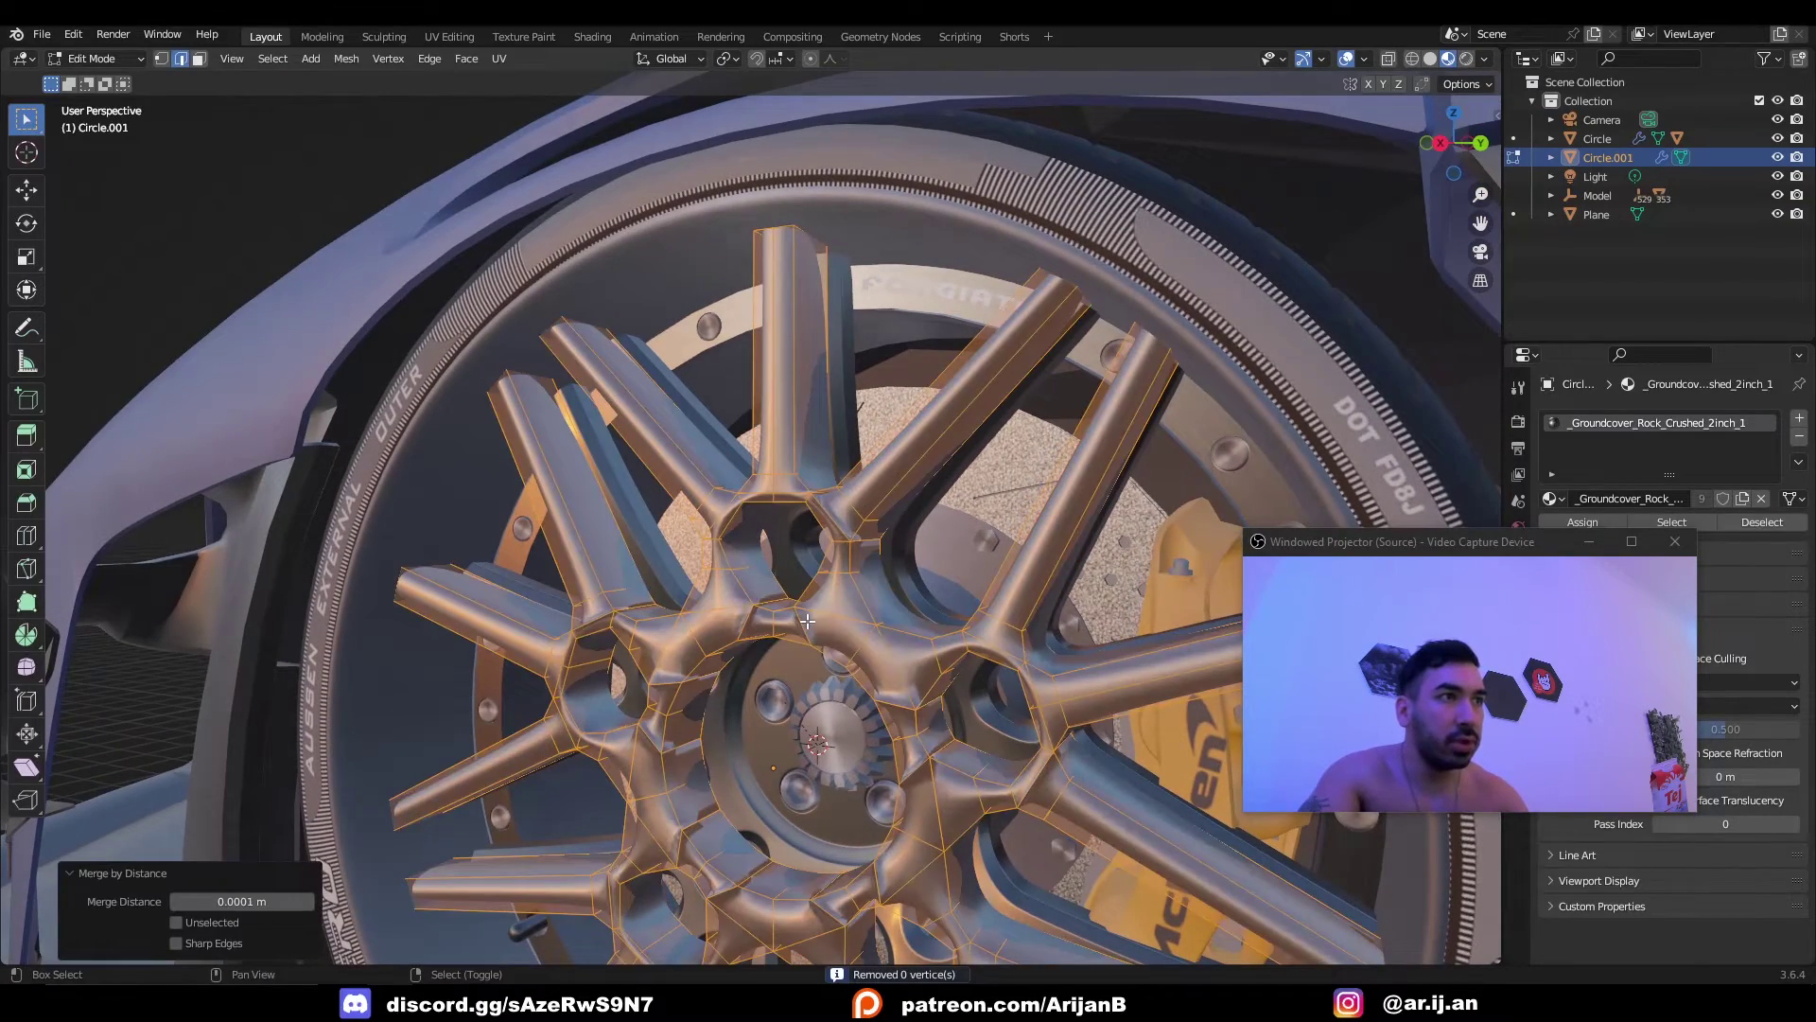
{"action": "key", "text": "shift+n"}
{"action": "middle_click_drag", "start_coordinate": [807, 621], "coordinate": [826, 554]}
{"action": "key", "text": "Tab"}
{"action": "key", "text": "shift+z"}
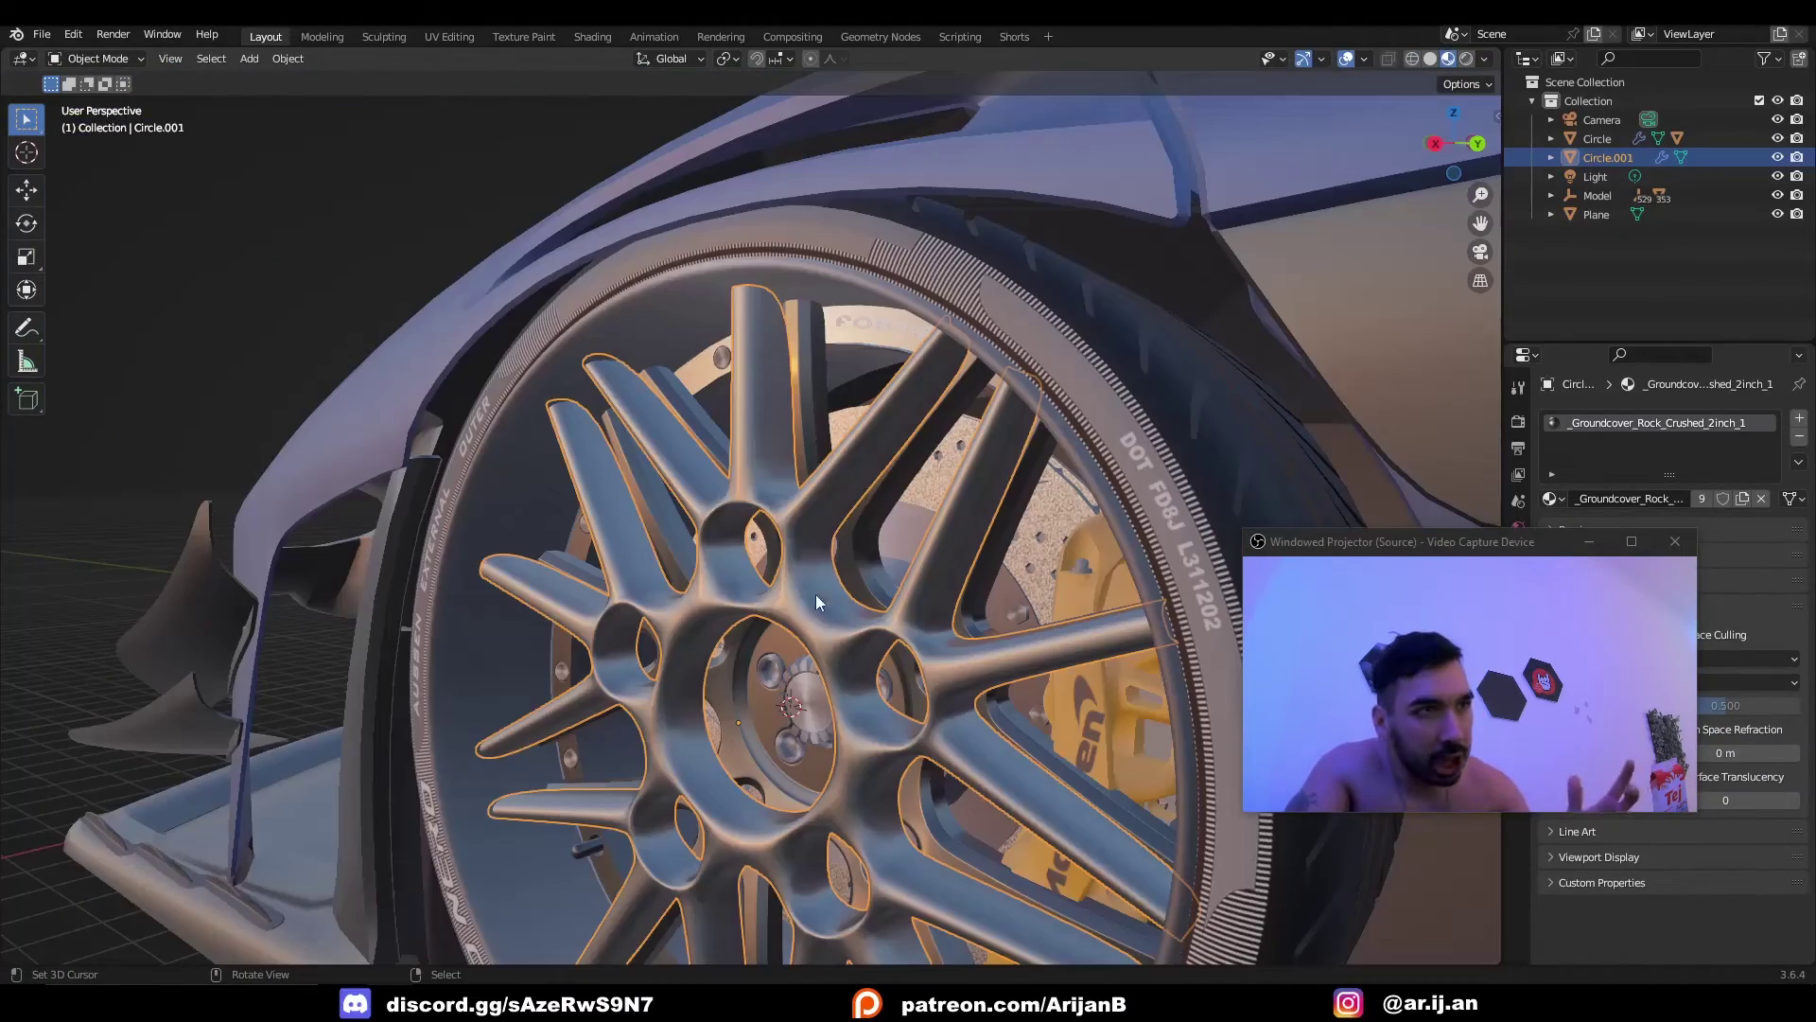
Select the front outline edges of the spokes and holes through similar face angles and bevel them 0.0501 m wide.
{"action": "key", "text": "Tab"}
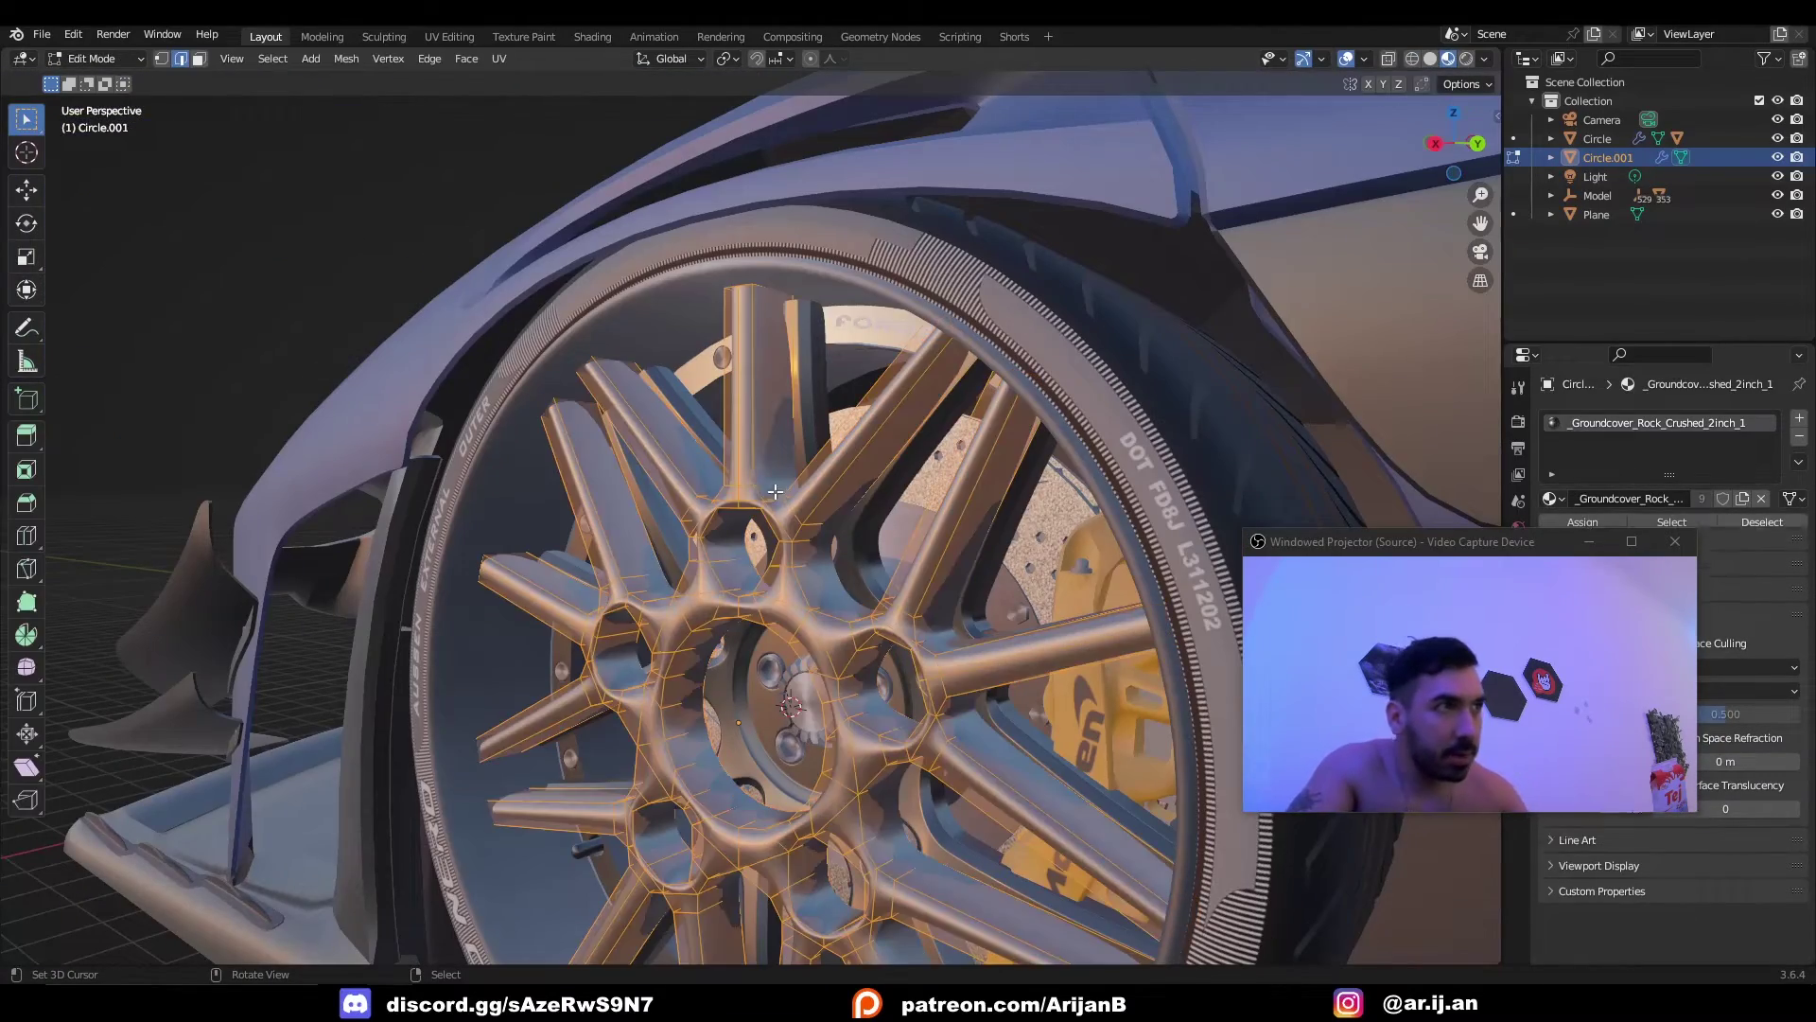
{"action": "right_click", "coordinate": [774, 454], "text": "alt"}
{"action": "middle_click_drag", "start_coordinate": [757, 456], "coordinate": [795, 502]}
{"action": "scroll", "coordinate": [856, 577], "scroll_direction": "up", "scroll_amount": 2}
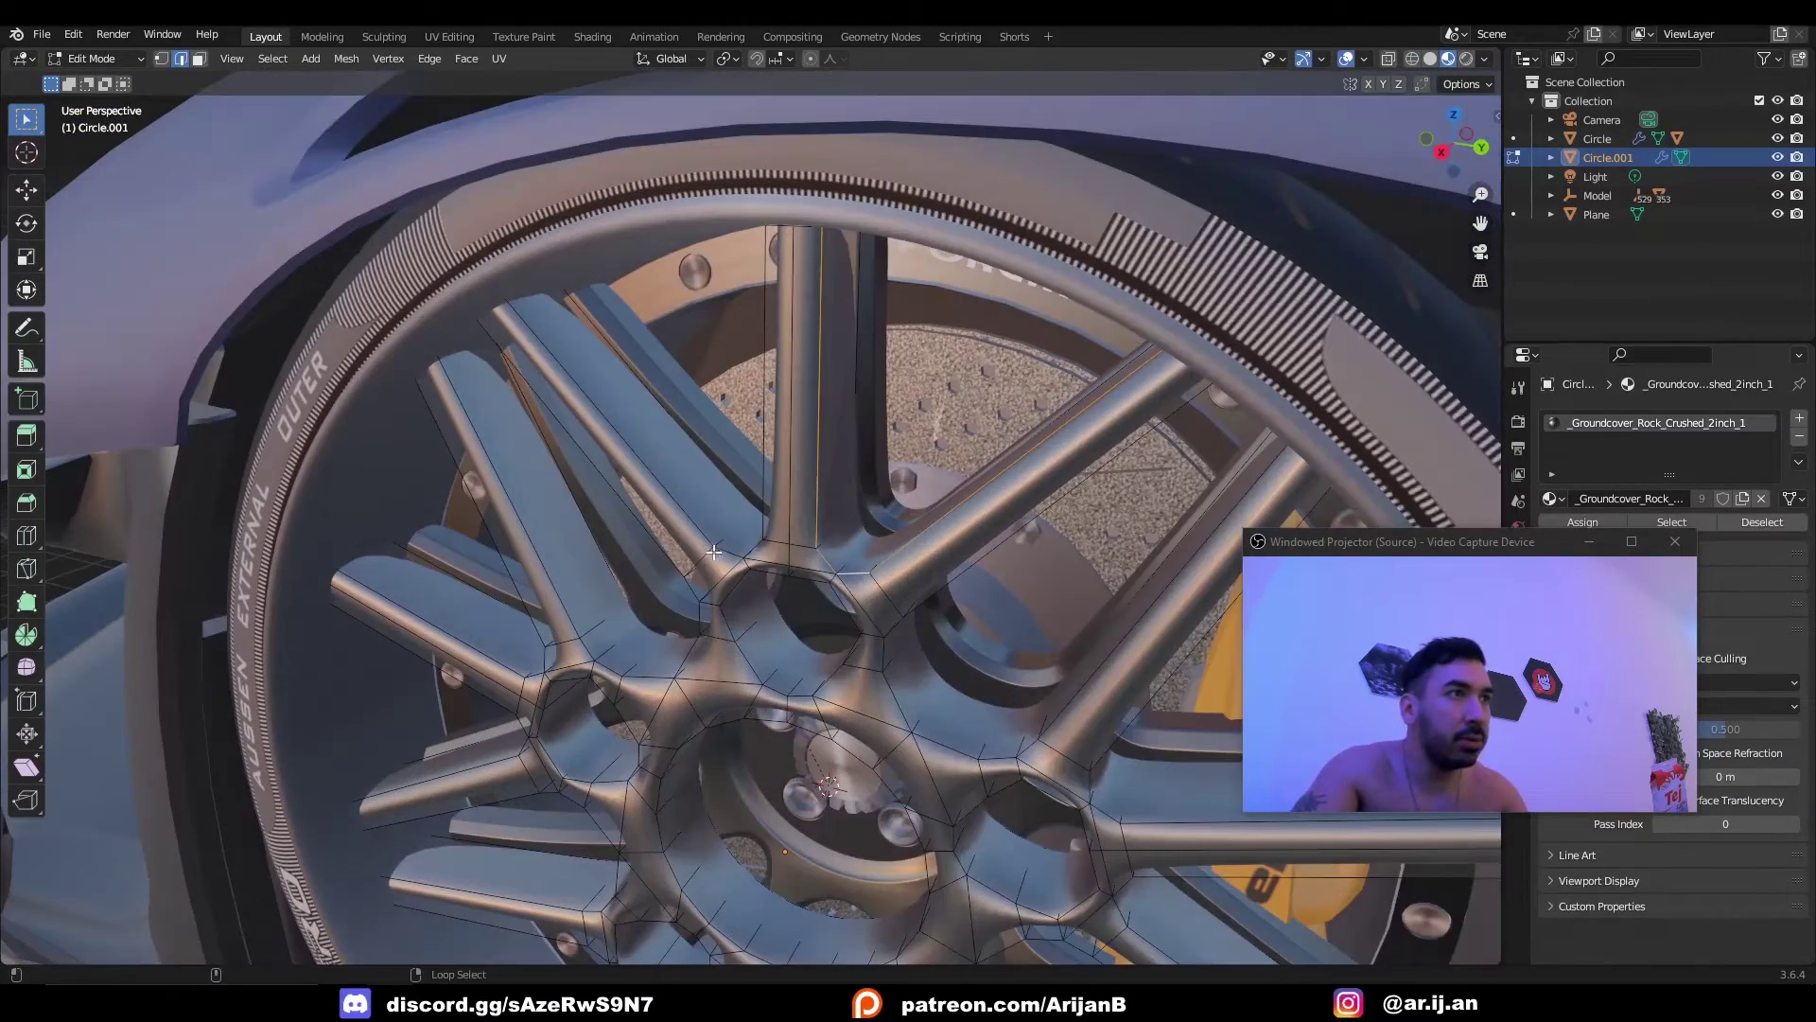
{"action": "key", "text": "shift+z"}
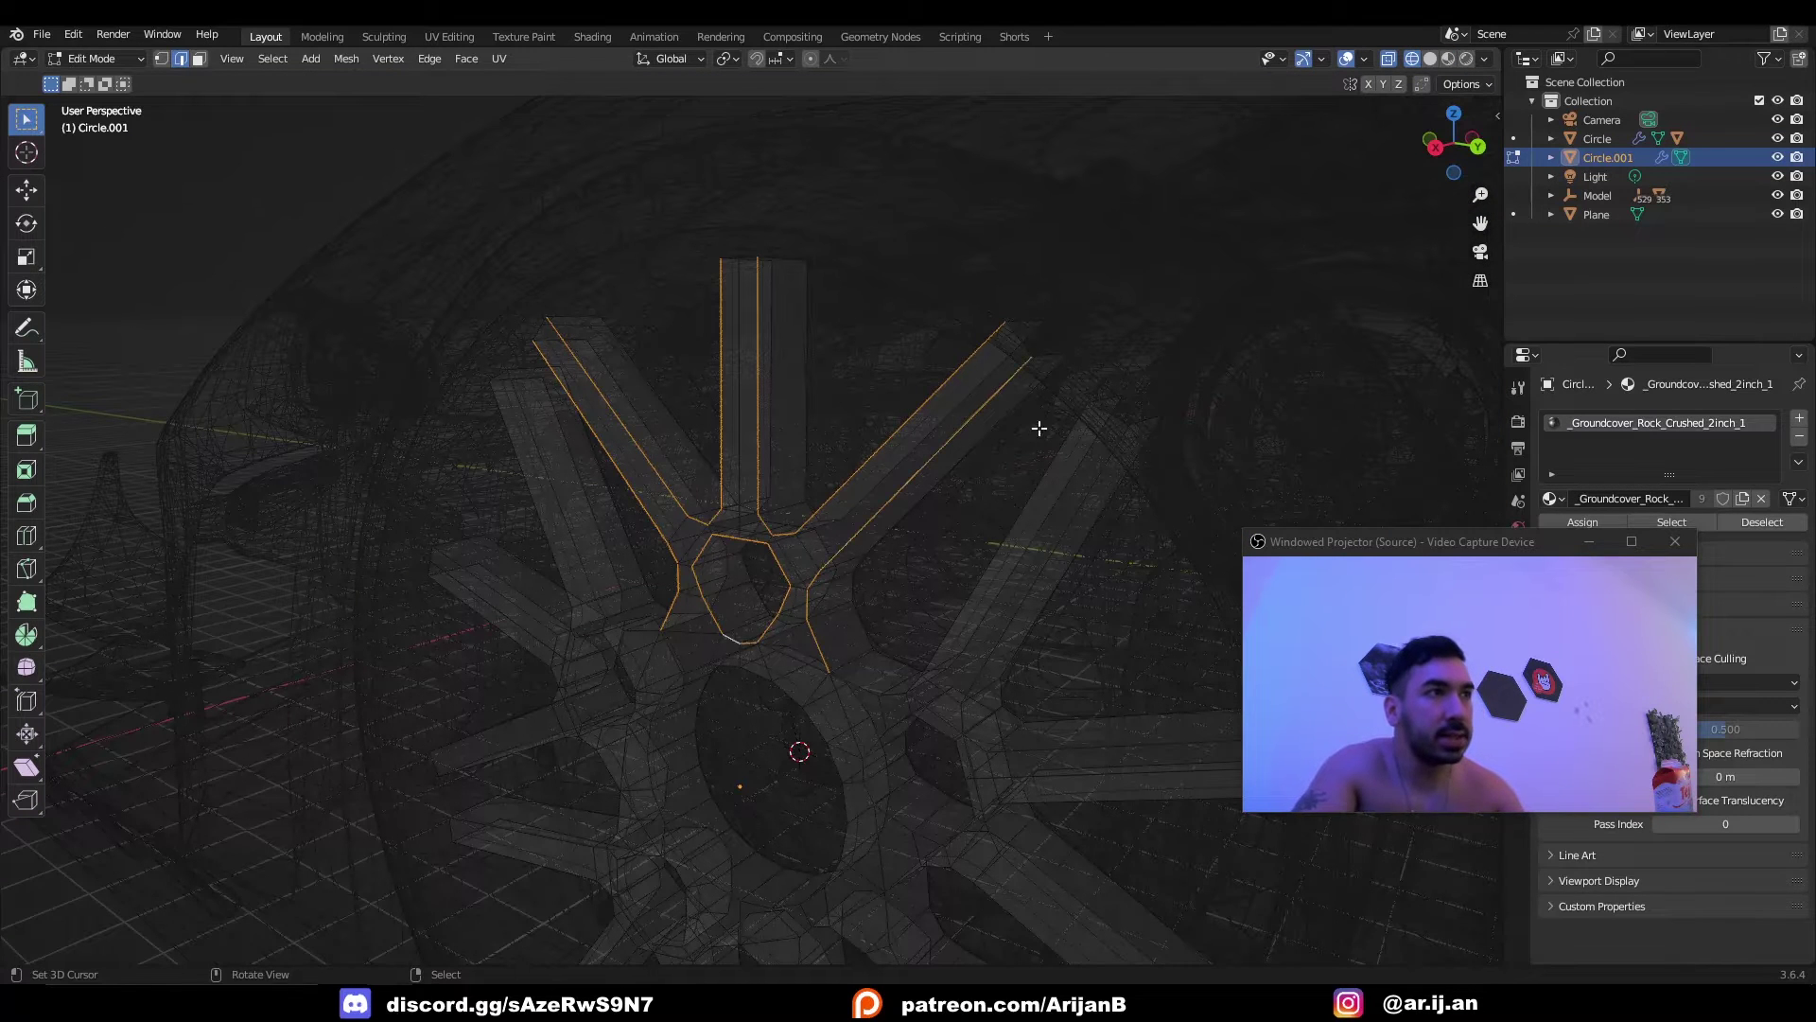
{"action": "middle_click_drag", "start_coordinate": [1039, 427], "coordinate": [808, 539]}
{"action": "key", "text": "shift+g"}
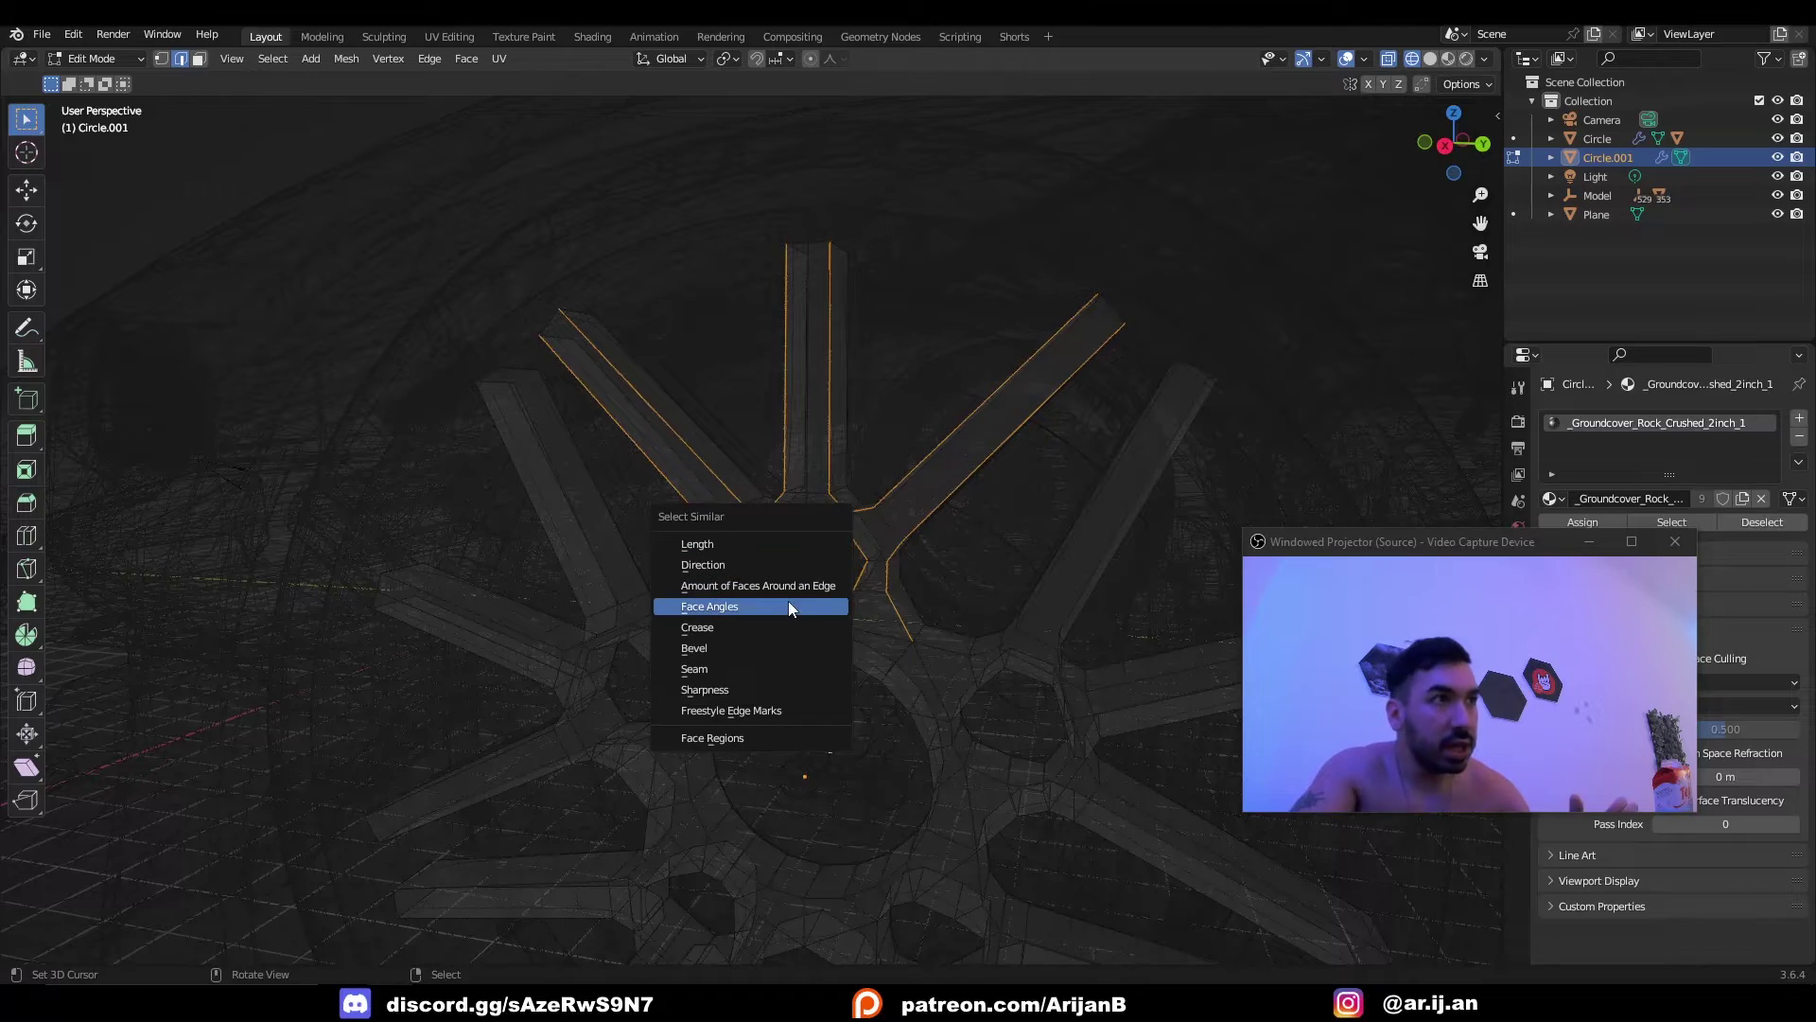
{"action": "left_click", "coordinate": [766, 611]}
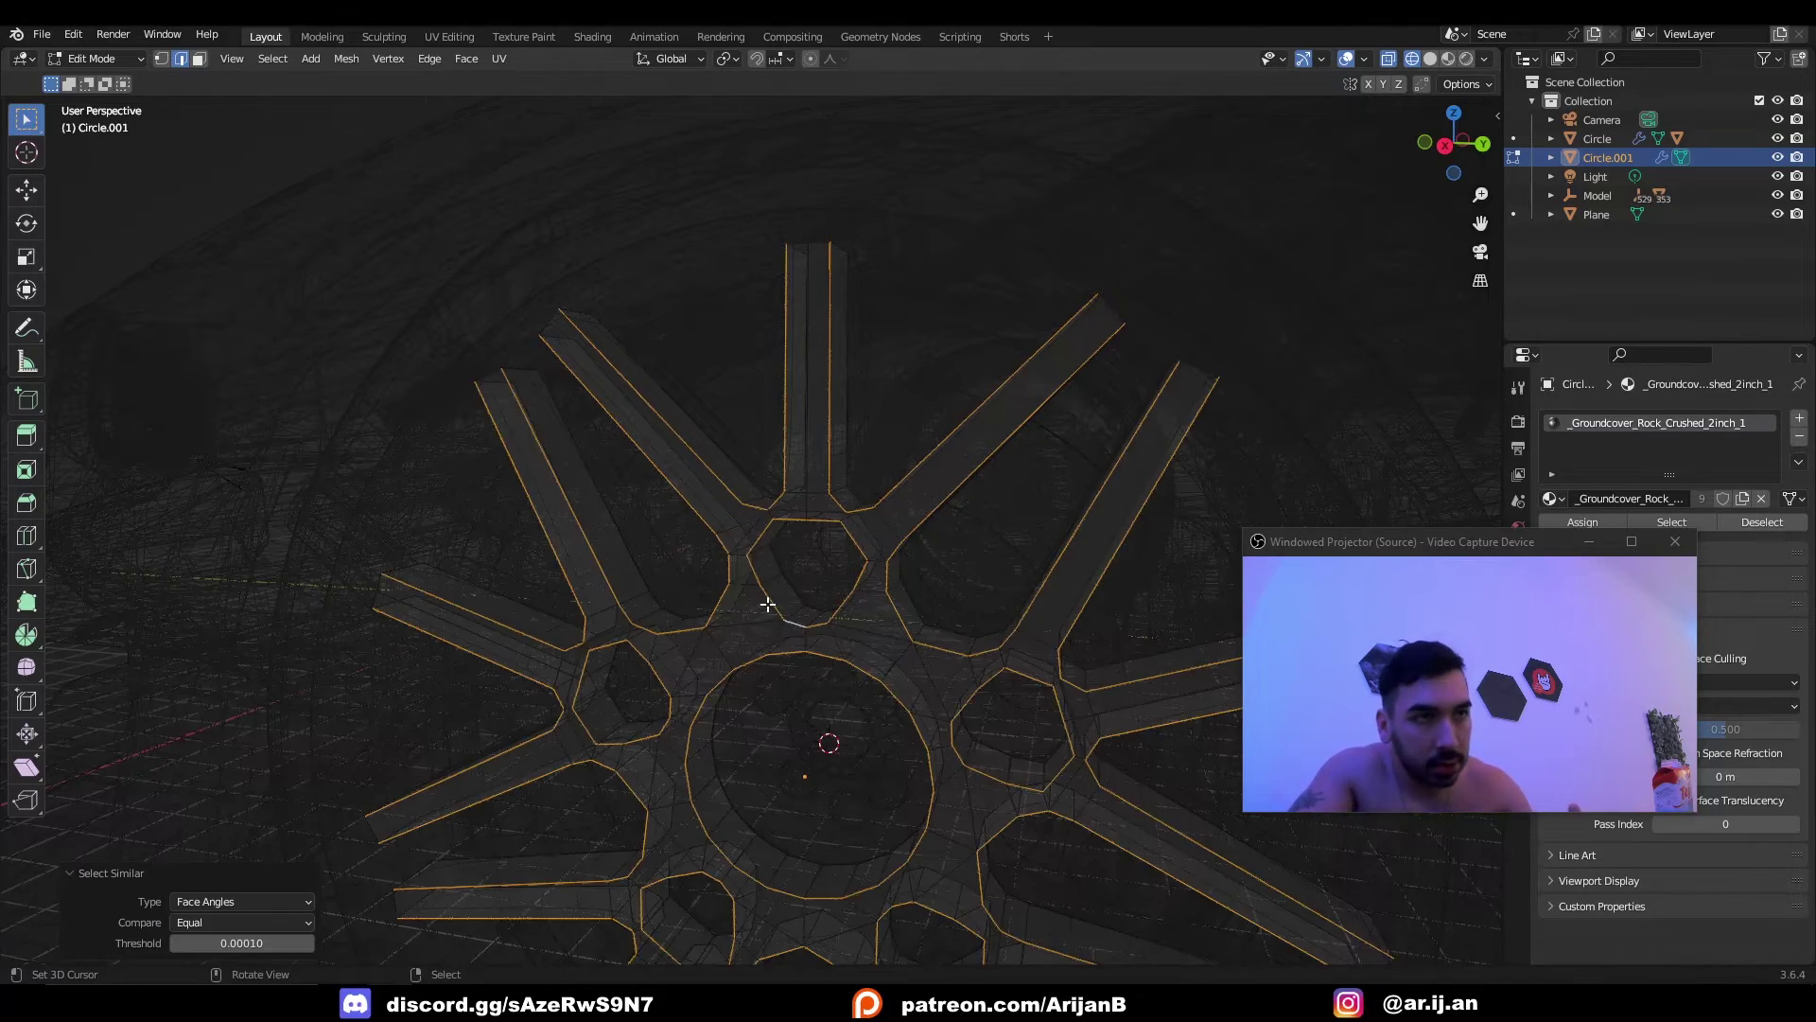
{"action": "scroll", "coordinate": [768, 604], "scroll_direction": "down", "scroll_amount": 2}
{"action": "middle_click_drag", "start_coordinate": [768, 604], "coordinate": [819, 577]}
{"action": "middle_click_drag", "start_coordinate": [729, 716], "coordinate": [701, 553]}
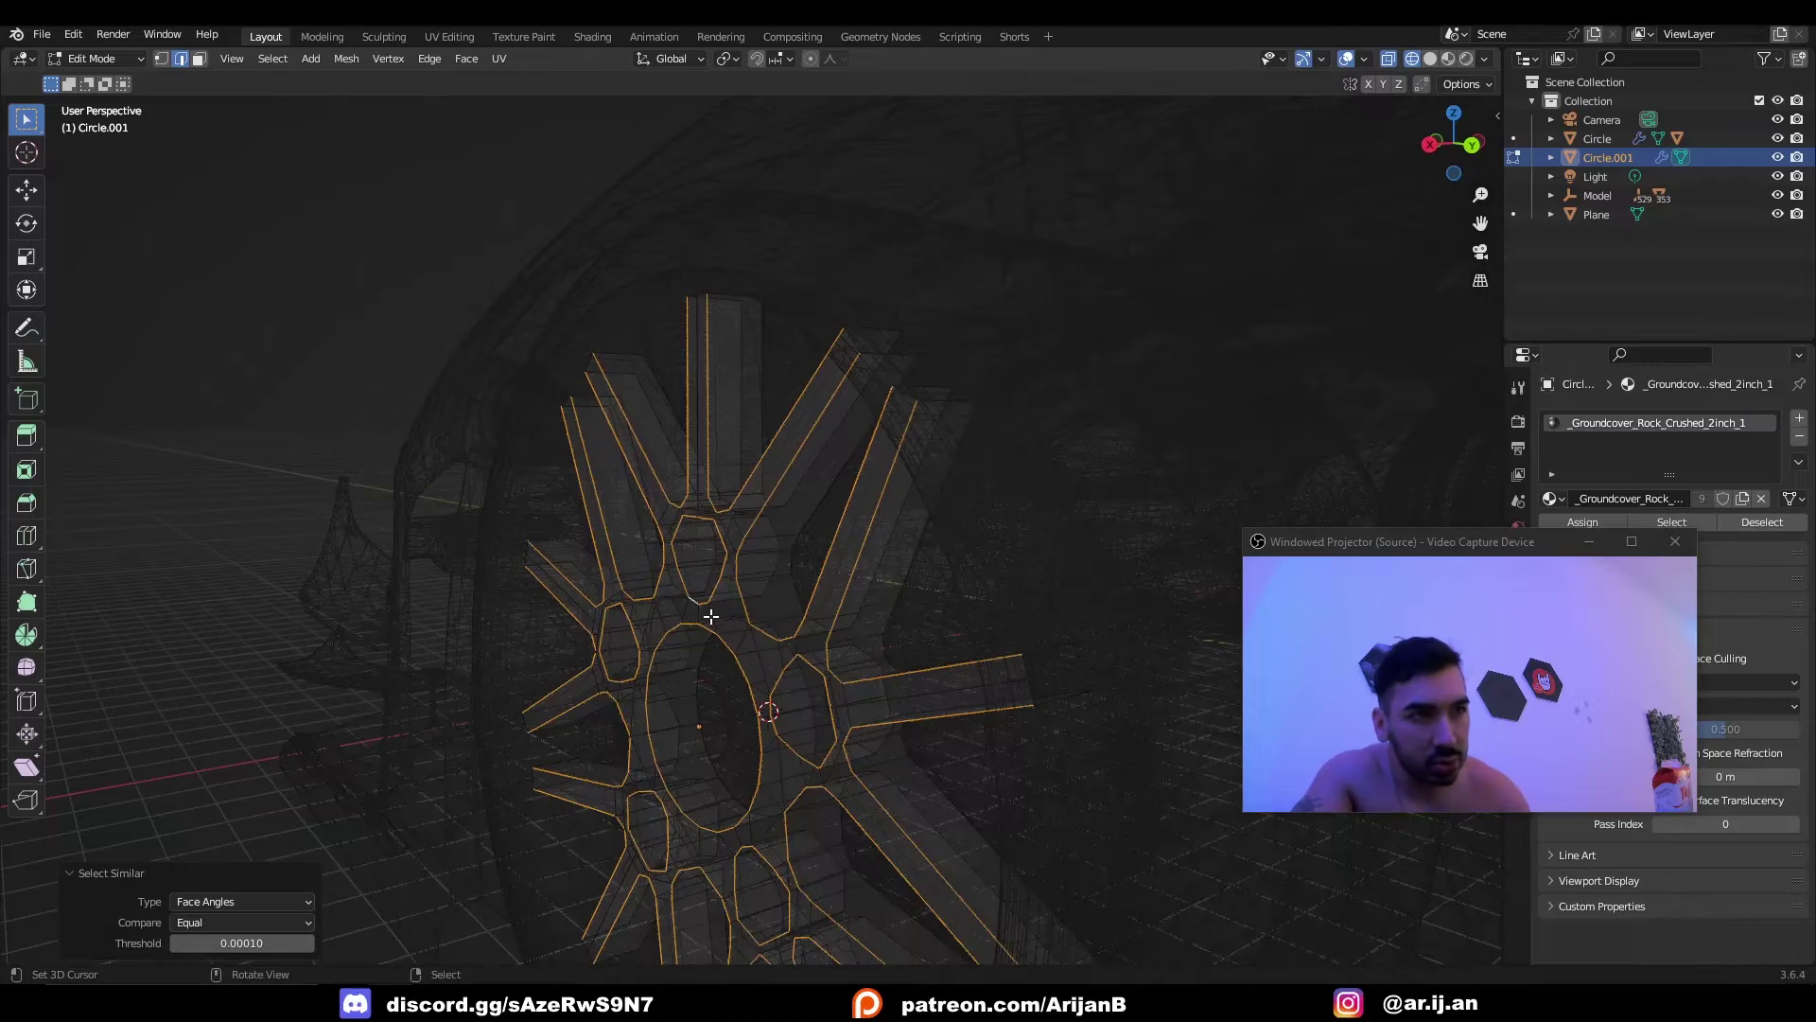
{"action": "scroll", "coordinate": [823, 576], "scroll_direction": "up", "scroll_amount": 4}
{"action": "key", "text": "ctrl+b"}
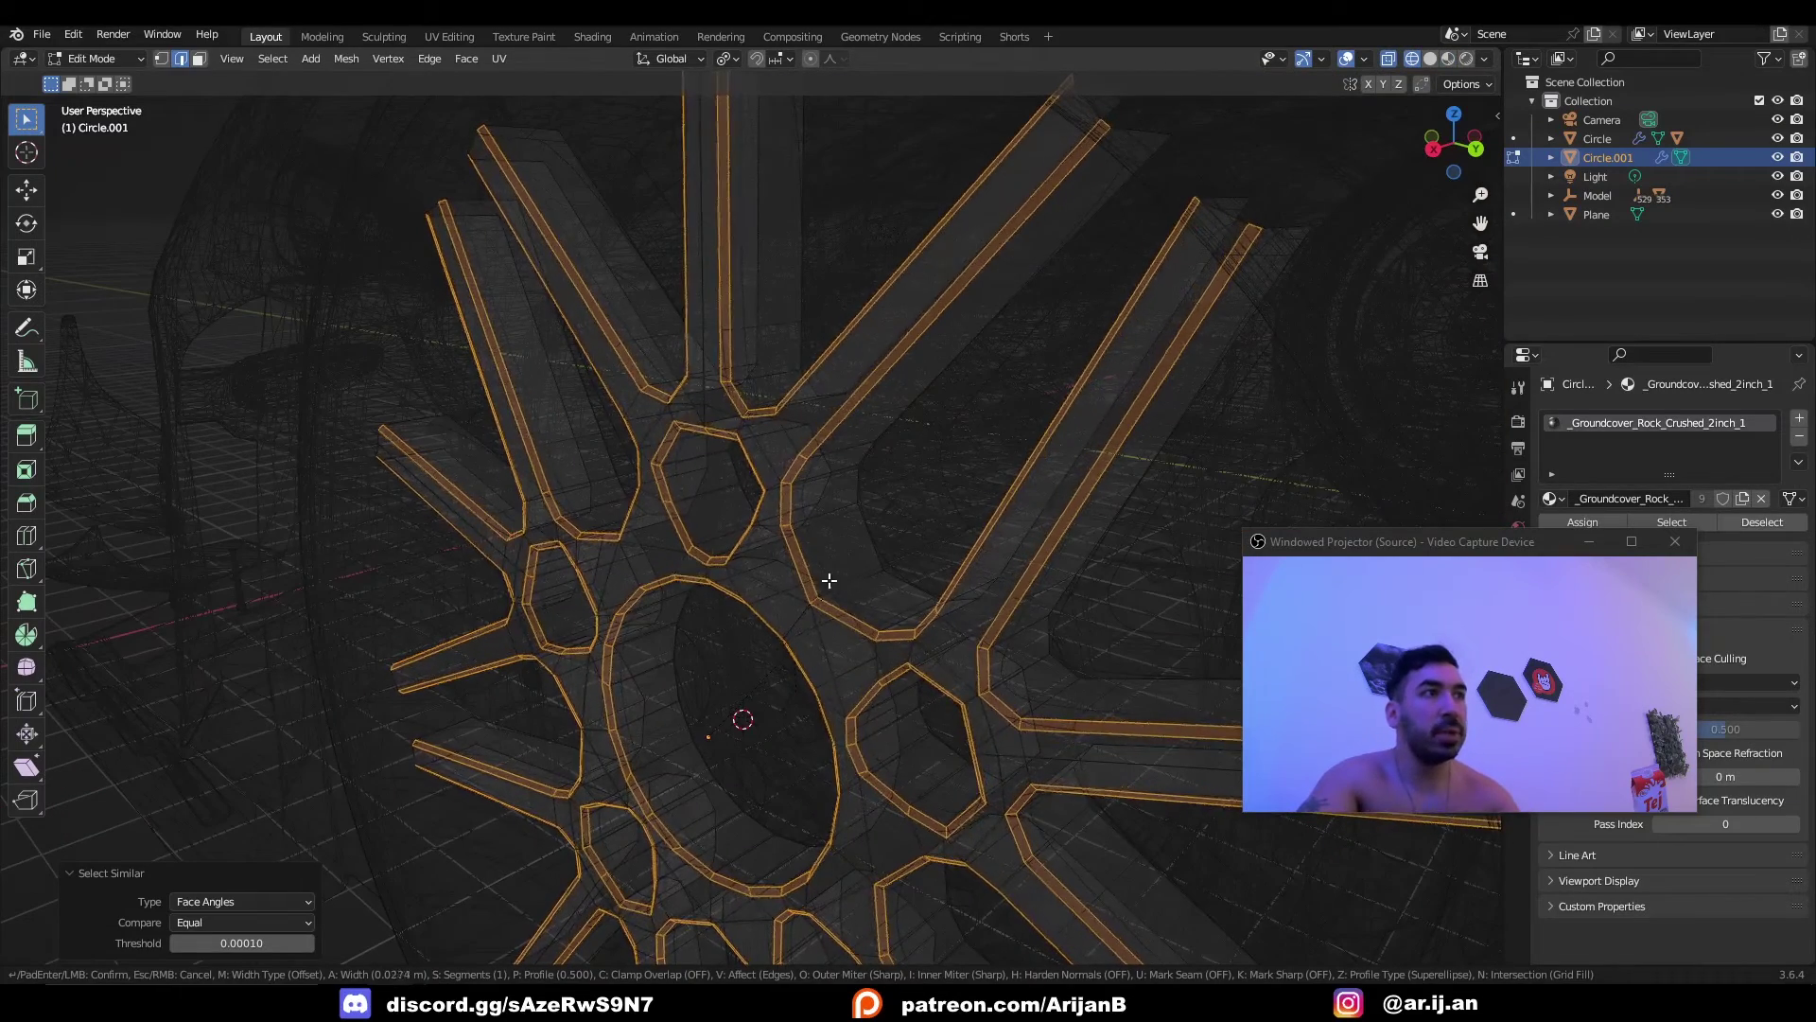
{"action": "left_click", "coordinate": [896, 580]}
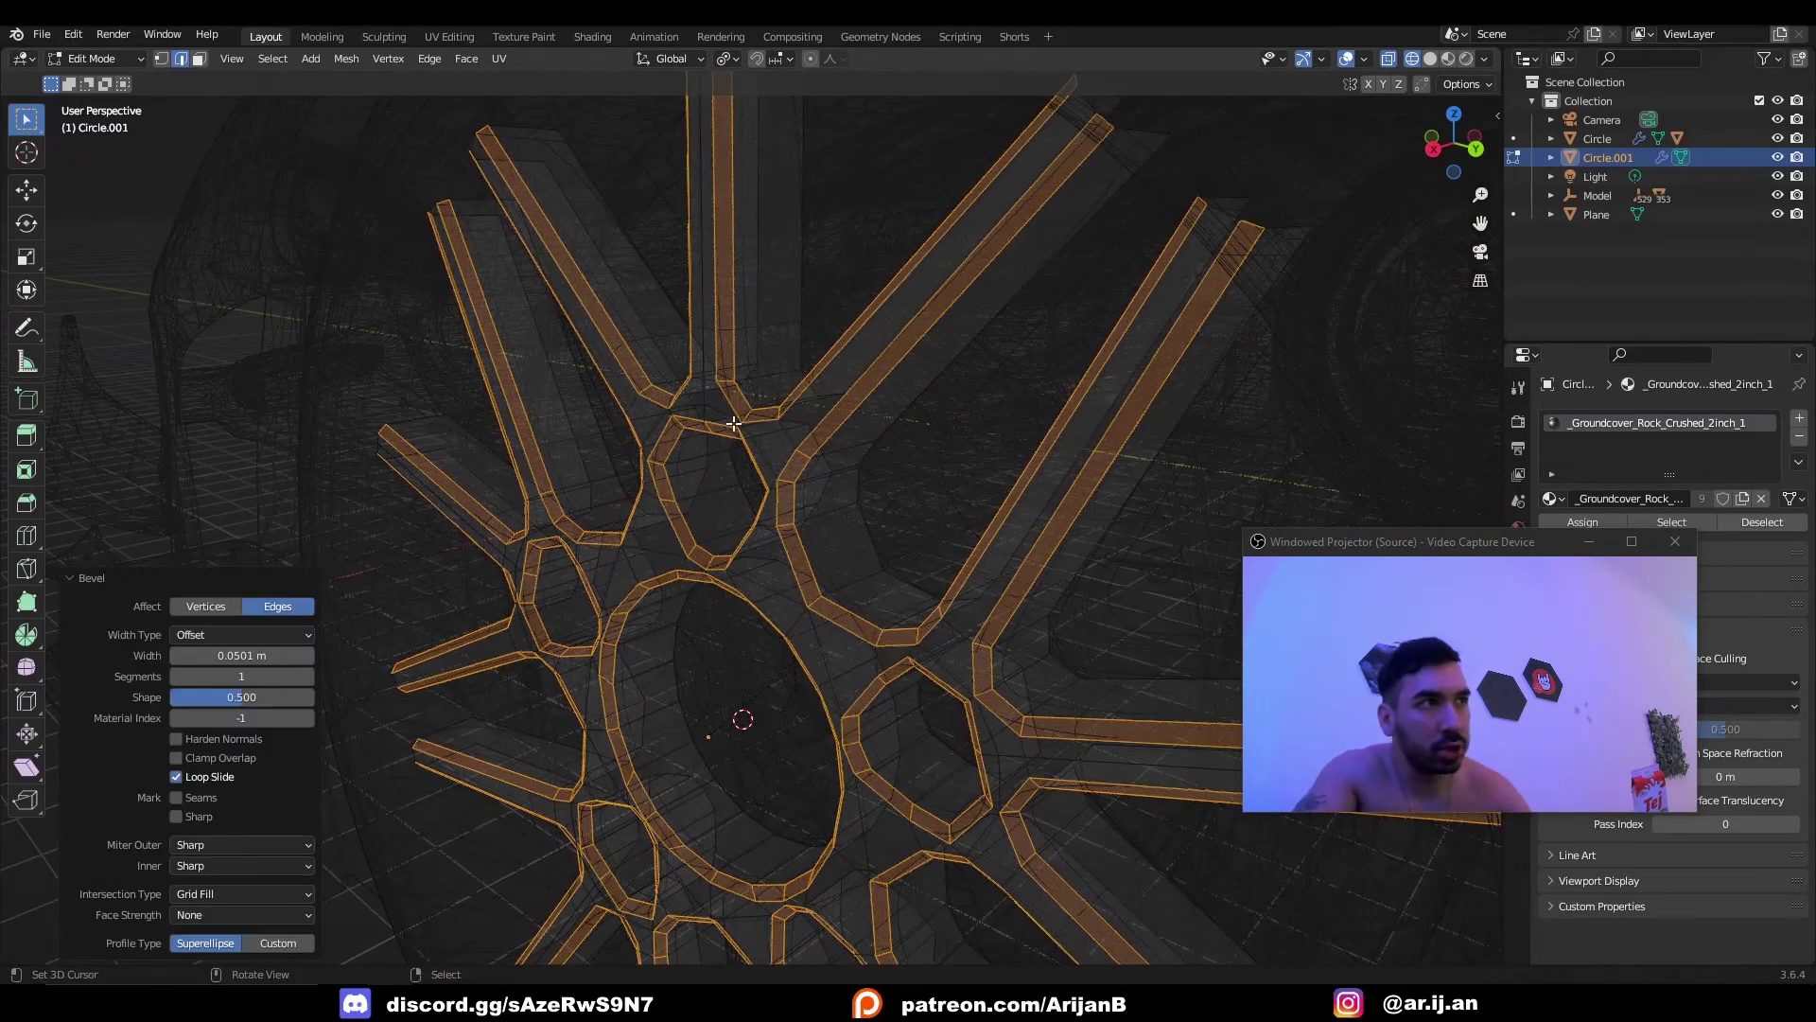
Select the border edges on both sides of the new bevel through similar face angles and bevel them as tight supporting edges.
{"action": "key", "text": "shift+z"}
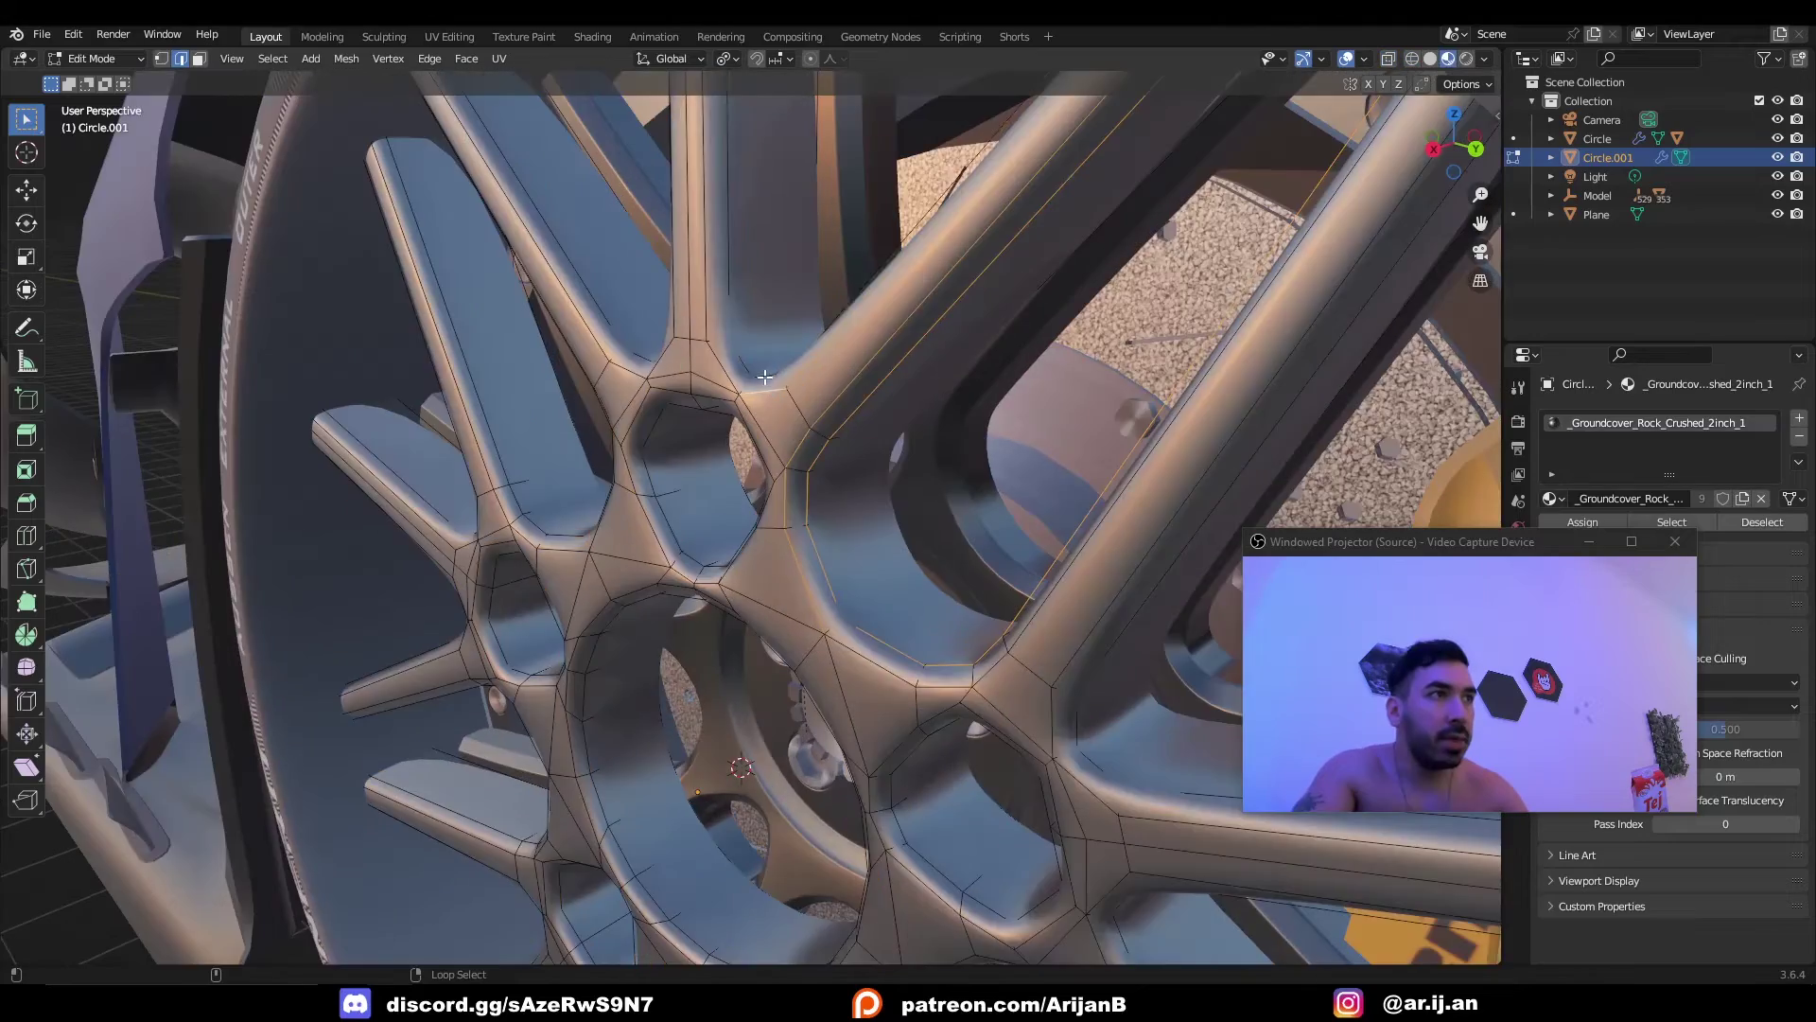
{"action": "right_click", "coordinate": [770, 375], "text": "alt+shift"}
{"action": "key", "text": "shift+z"}
{"action": "key", "text": "shift+g"}
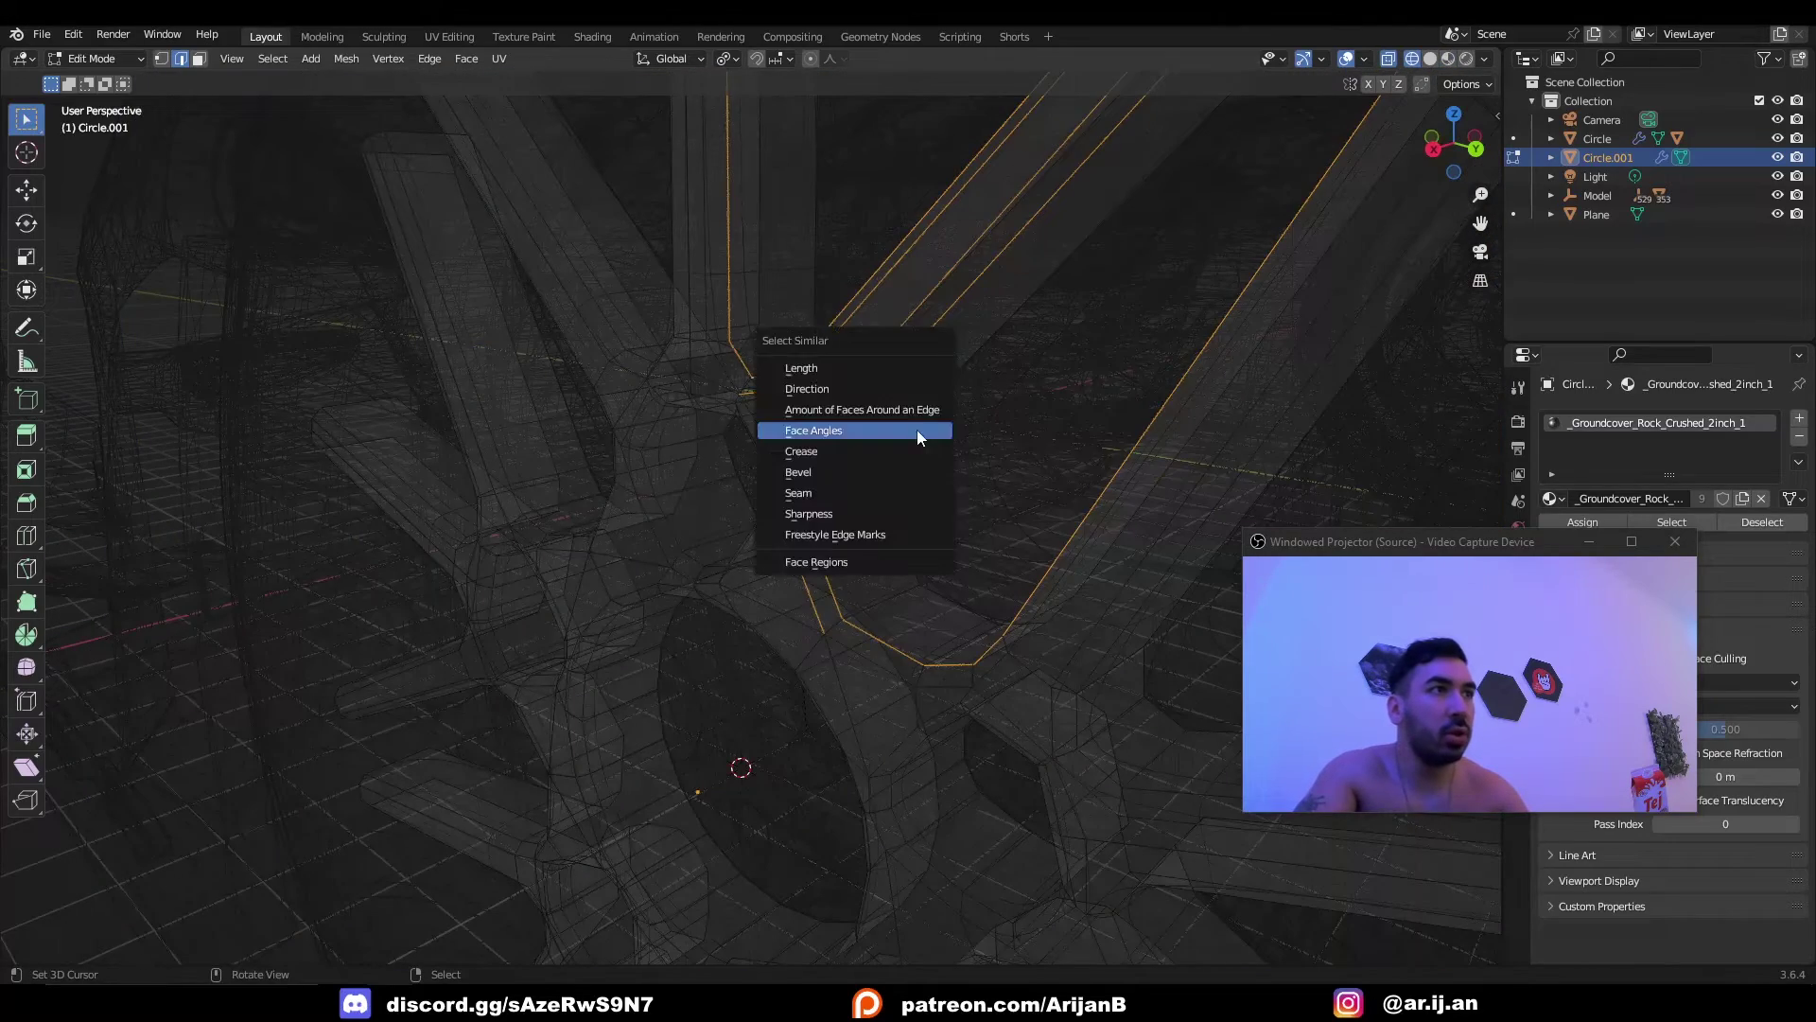
{"action": "left_click", "coordinate": [916, 430]}
{"action": "right_click", "coordinate": [715, 372], "text": "alt+shift"}
{"action": "key", "text": "shift+g"}
{"action": "left_click", "coordinate": [794, 382]}
{"action": "key", "text": "ctrl+b"}
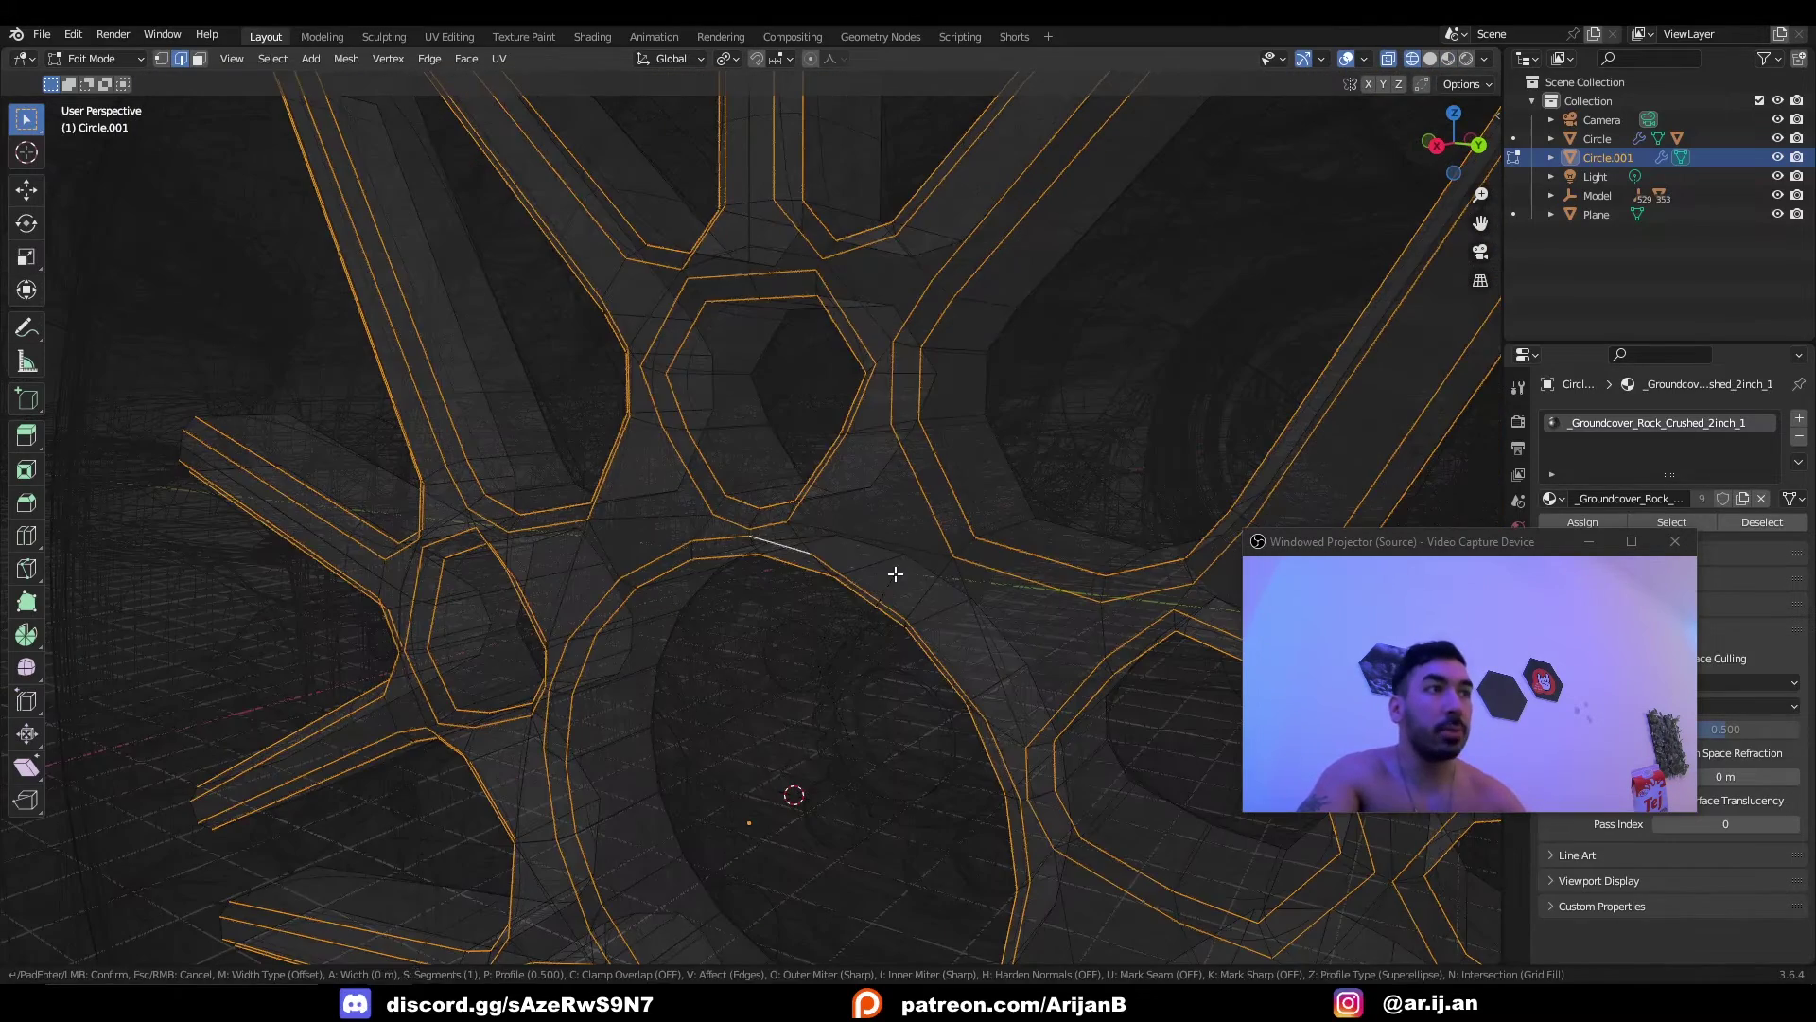
{"action": "scroll", "coordinate": [922, 563], "scroll_direction": "up", "scroll_amount": 1}
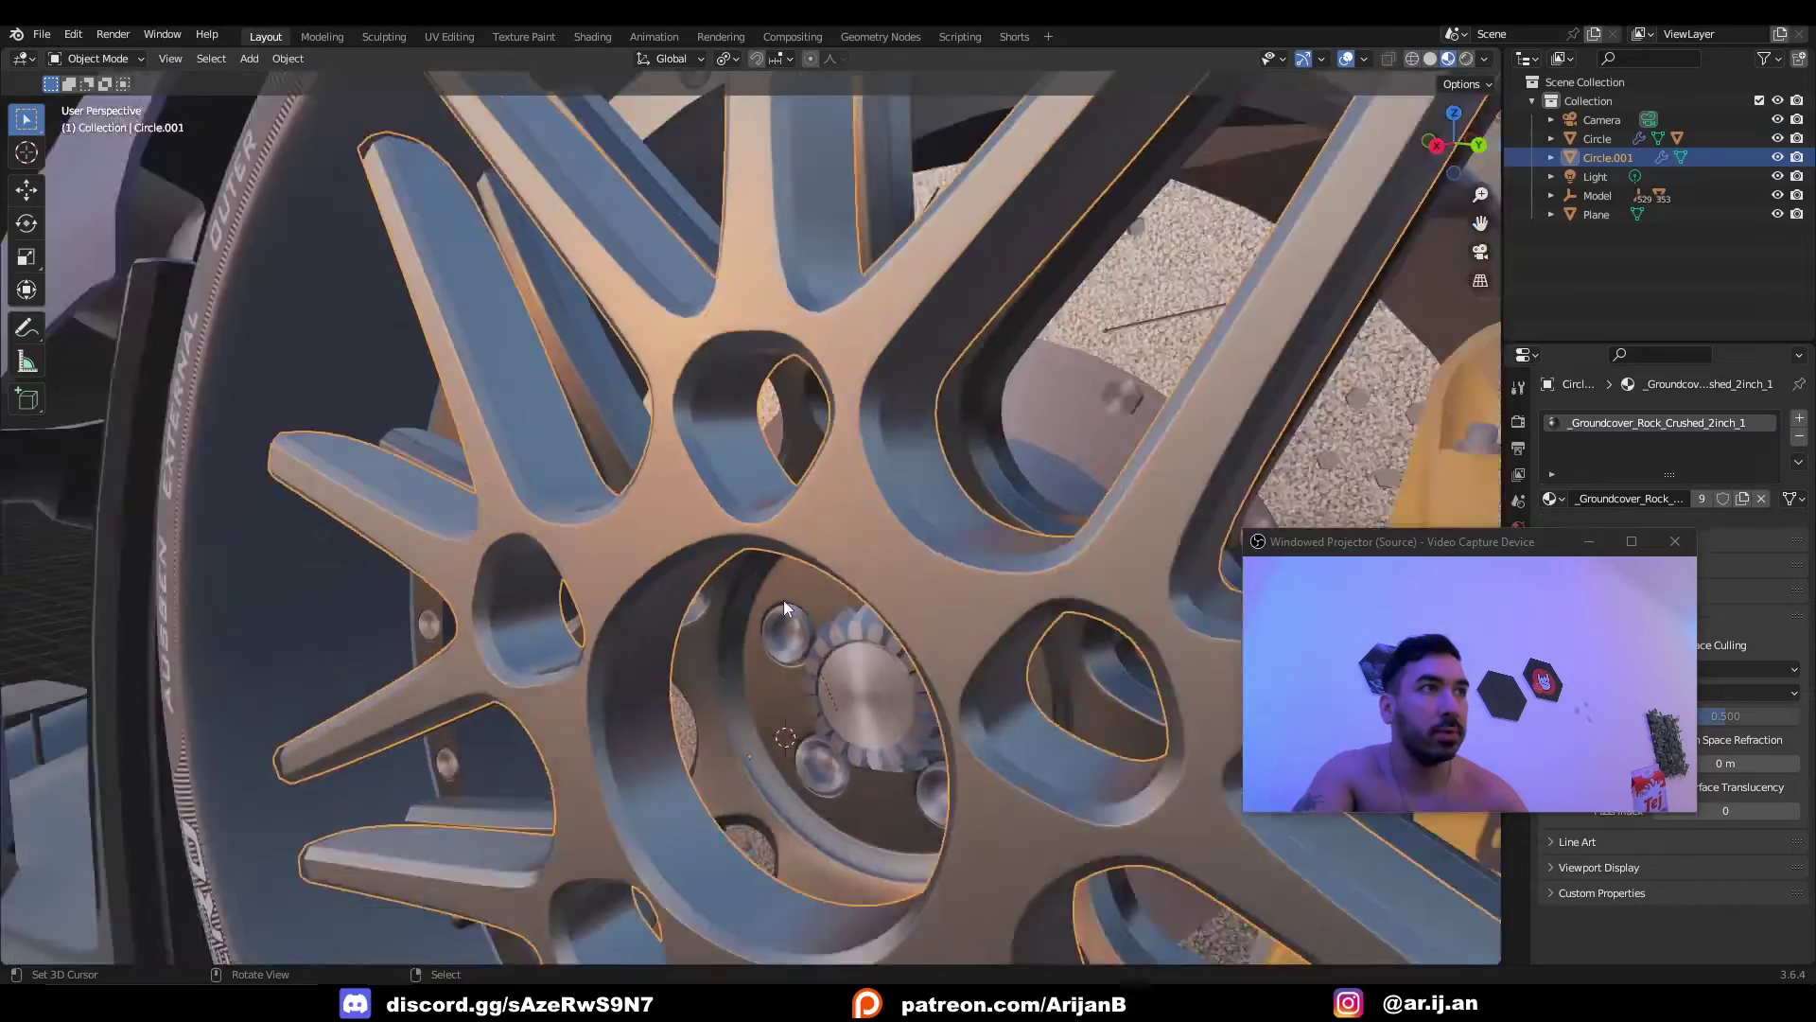
Push the inner hub ring inward along X using proportional editing with Sharp falloff and a size of 2.144 m.
{"action": "scroll", "coordinate": [785, 615], "scroll_direction": "down", "scroll_amount": 3}
{"action": "middle_click_drag", "start_coordinate": [787, 632], "coordinate": [792, 441]}
{"action": "key", "text": "Tab"}
{"action": "key", "text": "alt+z"}
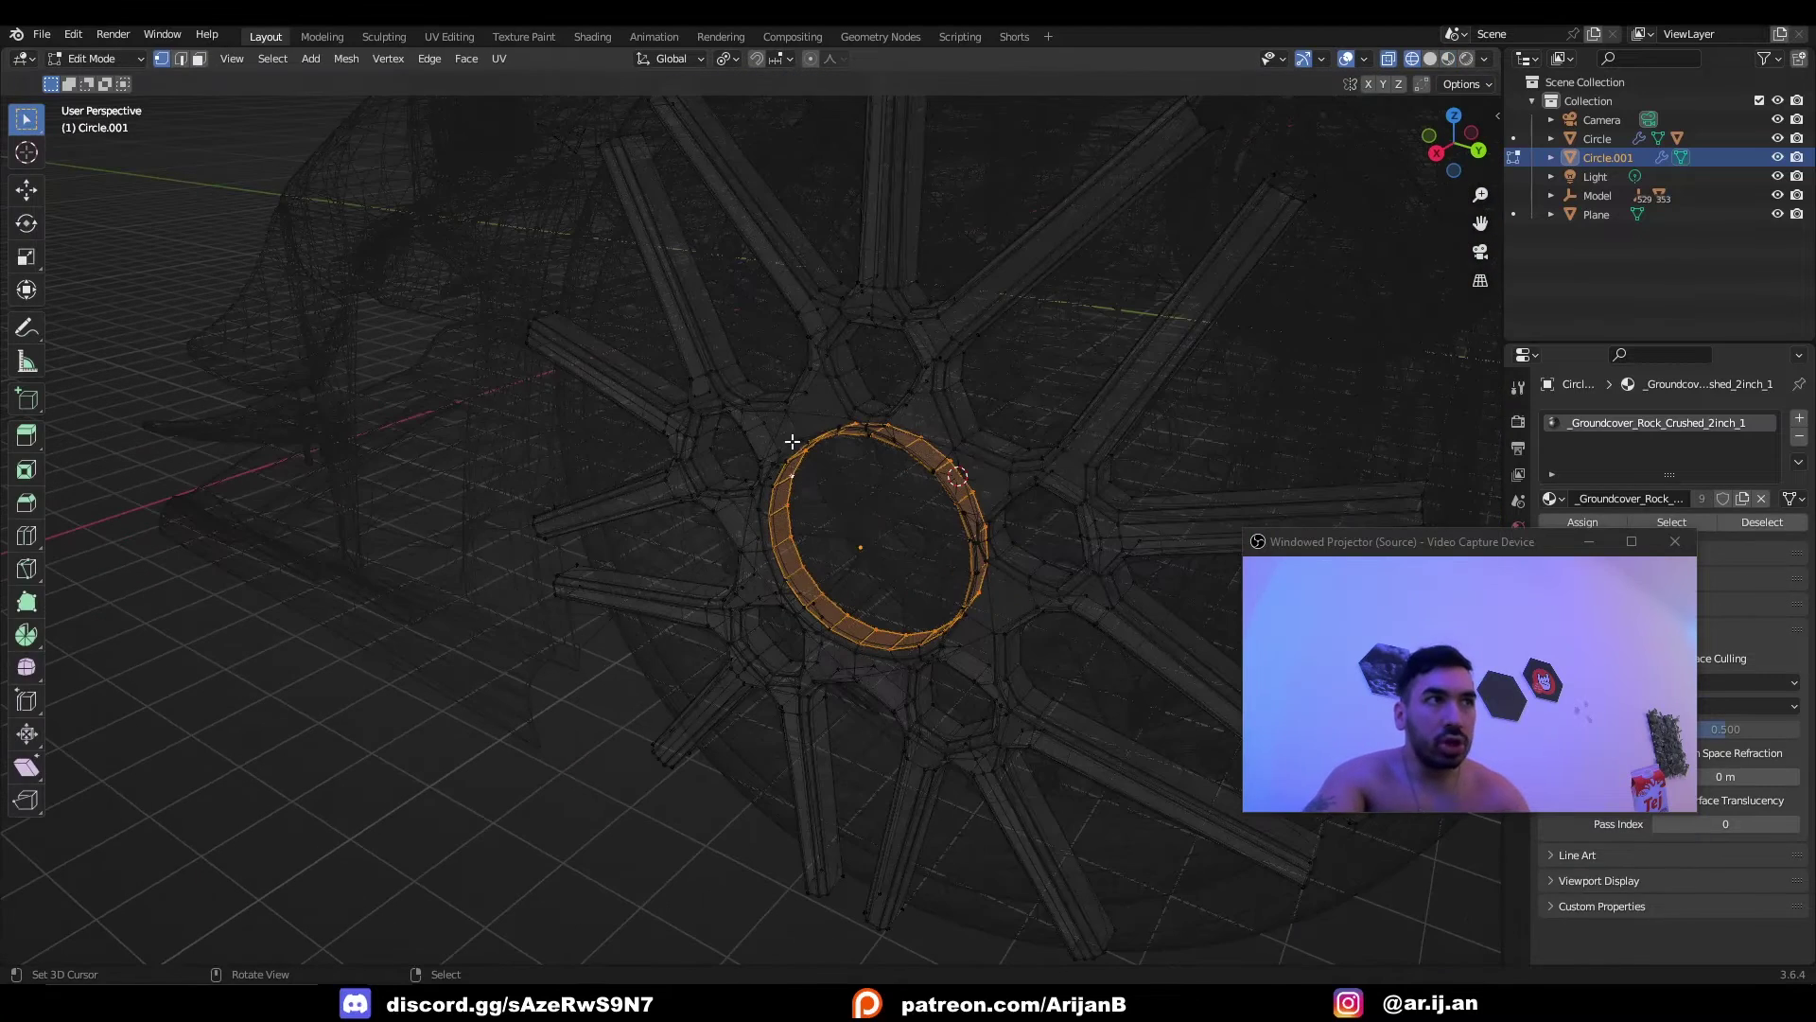
{"action": "key", "text": "shift+z"}
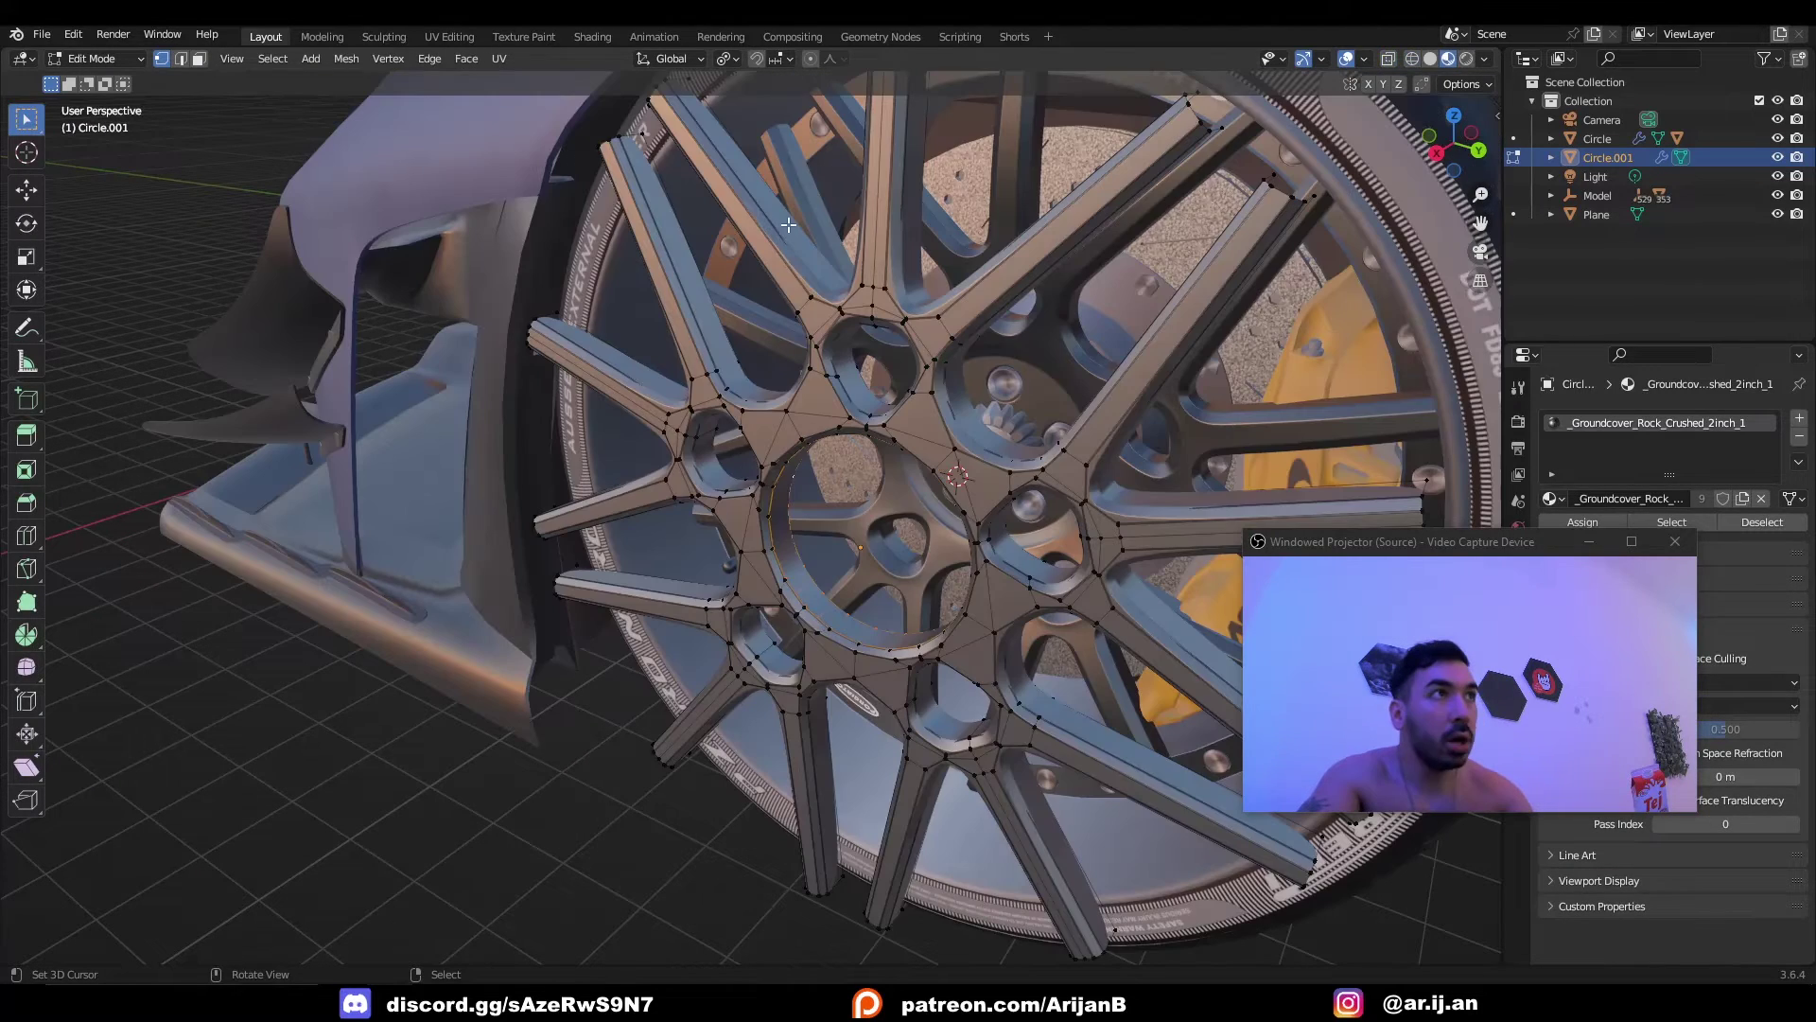
{"action": "left_click", "coordinate": [837, 59]}
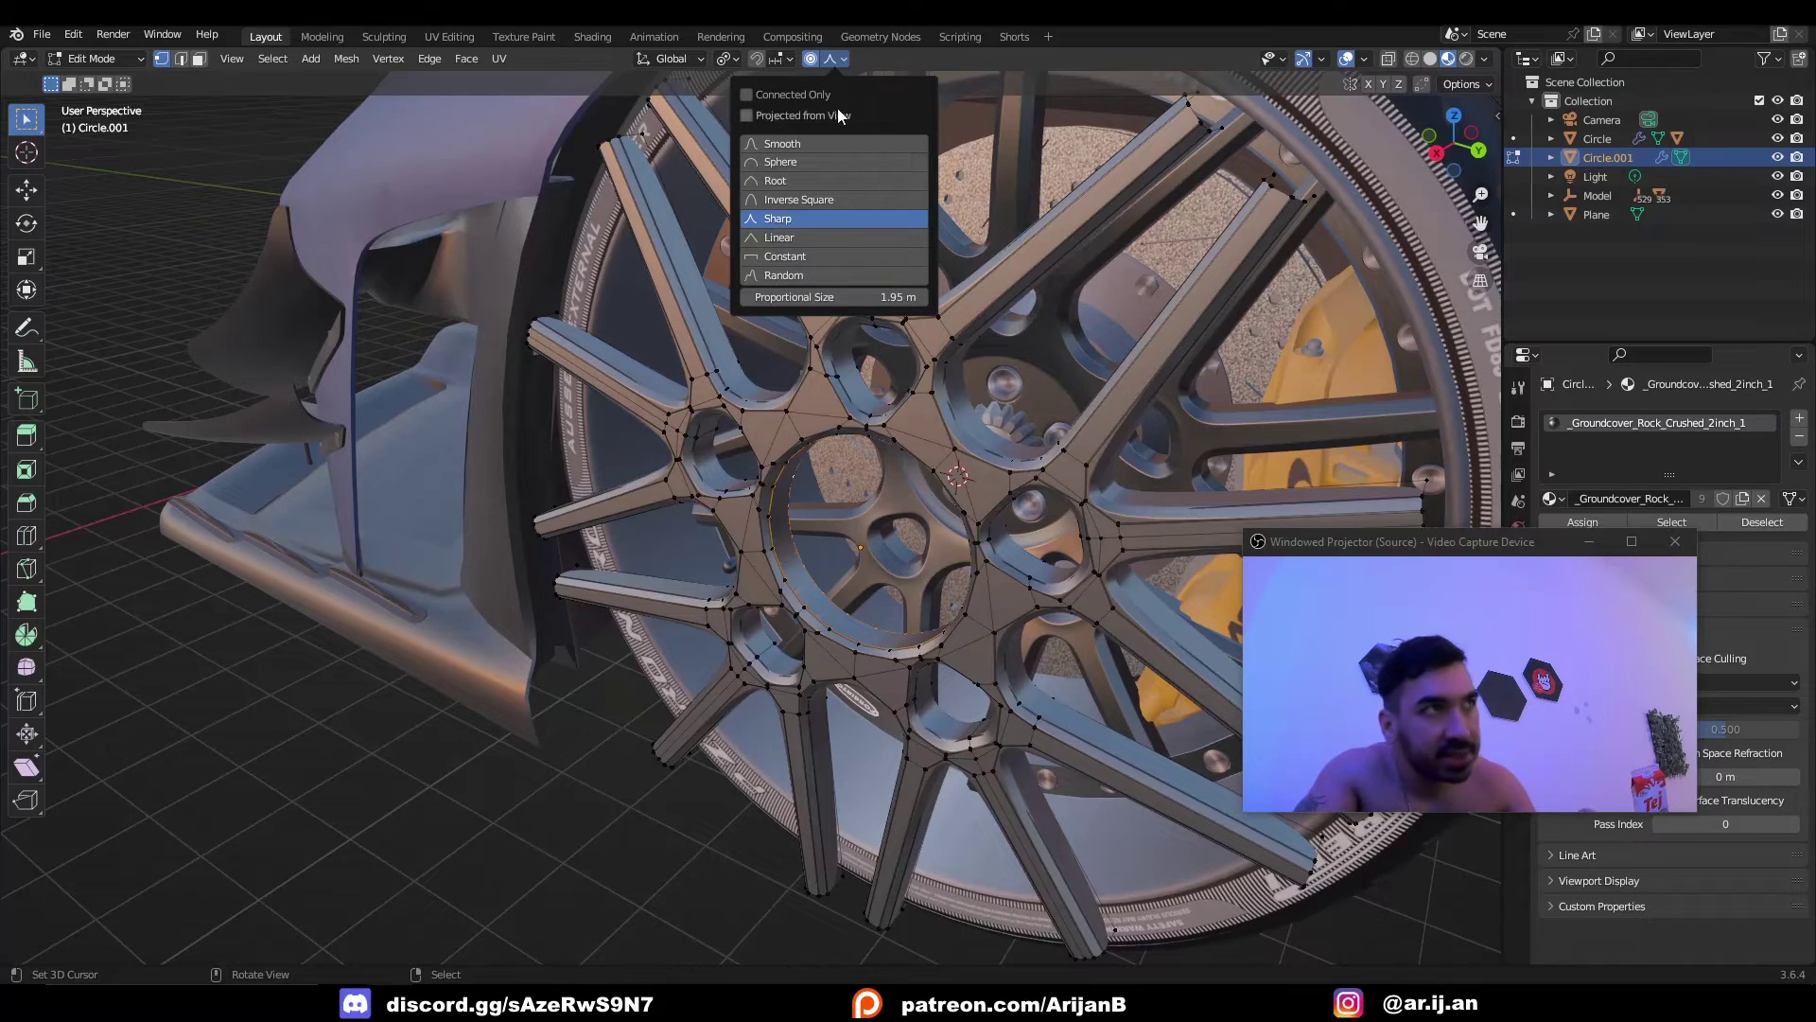
{"action": "key", "text": "g"}
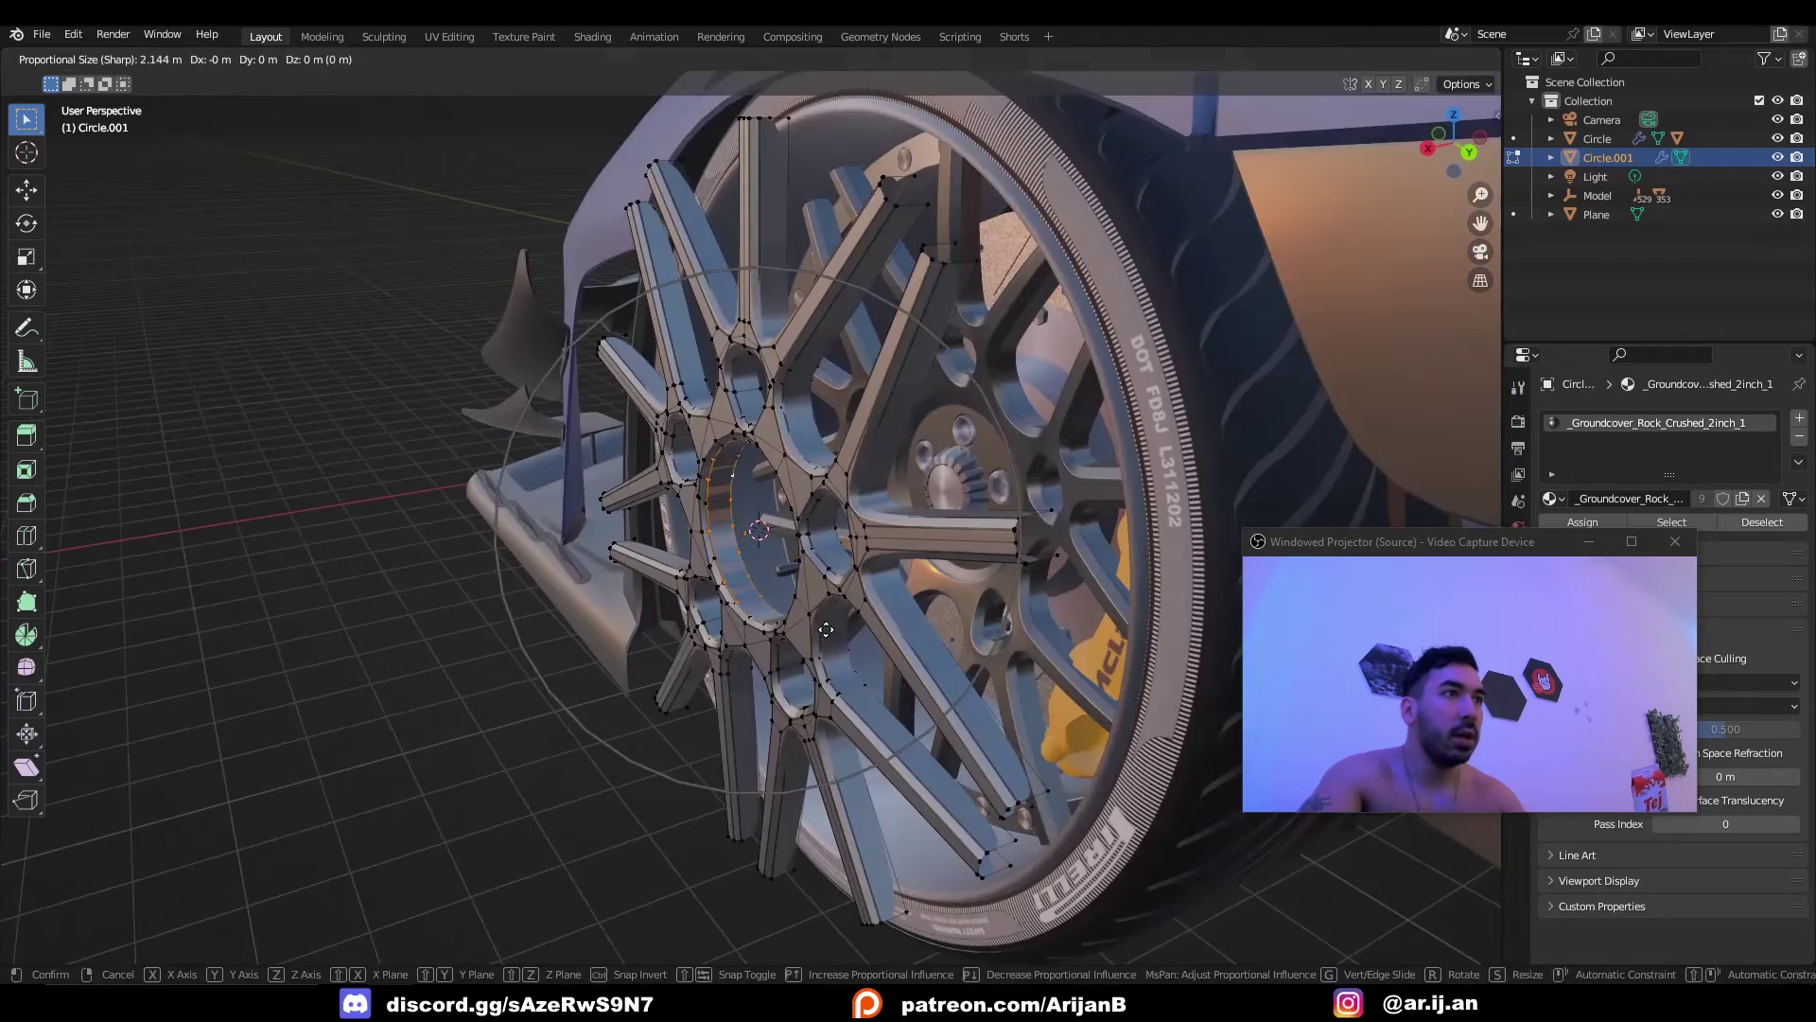
{"action": "key", "text": "x"}
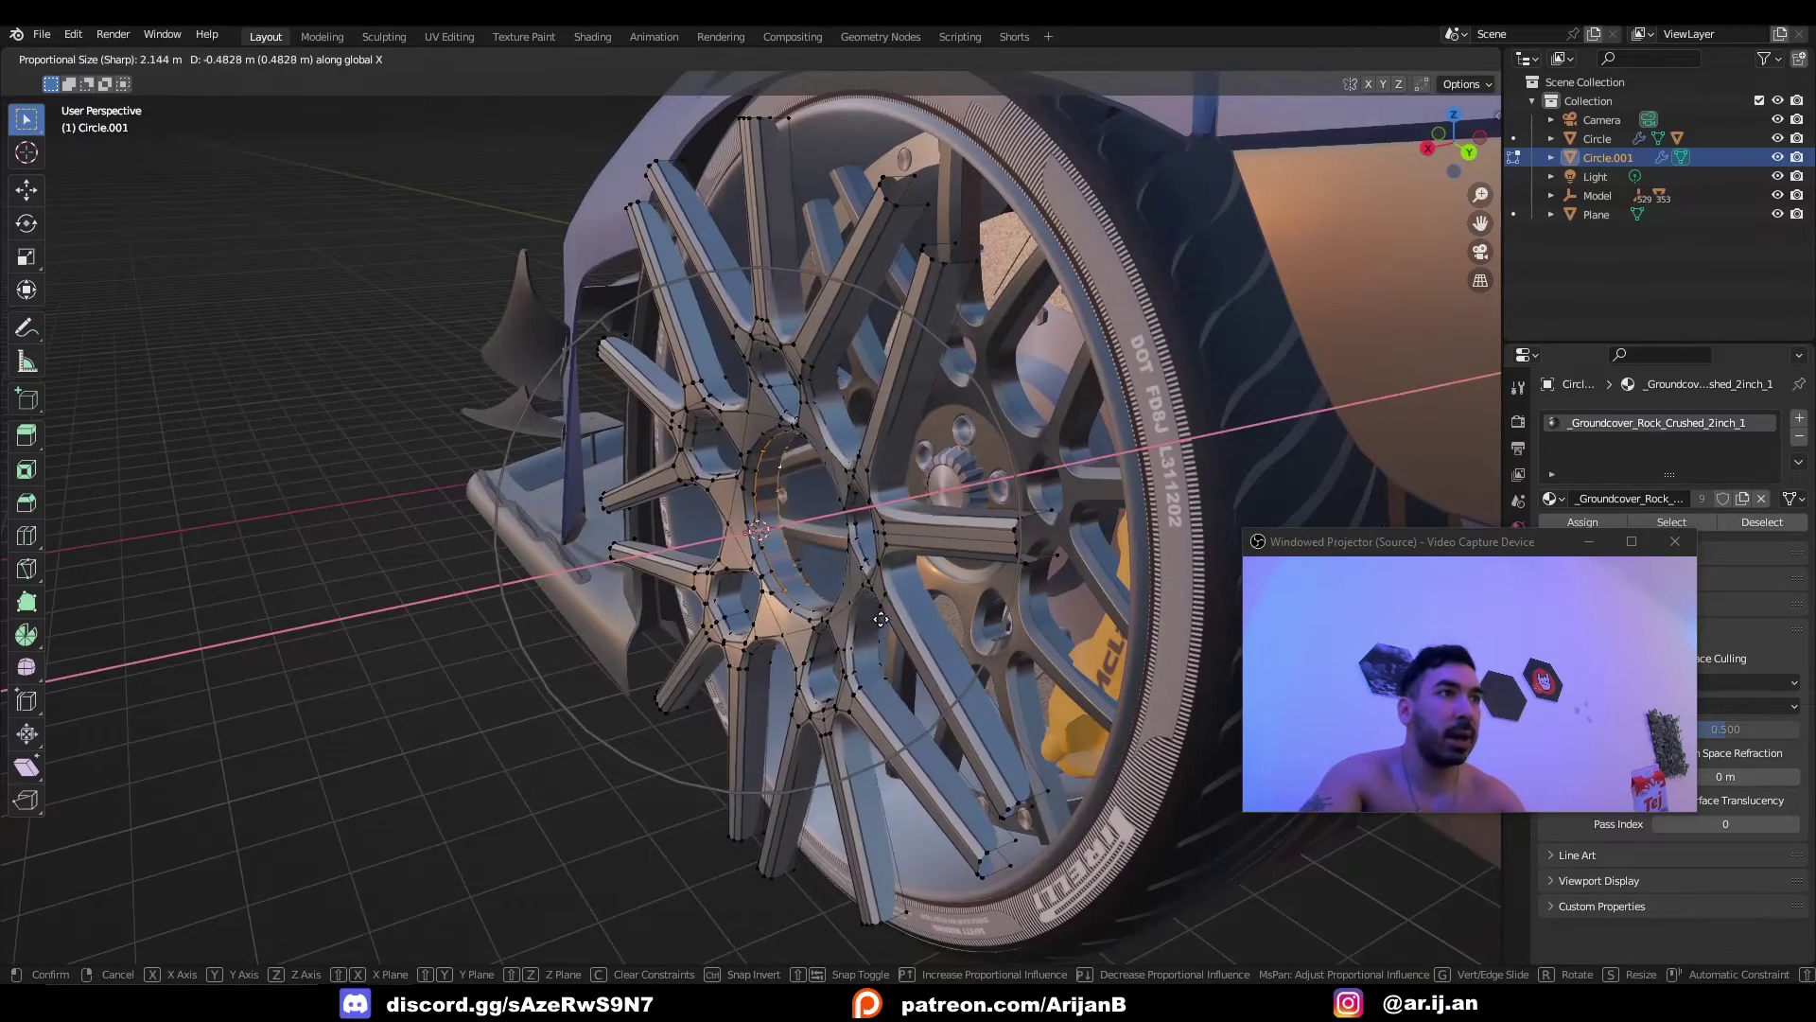
{"action": "left_click", "coordinate": [943, 614]}
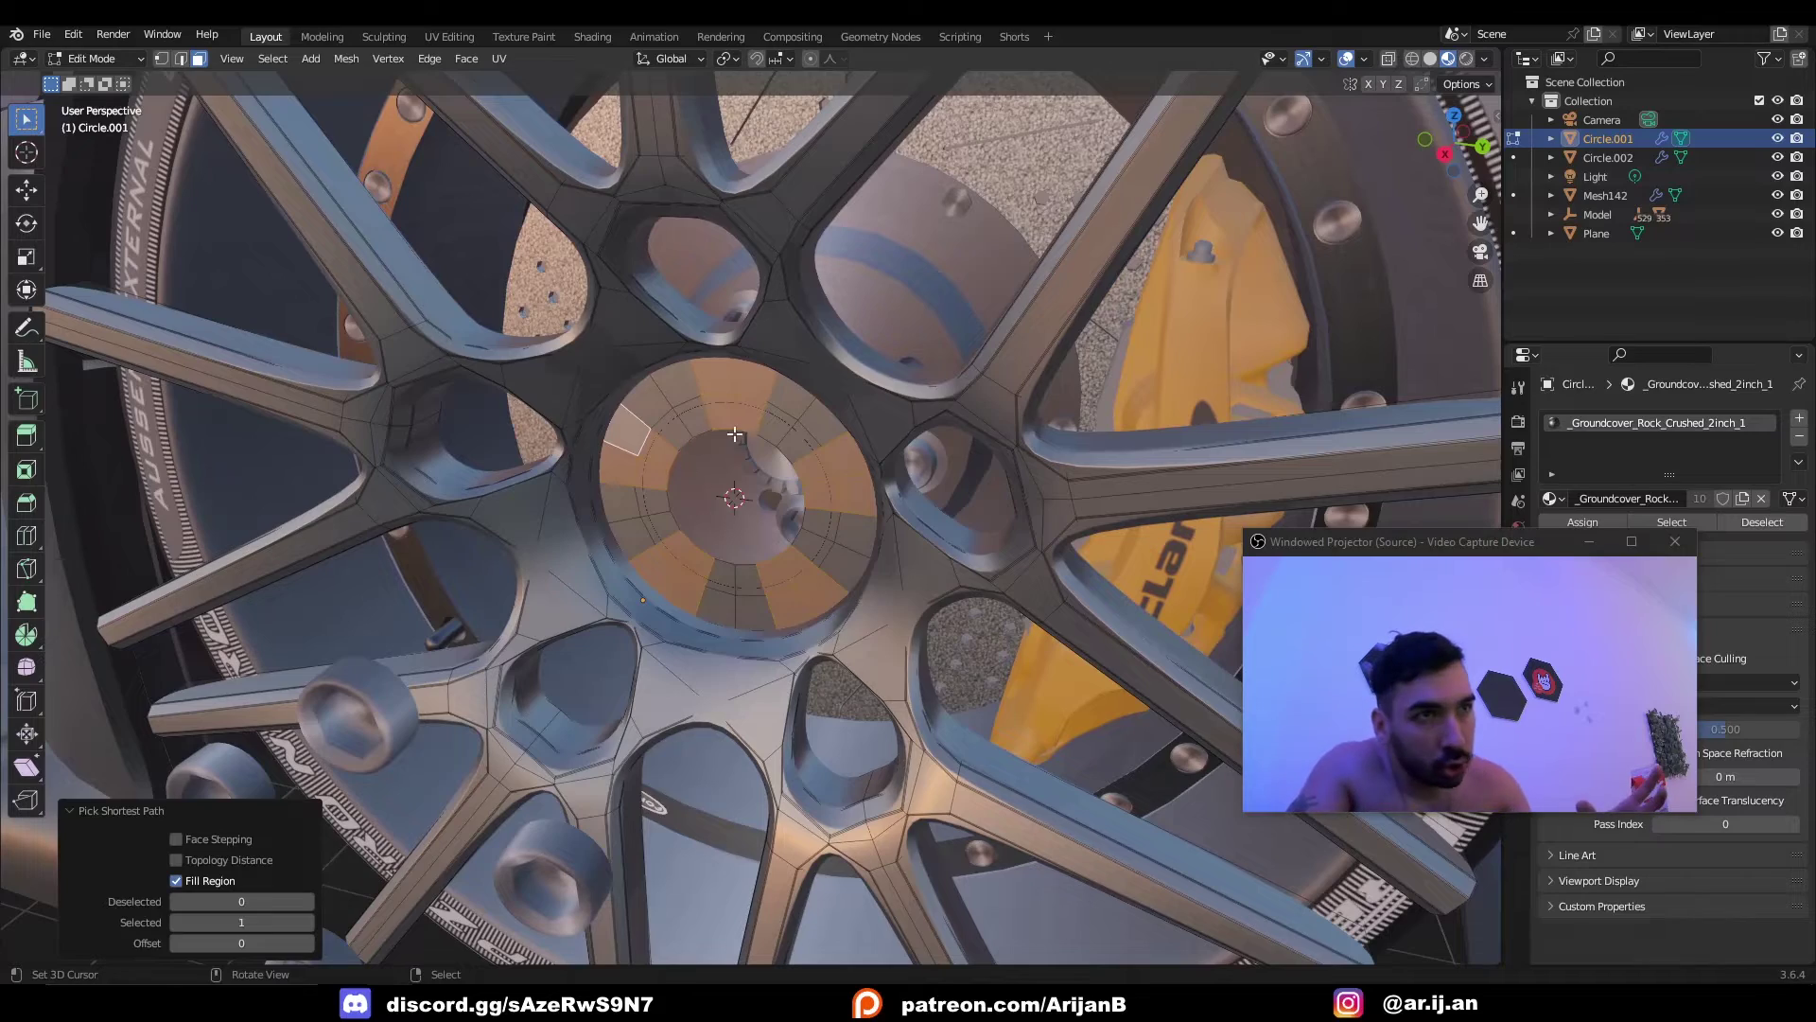
Inset the five selected face groups on the hub plate by 0.06218 m.
{"action": "middle_click_drag", "start_coordinate": [797, 576], "coordinate": [769, 562]}
{"action": "scroll", "coordinate": [750, 347], "scroll_direction": "up", "scroll_amount": 1}
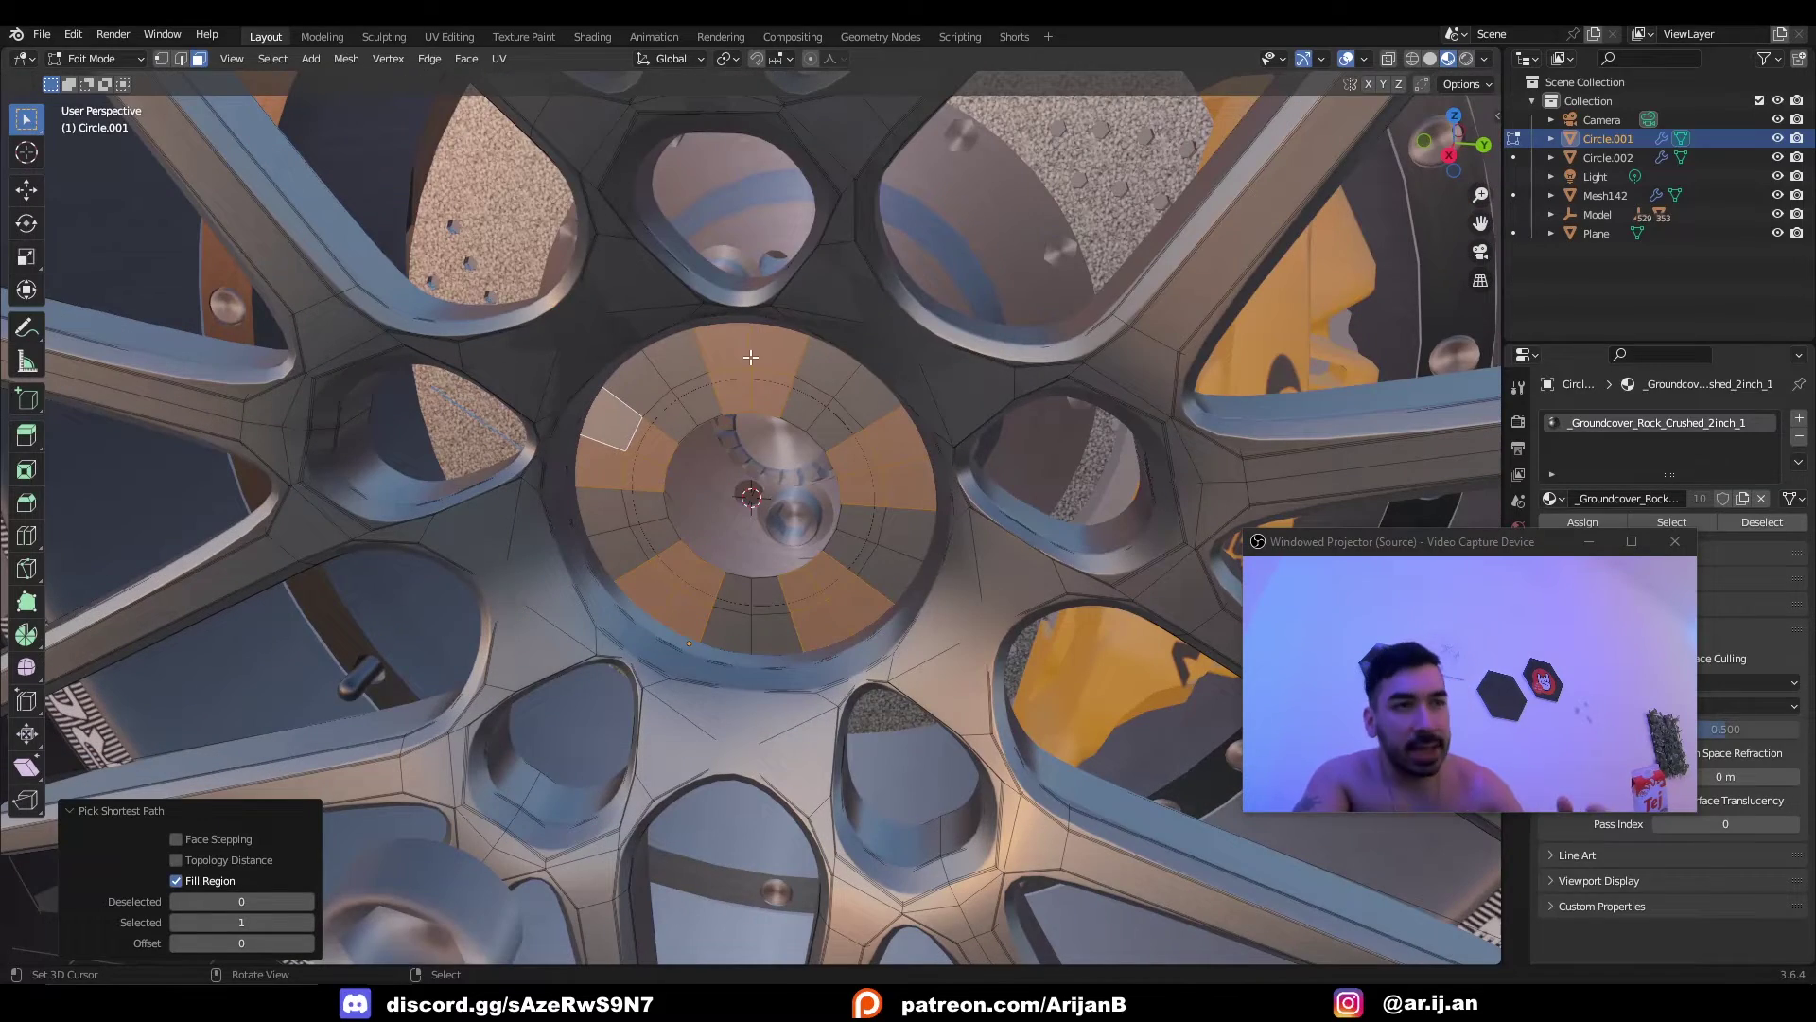
{"action": "scroll", "coordinate": [757, 377], "scroll_direction": "down", "scroll_amount": 2}
{"action": "middle_click_drag", "start_coordinate": [779, 401], "coordinate": [770, 372]}
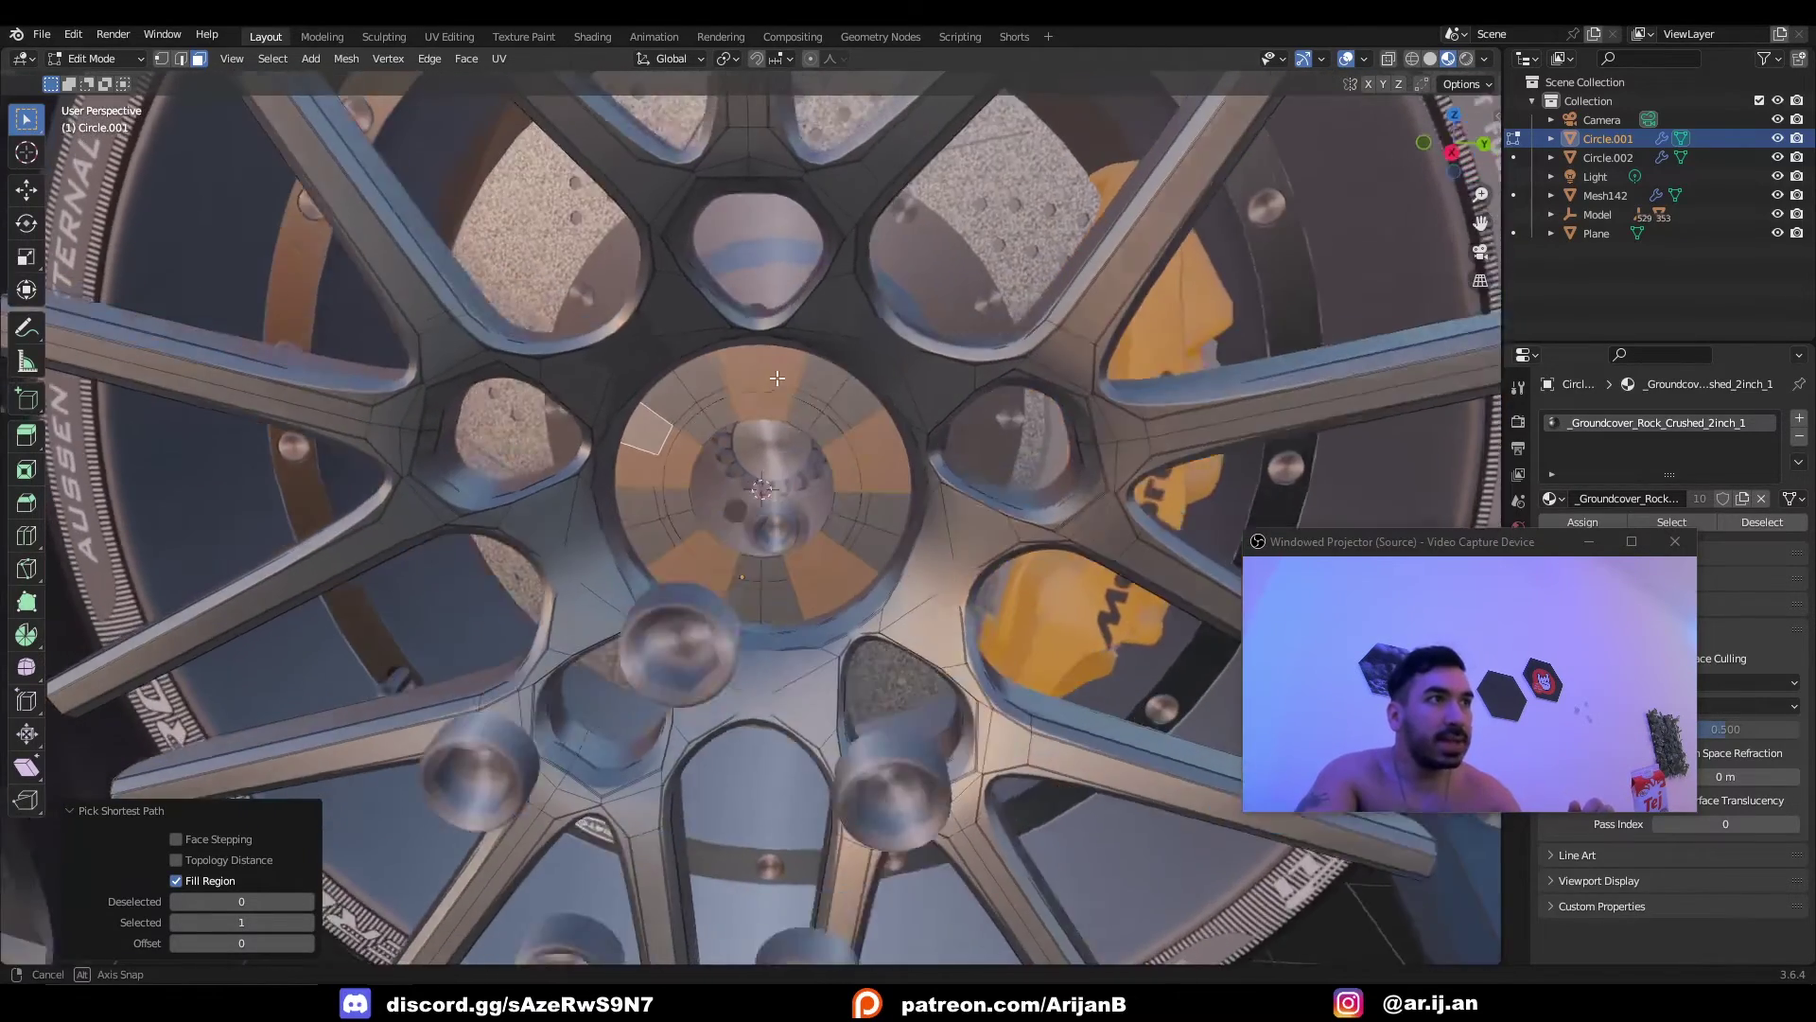
{"action": "scroll", "coordinate": [764, 369], "scroll_direction": "up", "scroll_amount": 2}
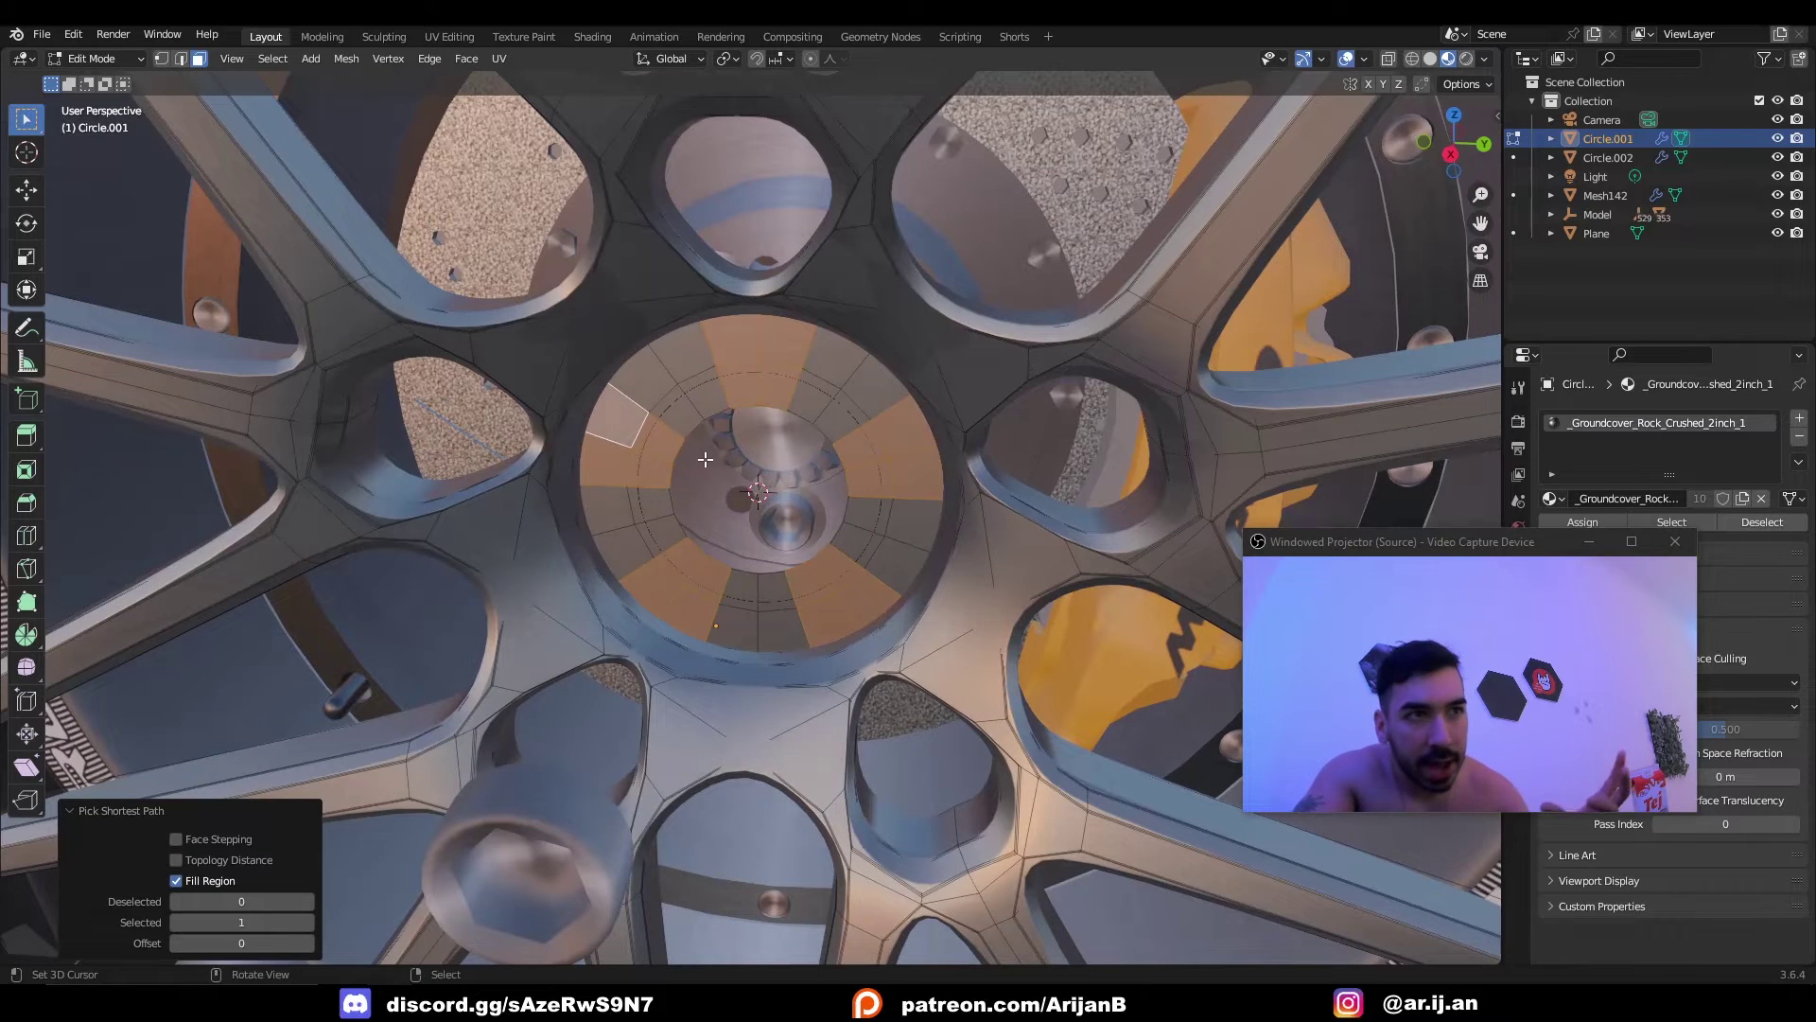
{"action": "mouse_move", "coordinate": [705, 460]}
{"action": "middle_mouse_down"}
{"action": "mouse_move", "coordinate": [697, 474]}
{"action": "mouse_move", "coordinate": [719, 463]}
{"action": "middle_mouse_up"}
{"action": "scroll", "coordinate": [718, 463], "scroll_direction": "up", "scroll_amount": 1}
{"action": "key", "text": "i"}
{"action": "left_click", "coordinate": [864, 605]}
Turn the five inset face groups into circles with LoopTools, rotated by an angle of -26°, and clear the selection.
{"action": "key", "text": "w"}
{"action": "mouse_move", "coordinate": [836, 332]}
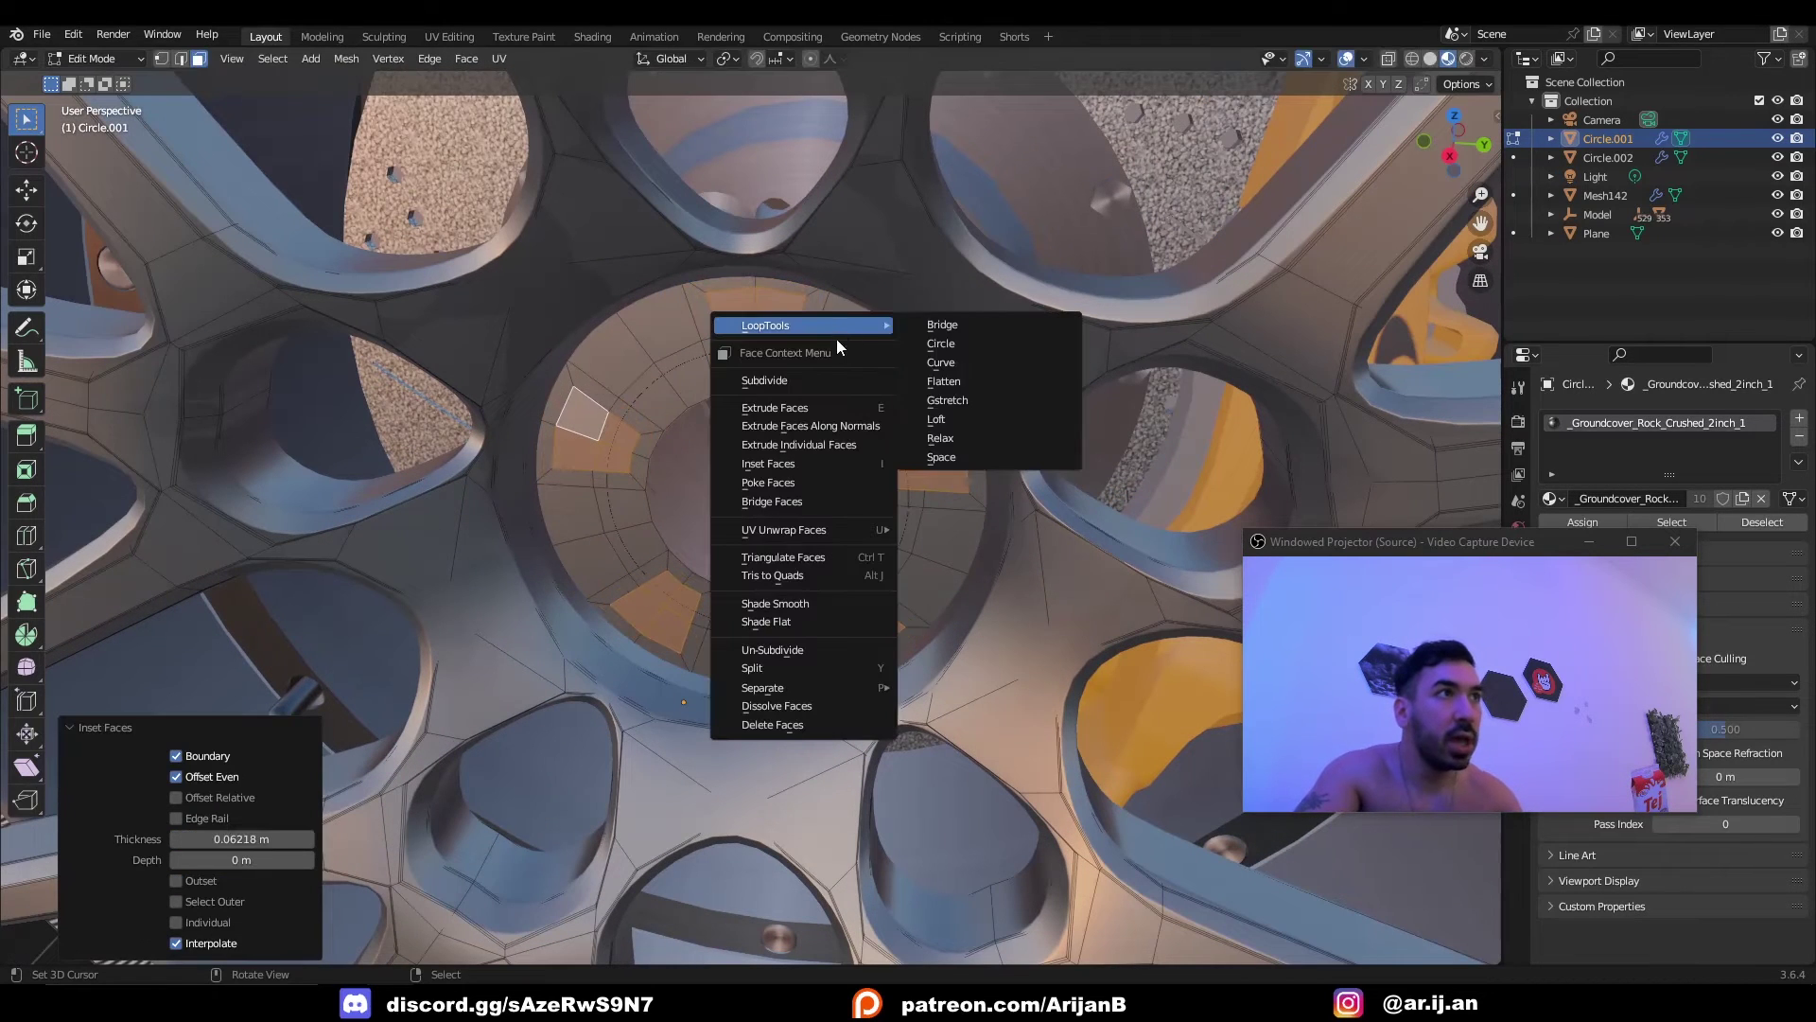
{"action": "left_click", "coordinate": [941, 343]}
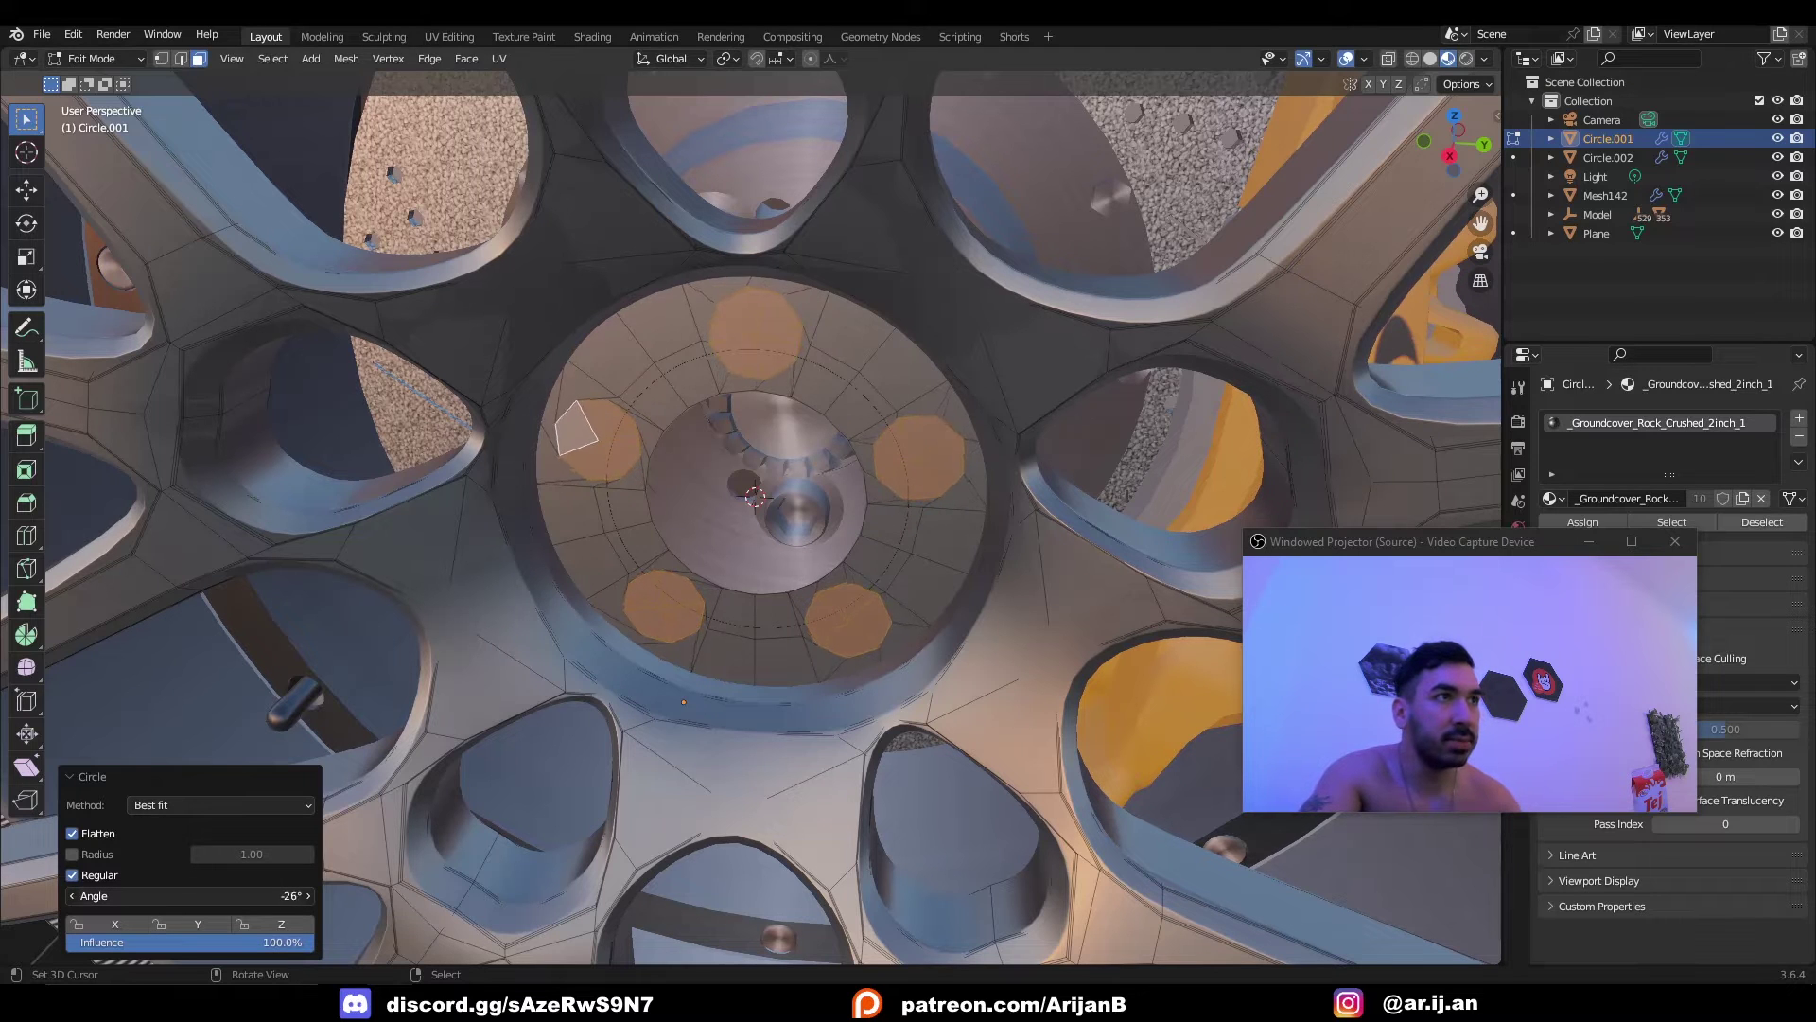
{"action": "key", "text": "alt+a"}
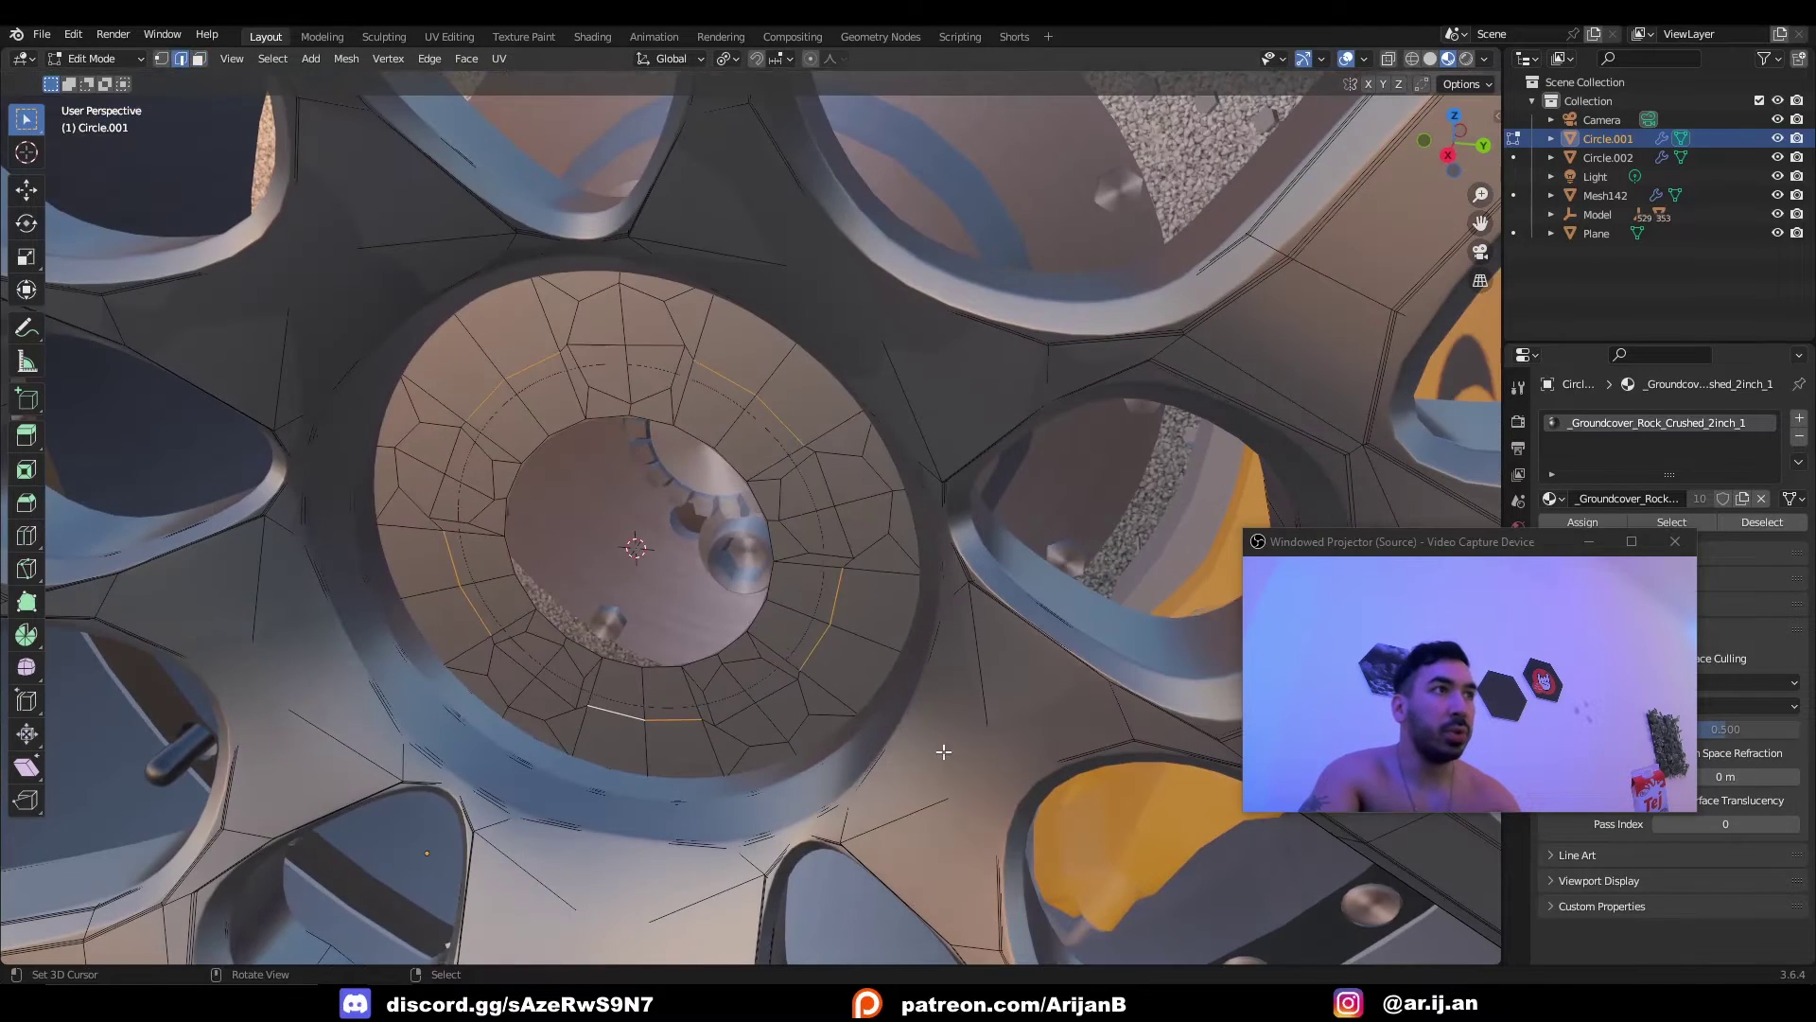
Scale the selected edge arcs between the five circles on the hub plate until they form an even ring around the centre.
{"action": "key", "text": "s"}
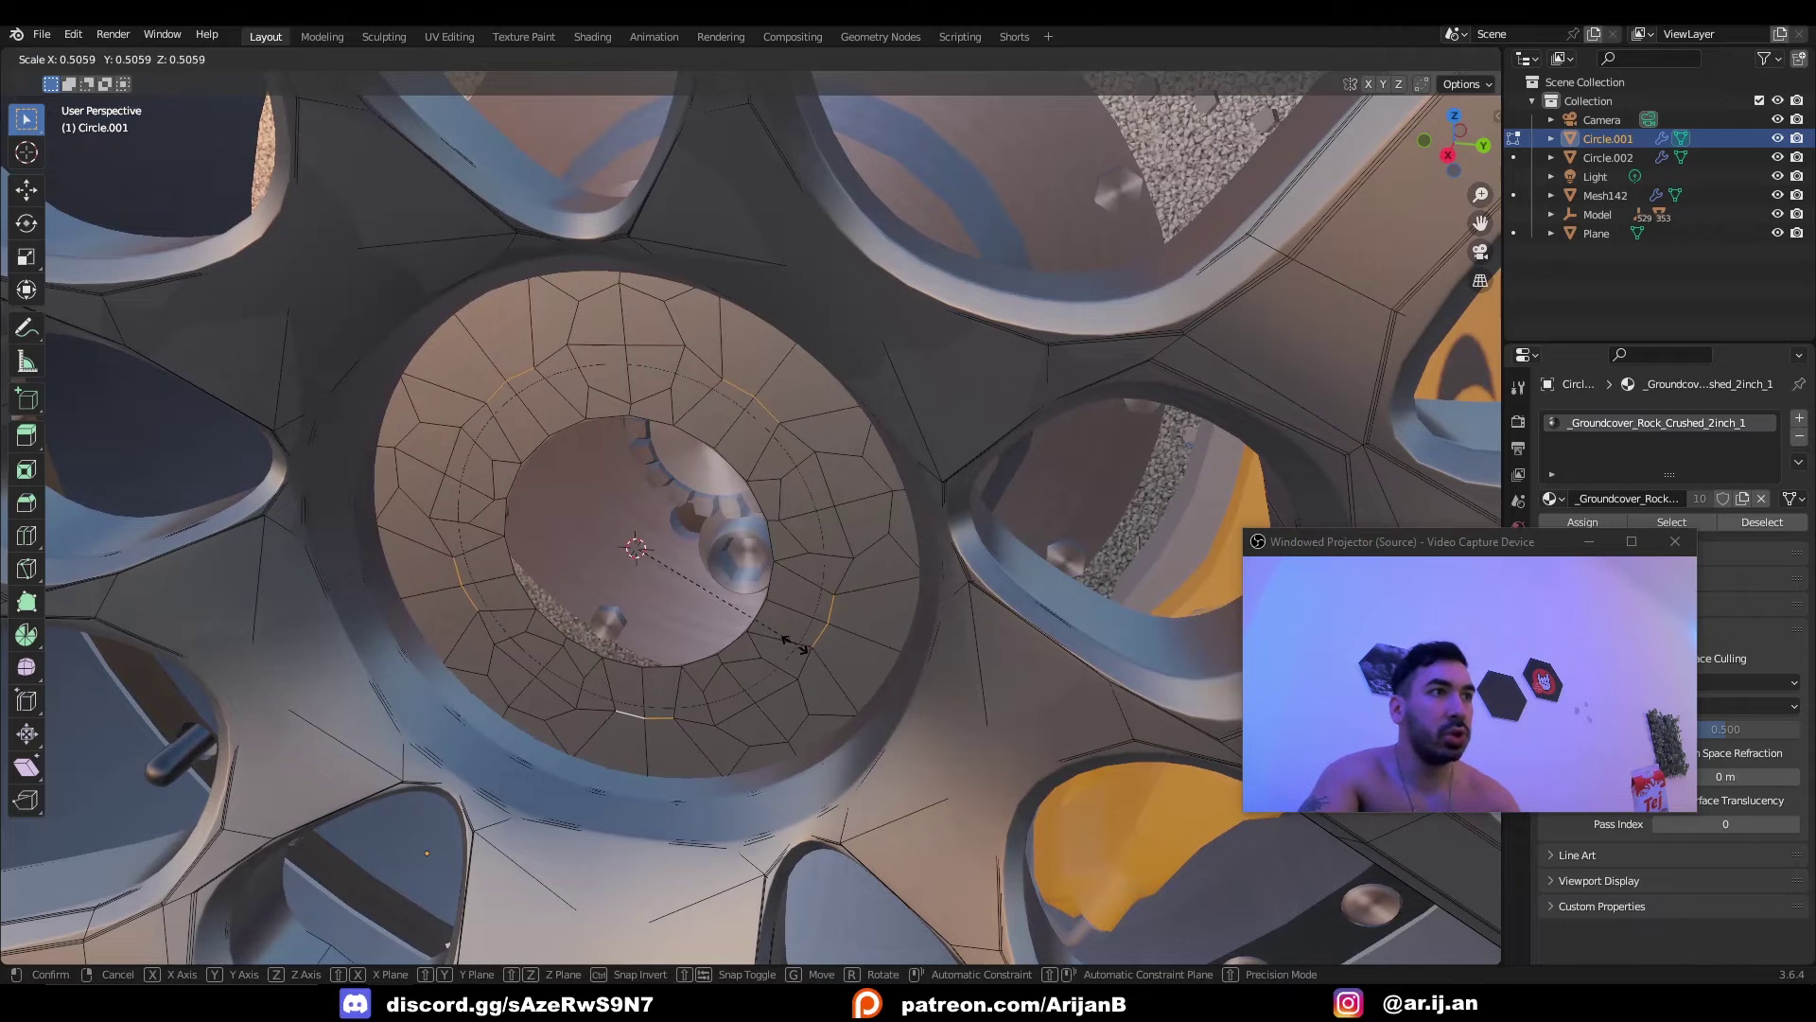
{"action": "left_click", "coordinate": [785, 643]}
{"action": "middle_click_drag", "start_coordinate": [655, 406], "coordinate": [642, 404]}
{"action": "key", "text": "s"}
{"action": "left_click", "coordinate": [734, 319]}
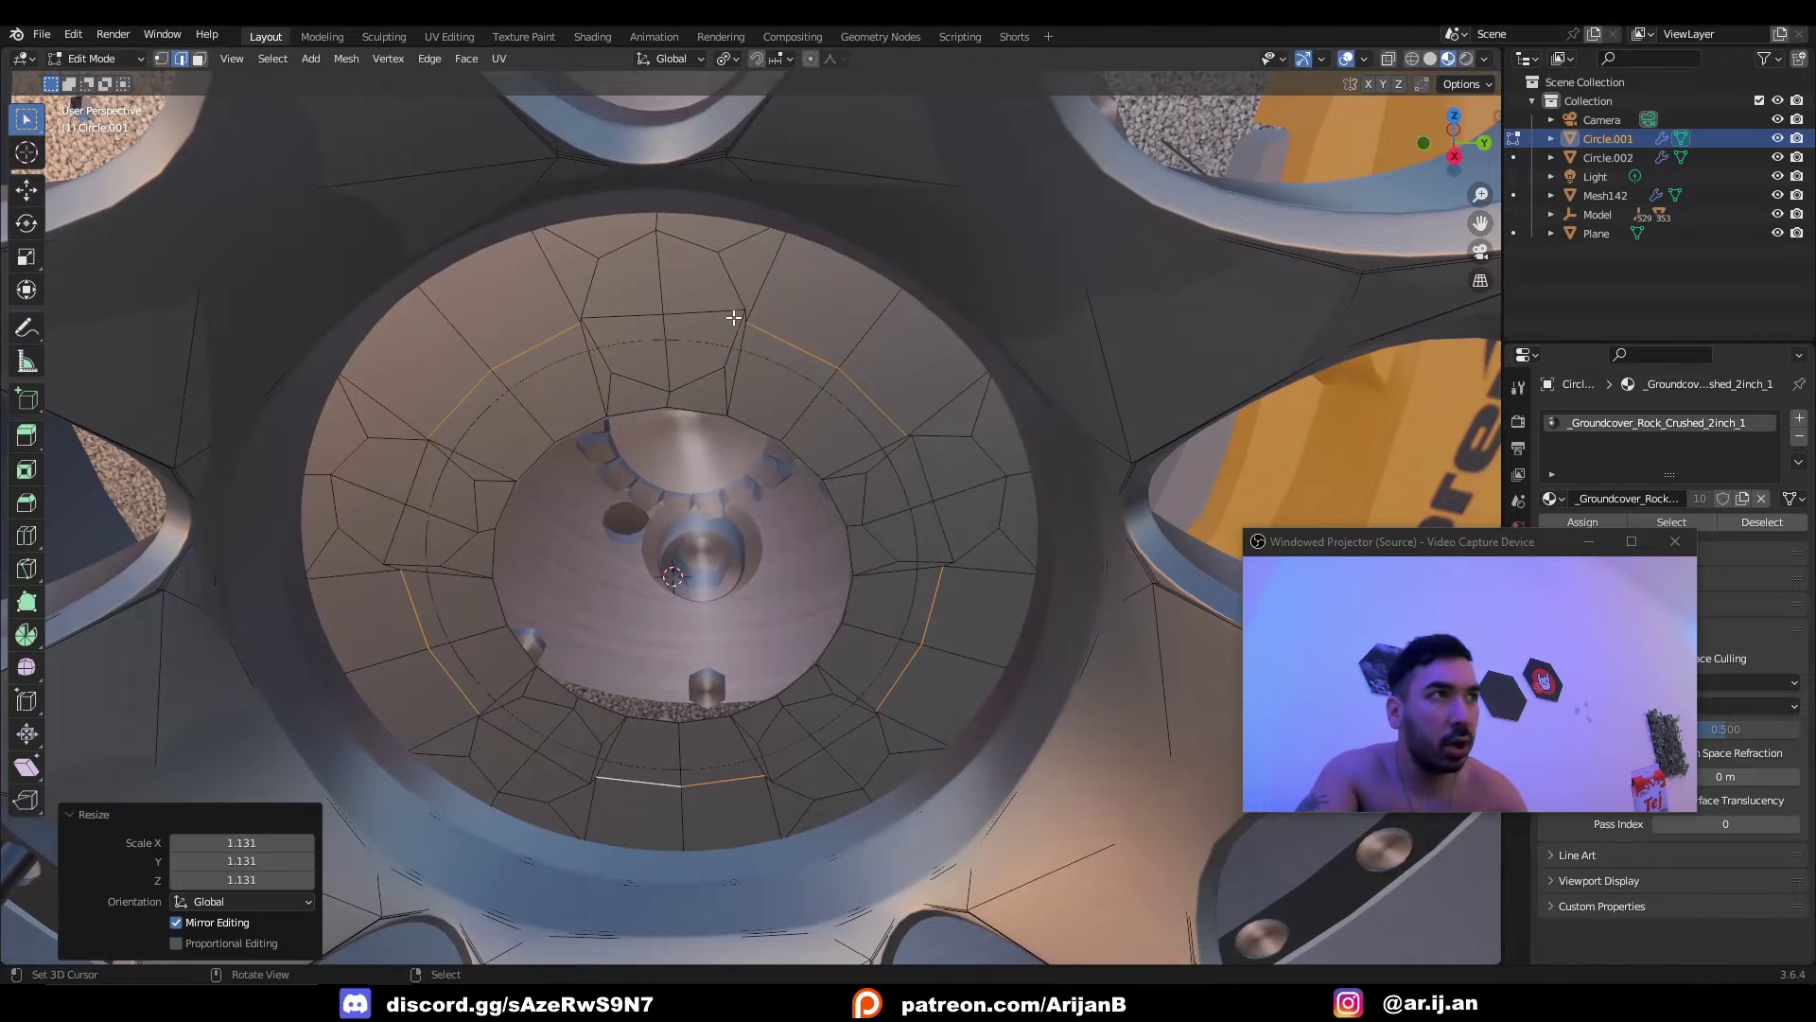
{"action": "key", "text": "s"}
{"action": "left_click", "coordinate": [697, 407]}
Inset the five circular bolt faces by 0.01147 m and extrude them inward twice, the second time by 0.23257 m, as bolt holes.
{"action": "middle_click_drag", "start_coordinate": [709, 510], "coordinate": [670, 673]}
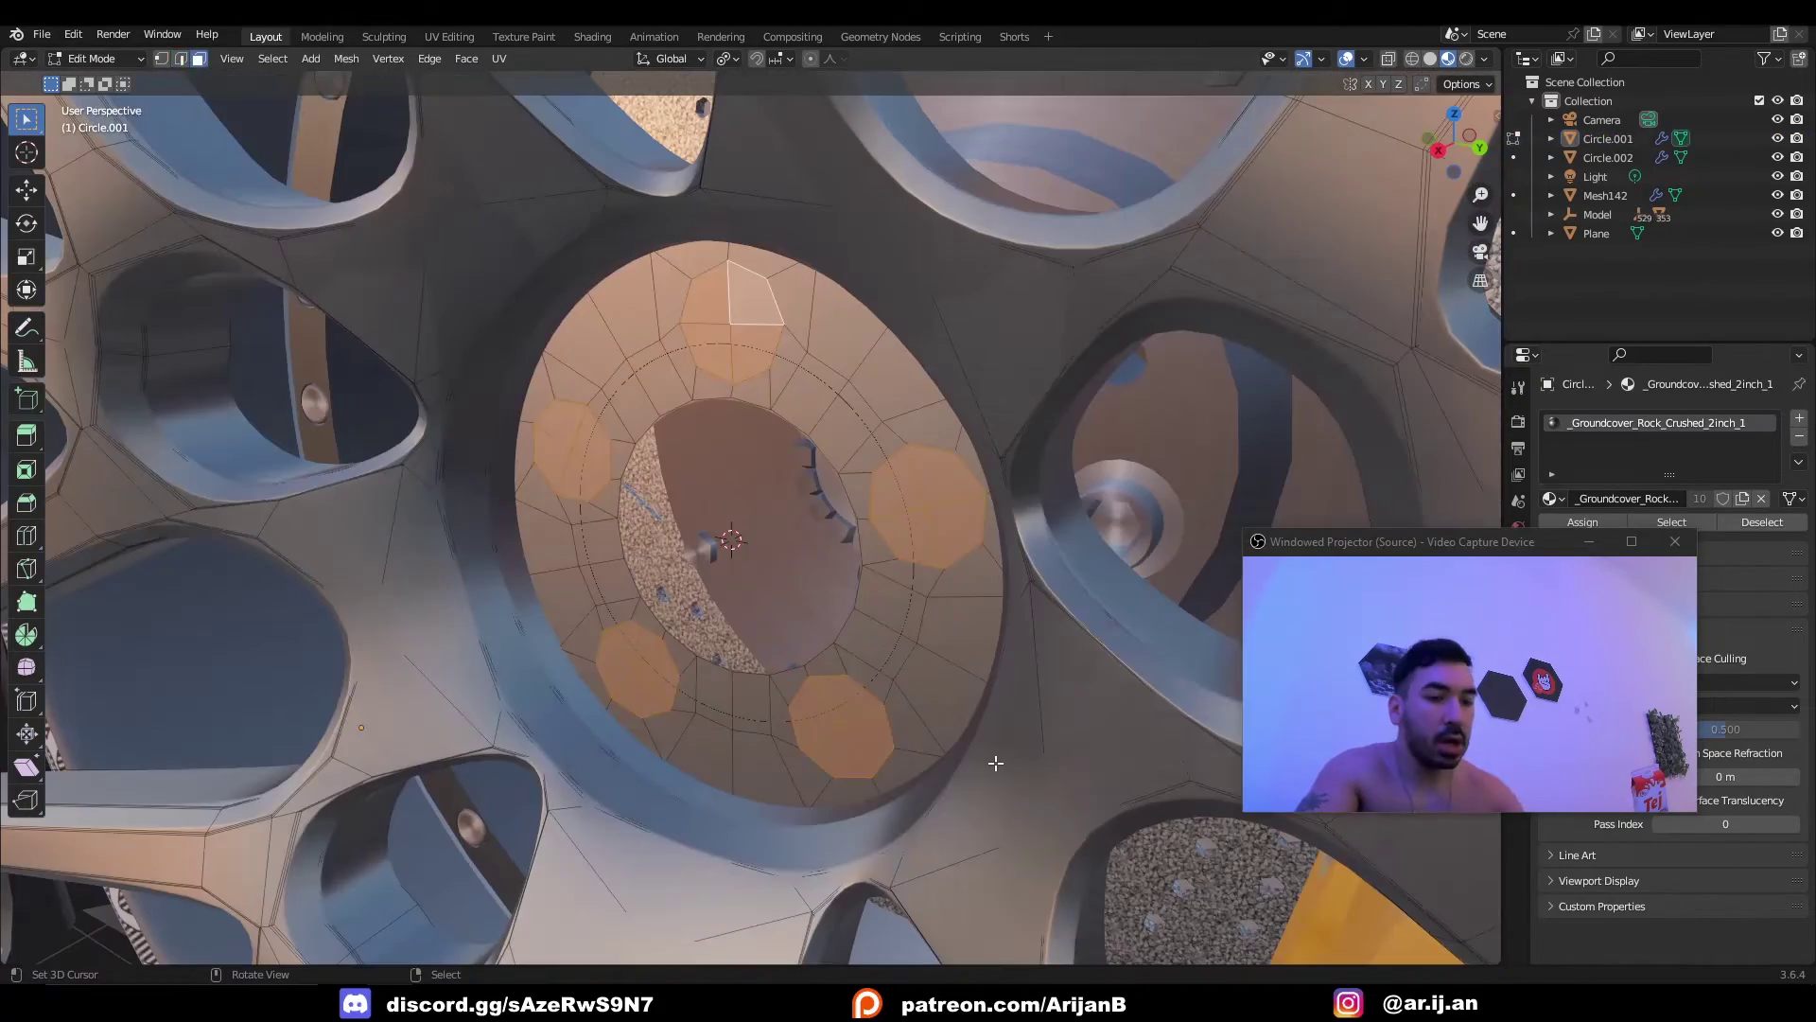
{"action": "key", "text": "i"}
{"action": "left_click", "coordinate": [991, 766]}
{"action": "middle_click_drag", "start_coordinate": [991, 766], "coordinate": [822, 706]}
{"action": "key", "text": "e"}
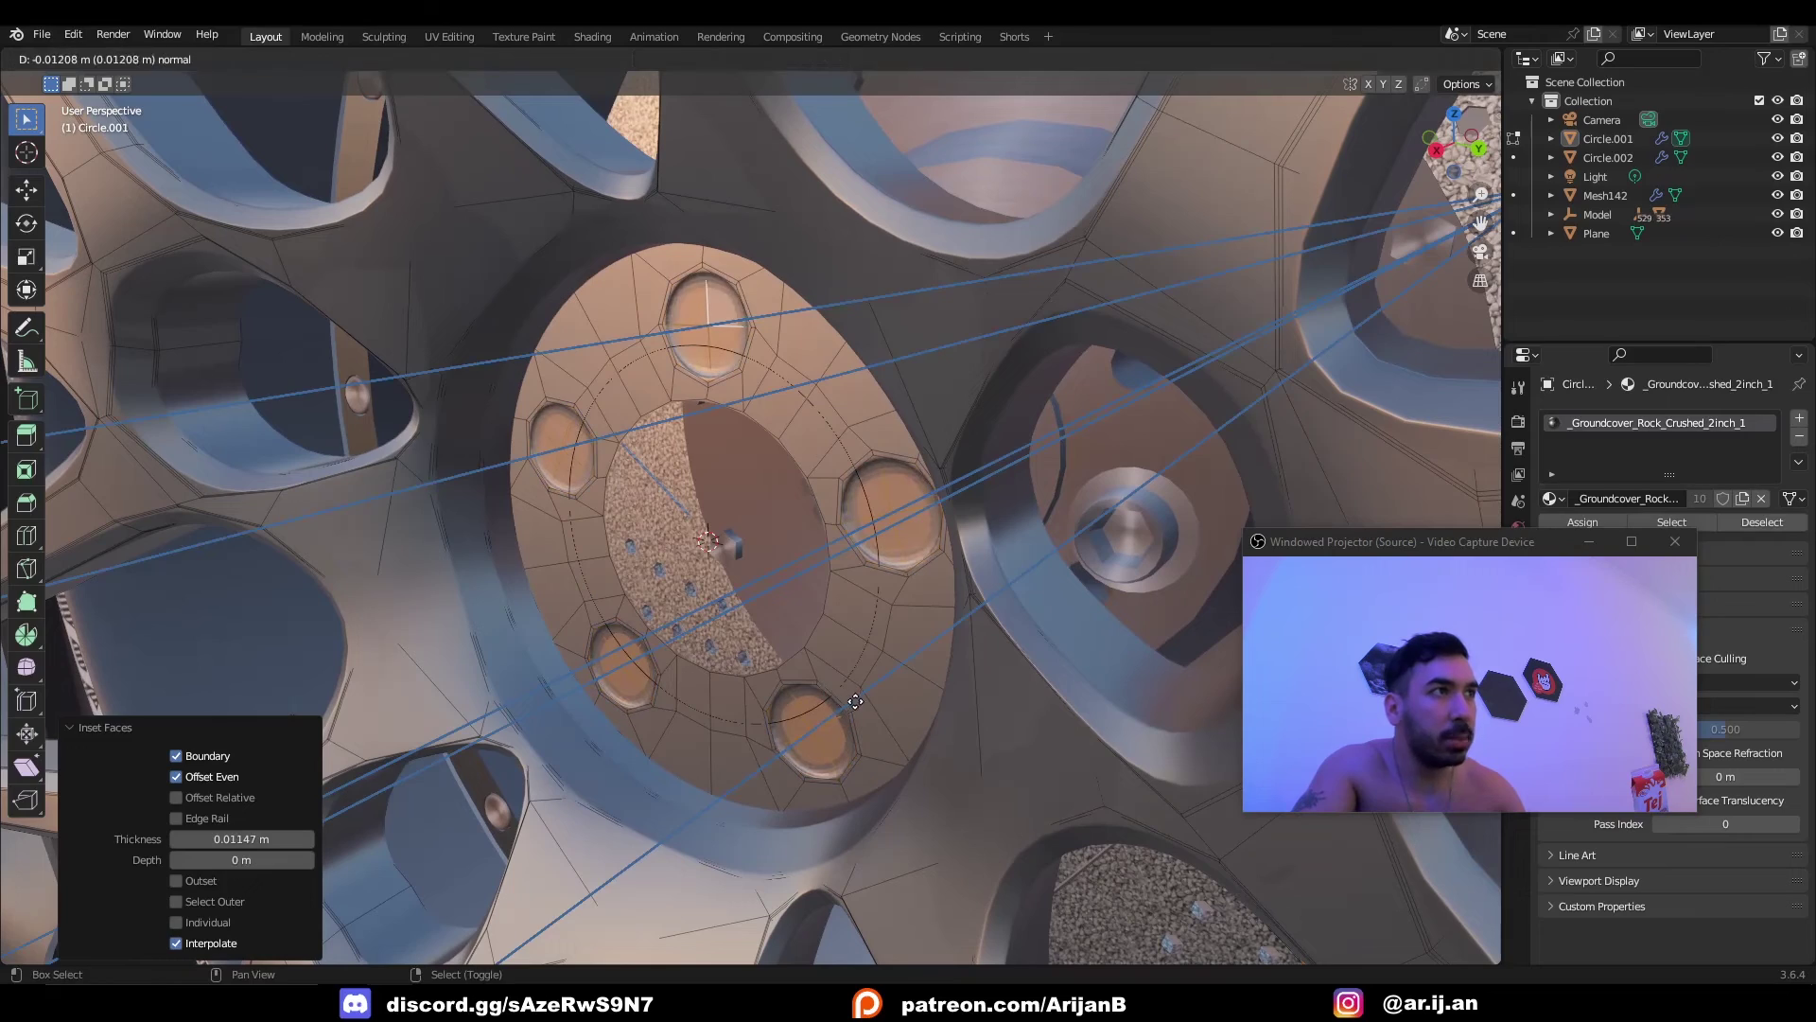
{"action": "left_click", "coordinate": [719, 660]}
{"action": "key", "text": "e"}
{"action": "left_click", "coordinate": [785, 551]}
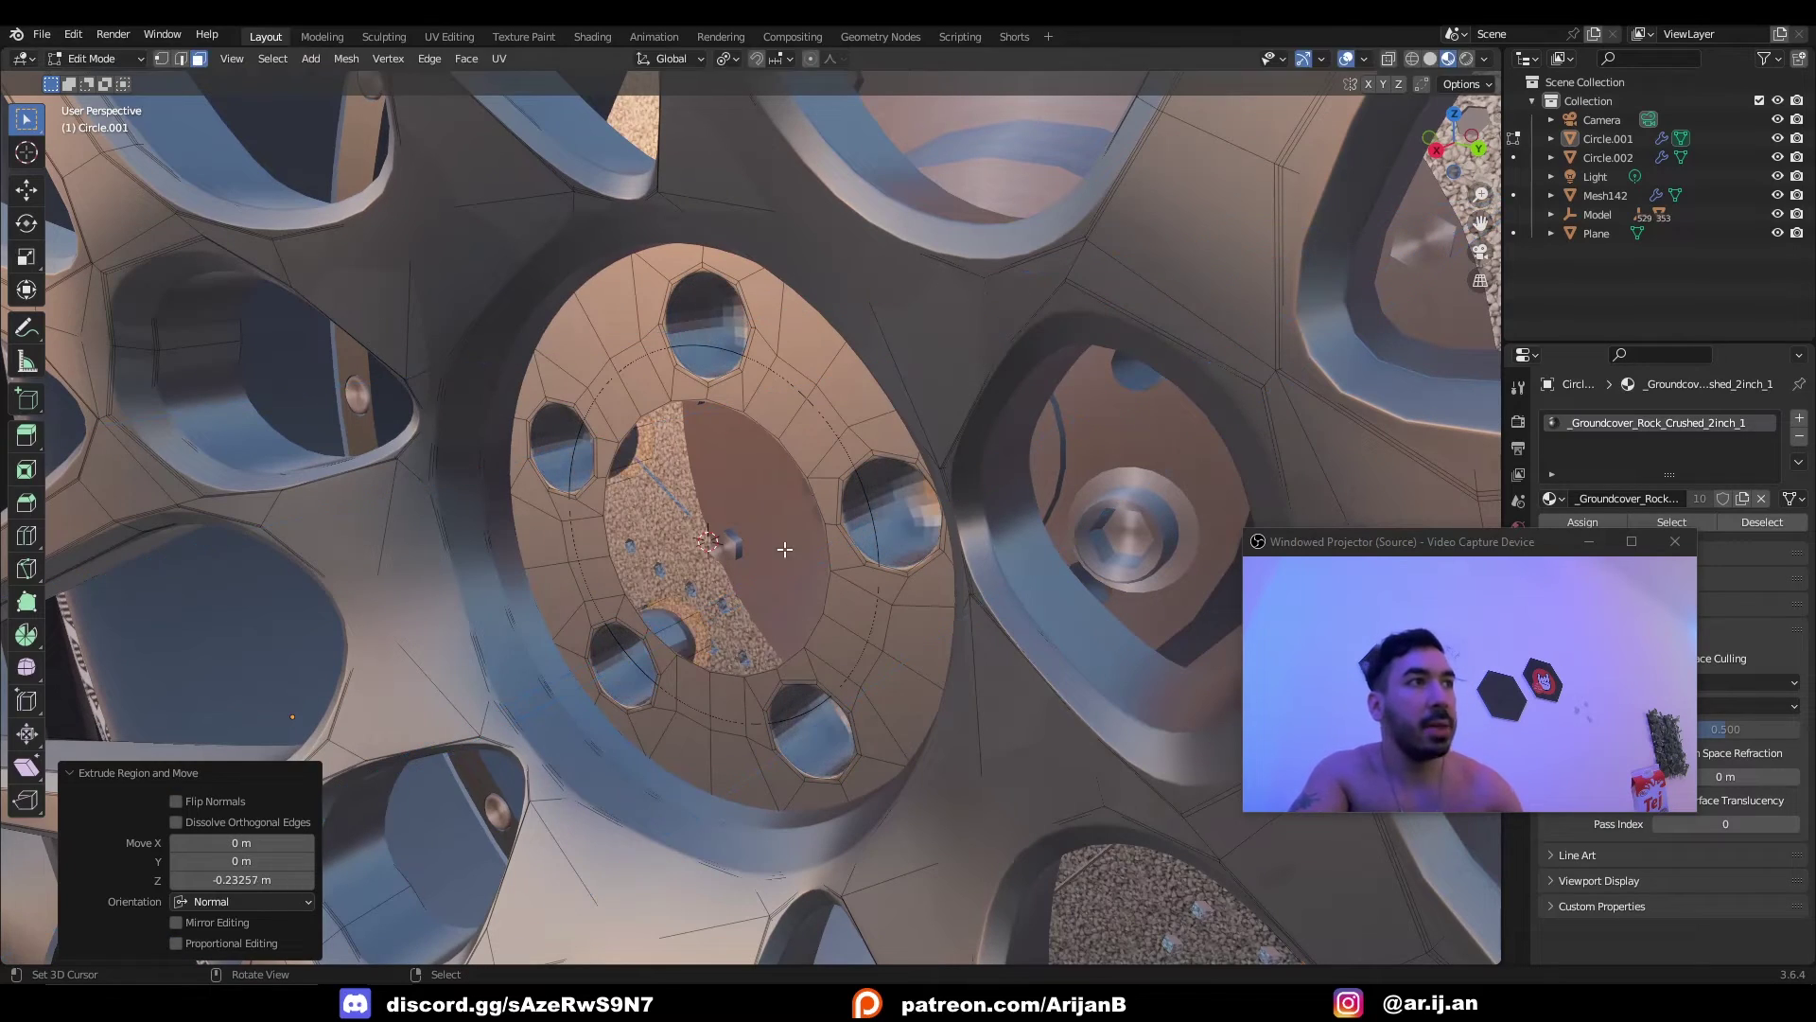
{"action": "right_click", "coordinate": [755, 539]}
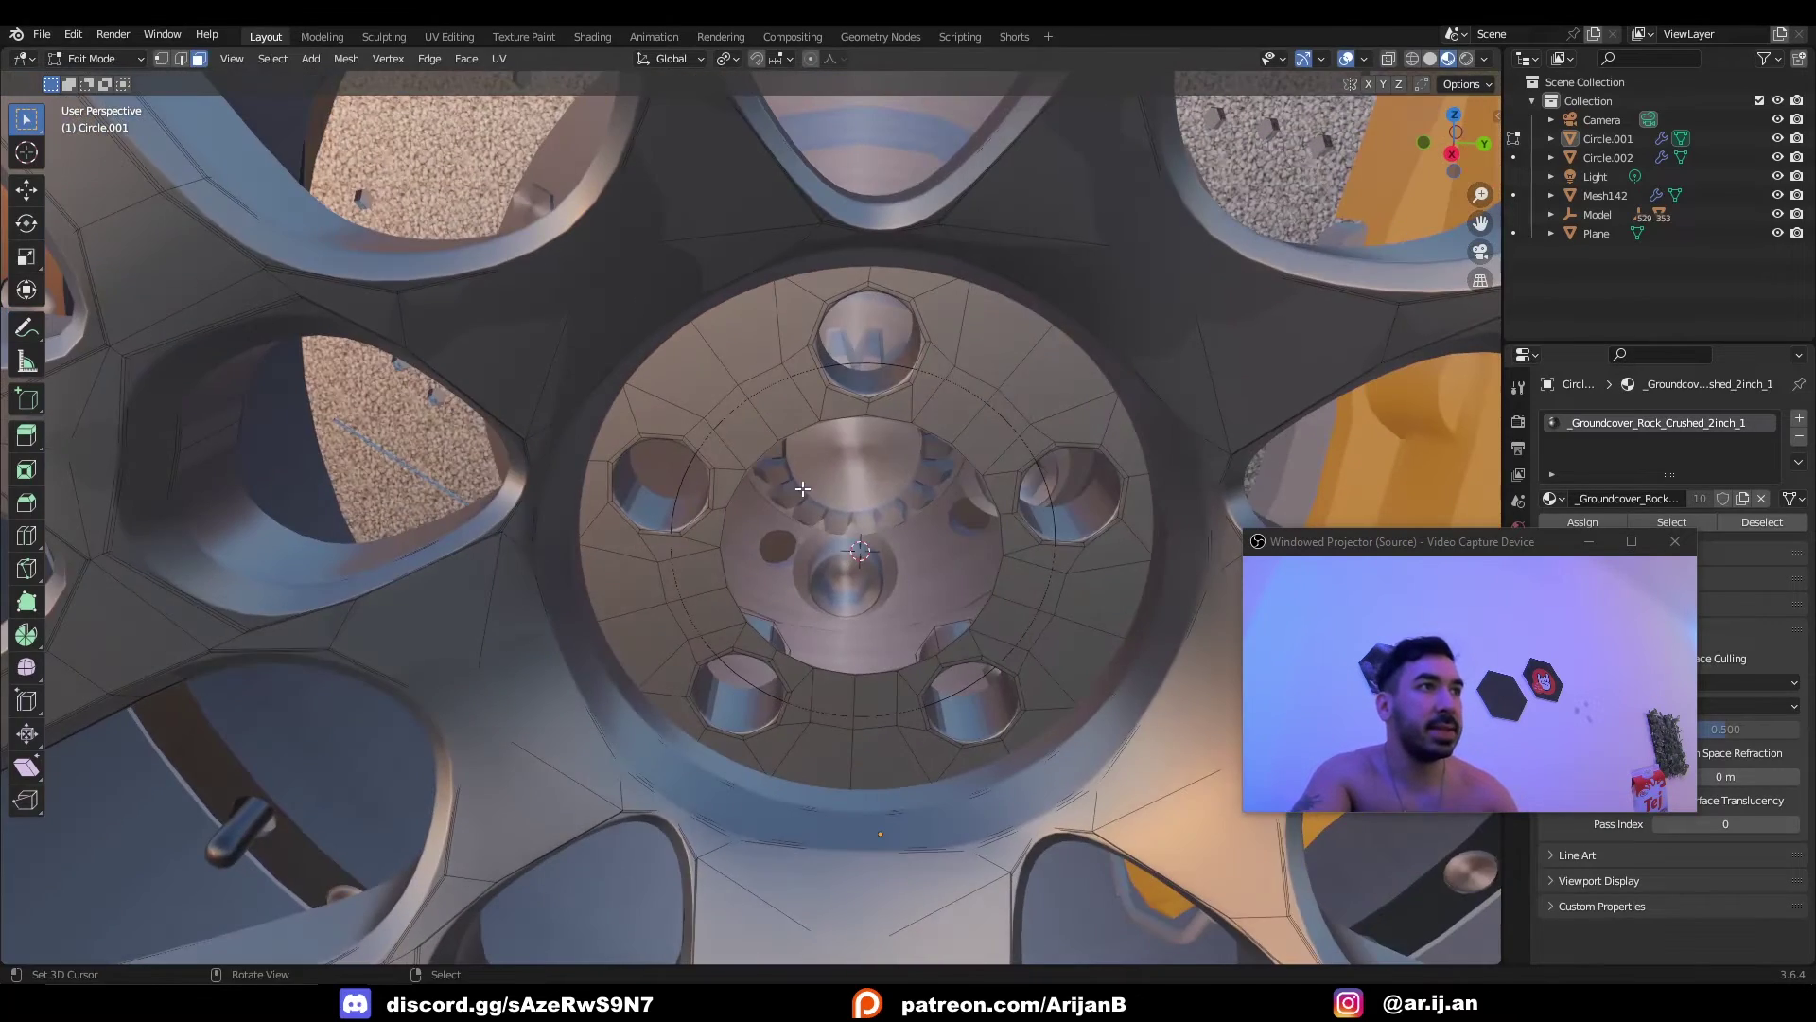
{"action": "key", "text": "Tab"}
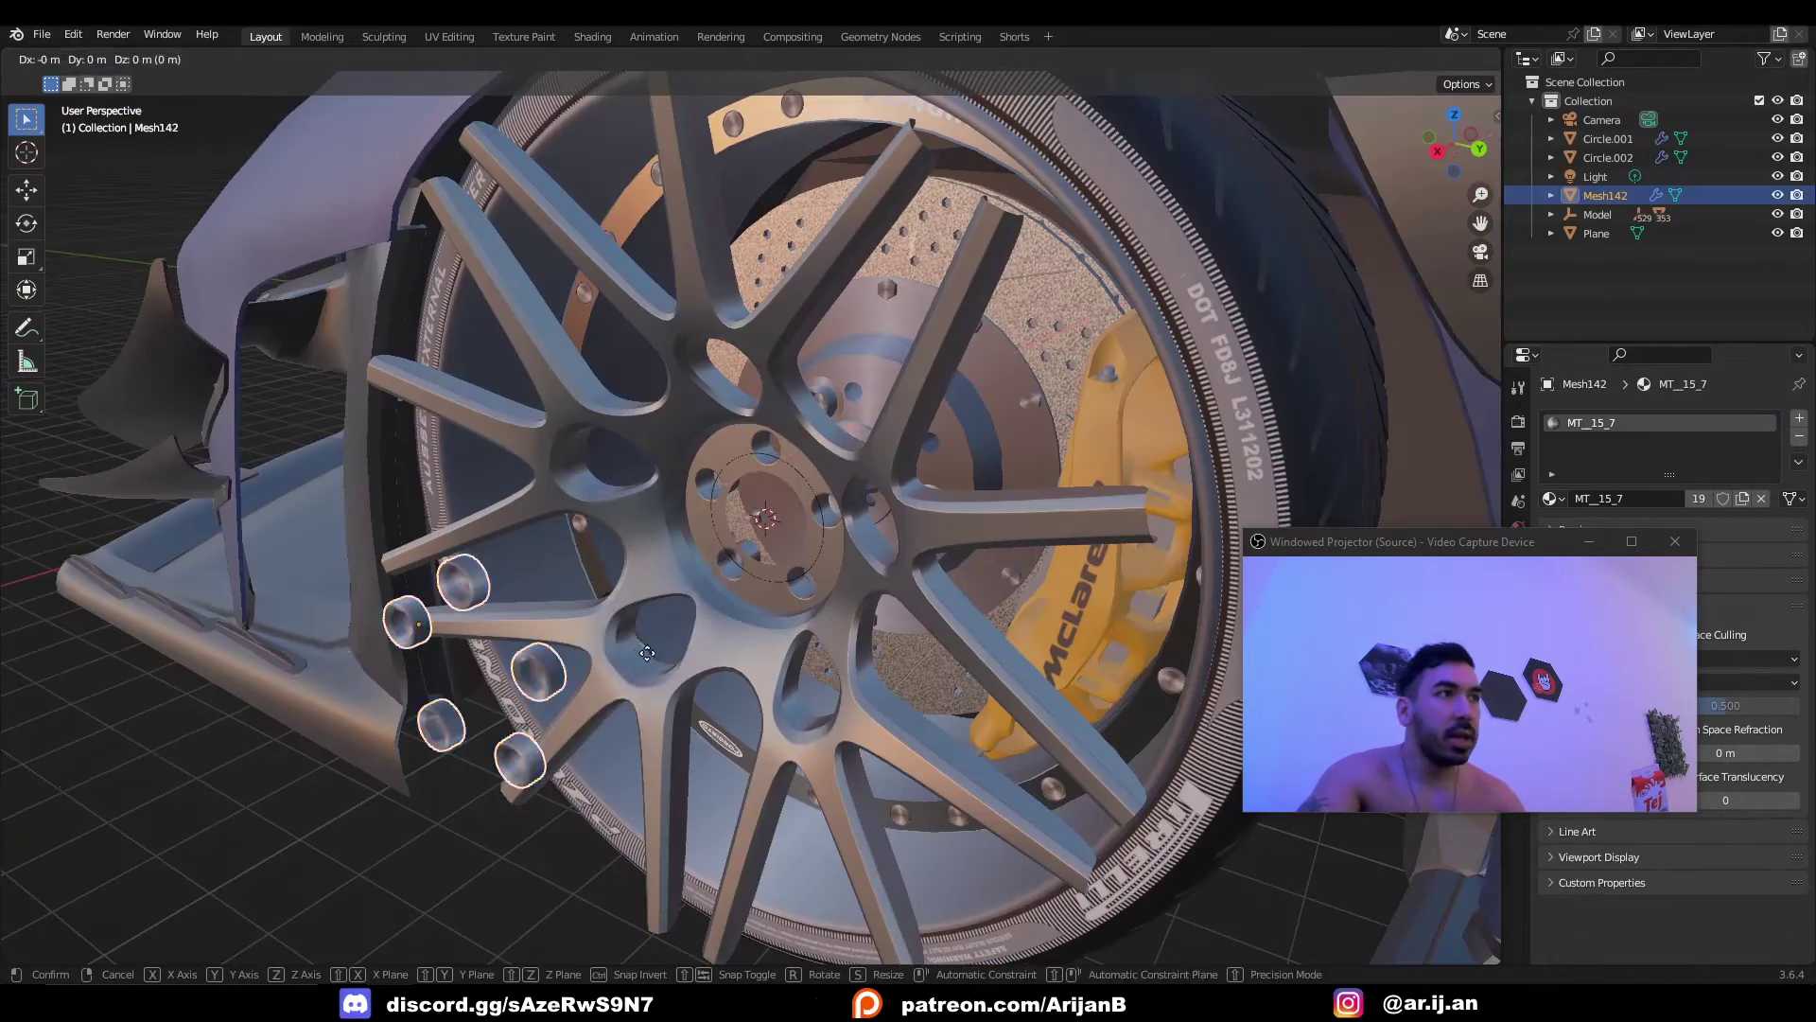
Move the group of five lug nuts into the hub's bolt holes.
{"action": "middle_click_drag", "start_coordinate": [719, 568], "coordinate": [823, 482]}
{"action": "scroll", "coordinate": [880, 353], "scroll_direction": "up", "scroll_amount": 3}
{"action": "right_click", "coordinate": [879, 354]}
{"action": "middle_click_drag", "start_coordinate": [879, 354], "coordinate": [813, 486]}
{"action": "scroll", "coordinate": [804, 469], "scroll_direction": "up", "scroll_amount": 3}
{"action": "scroll", "coordinate": [778, 412], "scroll_direction": "down", "scroll_amount": 1}
{"action": "middle_click_drag", "start_coordinate": [778, 558], "coordinate": [832, 525]}
Add a cylinder with 24 vertices at the centre of the hub.
{"action": "key", "text": "alt+a"}
{"action": "left_click", "coordinate": [866, 650]}
{"action": "scroll", "coordinate": [821, 576], "scroll_direction": "down", "scroll_amount": 3}
{"action": "right_click", "coordinate": [842, 508]}
{"action": "key", "text": "shift+a"}
{"action": "mouse_move", "coordinate": [842, 508]}
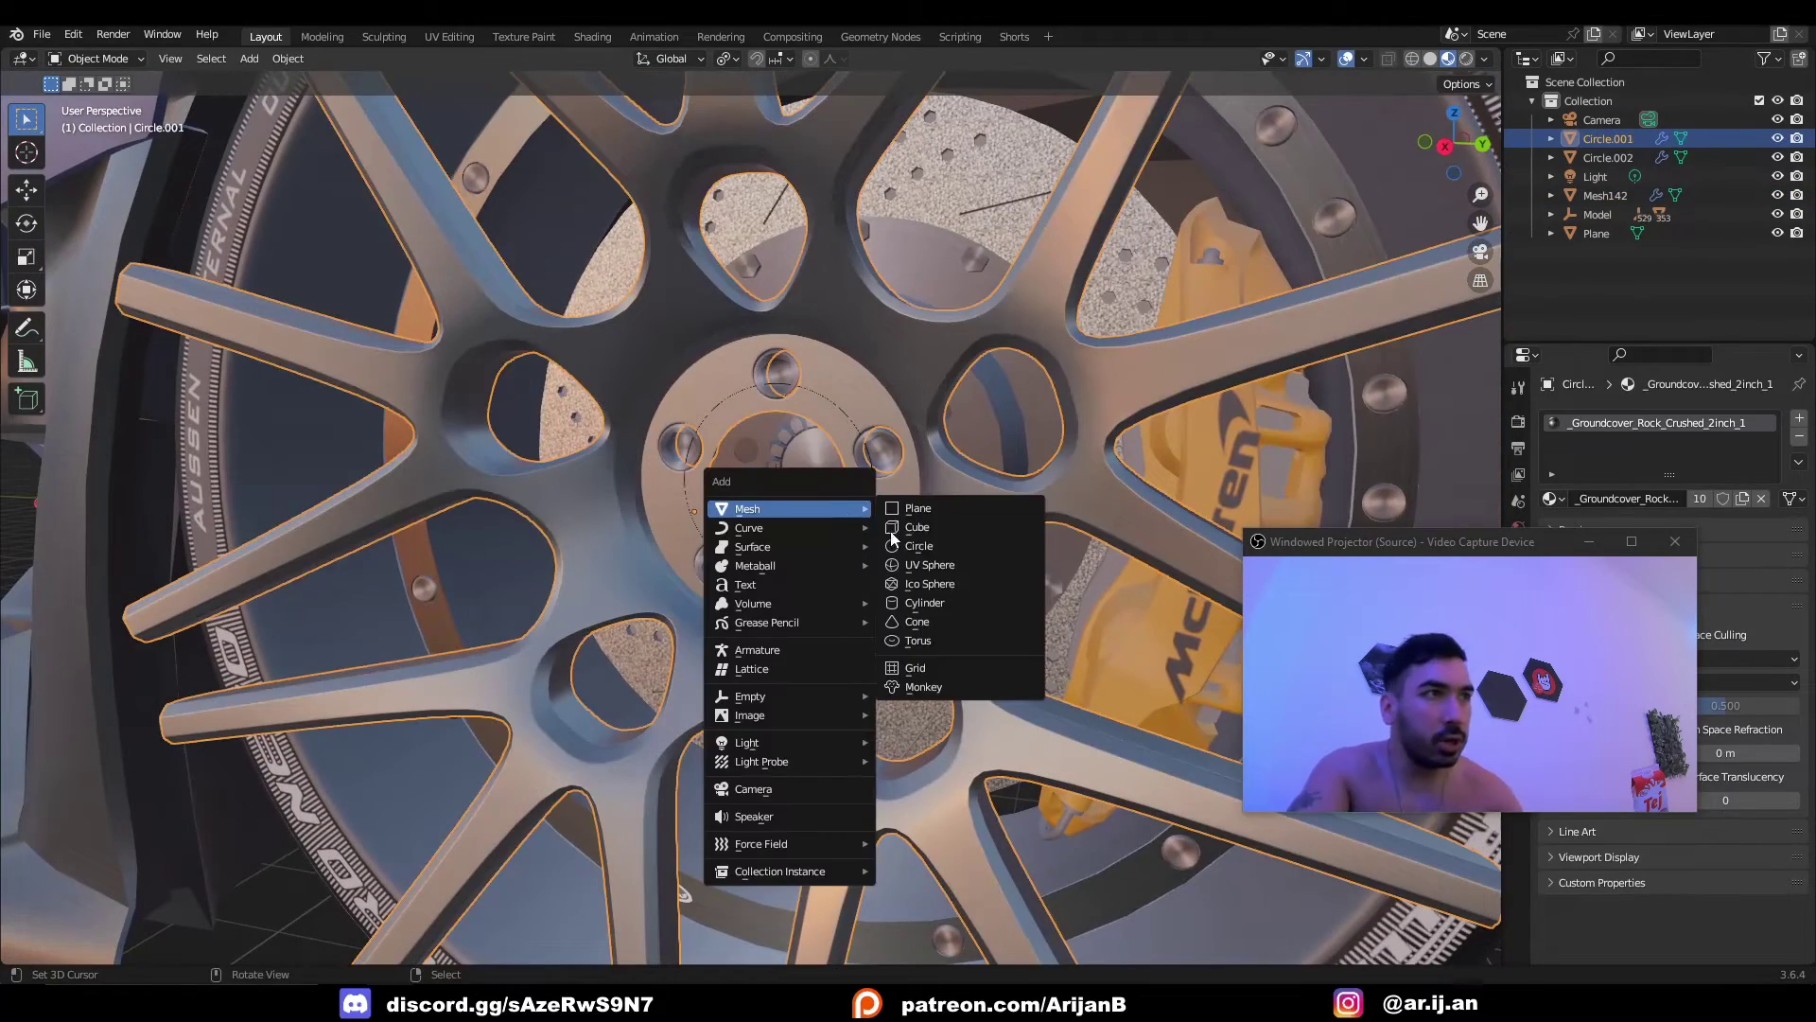
{"action": "left_click", "coordinate": [924, 603]}
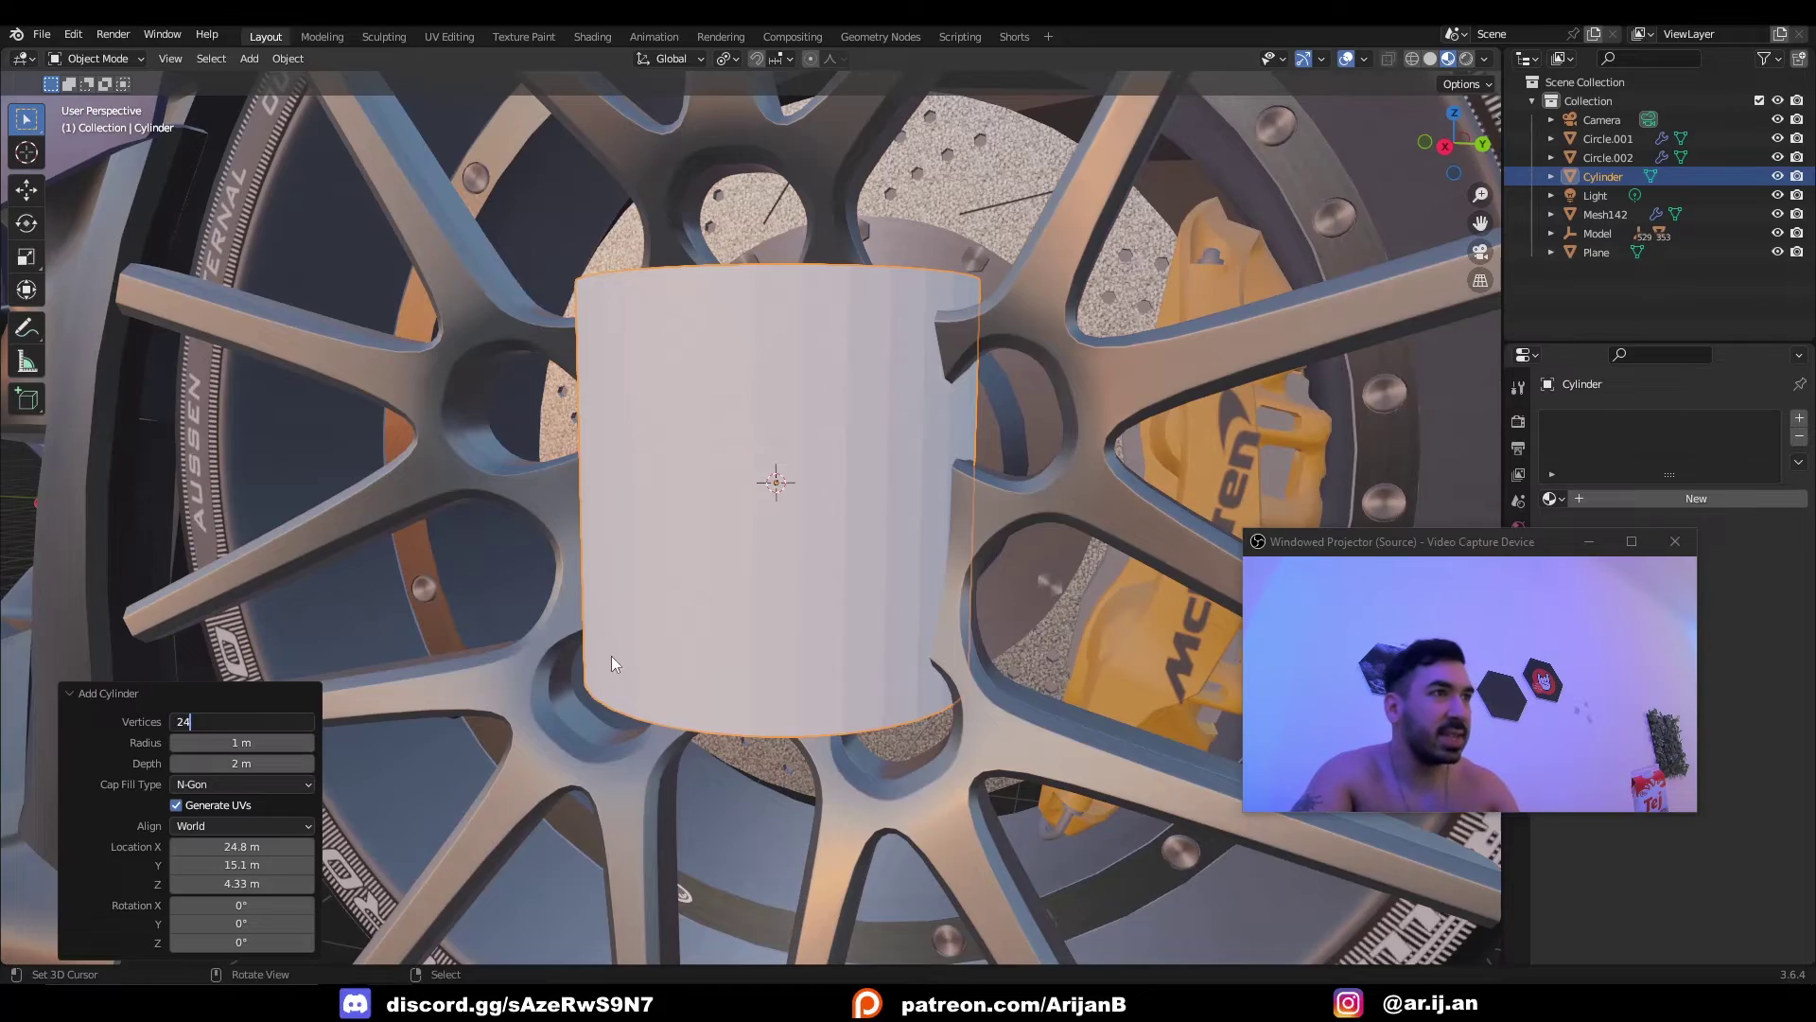
{"action": "key", "text": "Return"}
Scale the cylinder's mesh by 0.319 and rotate it 90° about the Y axis so it faces outward from the hub.
{"action": "scroll", "coordinate": [781, 584], "scroll_direction": "down", "scroll_amount": 3}
{"action": "middle_click_drag", "start_coordinate": [781, 584], "coordinate": [798, 608]}
{"action": "key", "text": "Tab"}
{"action": "key", "text": "s"}
{"action": "left_click", "coordinate": [811, 594]}
{"action": "type", "text": "ry"}
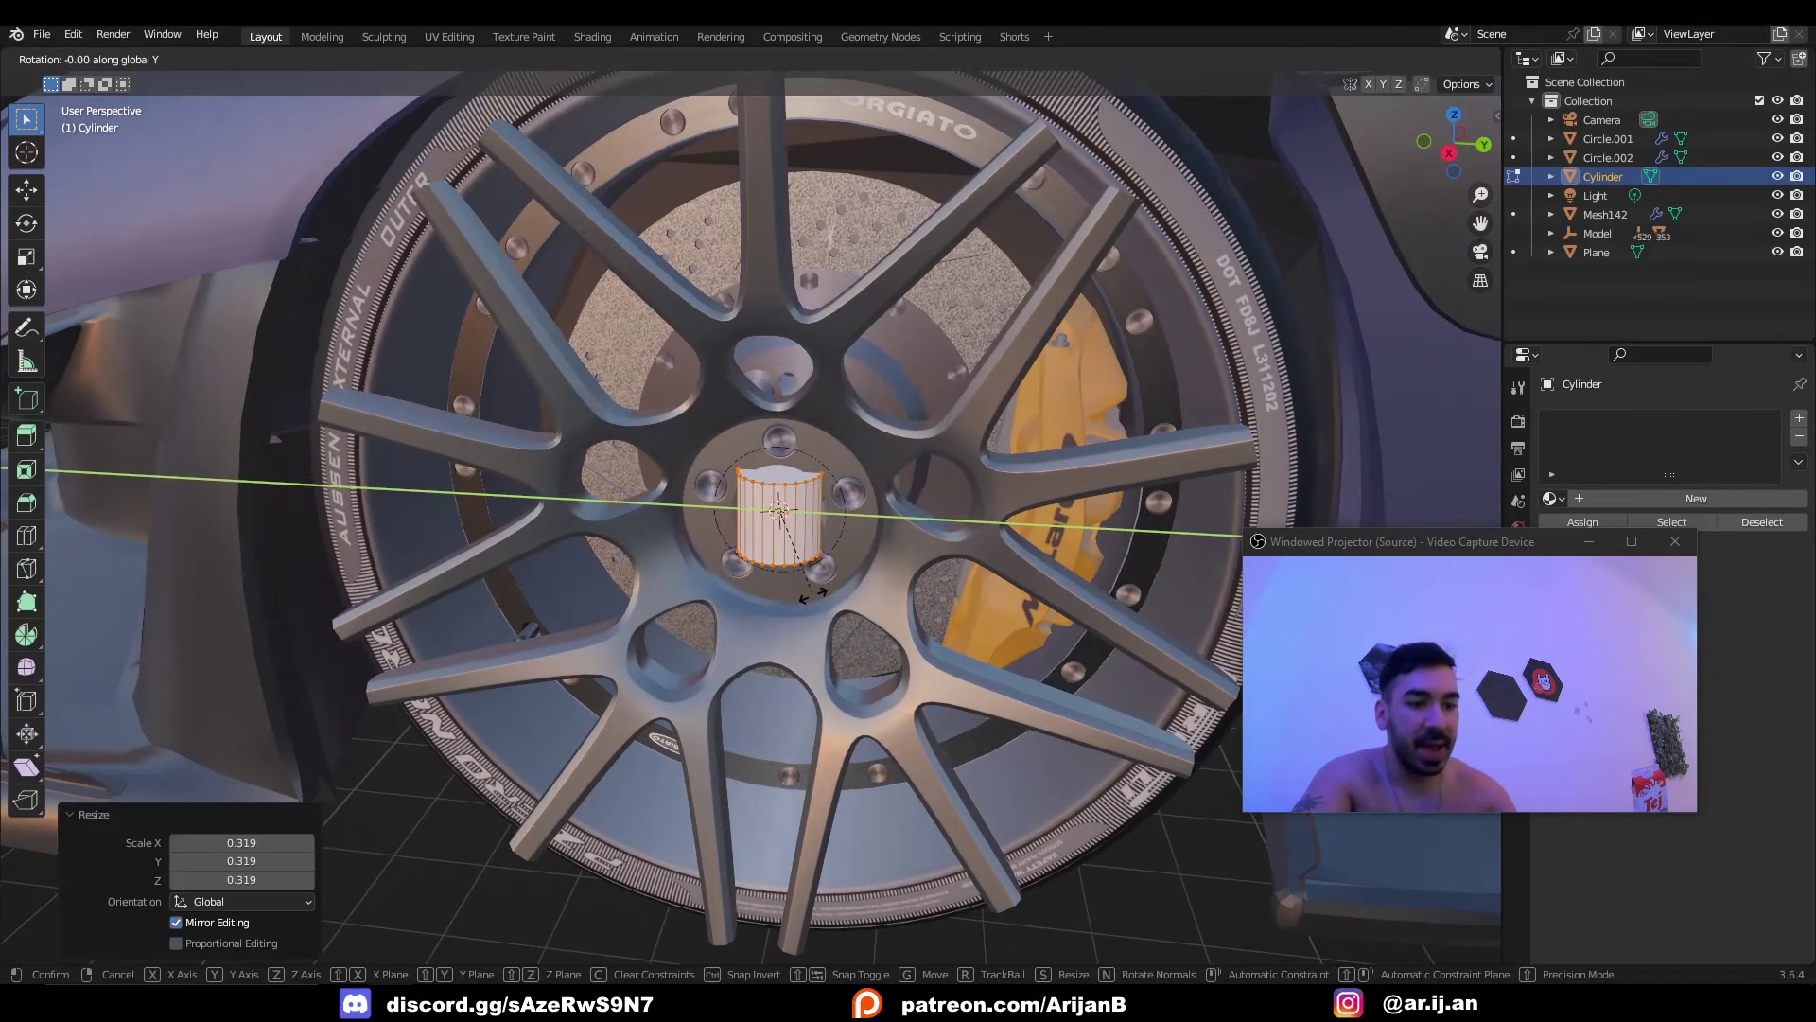
{"action": "type", "text": "90"}
{"action": "key", "text": "Return"}
Resize the rotated cylinder to fit the hub's centre opening.
{"action": "key", "text": "s"}
{"action": "left_click", "coordinate": [819, 608]}
{"action": "key", "text": "Tab"}
{"action": "key", "text": "Tab"}
{"action": "scroll", "coordinate": [822, 584], "scroll_direction": "up", "scroll_amount": 1}
{"action": "middle_click_drag", "start_coordinate": [861, 602], "coordinate": [814, 594]}
{"action": "key", "text": "s"}
{"action": "left_click", "coordinate": [841, 602]}
{"action": "key", "text": "Tab"}
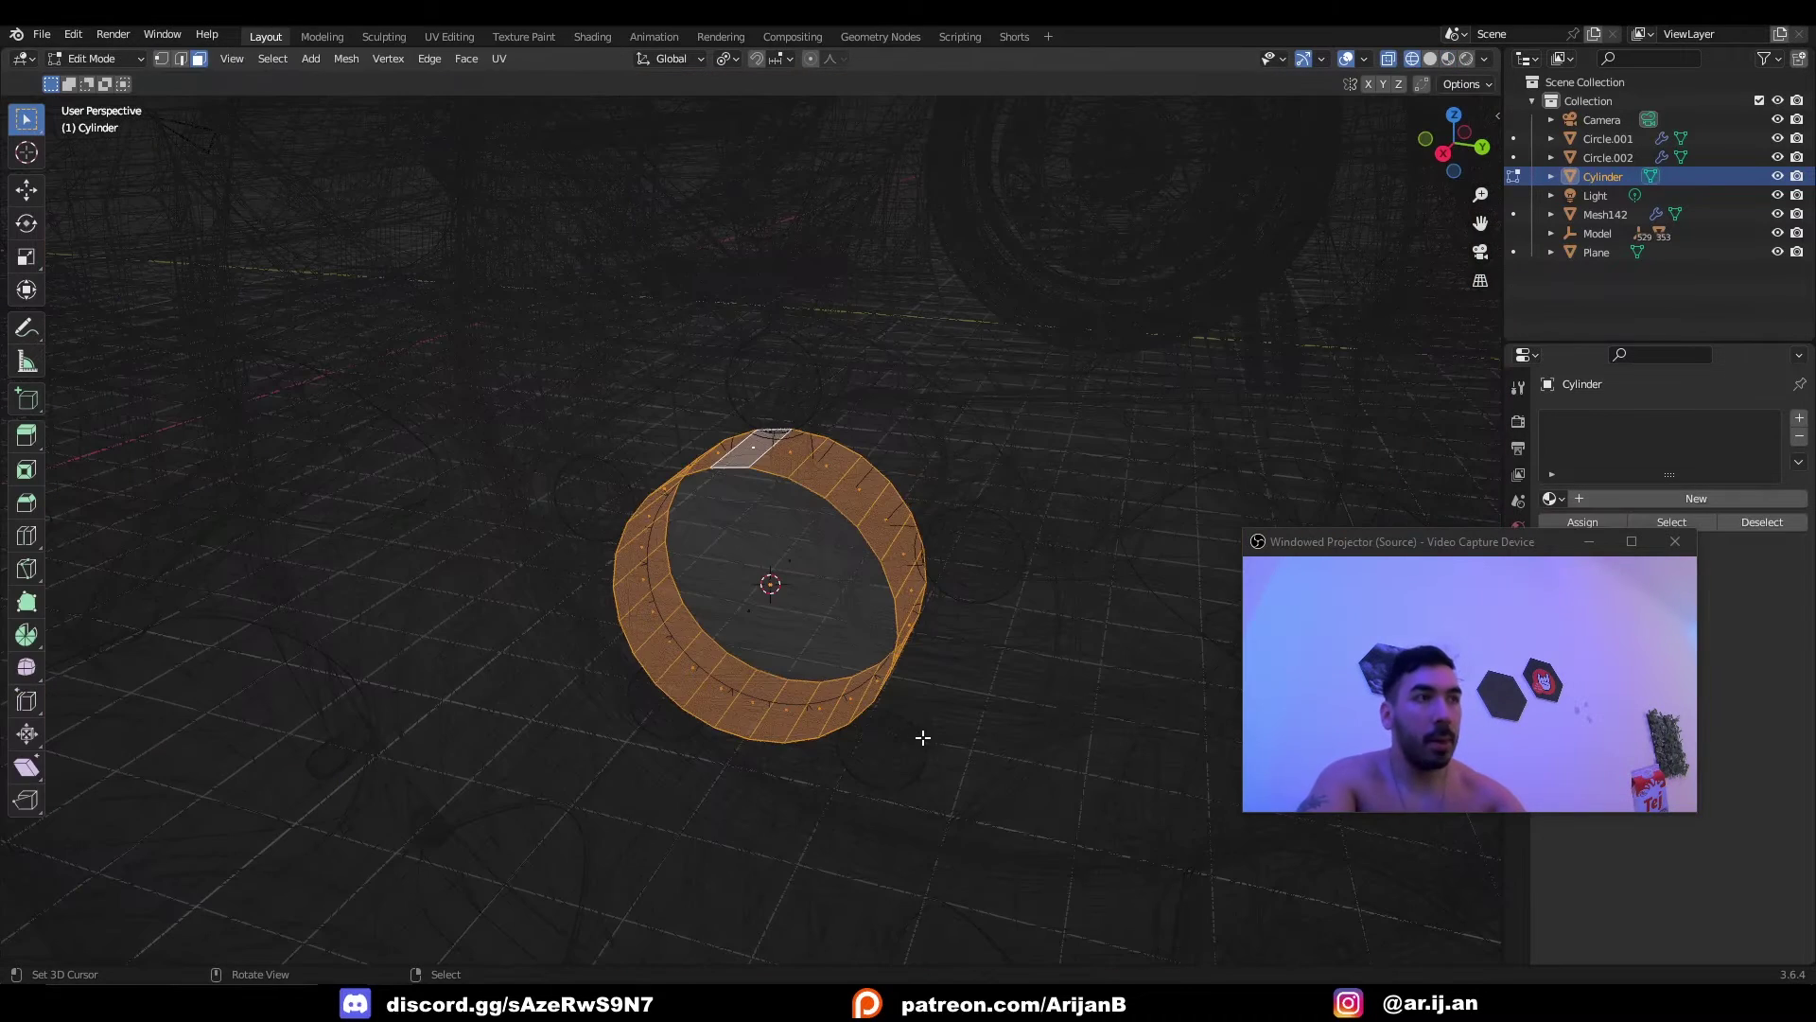
Inset the cylinder's side faces individually by about 0.02 m and extrude them outward by about 0.036 m.
{"action": "key", "text": "i"}
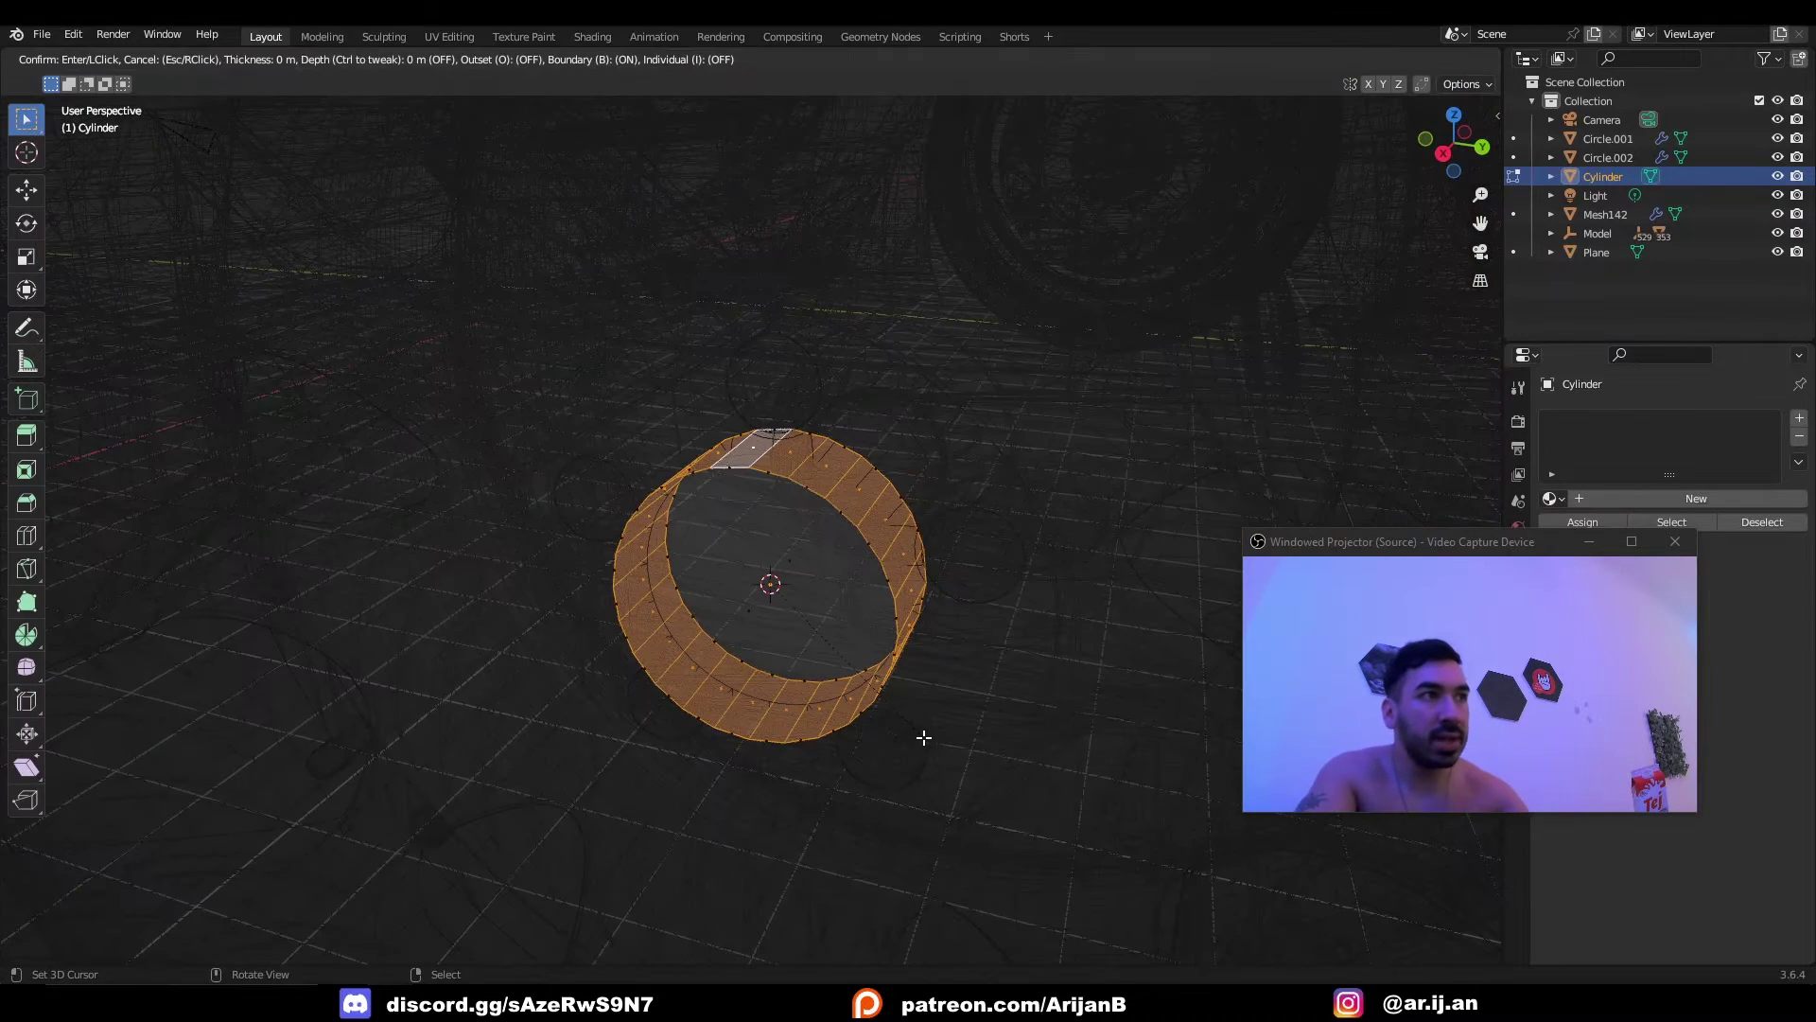
{"action": "key", "text": "i"}
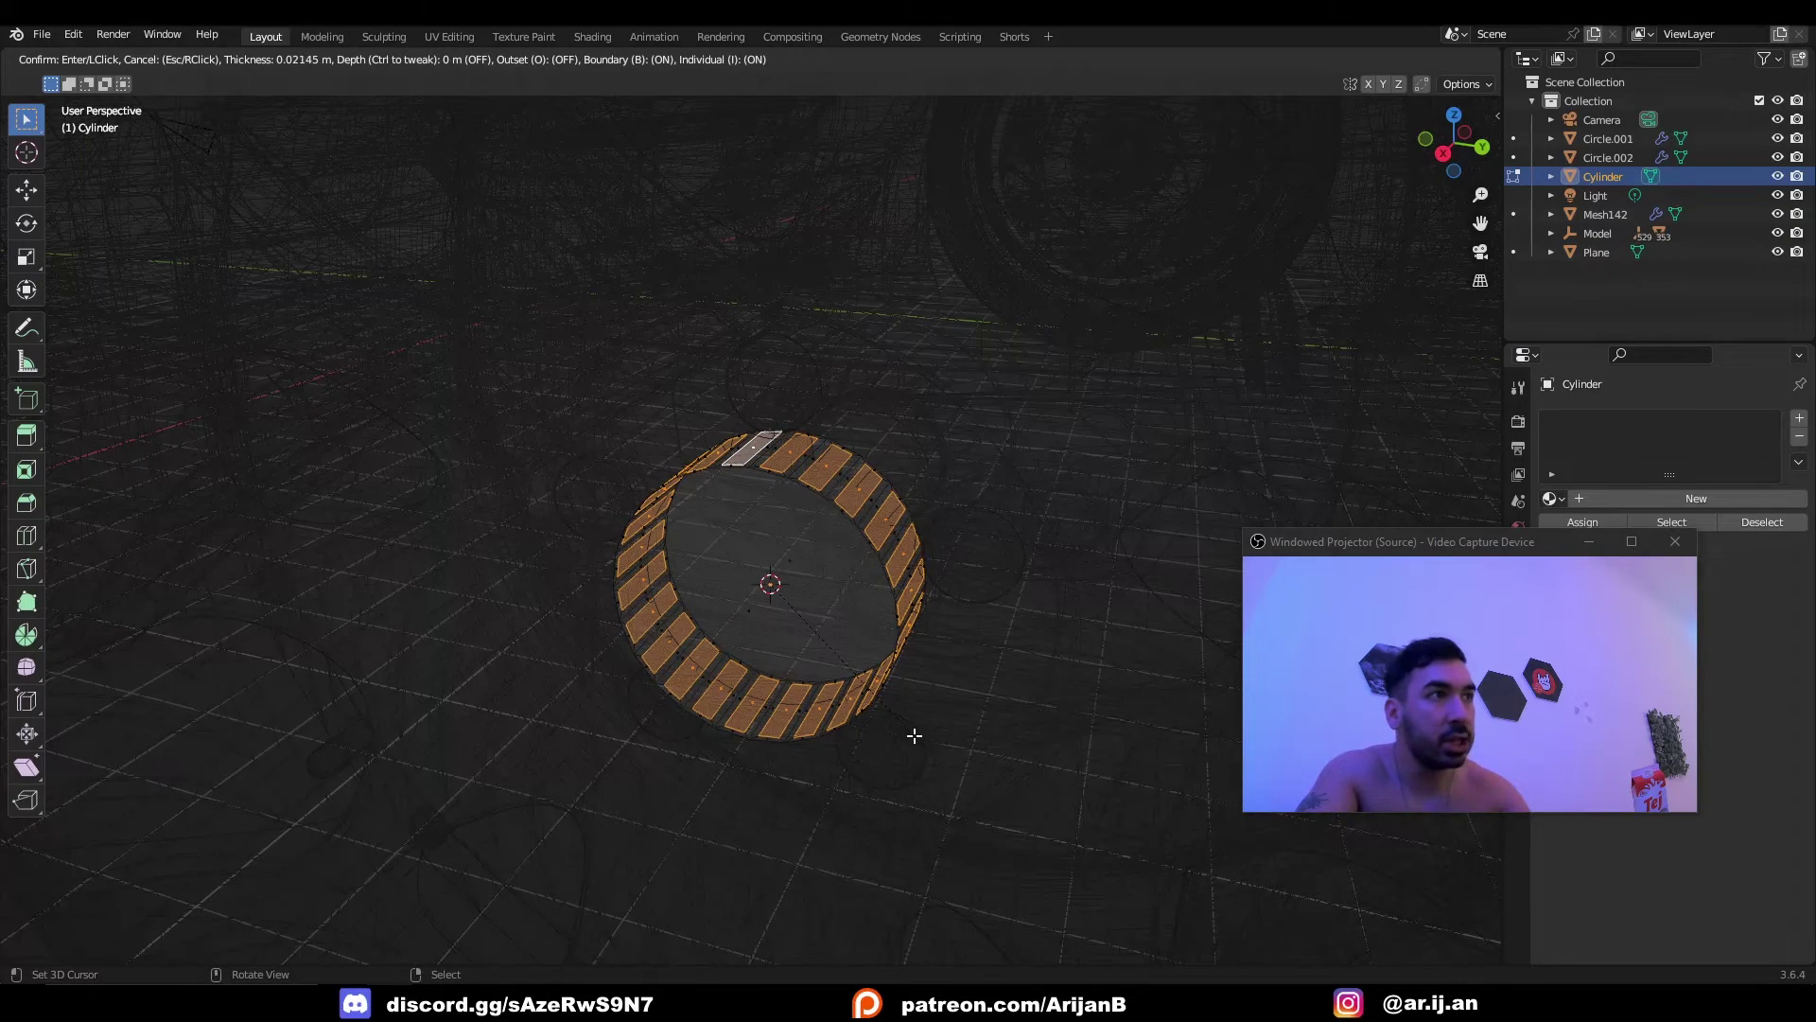
{"action": "left_click", "coordinate": [919, 739]}
{"action": "middle_click_drag", "start_coordinate": [781, 636], "coordinate": [743, 621]}
{"action": "key", "text": "e"}
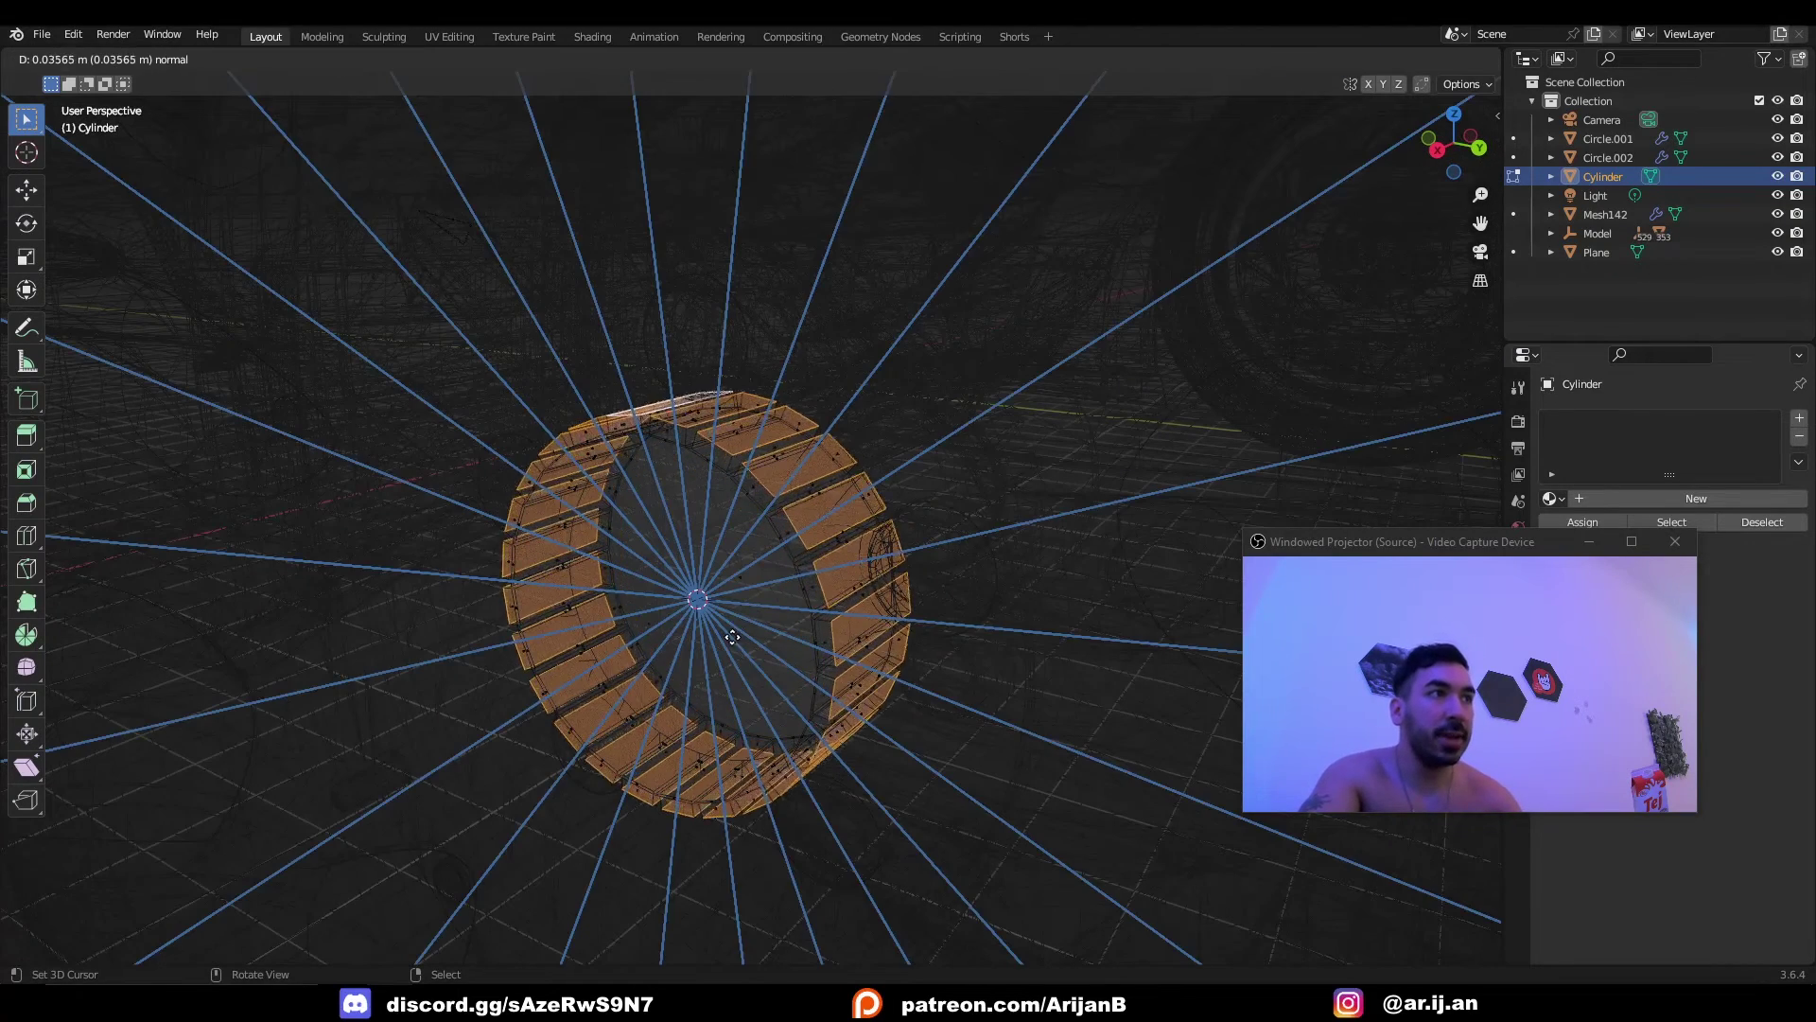
{"action": "left_click", "coordinate": [733, 637]}
{"action": "key", "text": "e"}
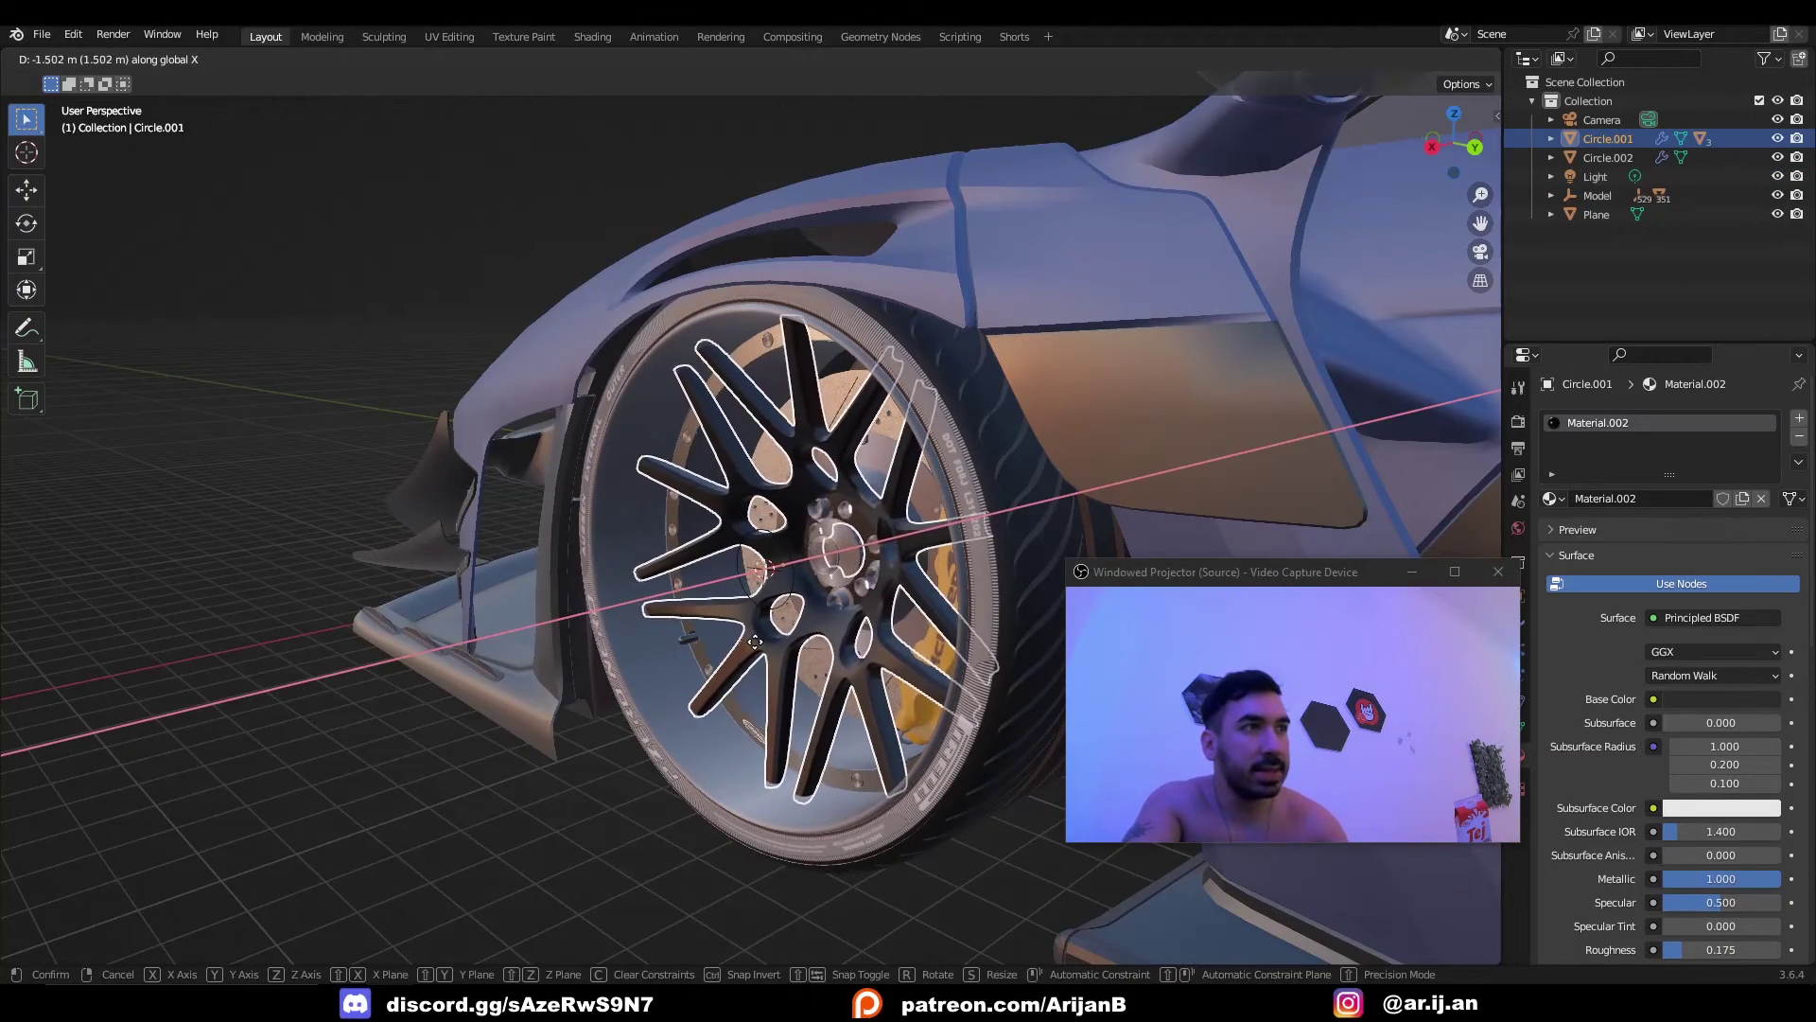
Move the finished rim along the X axis into place within the front wheel and clear the selection.
{"action": "left_click", "coordinate": [724, 652]}
{"action": "key", "text": "alt+a"}
{"action": "middle_click_drag", "start_coordinate": [704, 674], "coordinate": [729, 685]}
{"action": "scroll", "coordinate": [729, 684], "scroll_direction": "up", "scroll_amount": 1}
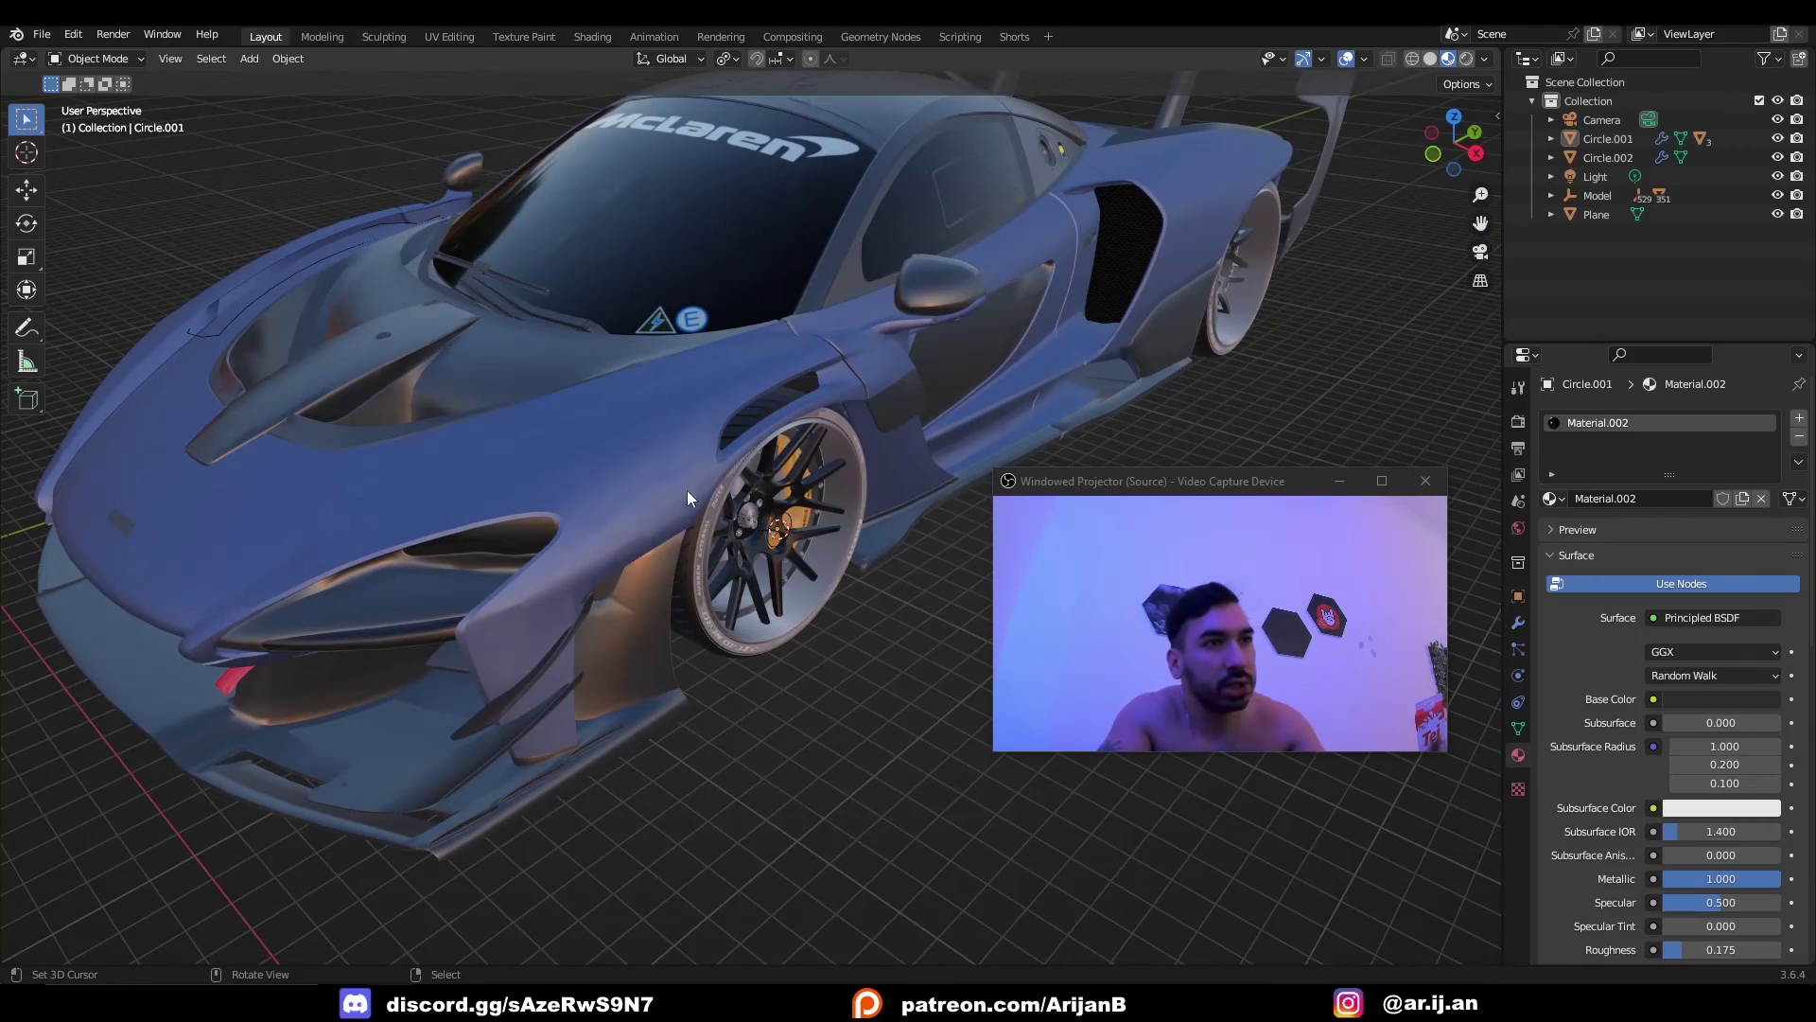
{"action": "middle_click_drag", "start_coordinate": [675, 543], "coordinate": [713, 560]}
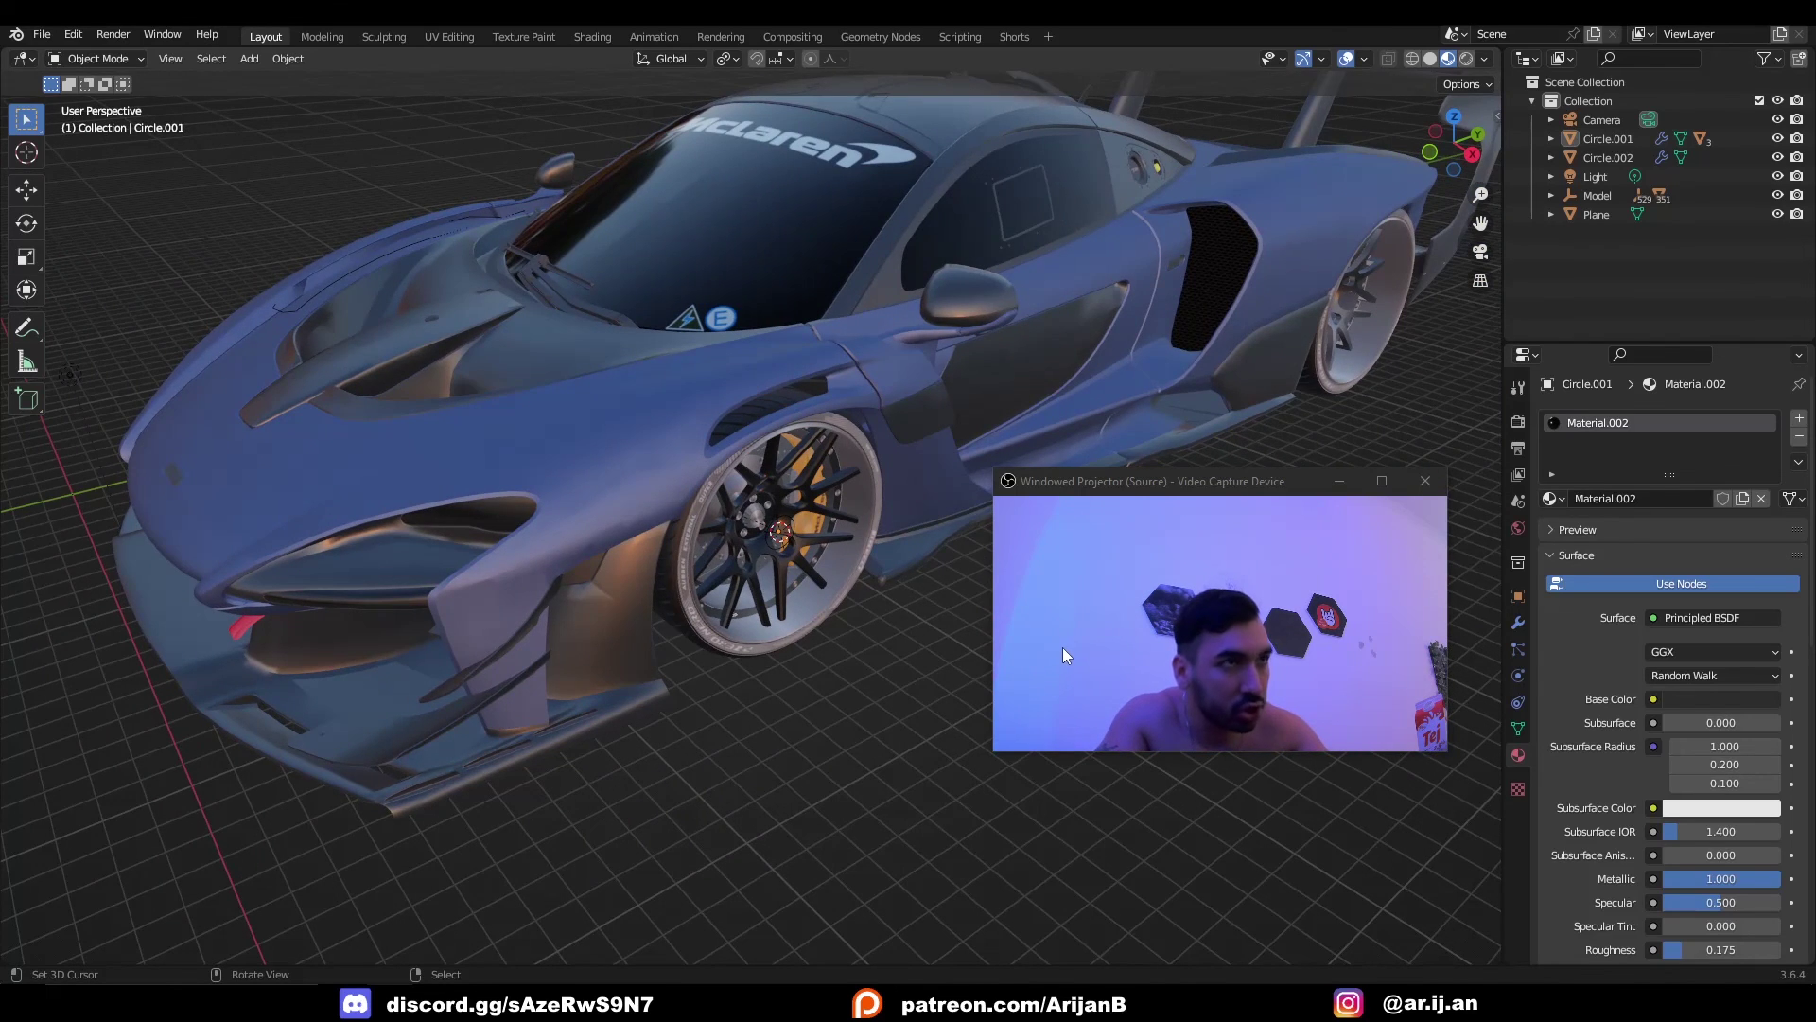
{"action": "key", "text": "Home"}
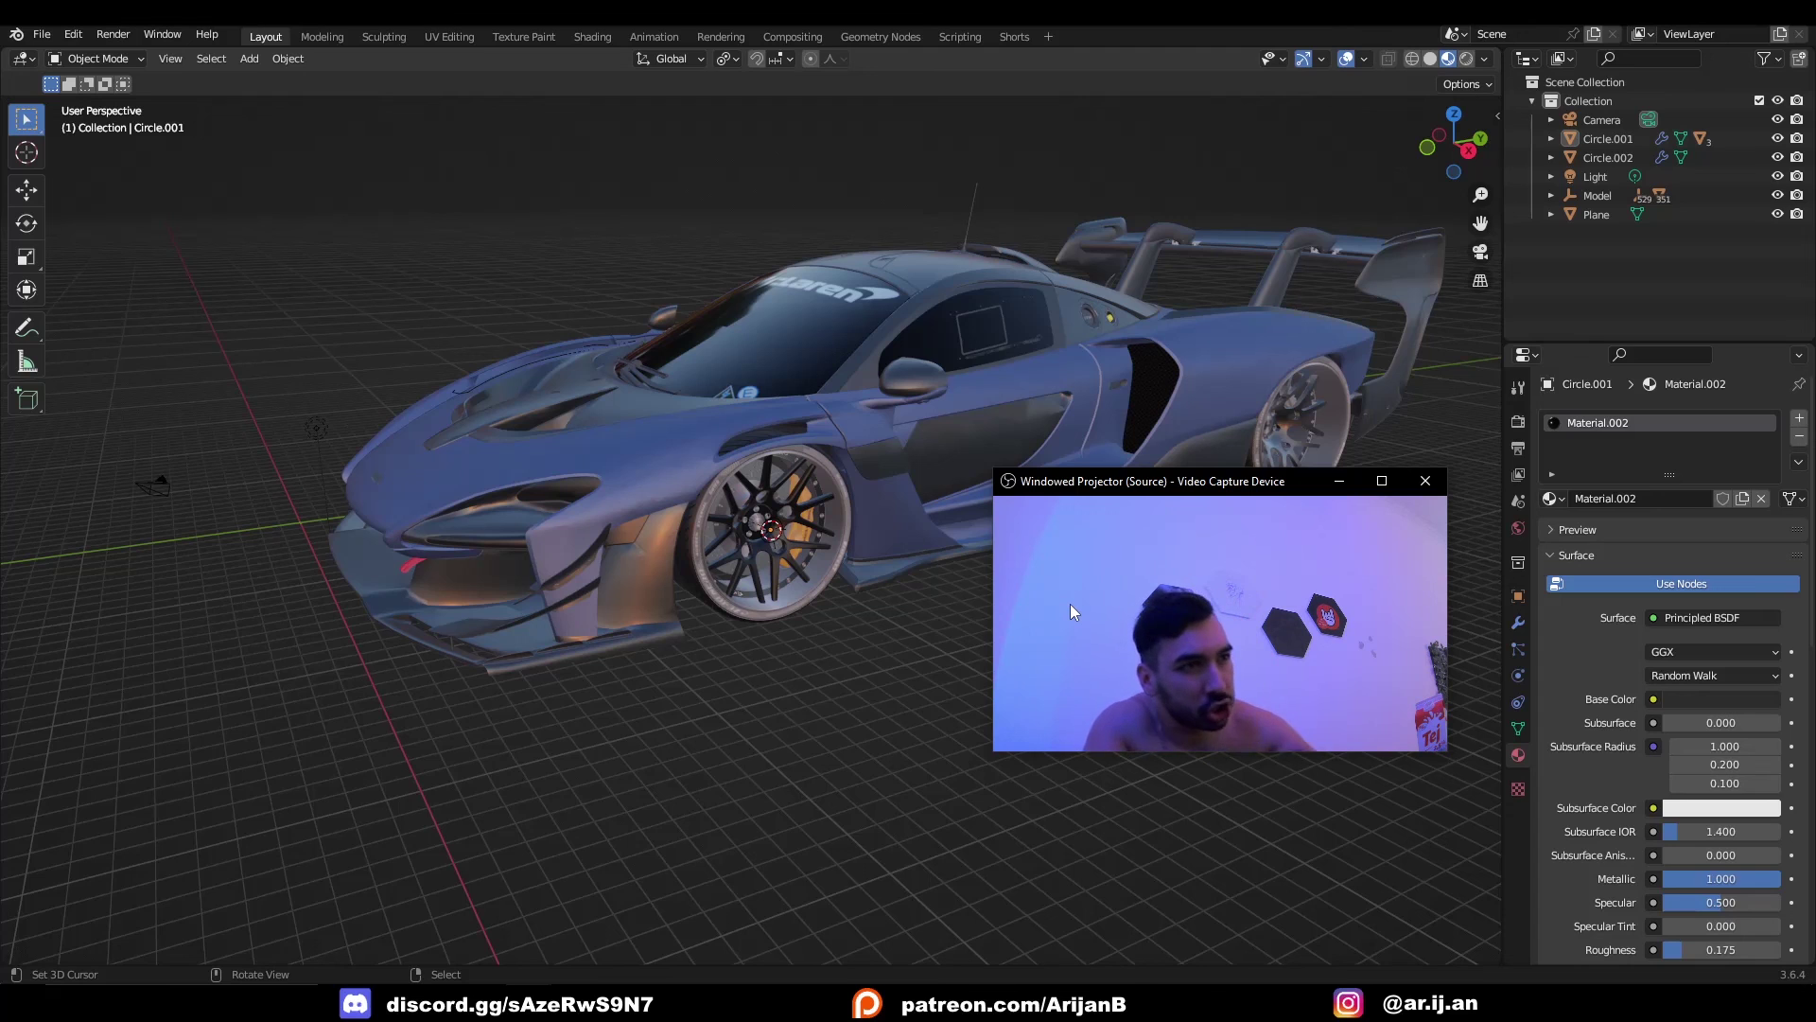